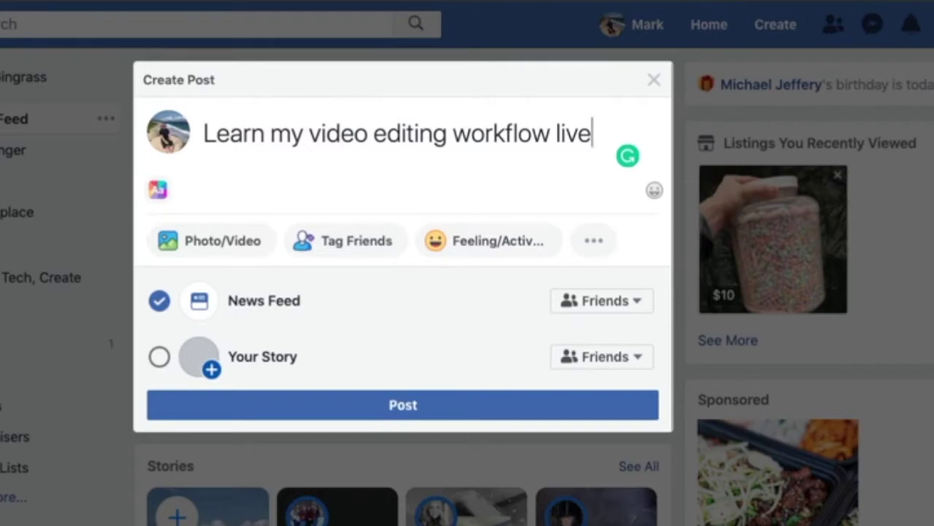
# Continue the post text with "now! Join the live stream. I use multi-cam techniques,"
pyautogui.write('now! J')
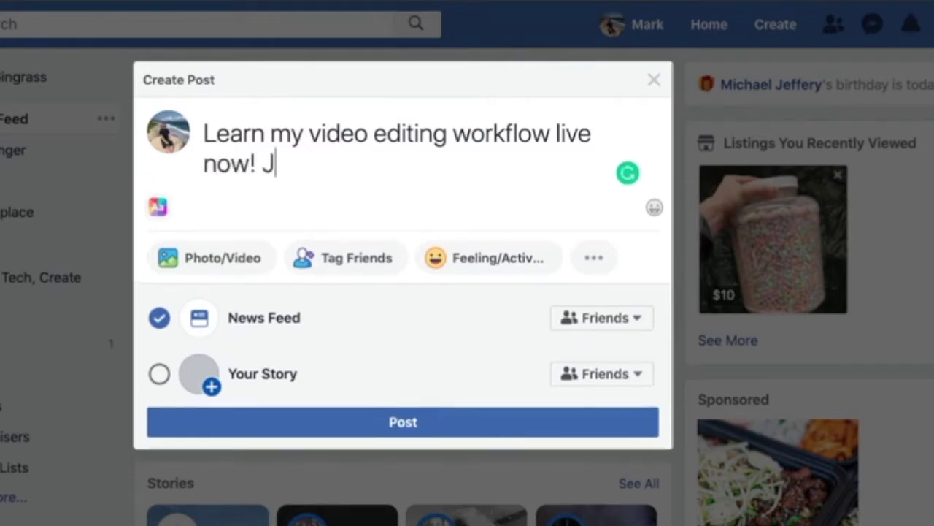
pyautogui.write('oin the live s')
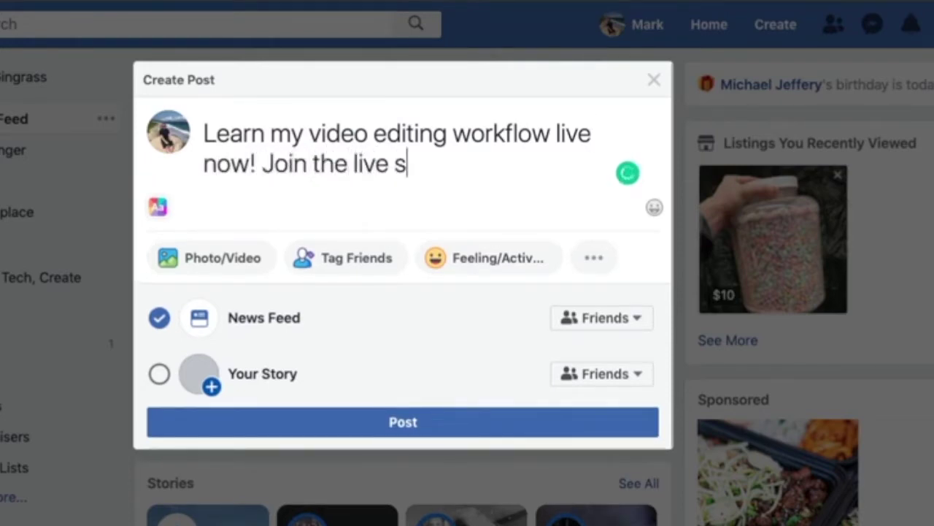
pyautogui.write('tream. I use ')
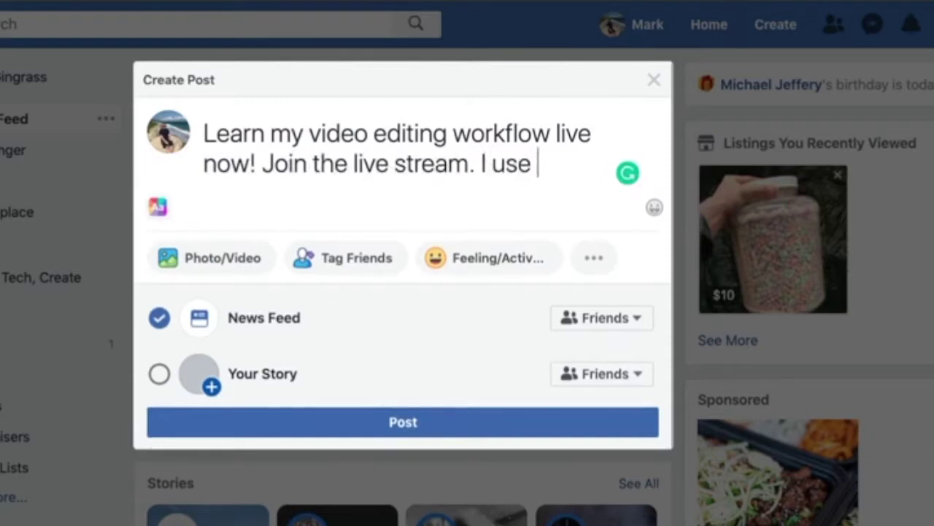
pyautogui.write('multio')
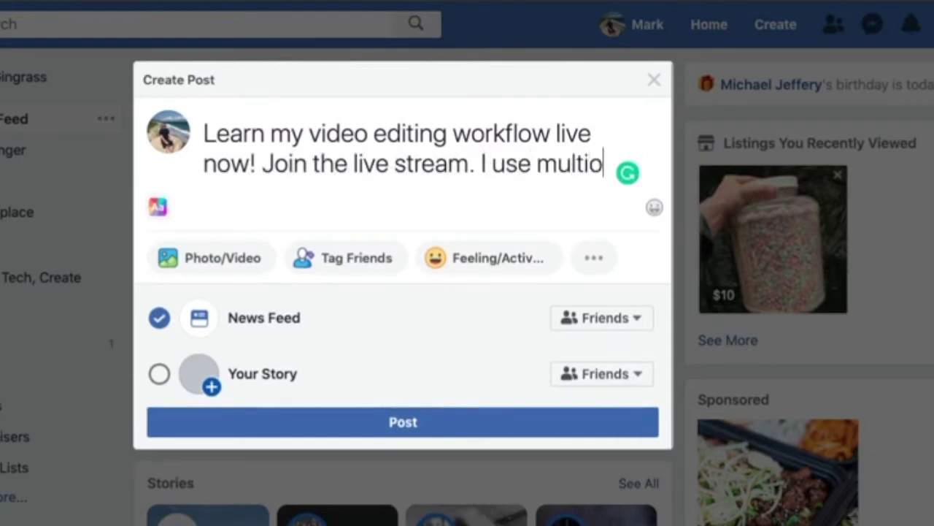
pyautogui.press('BackSpace')
pyautogui.write('-cam t')
pyautogui.press('BackSpace')
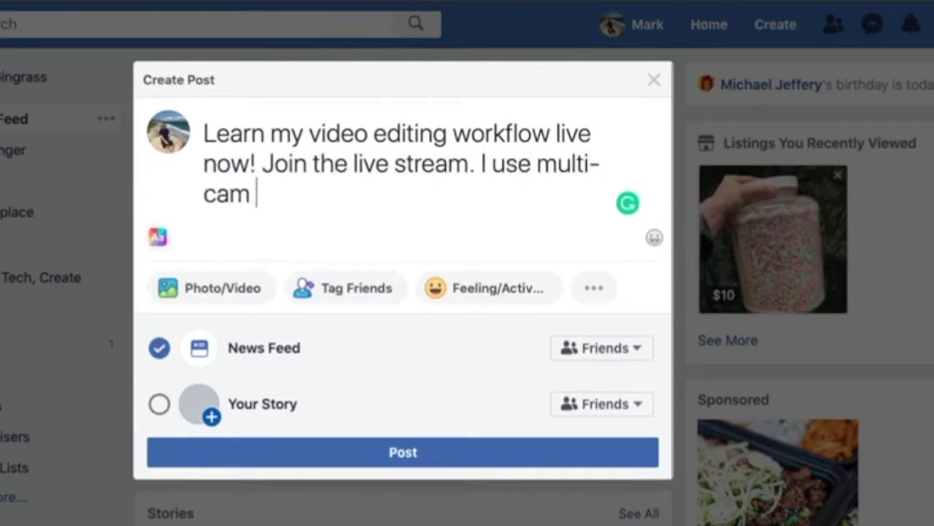
pyautogui.write('techniques, ')
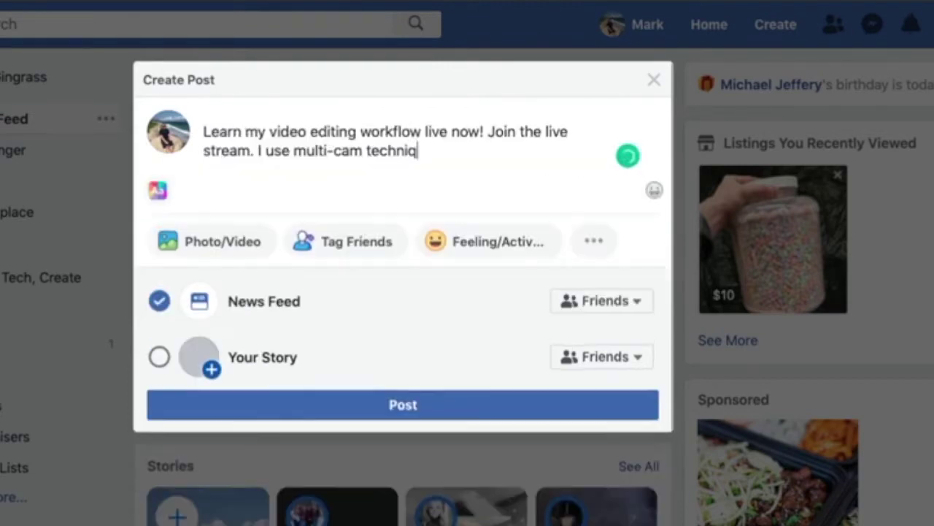
# Complete the post's description with "auto sync, picture in picture and more. Check it out."
pyautogui.write('auto sy')
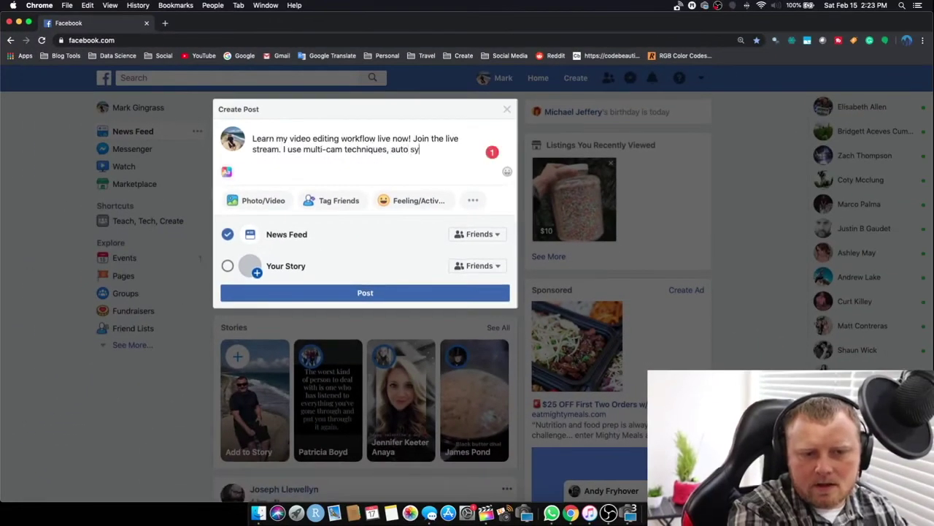
pyautogui.write('nc, mul')
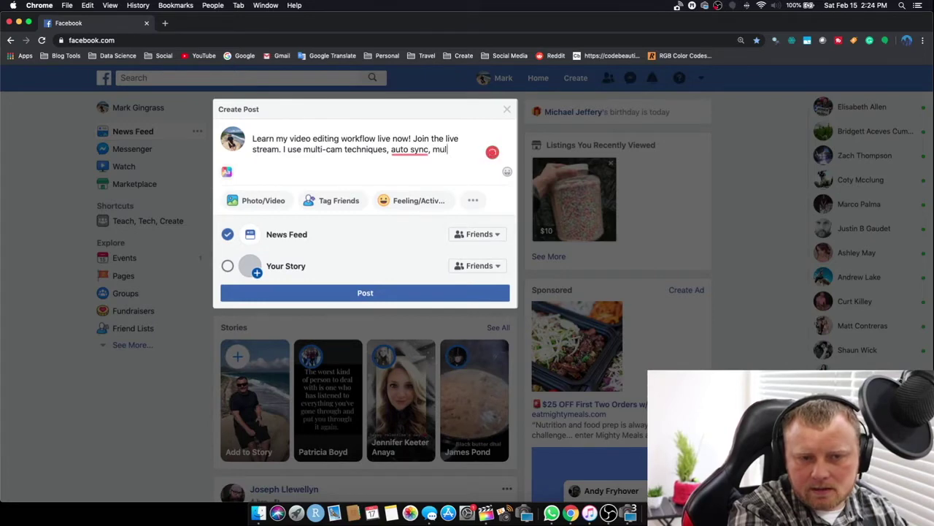
pyautogui.press('BackSpace')
pyautogui.press('BackSpace')
pyautogui.press('BackSpace')
pyautogui.write('picture ')
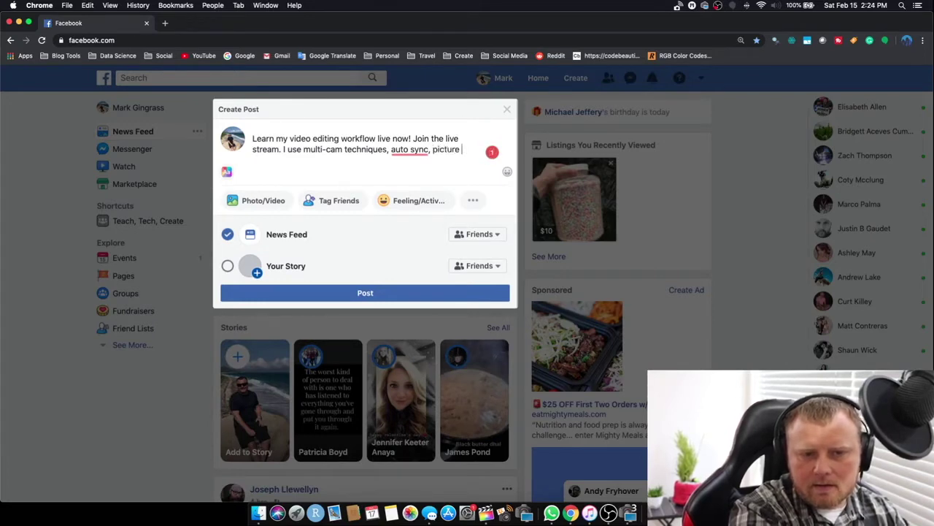
pyautogui.write('in picture and m')
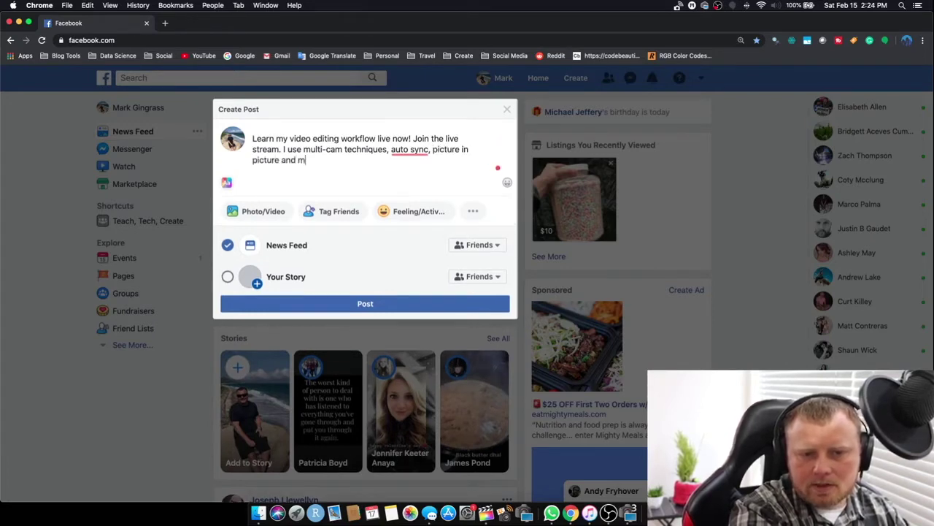
pyautogui.write('ore. Check it out')
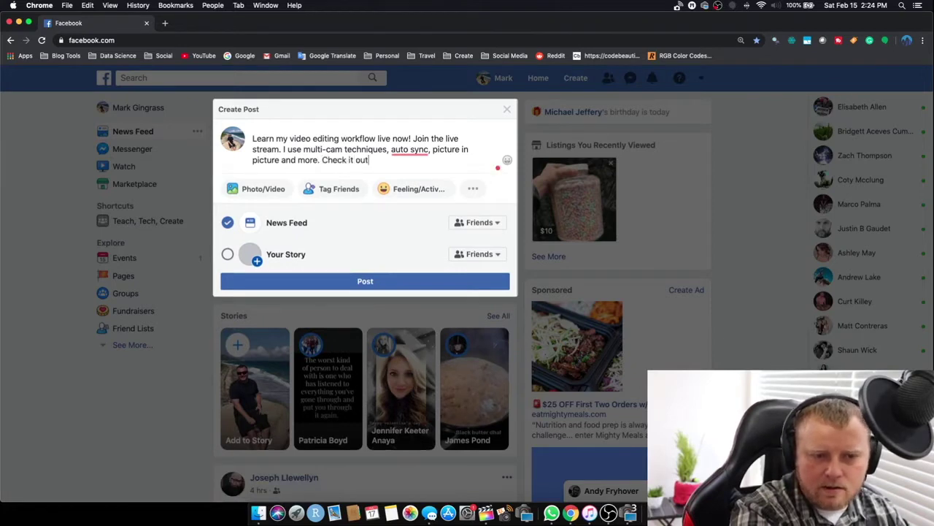
pyautogui.write('. Wat')
pyautogui.press('BackSpace')
pyautogui.press('BackSpace')
pyautogui.press('BackSpace')
pyautogui.press('BackSpace')
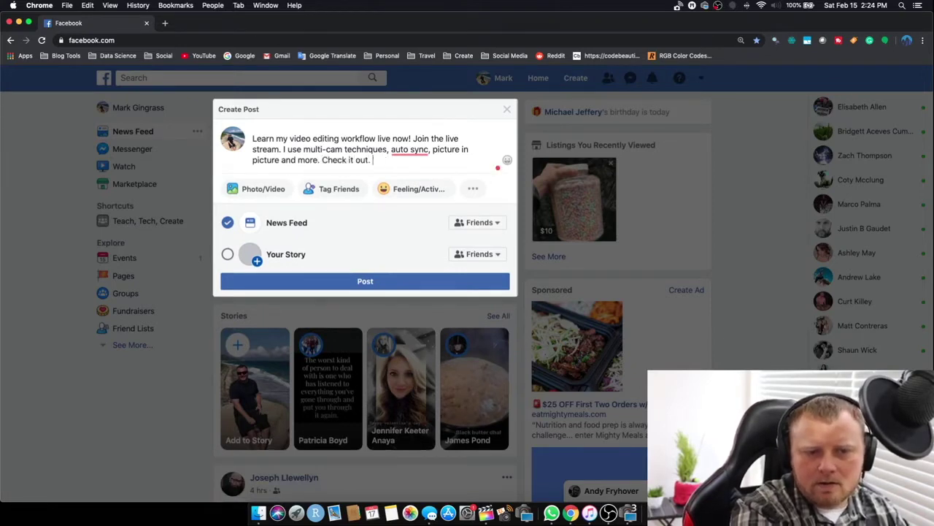
pyautogui.press('Return')
pyautogui.press('Return')
pyautogui.write('https://youtu.be/JoDa7dk2COI')
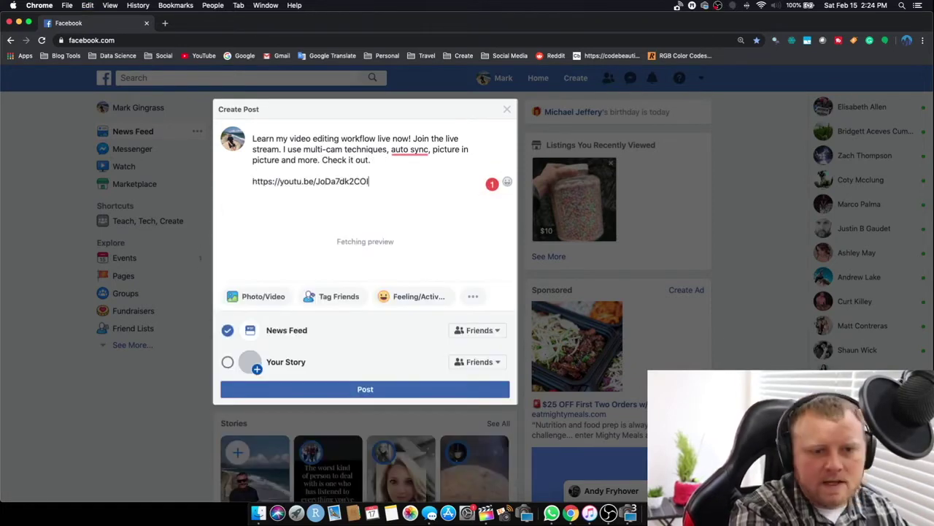
pyautogui.moveTo(417, 150)
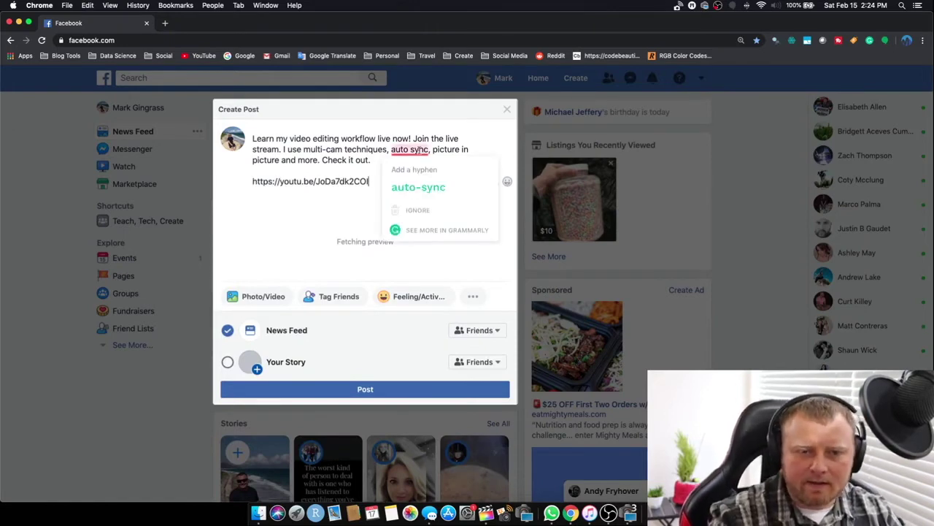
pyautogui.click(425, 183)
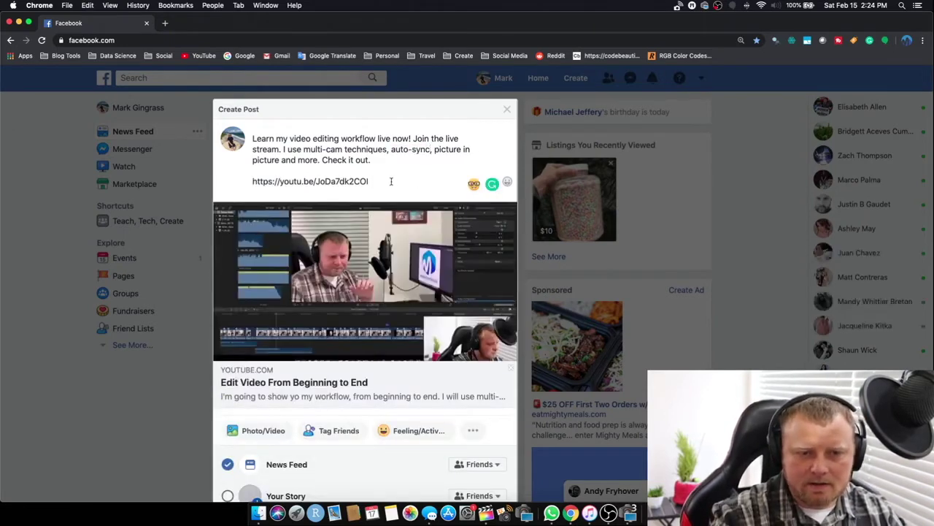
# Add "Please Share!" after "Check it out." and publish the post to the News Feed for Friends
pyautogui.scroll(-3, 420, 317)
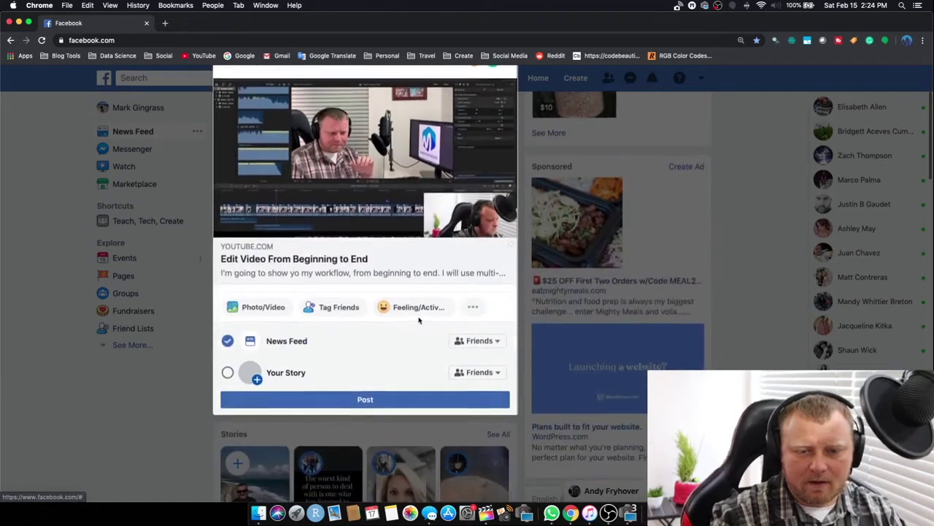
pyautogui.scroll(3, 419, 317)
pyautogui.click(383, 154)
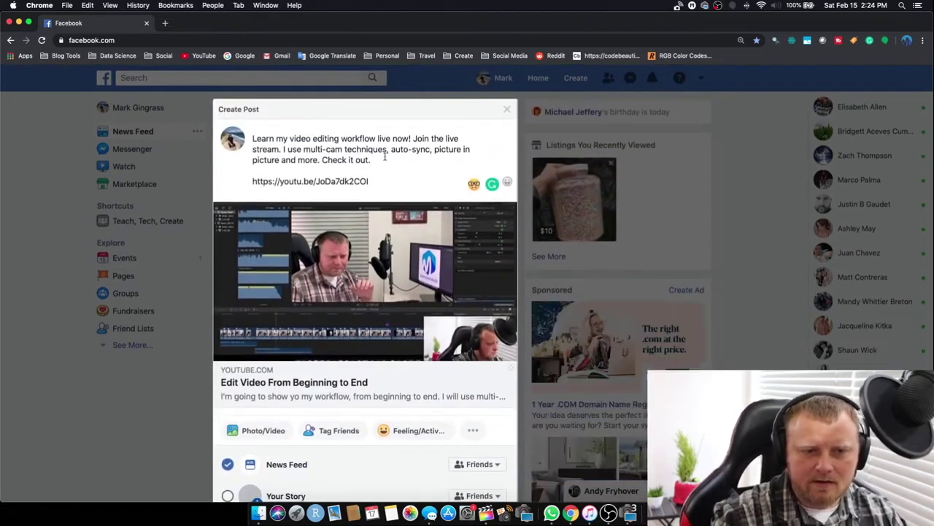
pyautogui.write('Please')
pyautogui.press('BackSpace')
pyautogui.press('BackSpace')
pyautogui.write('ease Share!')
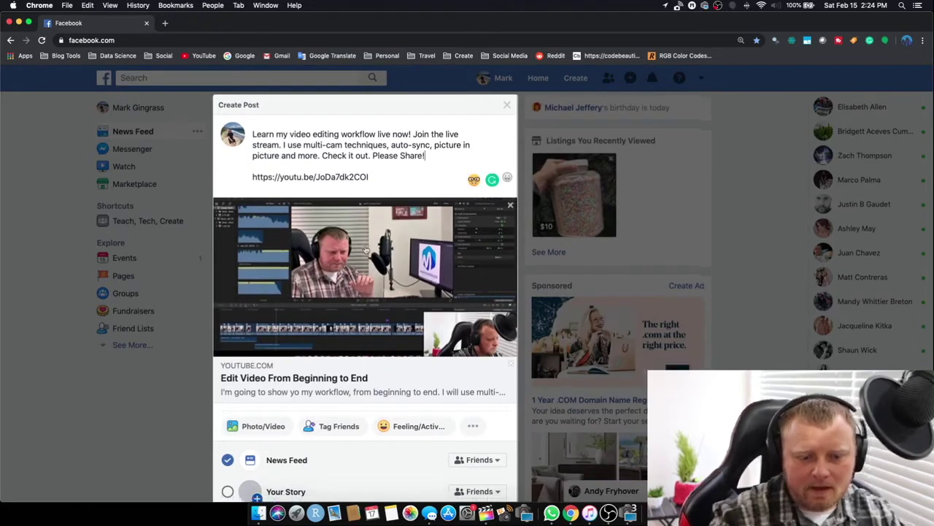
pyautogui.scroll(-3, 343, 306)
pyautogui.click(366, 374)
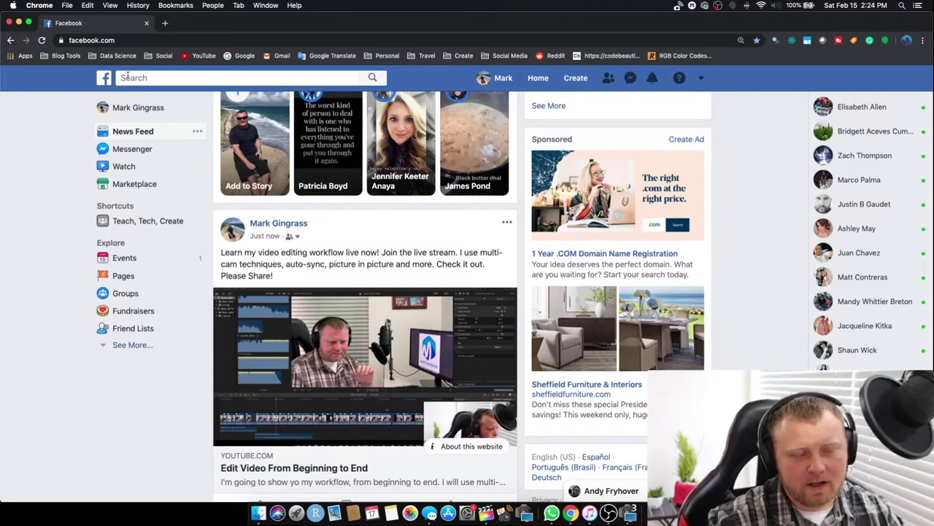
# Open the Twitter home page in a new browser tab
pyautogui.click(165, 23)
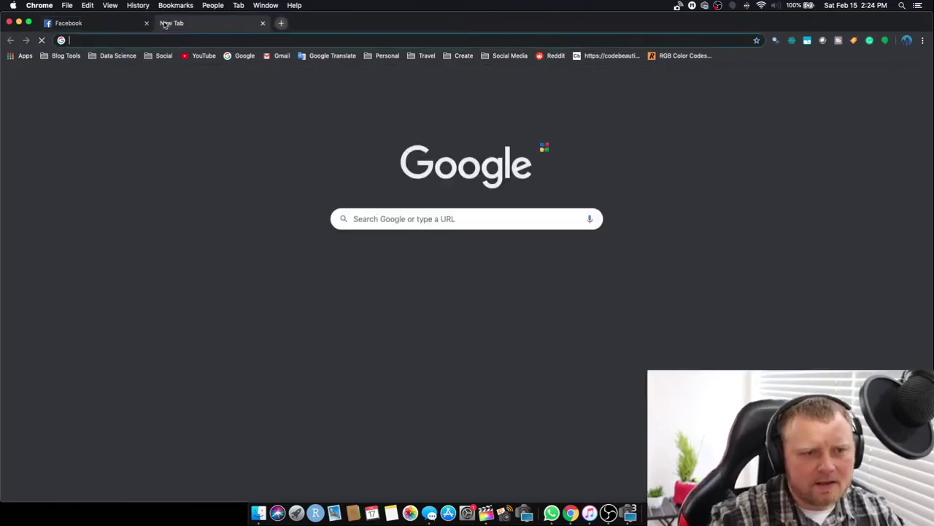
pyautogui.write('tw')
pyautogui.press('Return')
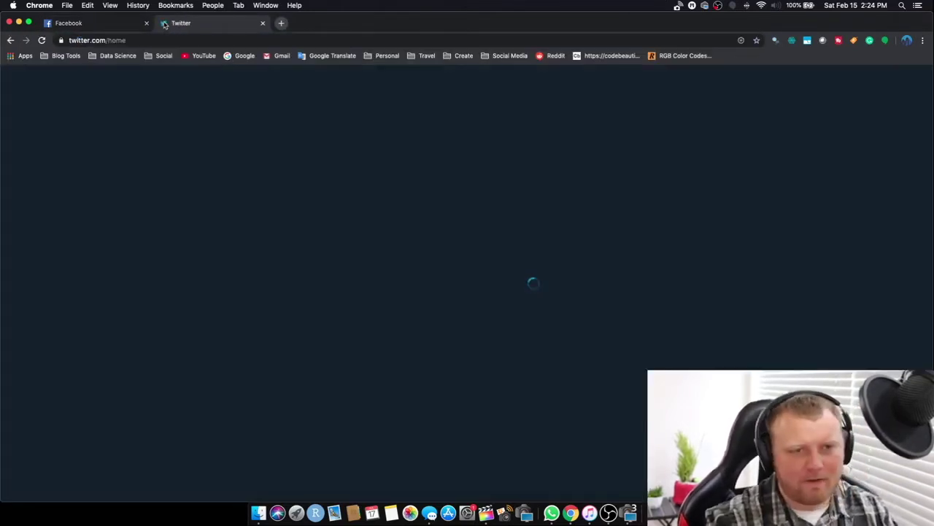
# Copy the full text of the published Facebook post and paste it into a new tweet on Twitter
pyautogui.click(123, 22)
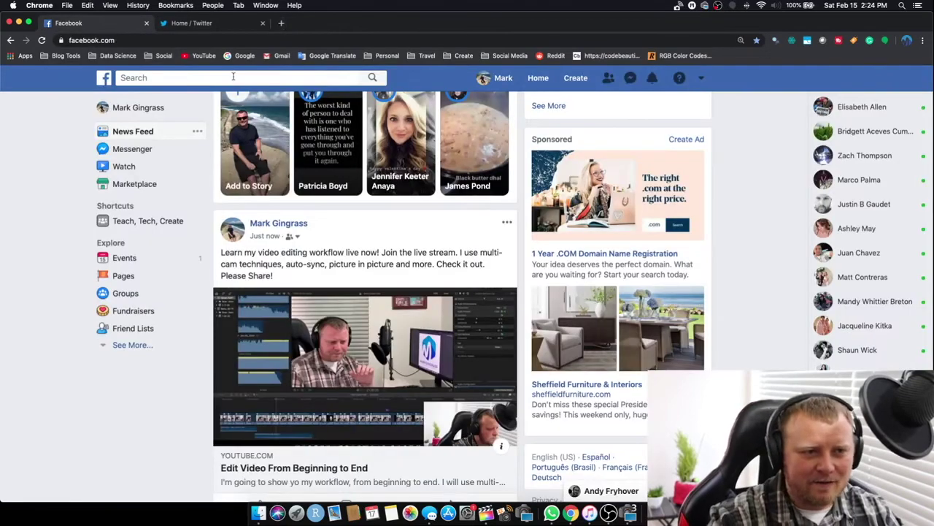
pyautogui.scroll(-2, 328, 335)
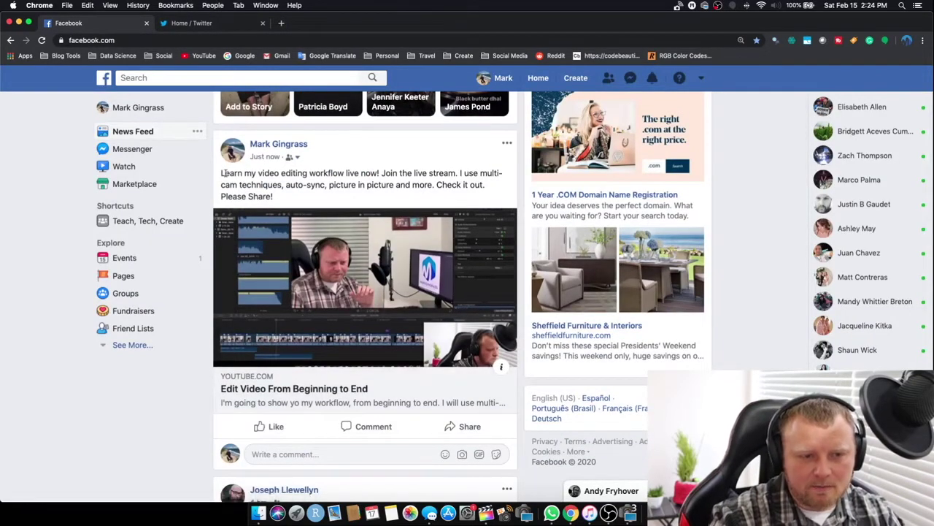
pyautogui.moveTo(220, 173); pyautogui.dragTo(292, 194)
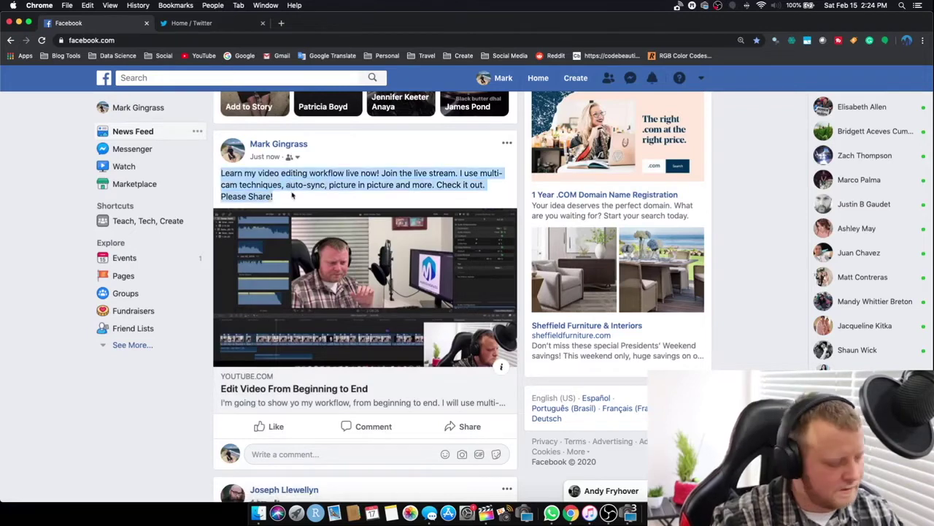
pyautogui.press('super+c')
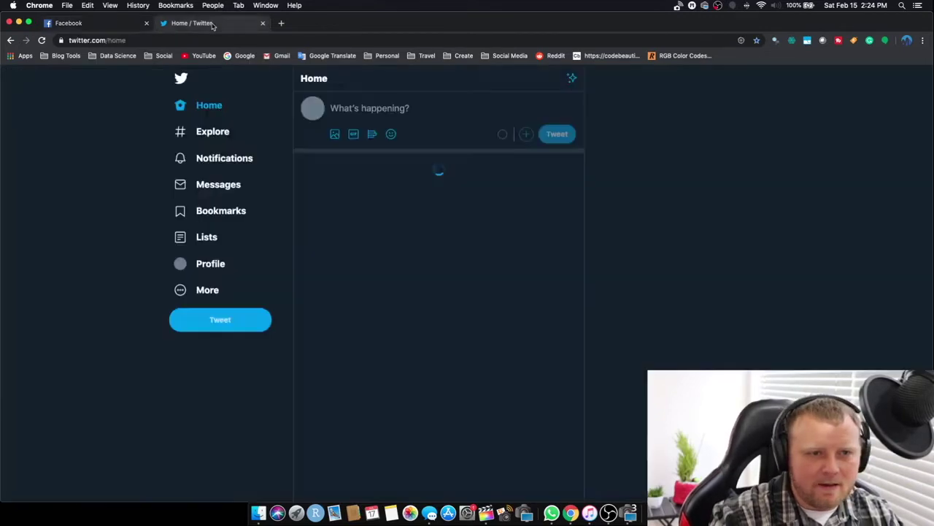
pyautogui.click(219, 22)
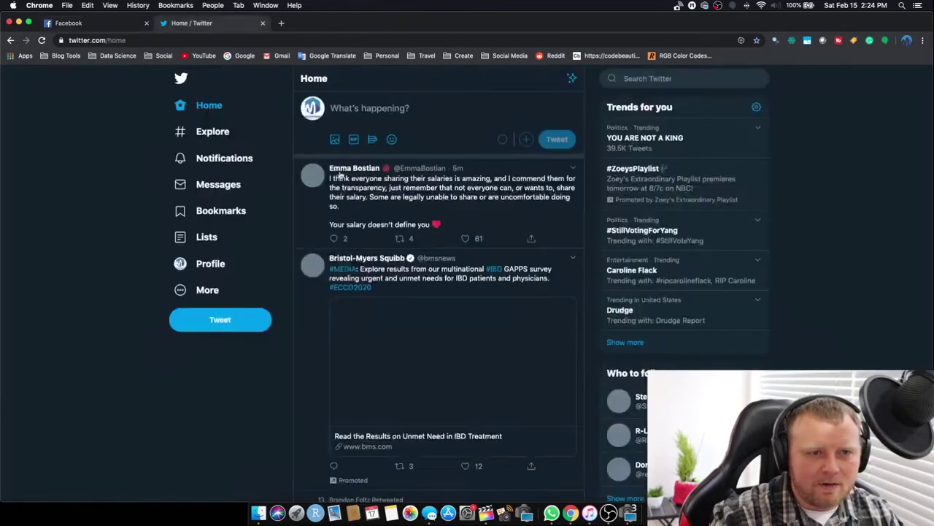
pyautogui.click(372, 107)
pyautogui.press('super+v')
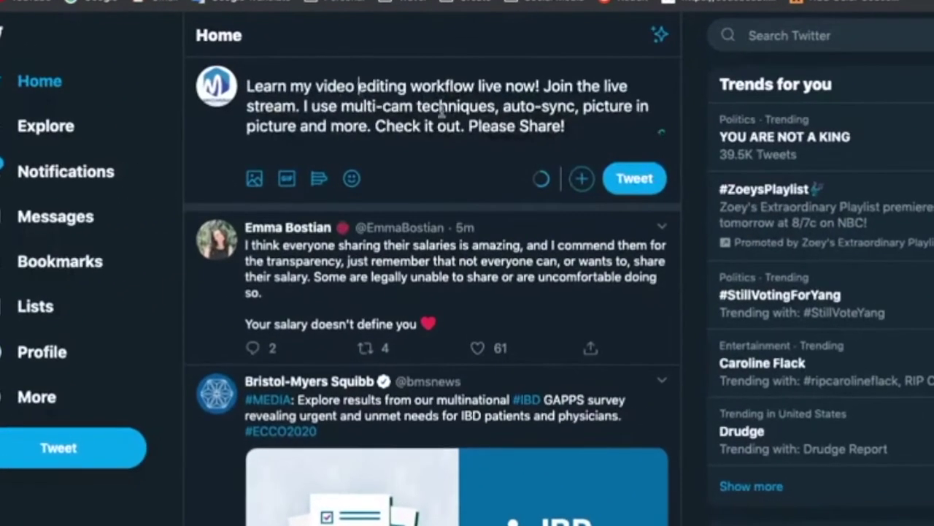
# Turn "video editing" in the tweet into the hashtag #videoediting
pyautogui.press('BackSpace')
pyautogui.press('Left')
pyautogui.press('Left')
pyautogui.press('Left')
pyautogui.press('Left')
pyautogui.press('Left')
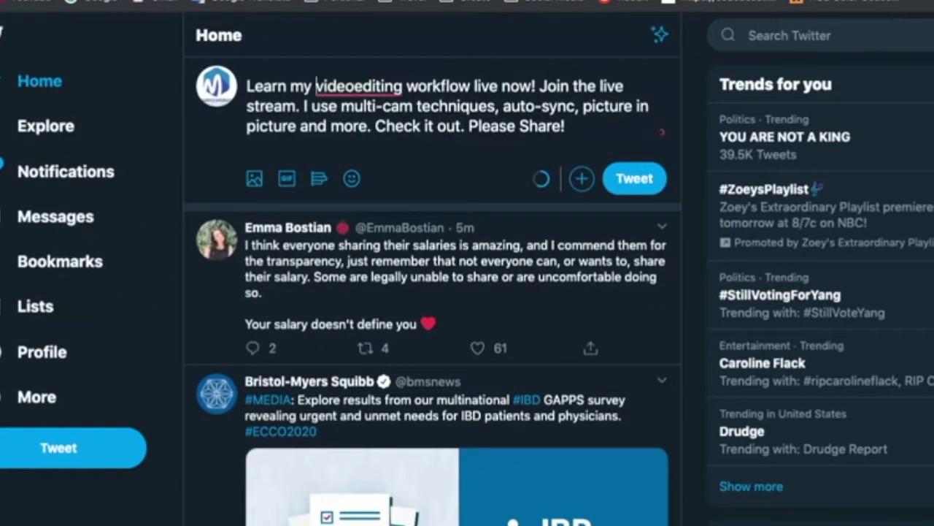
pyautogui.write('#')
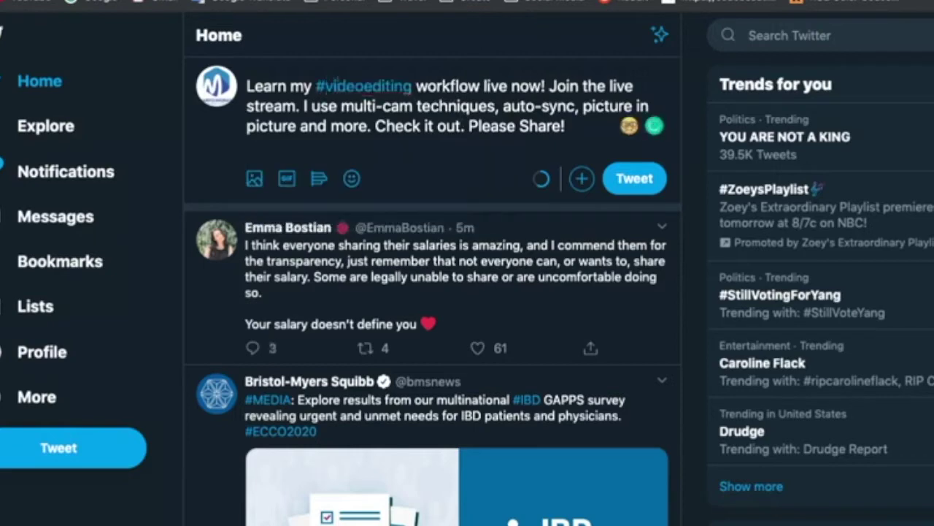
# Turn the word "workflow" in the tweet into the hashtag #workflow
pyautogui.press('Right')
pyautogui.press('Right')
pyautogui.press('Right')
pyautogui.press('Right')
pyautogui.press('Right')
pyautogui.press('Right')
pyautogui.press('Right')
pyautogui.press('Right')
pyautogui.press('Right')
pyautogui.press('Right')
pyautogui.press('Right')
pyautogui.press('Right')
pyautogui.press('Right')
pyautogui.write('#')
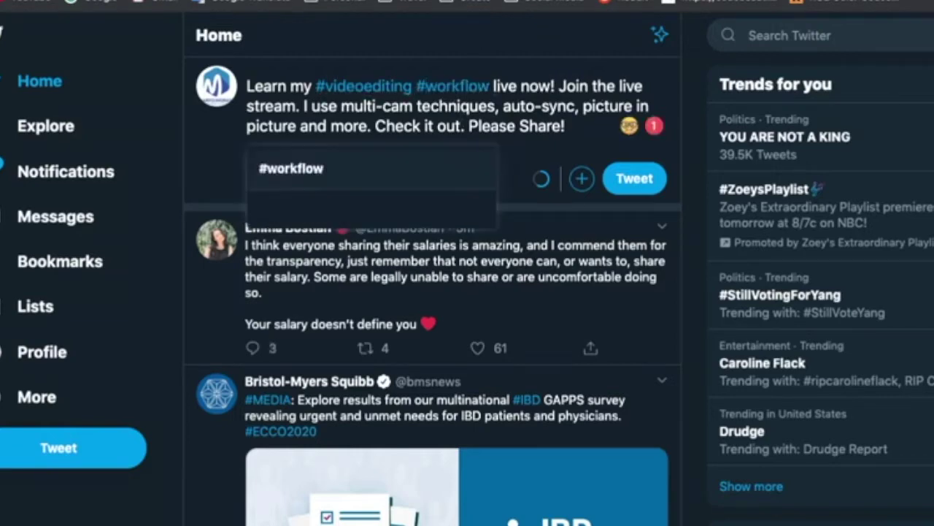
# Insert two line breaks at the end of the tweet, after "Please Share!"
pyautogui.press('Right')
pyautogui.press('Right')
pyautogui.press('Right')
pyautogui.press('Right')
pyautogui.press('Right')
pyautogui.press('Right')
pyautogui.press('Right')
pyautogui.press('Right')
pyautogui.press('Right')
pyautogui.press('Right')
pyautogui.press('Right')
pyautogui.press('Right')
pyautogui.press('Right')
pyautogui.press('Right')
pyautogui.press('Right')
pyautogui.press('Right')
pyautogui.press('Right')
pyautogui.click(579, 126)
pyautogui.press('Return')
pyautogui.press('Return')
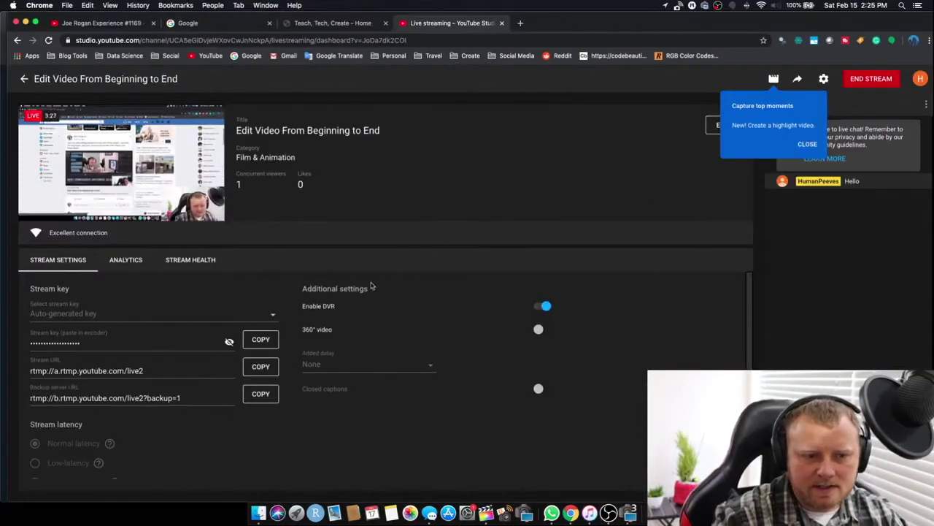
# In YouTube Studio, copy the share link of the live stream "Edit Video From Beginning to End" and move that window out of the way
pyautogui.click(796, 149)
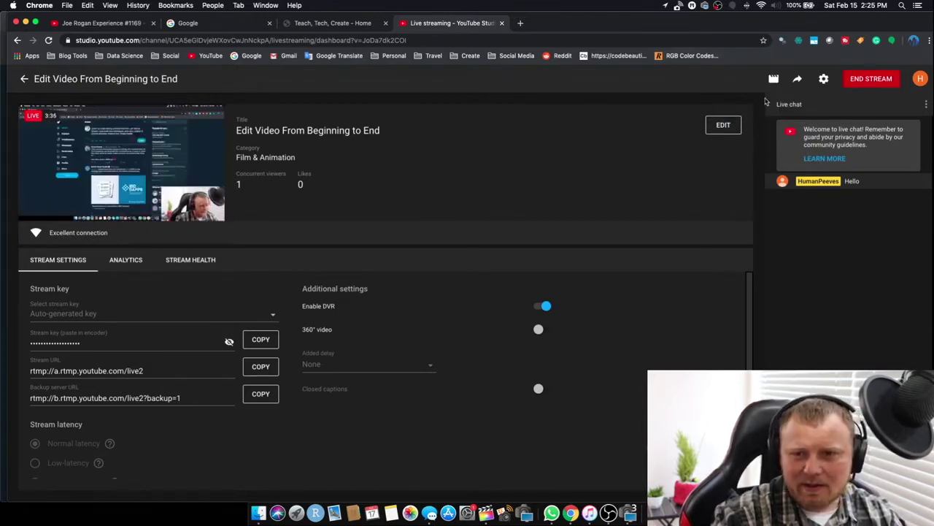
pyautogui.click(798, 80)
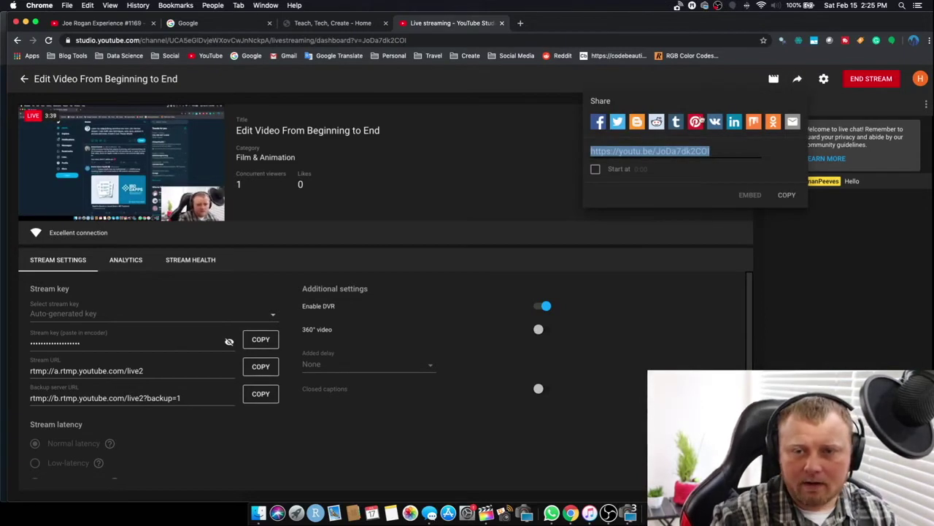
pyautogui.click(785, 196)
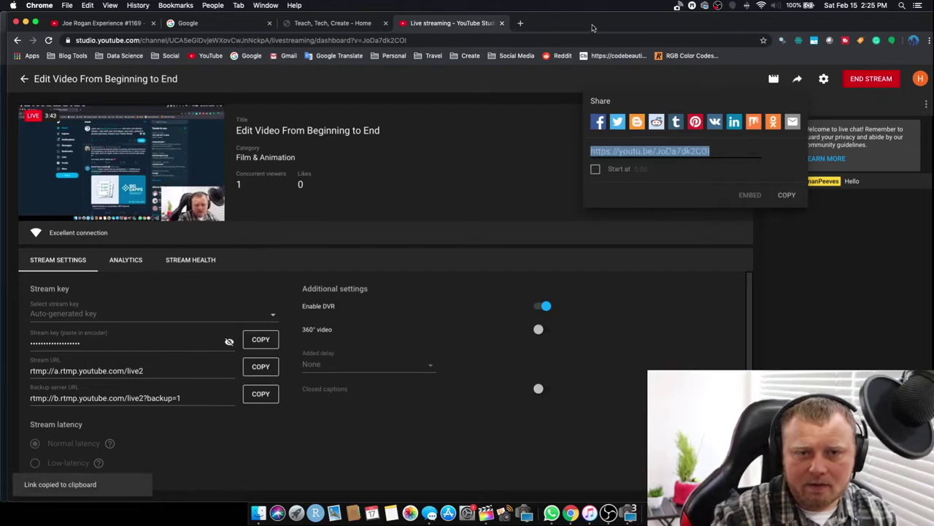
pyautogui.moveTo(592, 27); pyautogui.dragTo(0, 48)
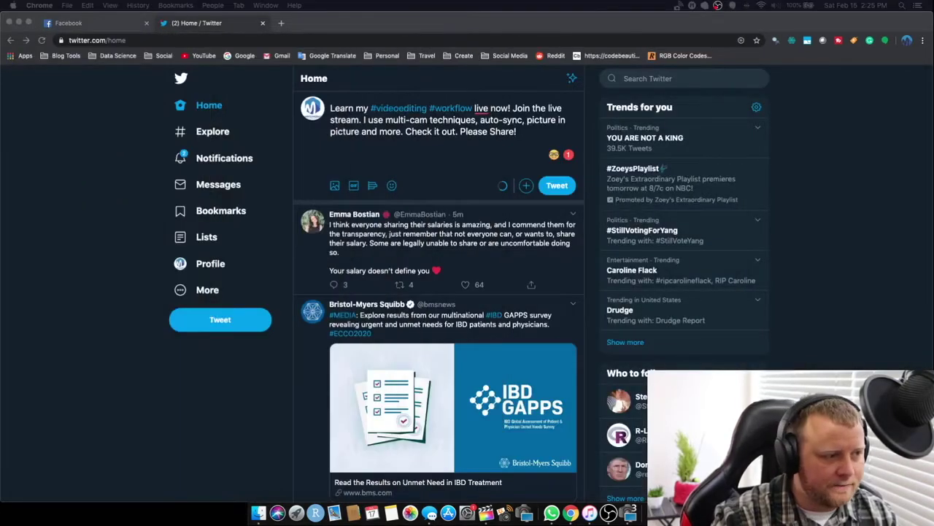
# Paste the stream link into the tweet and add #fcpx #fcp #finalcut #finalcutpro #finalcutprox #video above it, set off by blank lines
pyautogui.click(484, 151)
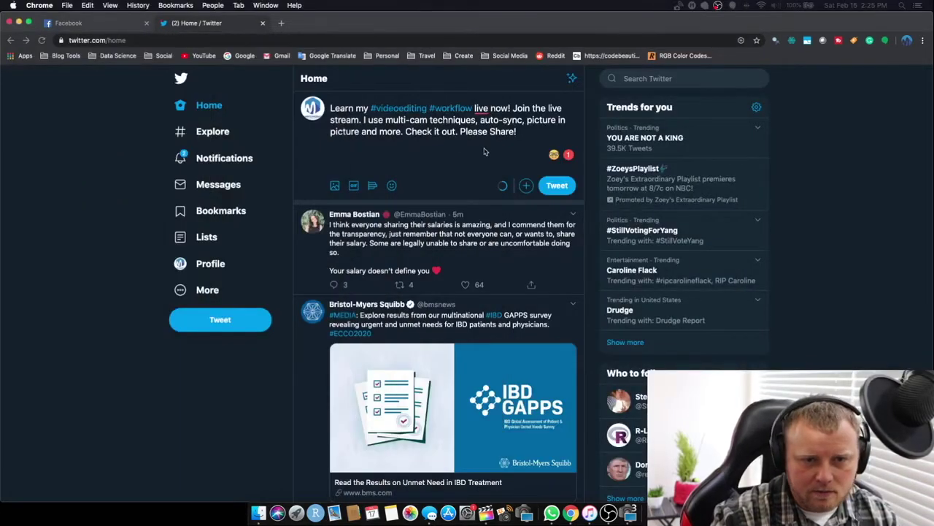
pyautogui.press('super+v')
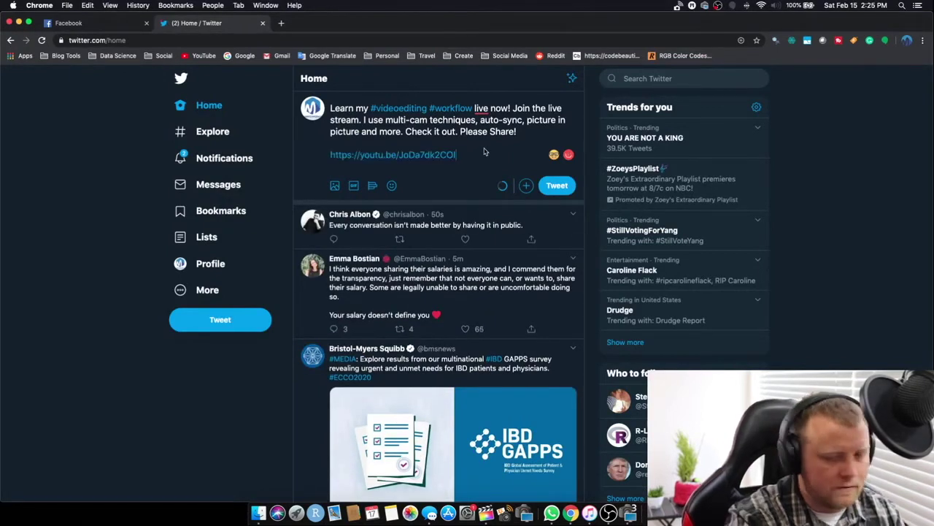
pyautogui.write('f')
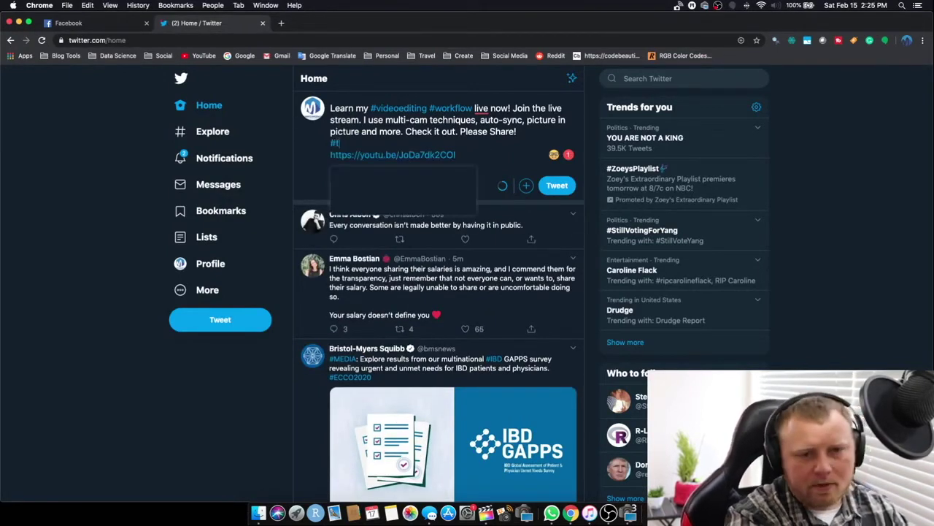
pyautogui.write('cpx #fcp ')
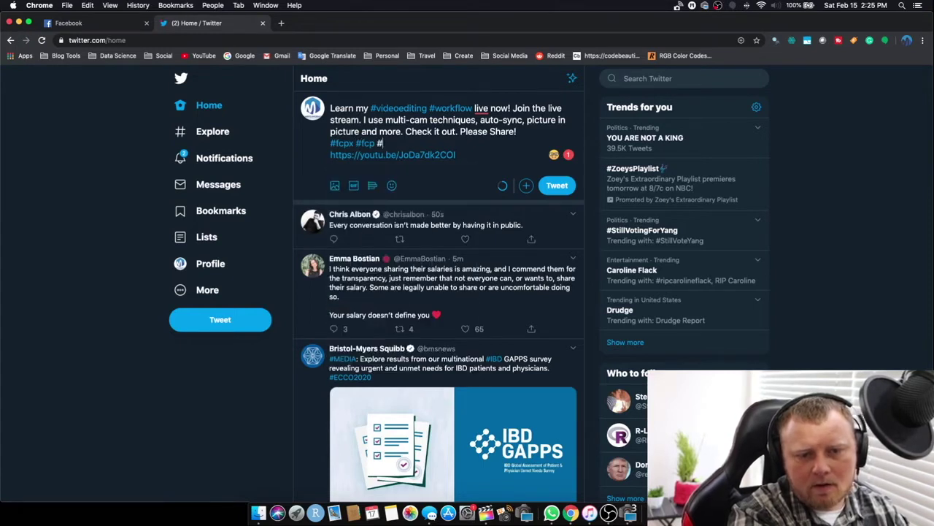
pyautogui.write('#finalcu')
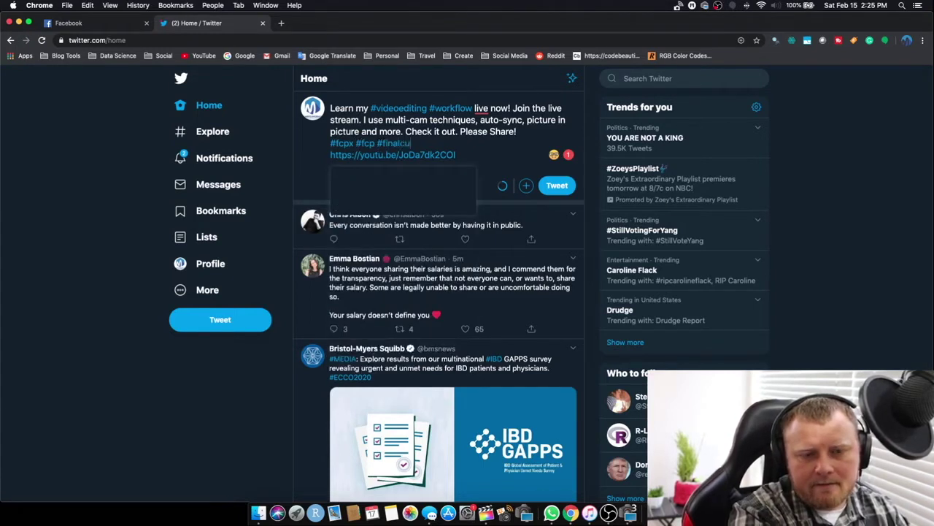
pyautogui.write('t #s')
pyautogui.write('finalcutpro')
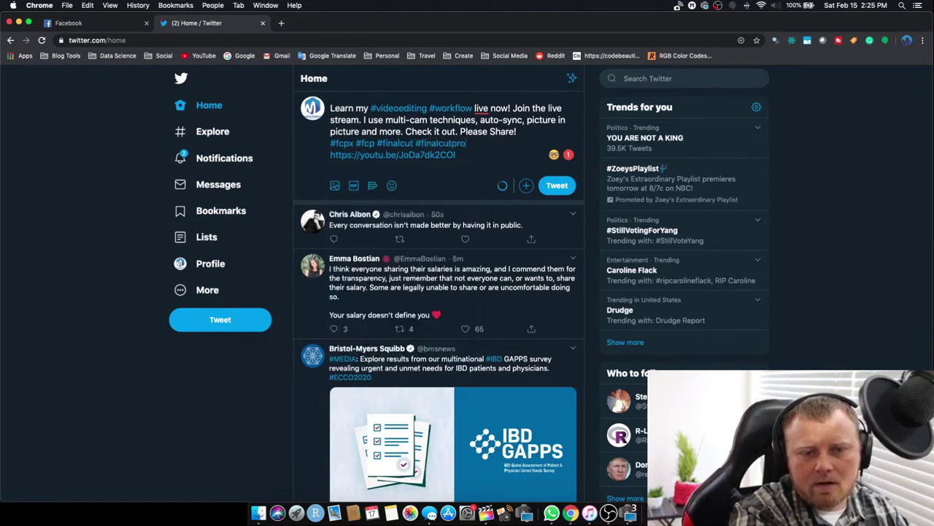
pyautogui.write(' #finalcutpro')
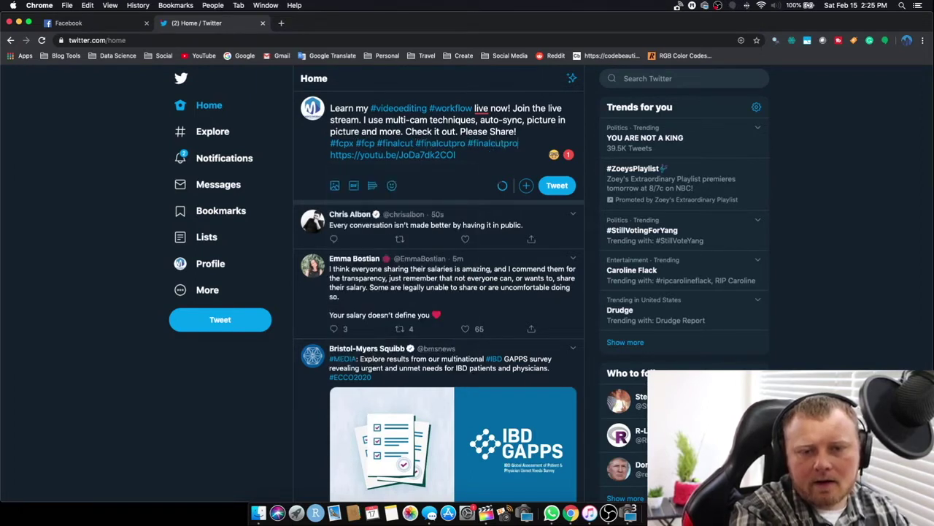
pyautogui.write('x #video')
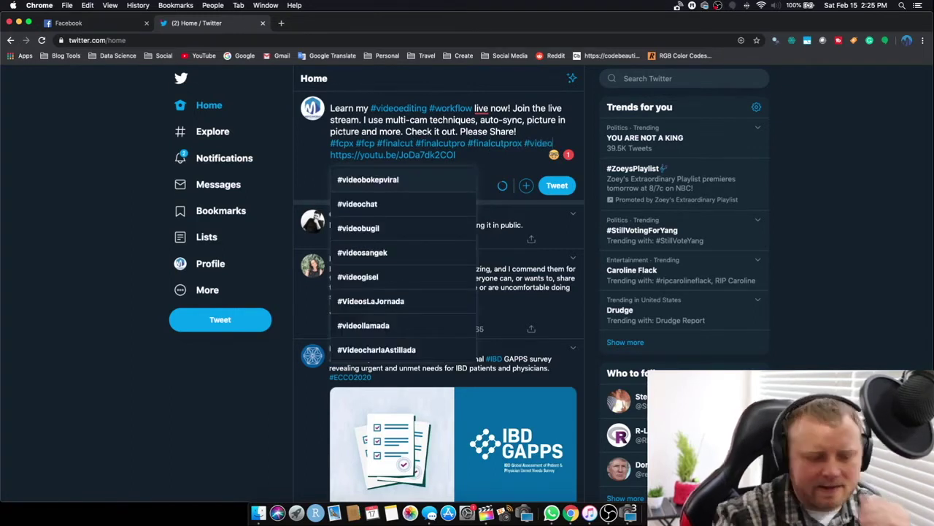
pyautogui.press('Return')
pyautogui.press('Return')
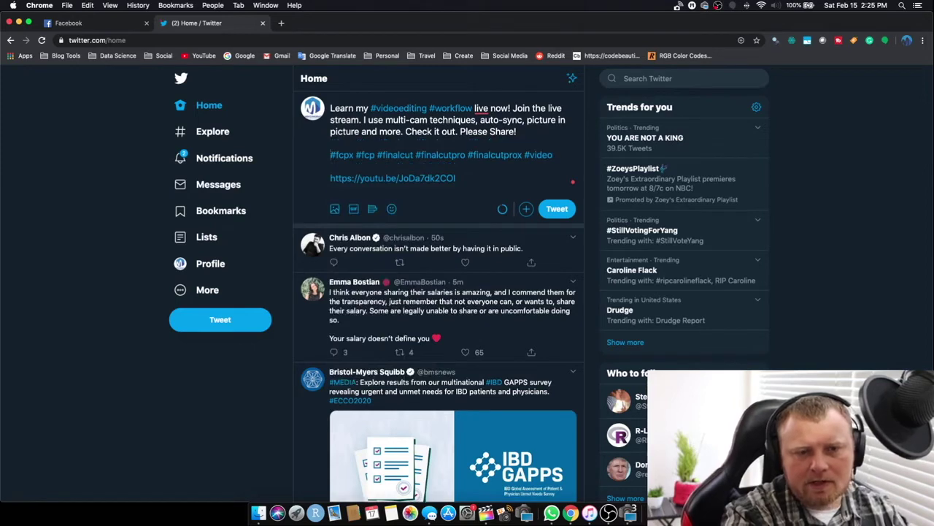
# Post the tweet and close the Twitter and Facebook pages
pyautogui.click(555, 212)
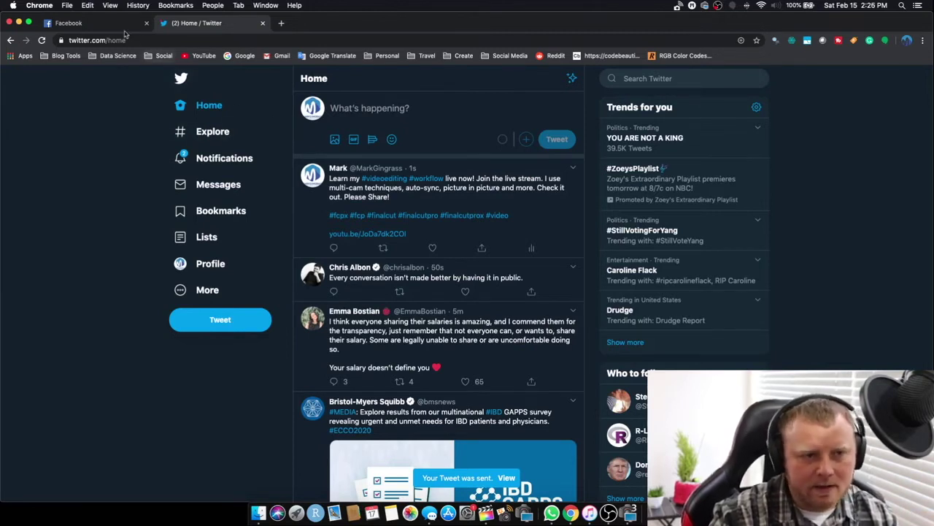
pyautogui.click(263, 24)
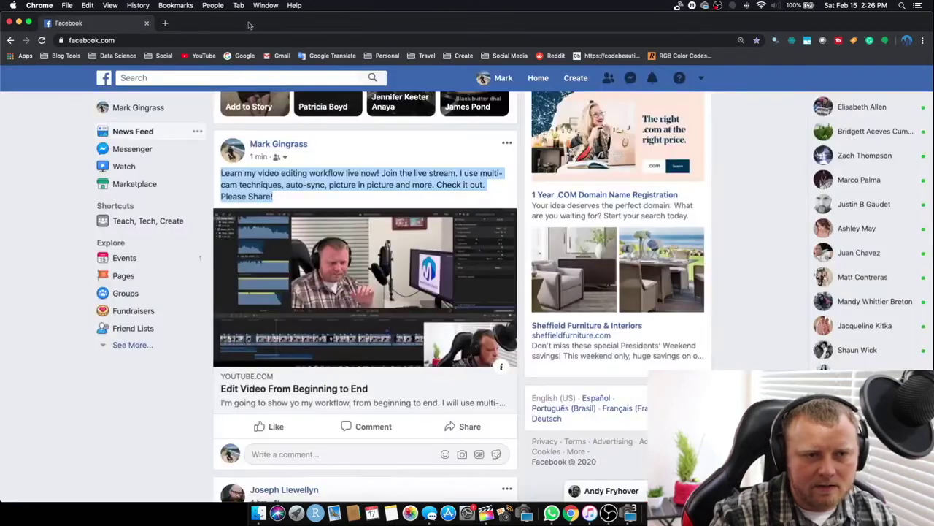
pyautogui.click(147, 24)
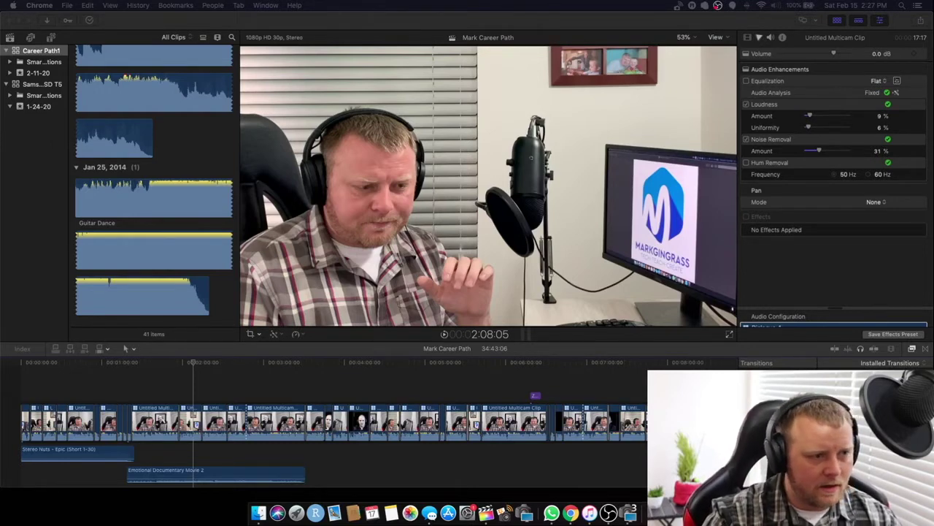
pyautogui.press('F11')
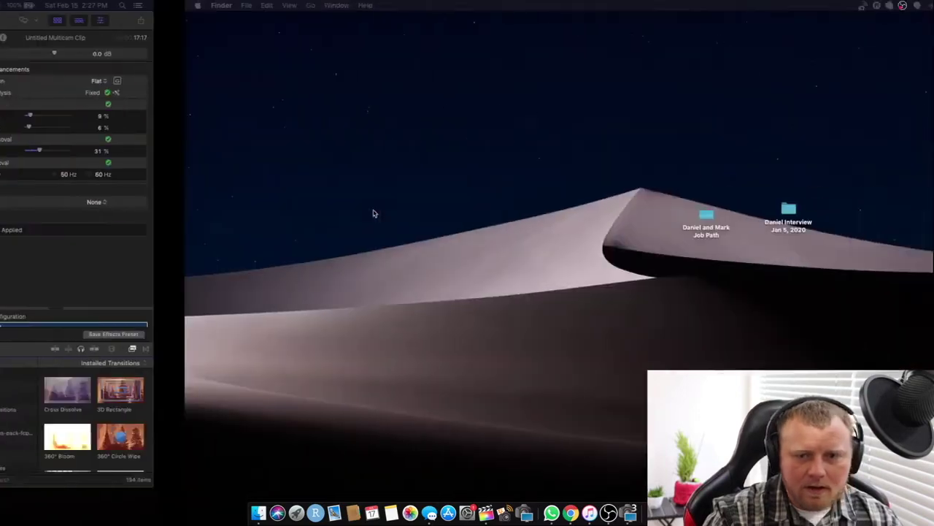
pyautogui.press('F11')
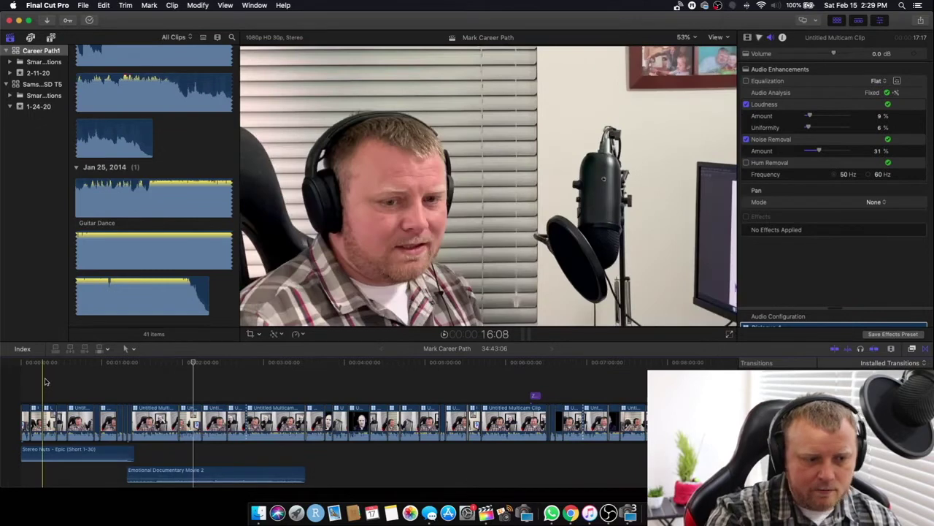
# In Final Cut Pro, start a new library and choose the Movies folder on the Video drive as its location
pyautogui.click(84, 5)
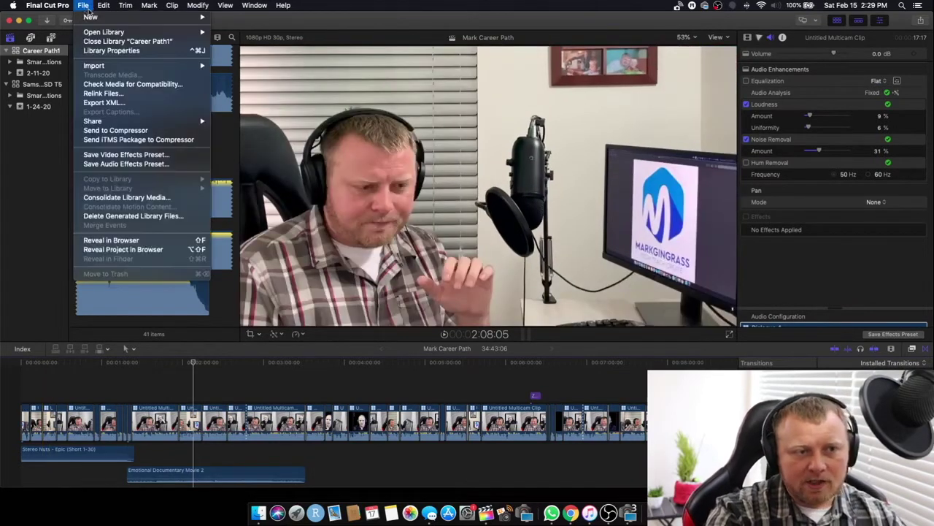
pyautogui.moveTo(91, 18)
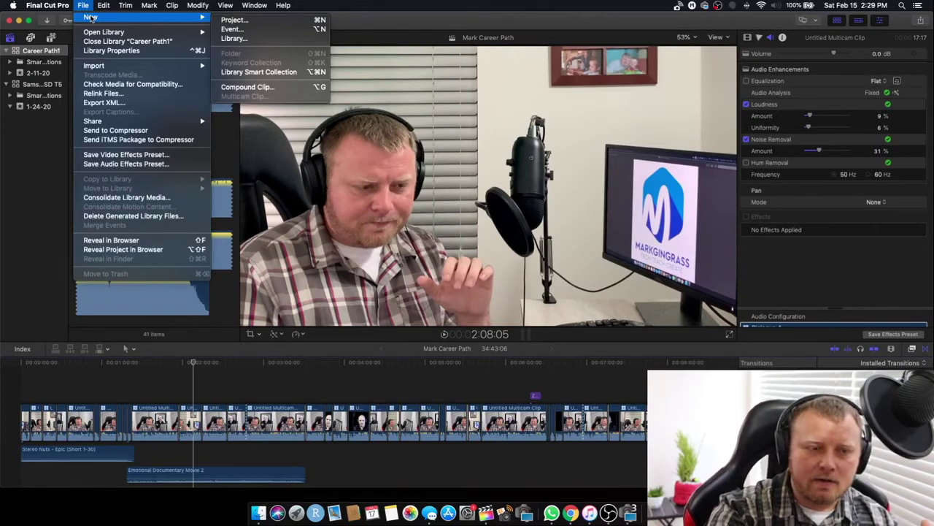
pyautogui.click(265, 40)
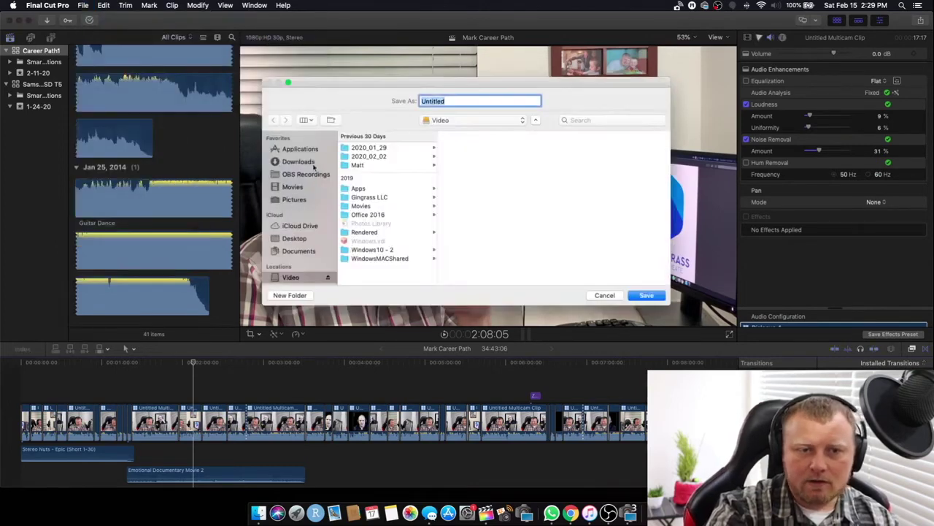
pyautogui.scroll(-3, 292, 249)
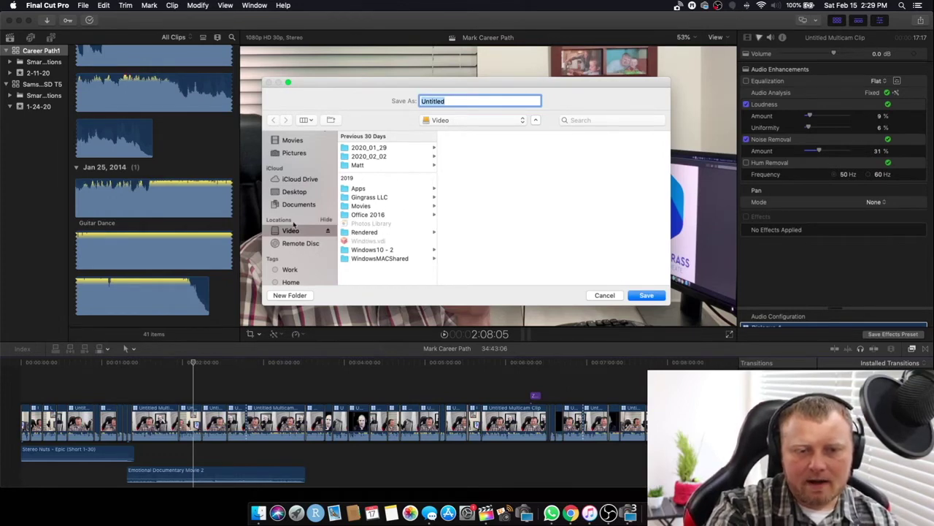
pyautogui.click(367, 209)
pyautogui.scroll(-3, 511, 212)
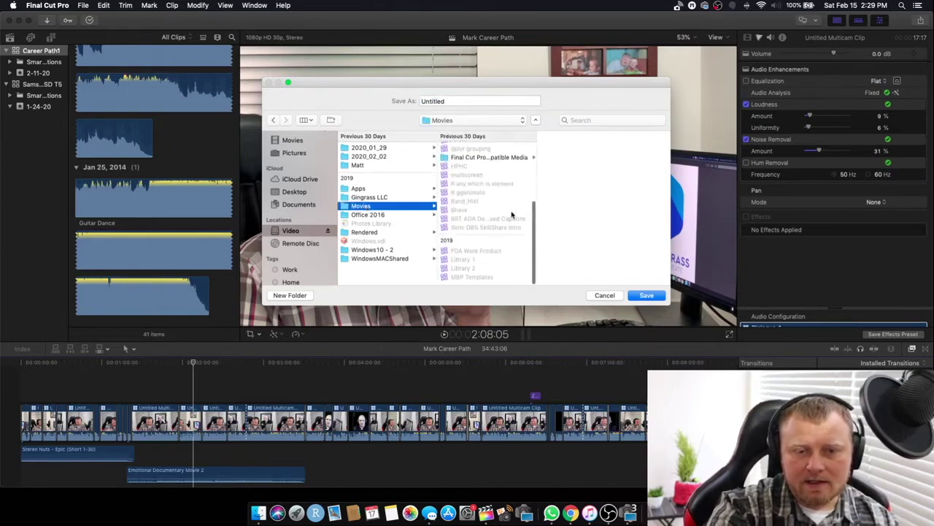
pyautogui.scroll(3, 513, 214)
# Name the new library "Reattach Tab in Chrome" and save it
pyautogui.click(455, 100)
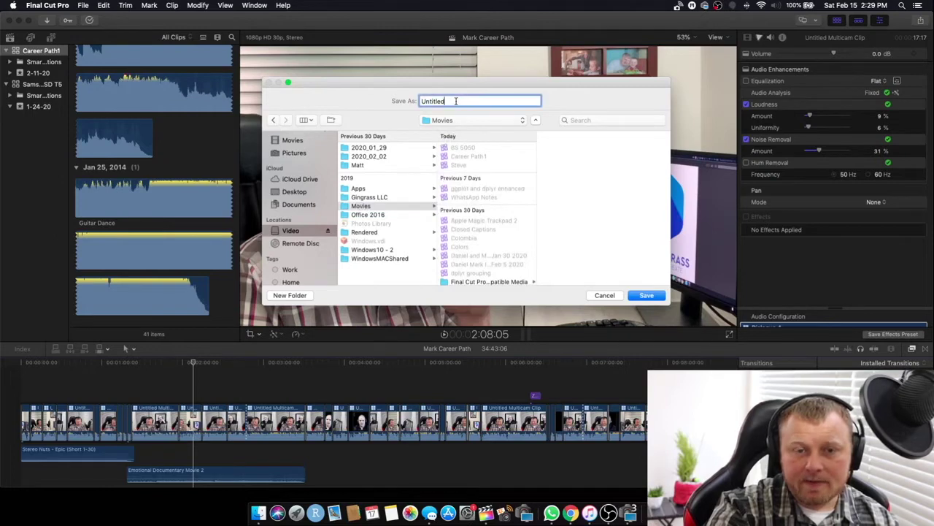
pyautogui.moveTo(461, 100); pyautogui.dragTo(389, 95)
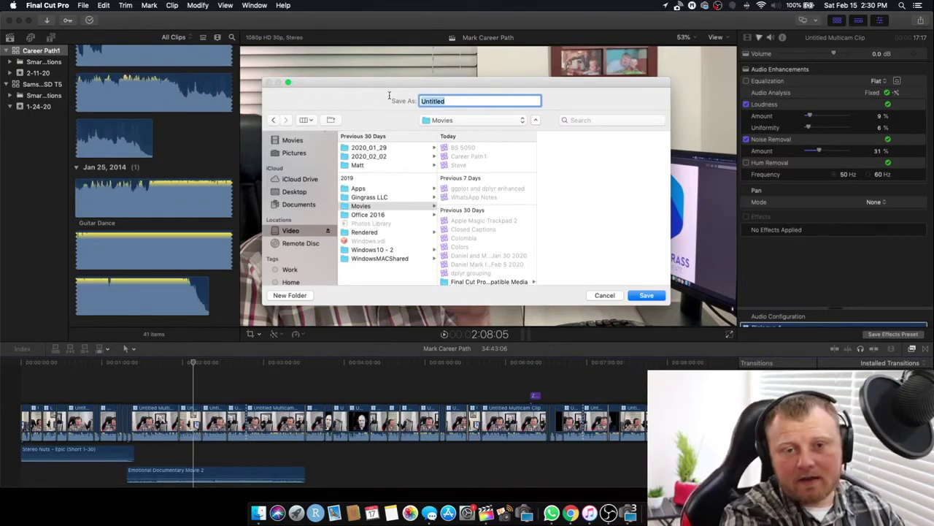
pyautogui.write('Re')
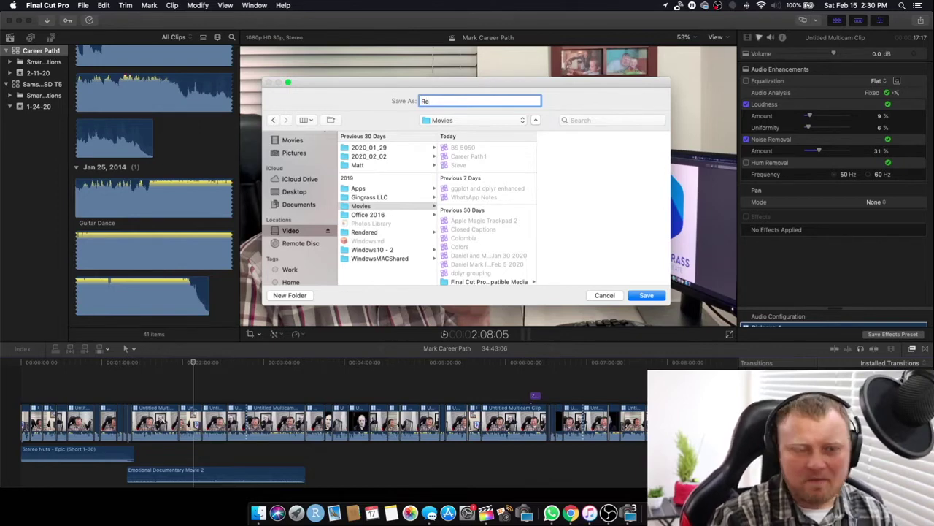
pyautogui.write('attach')
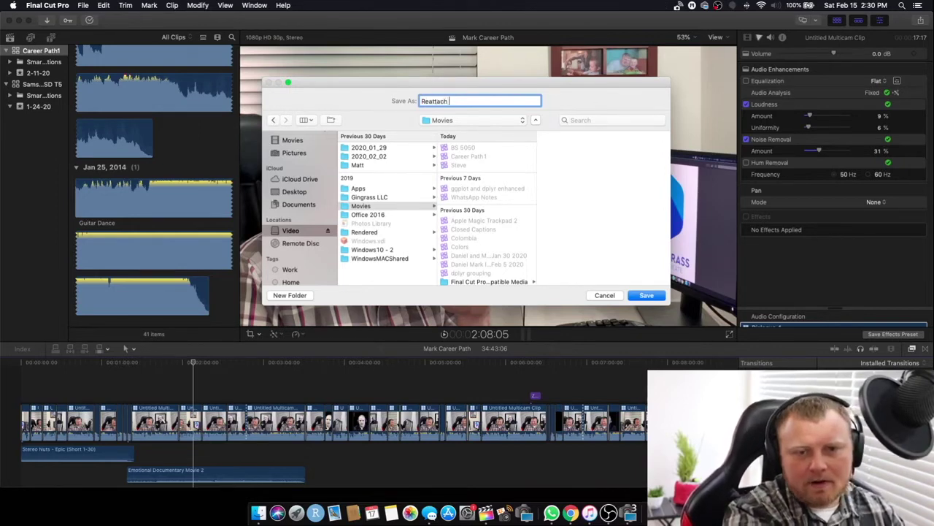
pyautogui.write(' Tab in Chrome')
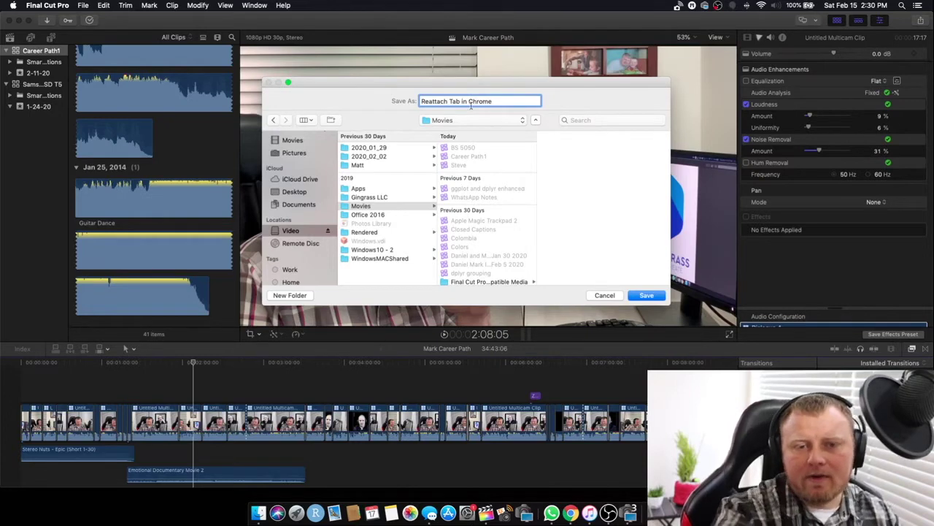
pyautogui.click(646, 296)
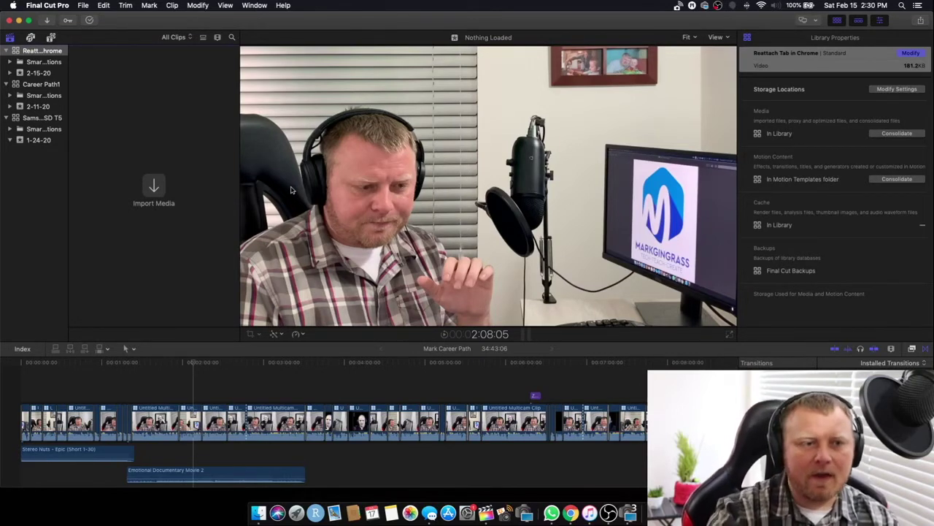
# Start a new project in the 2-15-20 event of the new library and name it "Reattach Tabs using Chrome"
pyautogui.click(40, 76)
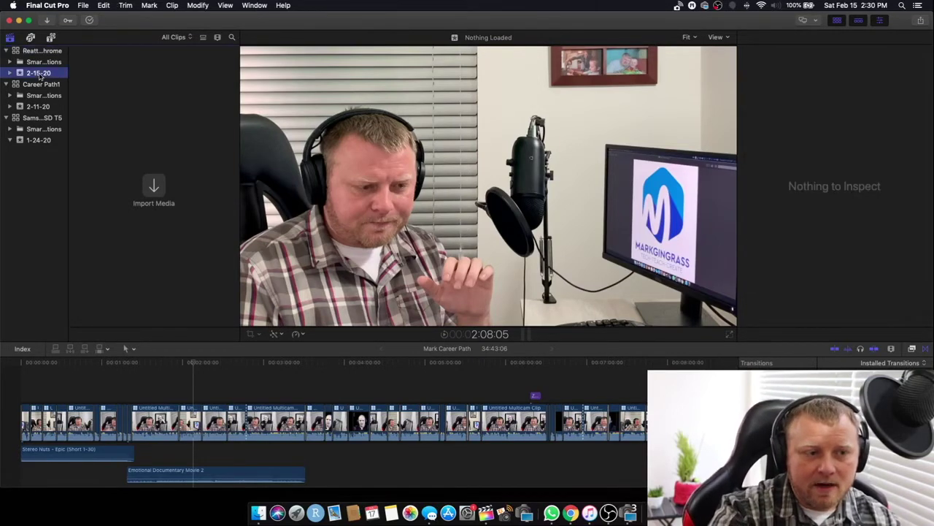
pyautogui.click(84, 8)
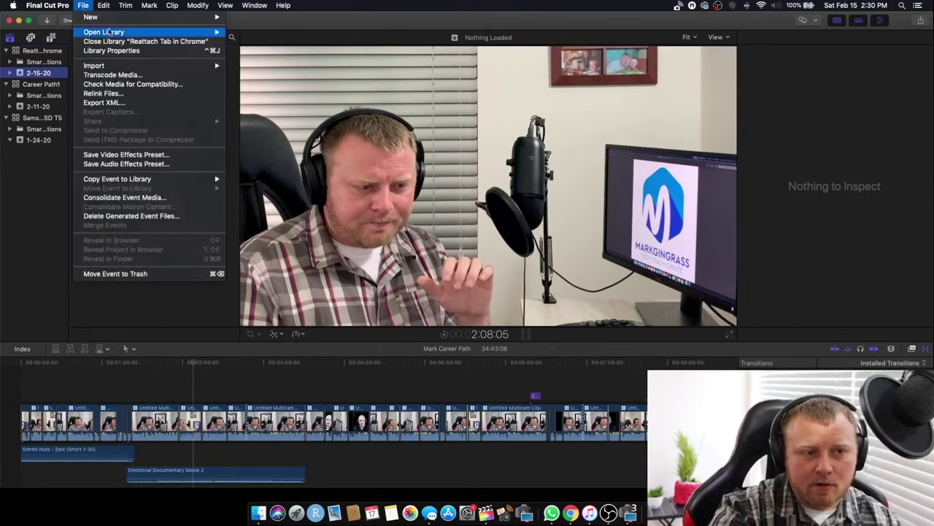
pyautogui.moveTo(166, 18)
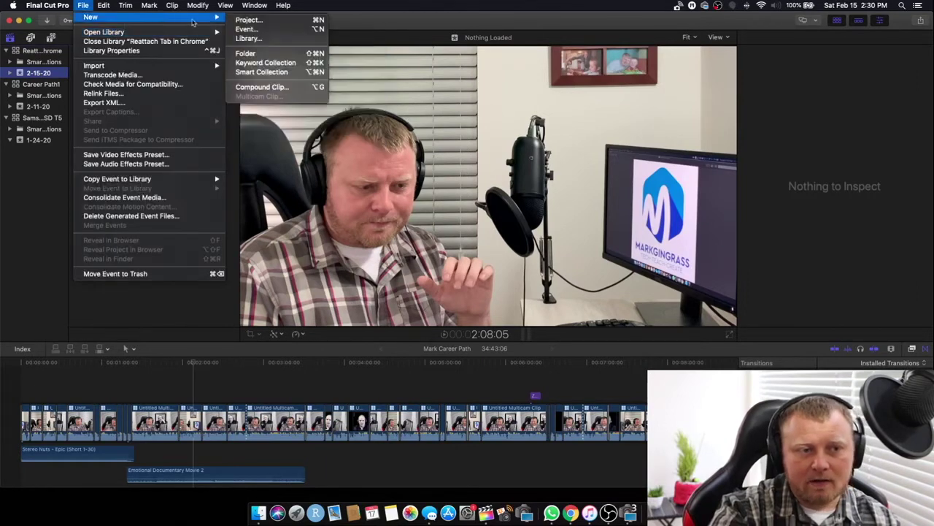
pyautogui.click(279, 24)
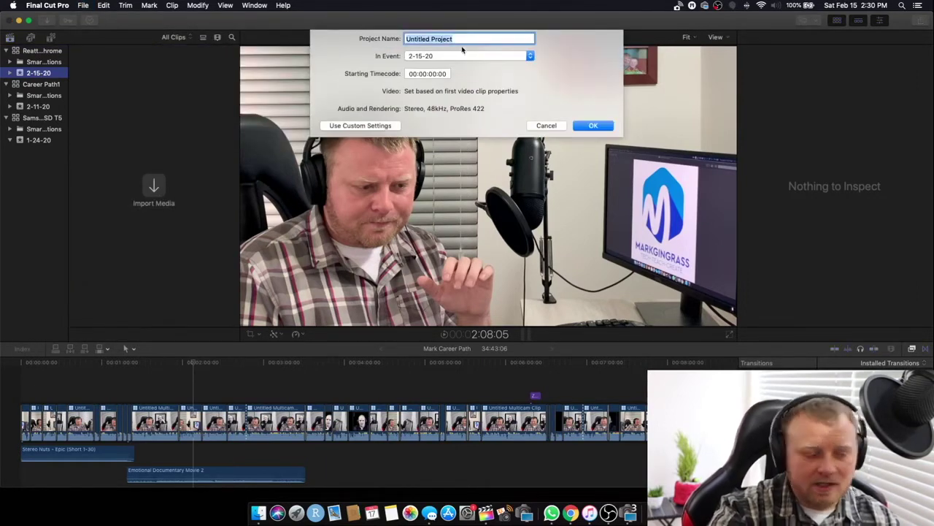
pyautogui.write('Reatta')
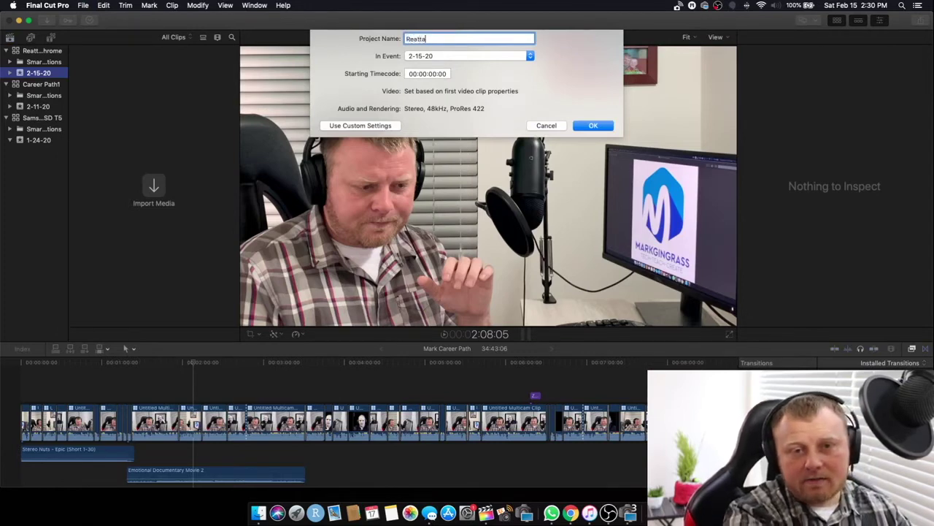
pyautogui.write('ch')
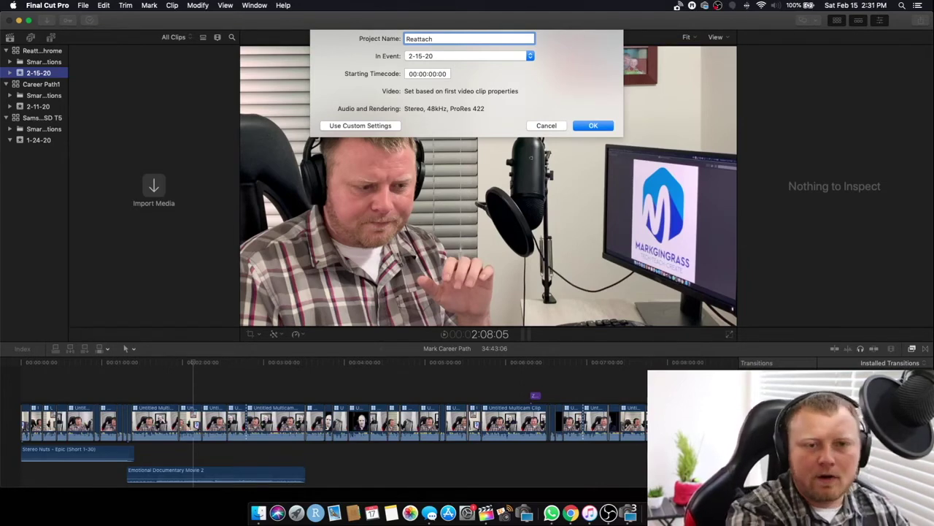
pyautogui.write('Tabs')
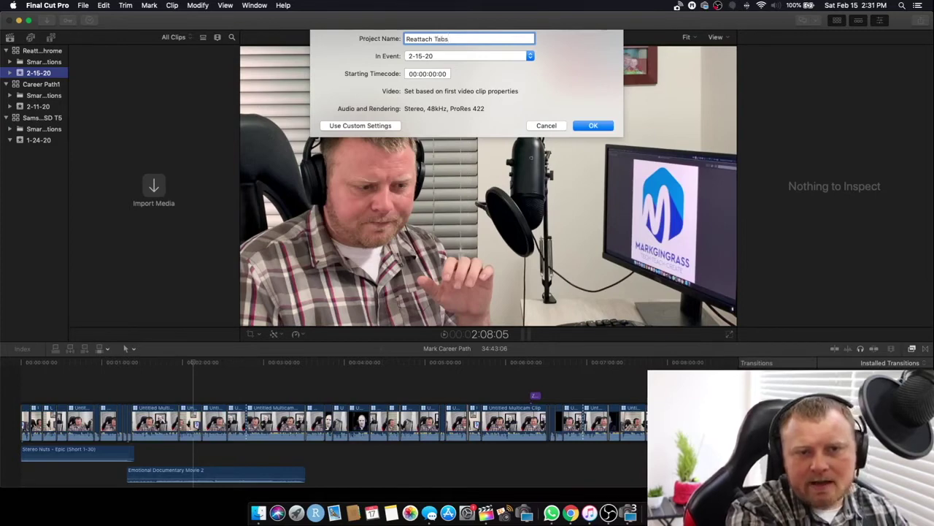
pyautogui.write(' using Chrome')
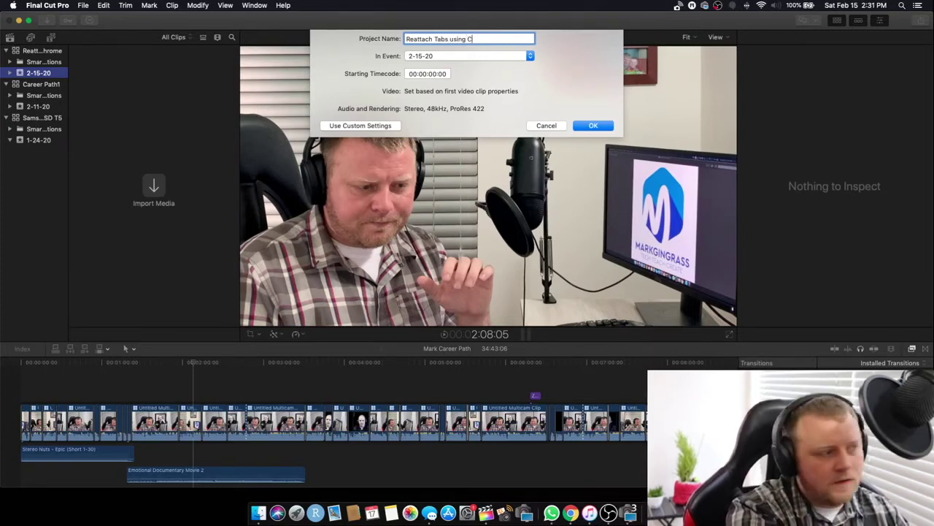
# Add "Pro Tip - " in front of the project name "Reattach Tabs using Chrome" and create the project
pyautogui.press('Left')
pyautogui.press('Left')
pyautogui.press('Left')
pyautogui.press('Left')
pyautogui.press('Left')
pyautogui.press('Left')
pyautogui.press('Left')
pyautogui.press('Left')
pyautogui.press('Left')
pyautogui.press('Left')
pyautogui.press('Left')
pyautogui.press('Left')
pyautogui.press('Left')
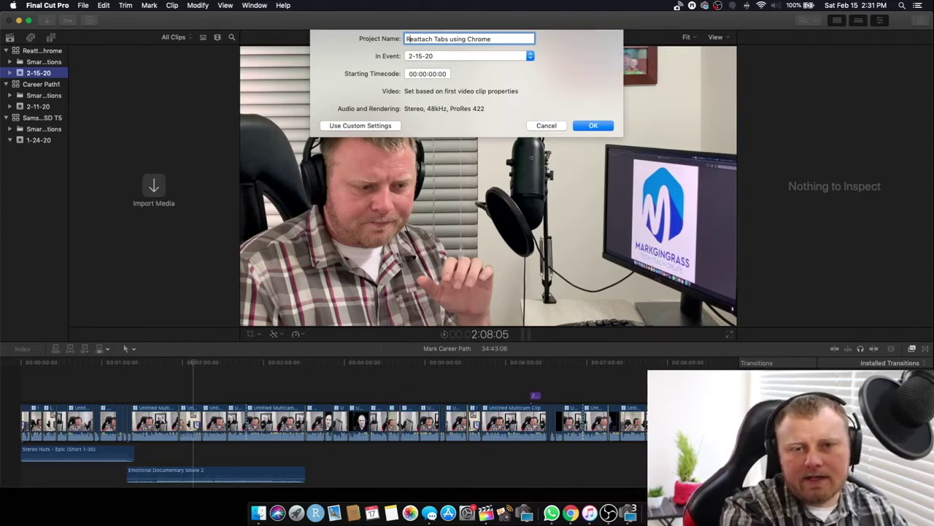
pyautogui.press('Left')
pyautogui.press('Left')
pyautogui.press('Left')
pyautogui.press('Left')
pyautogui.press('Left')
pyautogui.press('Left')
pyautogui.press('Left')
pyautogui.press('Left')
pyautogui.press('Left')
pyautogui.press('Left')
pyautogui.press('Left')
pyautogui.press('Left')
pyautogui.press('Left')
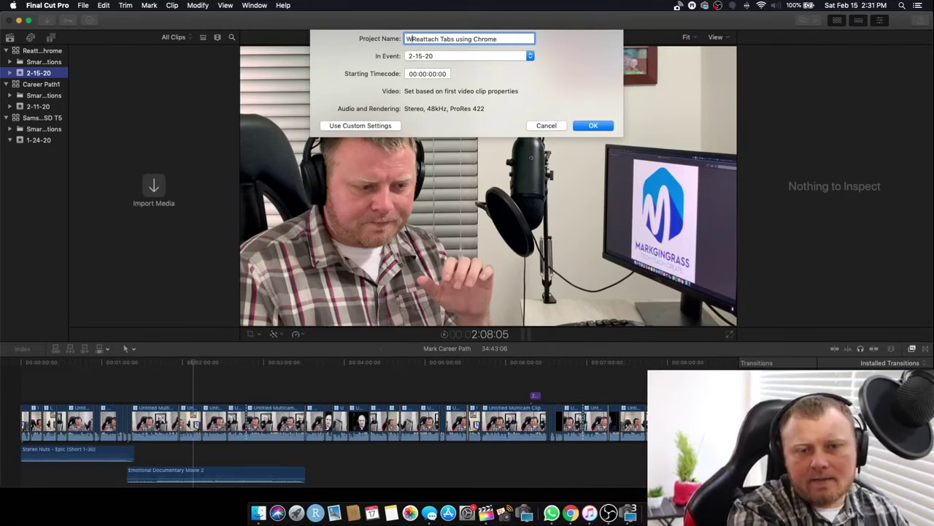
pyautogui.write('Pro Tip -')
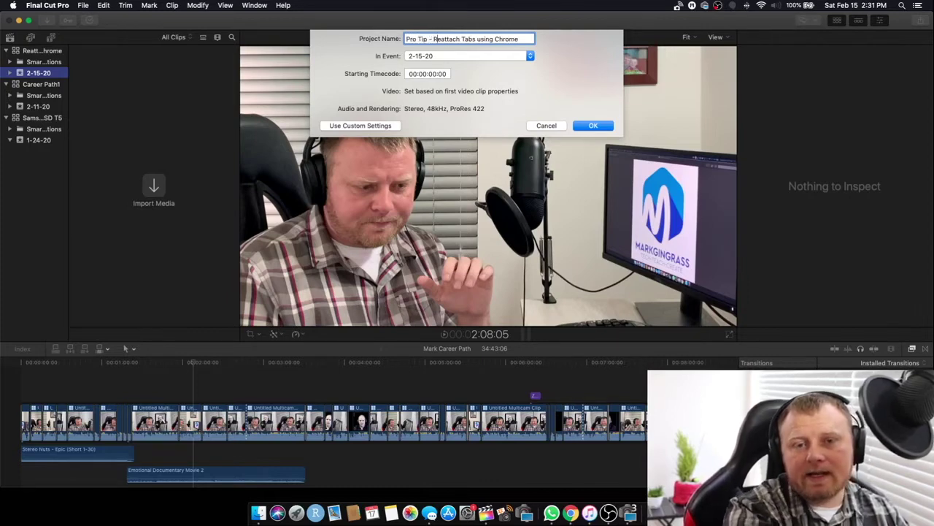
pyautogui.press('Right')
pyautogui.press('Right')
pyautogui.press('Right')
pyautogui.press('Right')
pyautogui.press('Right')
pyautogui.press('Right')
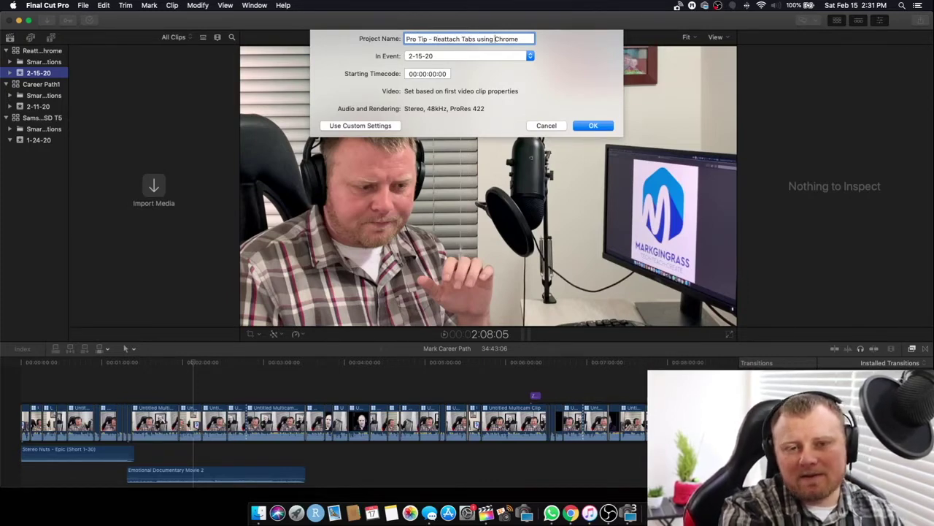
pyautogui.press('Right')
pyautogui.press('Right')
pyautogui.press('Right')
pyautogui.press('Right')
pyautogui.press('Right')
pyautogui.press('Right')
pyautogui.click(596, 125)
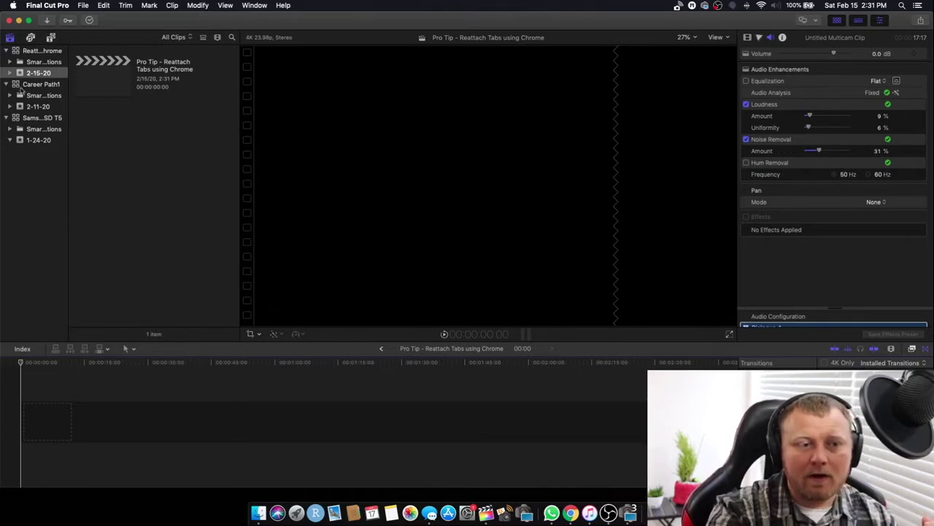
# View the properties of the "Reattach Tab in Chrome" library and return to its 2-15-20 event
pyautogui.click(29, 52)
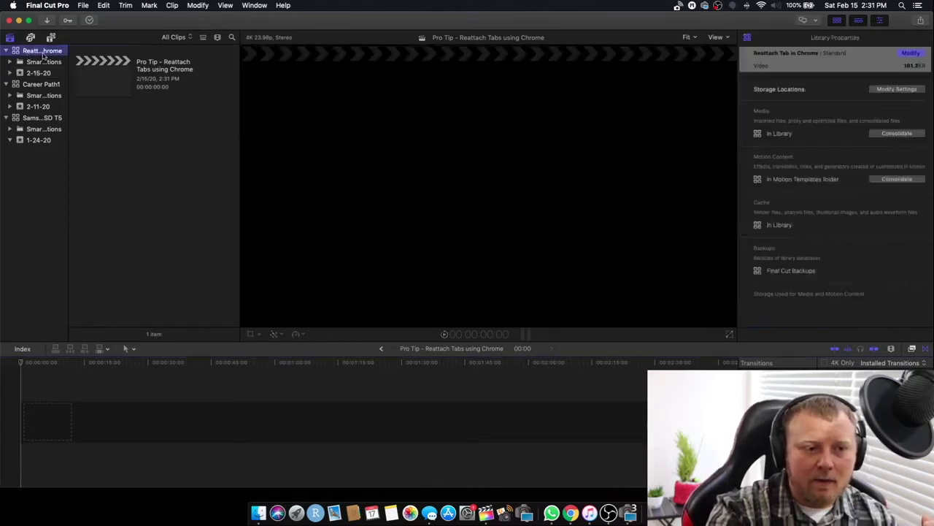
pyautogui.click(38, 74)
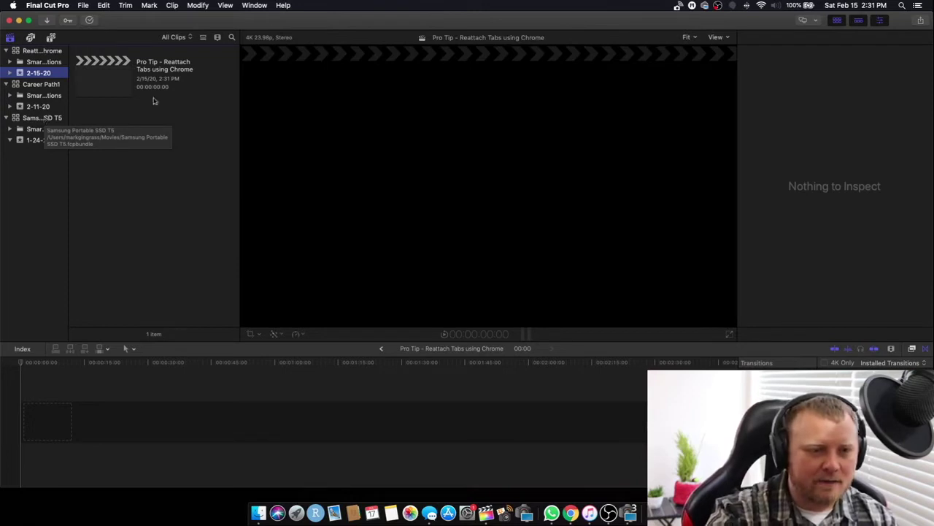
pyautogui.click(143, 132)
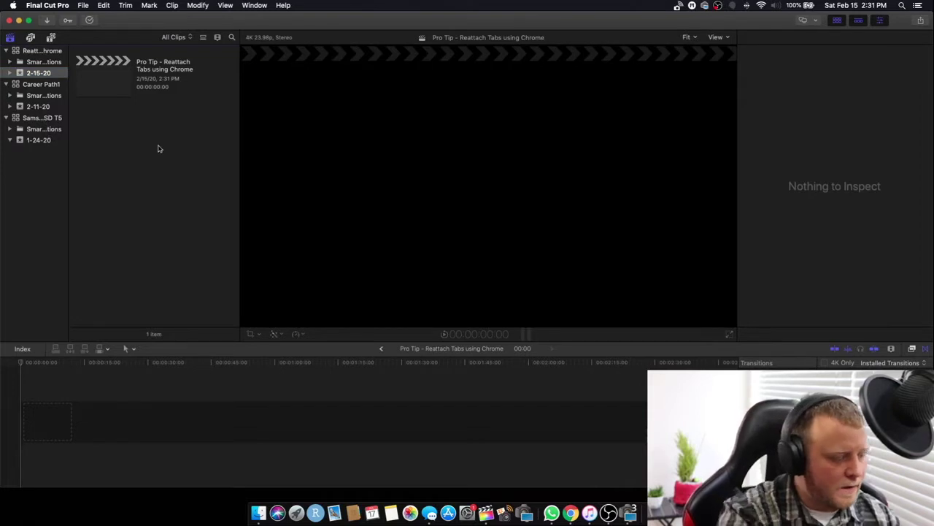
pyautogui.press('super+space')
pyautogui.write('finder')
pyautogui.press('Return')
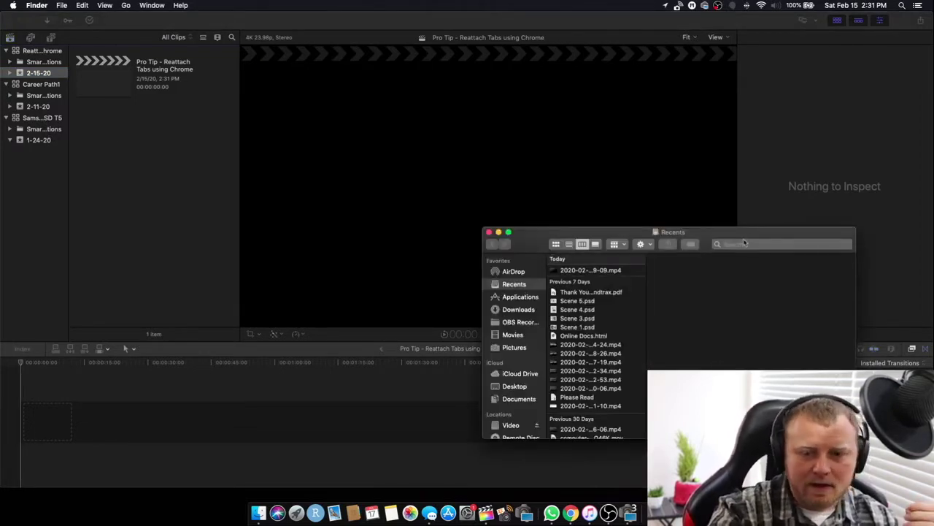
pyautogui.moveTo(741, 238); pyautogui.dragTo(765, 116)
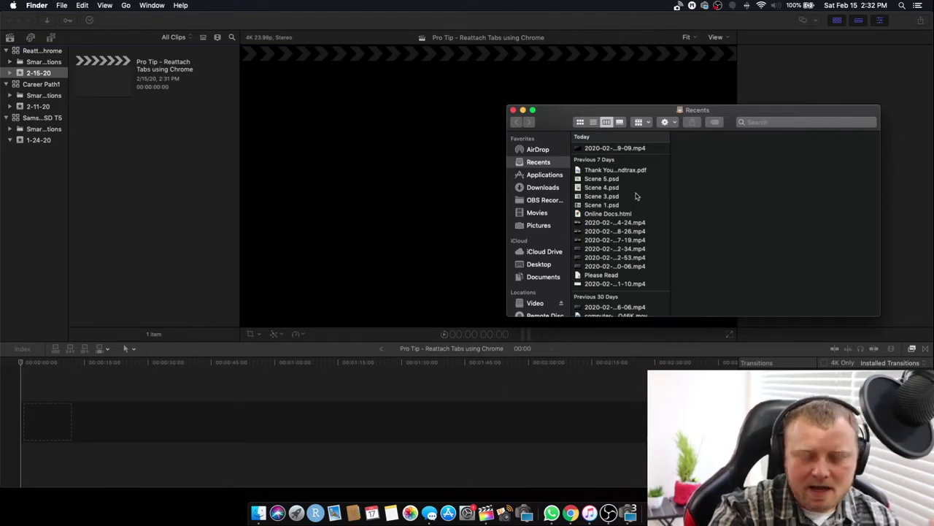
pyautogui.click(542, 201)
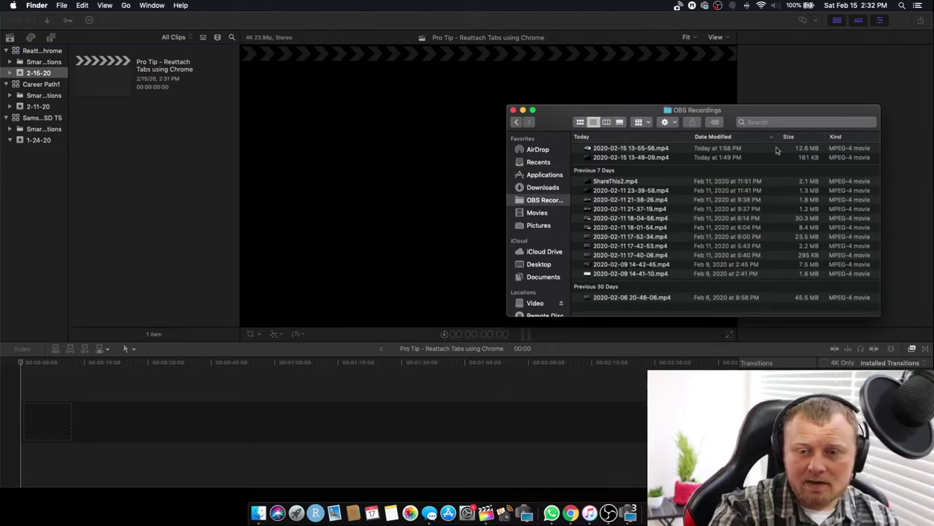
pyautogui.click(653, 149)
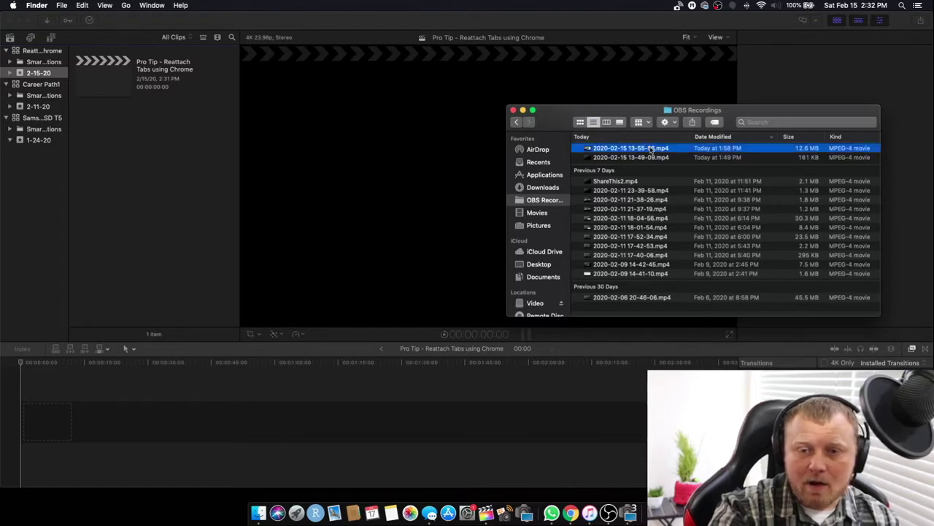
pyautogui.moveTo(647, 152); pyautogui.dragTo(146, 162)
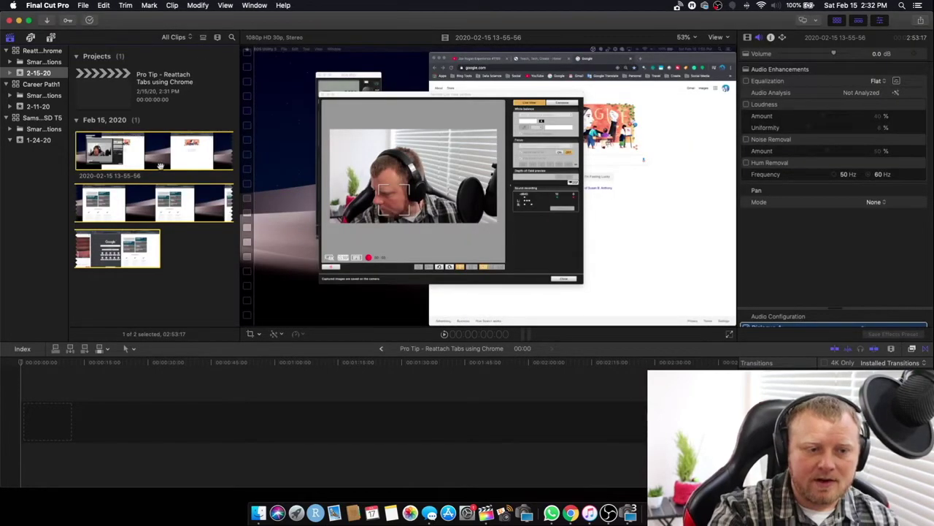
# Set the browser's filmstrip duration to All so each clip is displayed as a single thumbnail
pyautogui.click(217, 37)
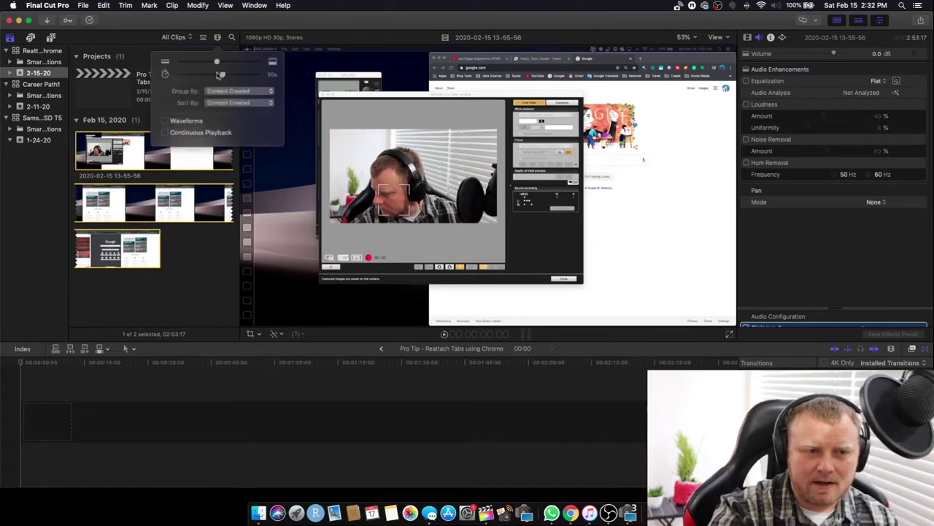
pyautogui.moveTo(221, 74); pyautogui.dragTo(167, 74)
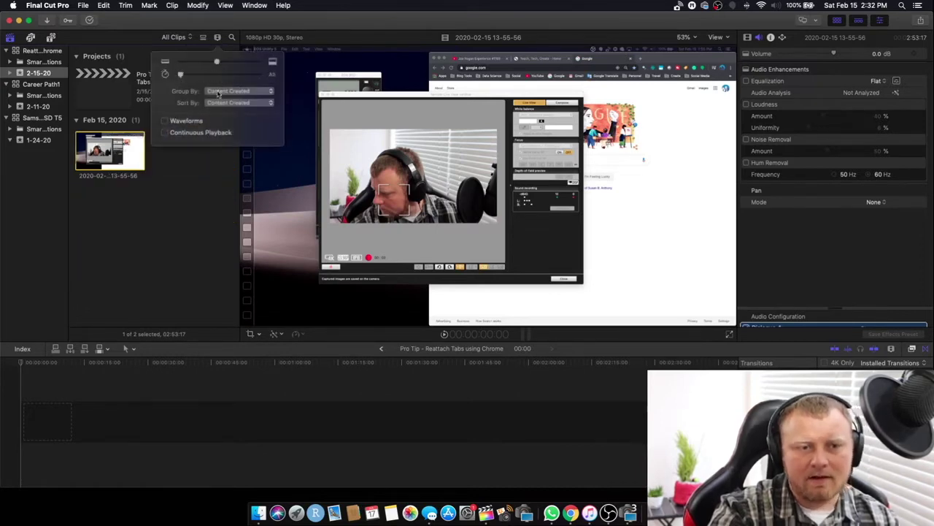
pyautogui.click(174, 188)
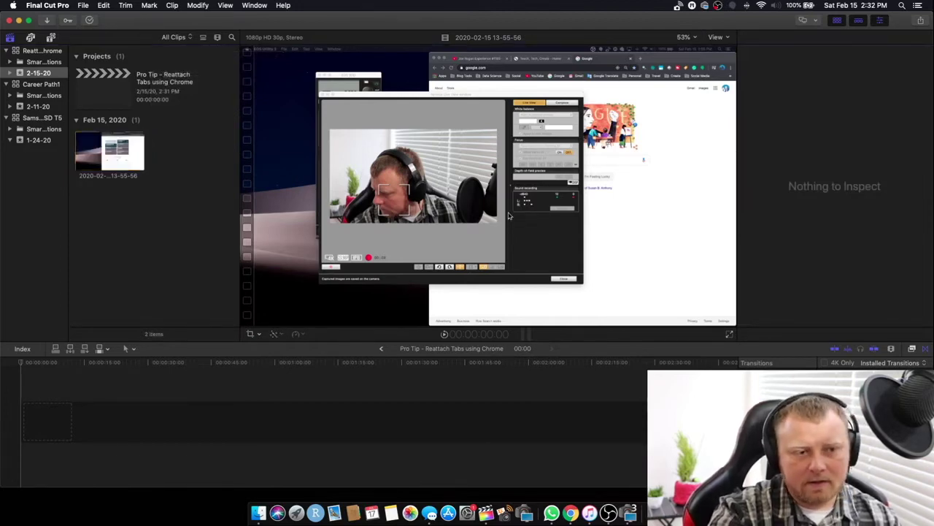
# Import MVI_0117.MP4 from the 2020_02_15 folder in Pictures into the 2-15-20 event and play the clip
pyautogui.press('super+Tab')
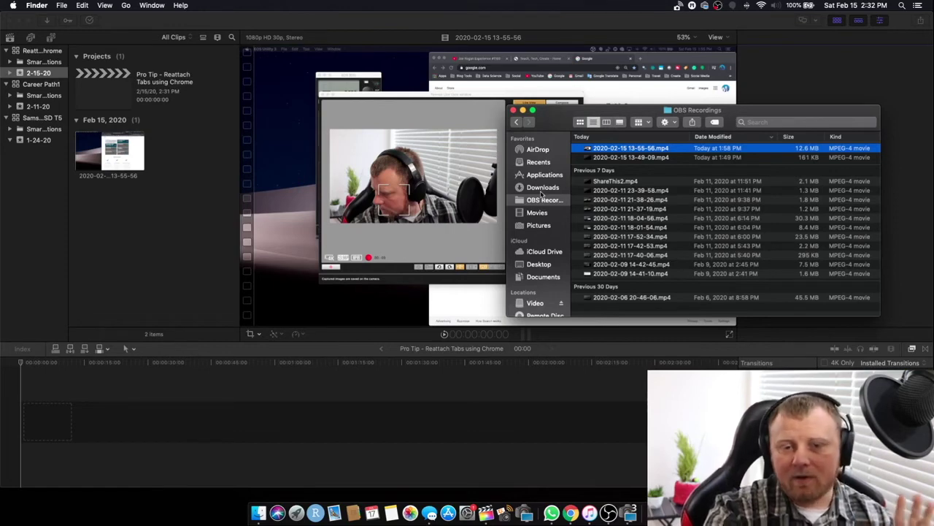
pyautogui.click(533, 226)
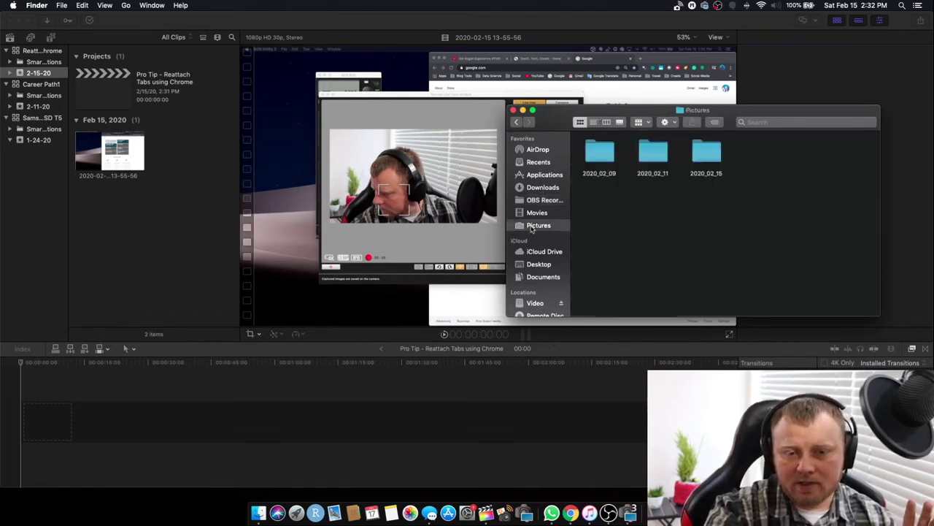
pyautogui.doubleClick(704, 155)
pyautogui.click(648, 155)
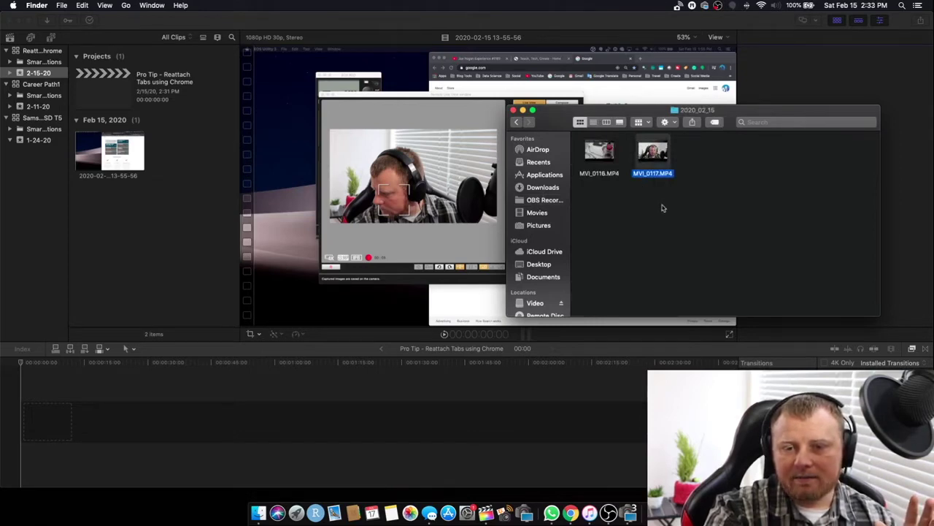
pyautogui.click(607, 122)
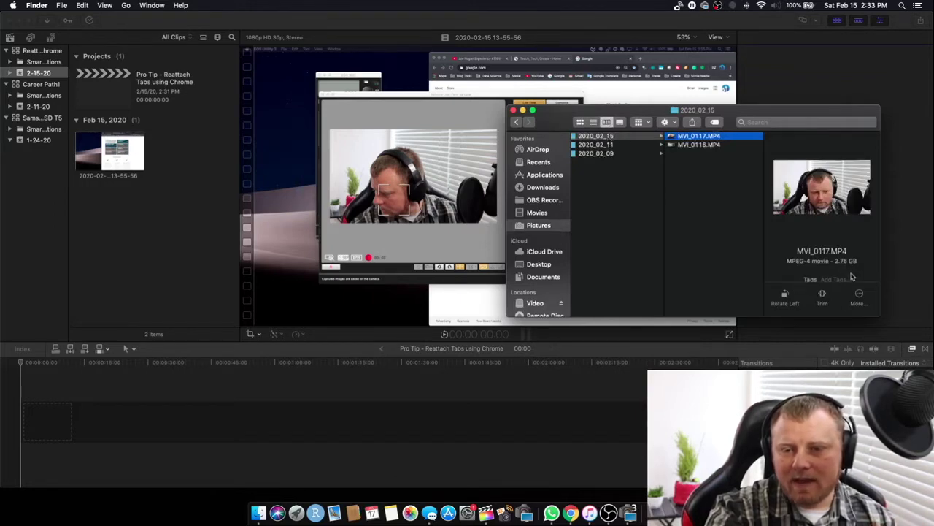
pyautogui.click(696, 145)
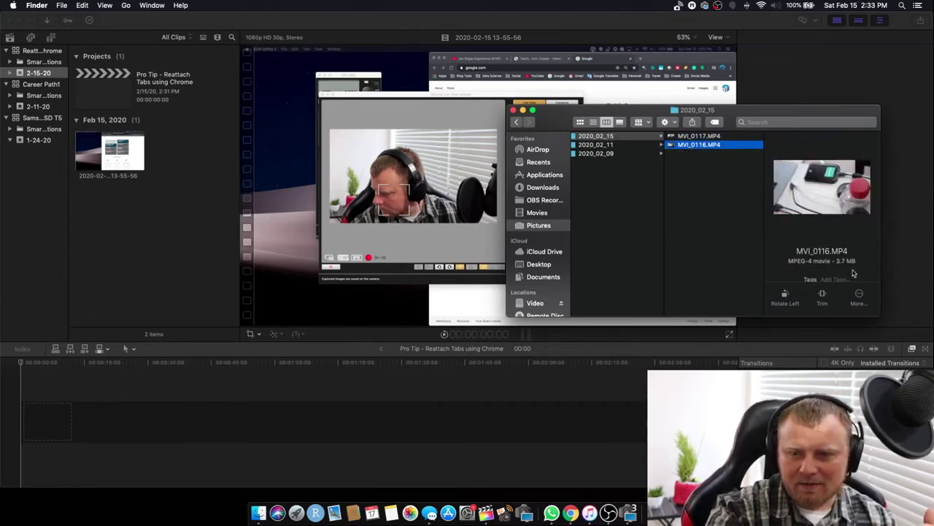
pyautogui.click(698, 138)
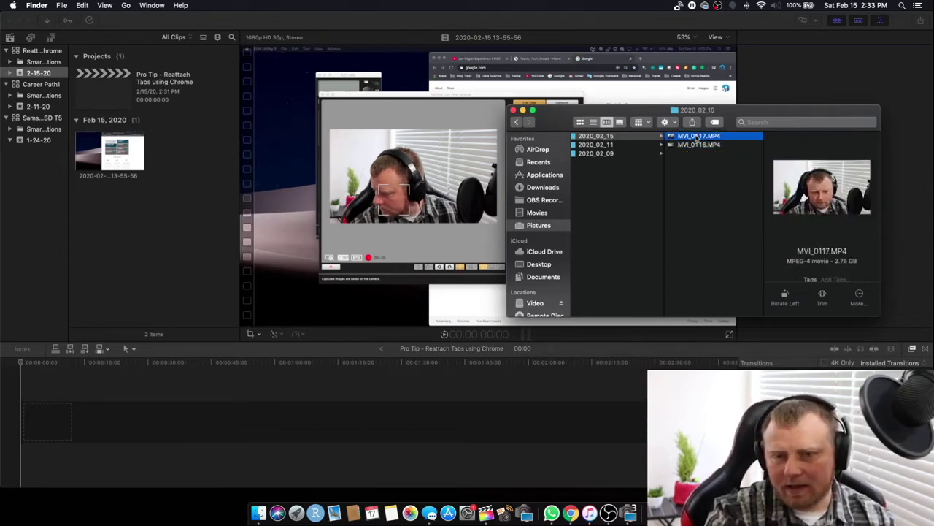
pyautogui.moveTo(698, 138); pyautogui.dragTo(151, 232)
pyautogui.click(528, 78)
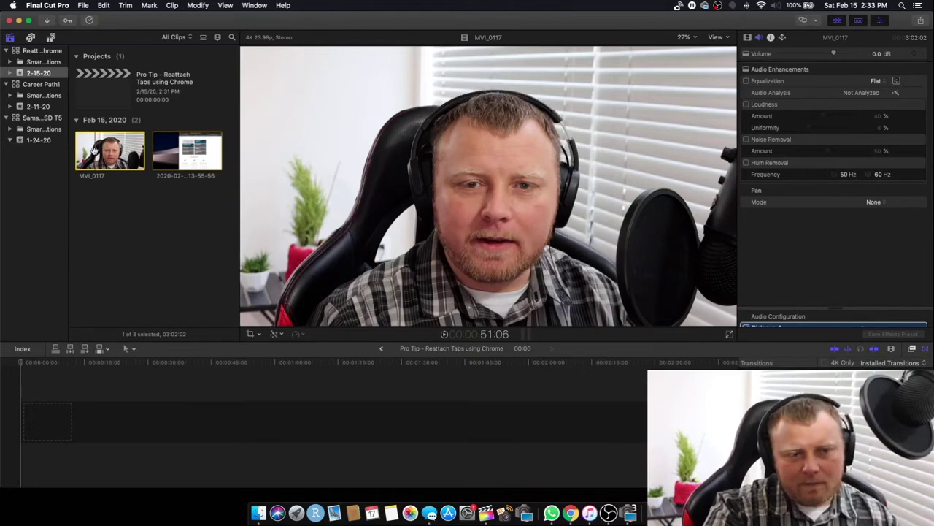
pyautogui.press('space')
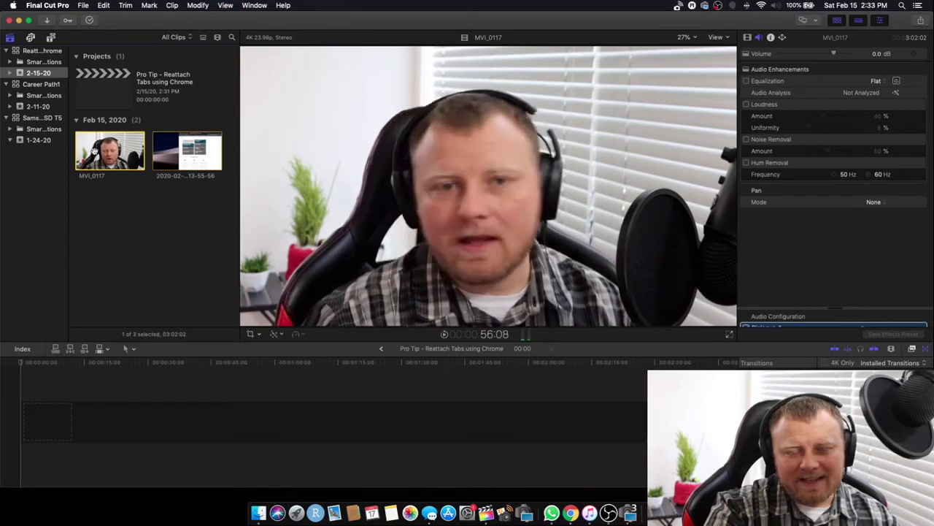
# Synchronize the screen recording and MVI_0117 by audio into a clip named "Sync Mark"
pyautogui.click(170, 160)
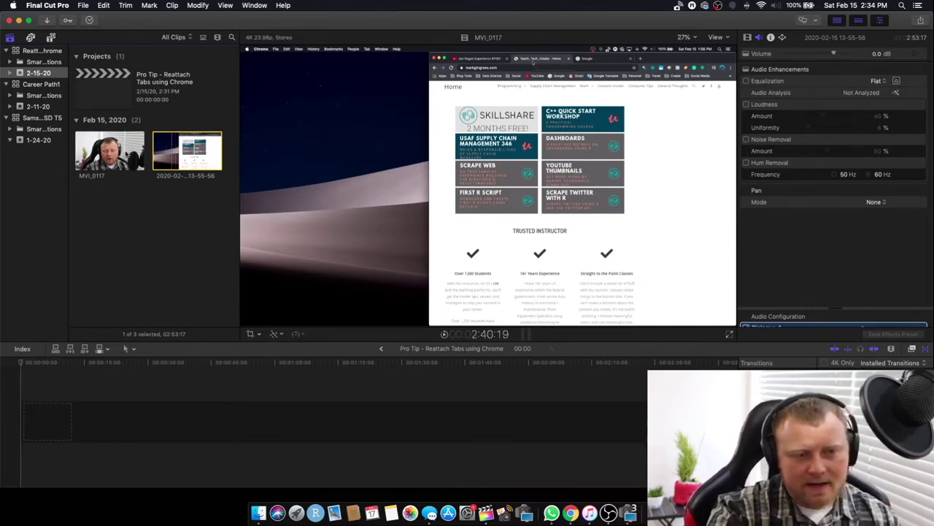
pyautogui.keyDown('super'); pyautogui.click(110, 150); pyautogui.keyUp('super')
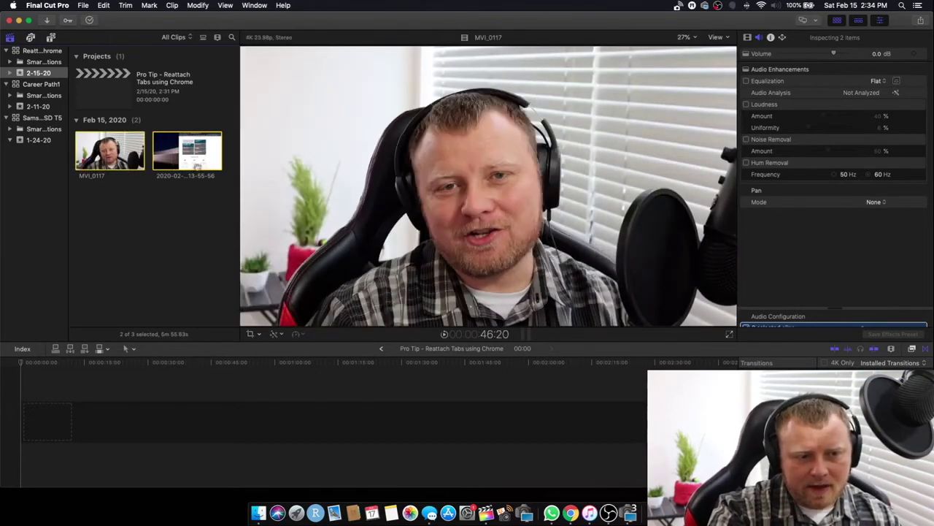
pyautogui.rightClick(178, 160)
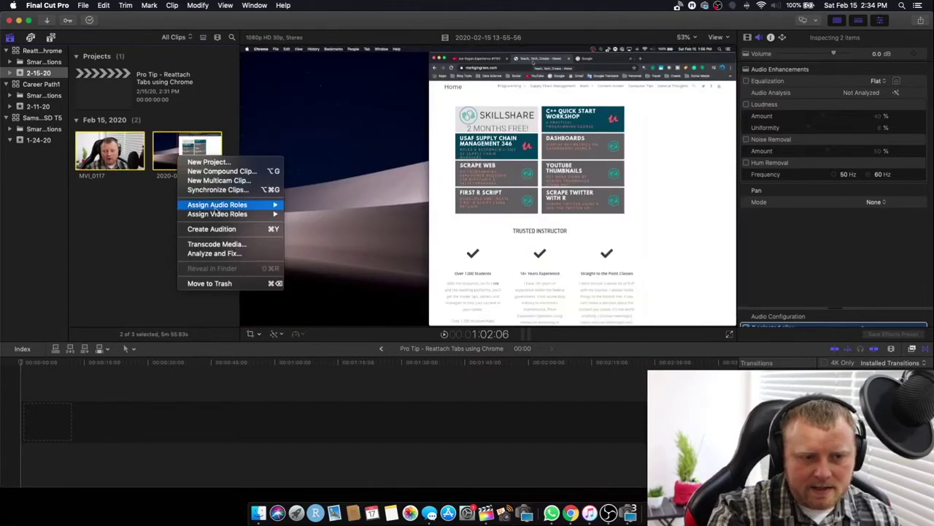
pyautogui.click(225, 190)
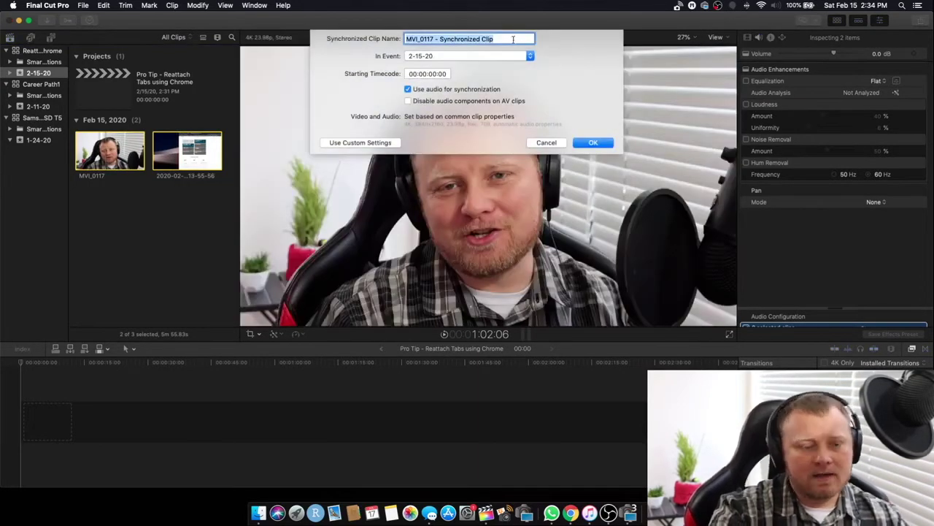
pyautogui.write('Sync Mark')
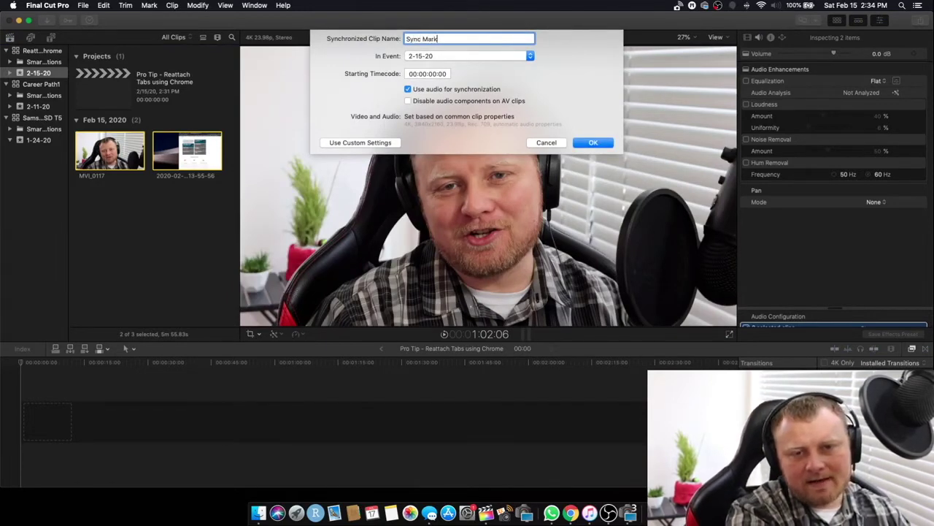
pyautogui.press('Return')
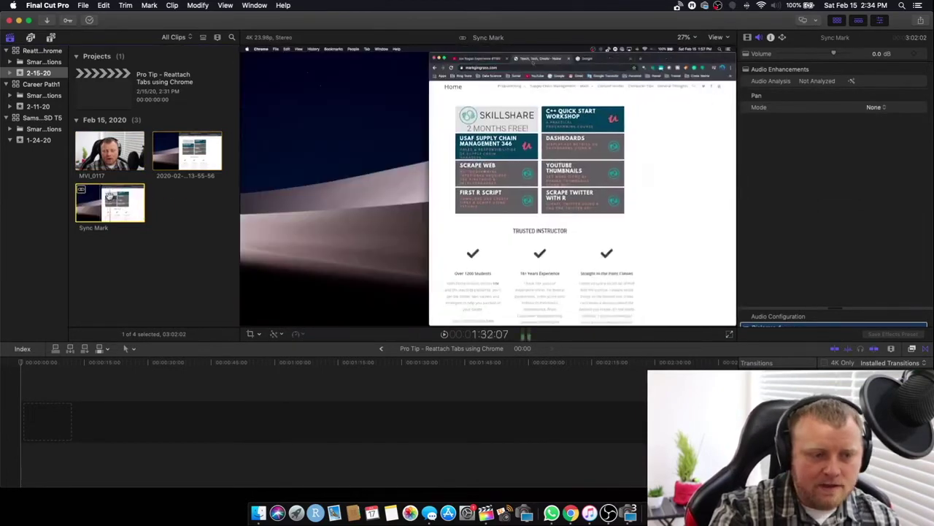
# Open the Sync Mark clip and cut MVI_0117 at the screen recording's start, deleting the portion before it
pyautogui.doubleClick(100, 208)
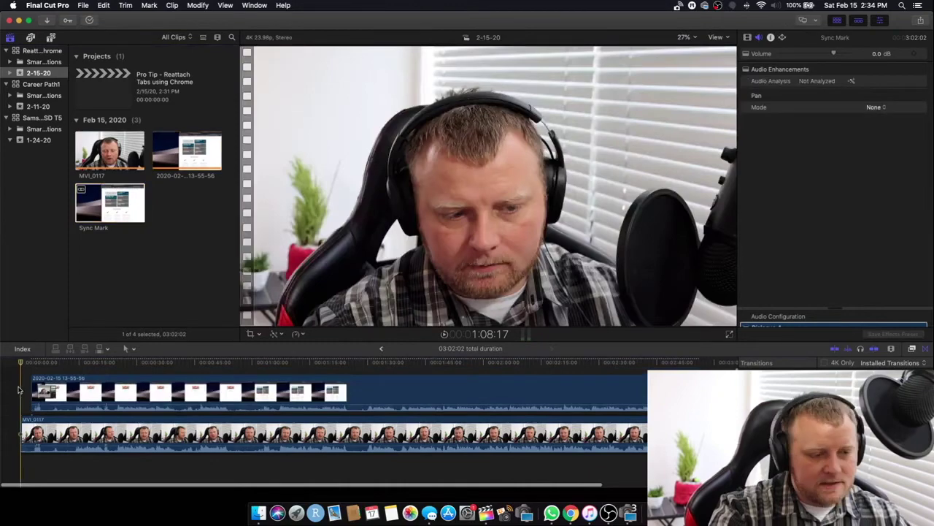
pyautogui.press('super+equal')
pyautogui.press('super+equal')
pyautogui.press('super+equal')
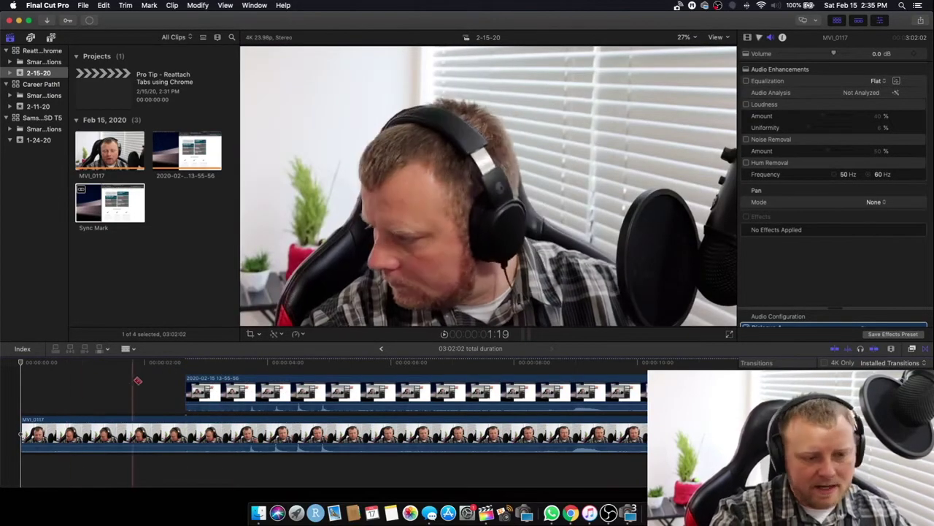
pyautogui.press('super+b')
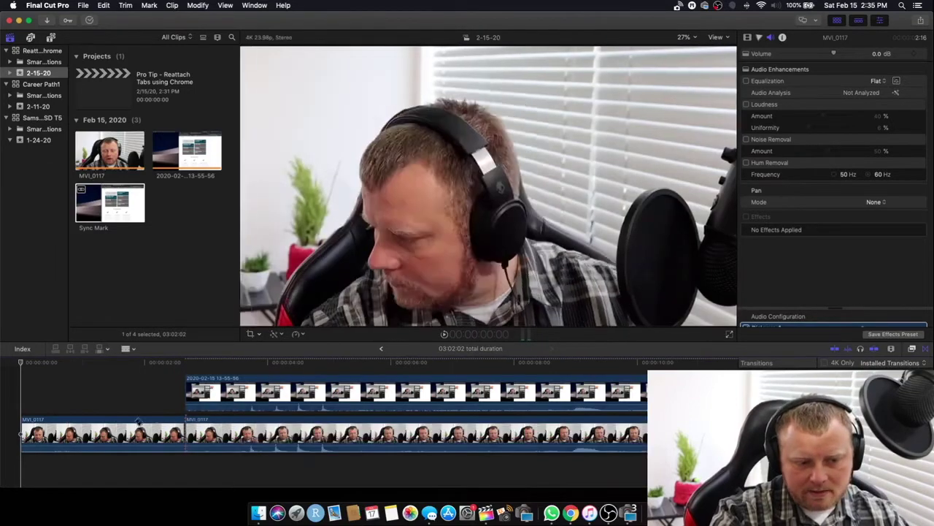
pyautogui.click(128, 435)
pyautogui.press('Delete')
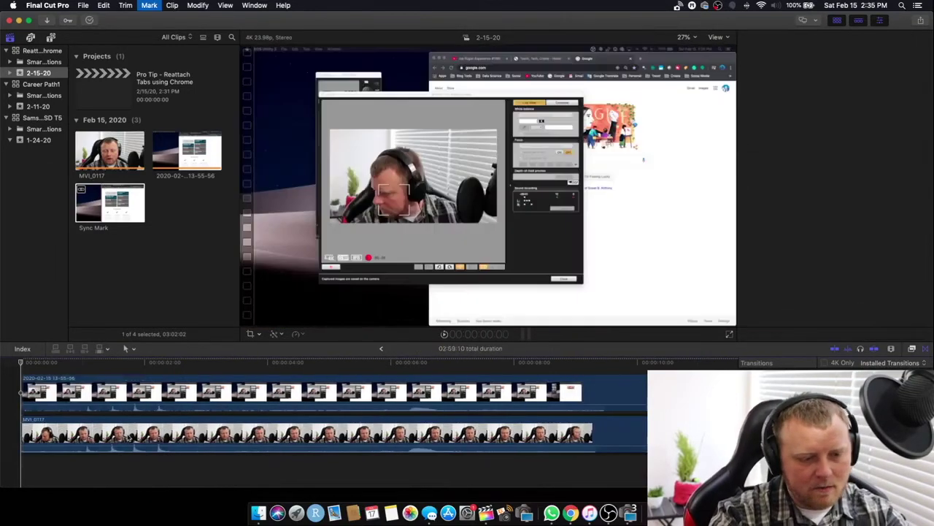
# Cut MVI_0117 at the end of the screen recording and delete the portion that follows it
pyautogui.press('super+4')
pyautogui.press('super+equal')
pyautogui.press('super+equal')
pyautogui.press('super+equal')
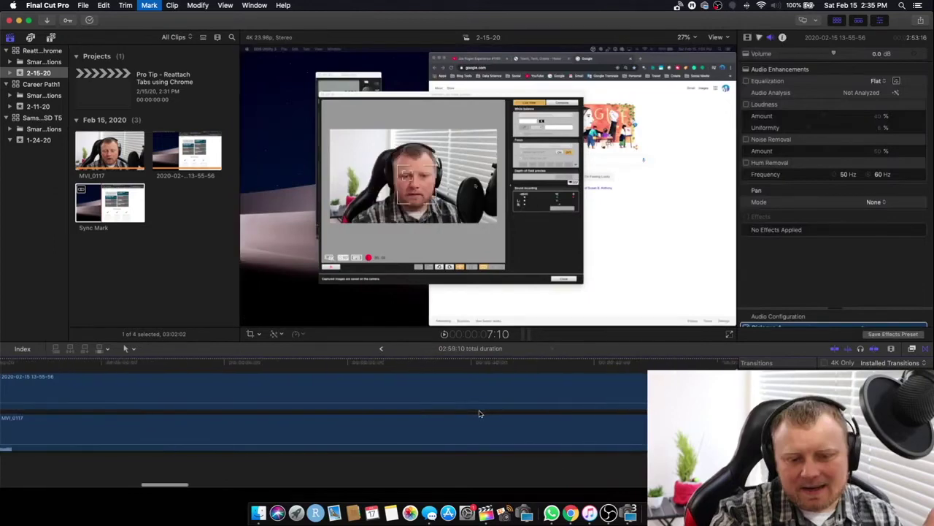
pyautogui.press('super+minus')
pyautogui.press('super+minus')
pyautogui.press('super+minus')
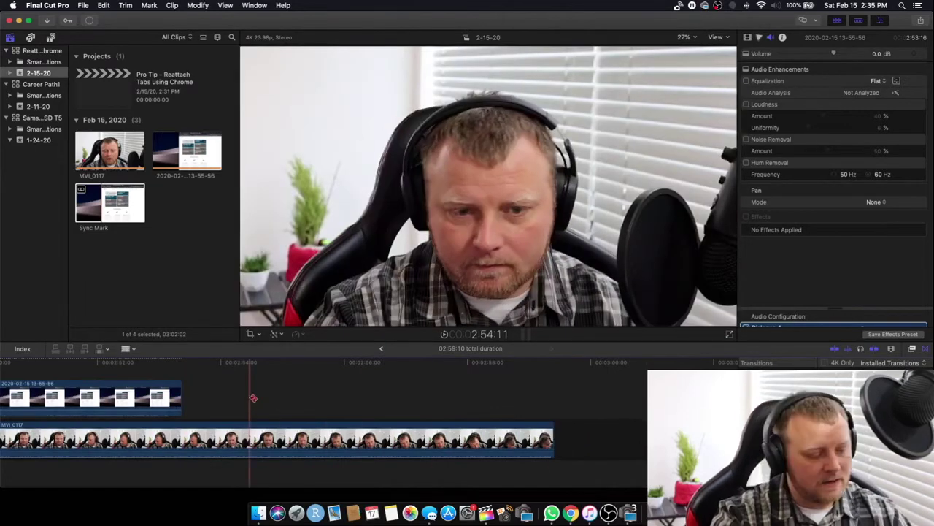
pyautogui.click(183, 417)
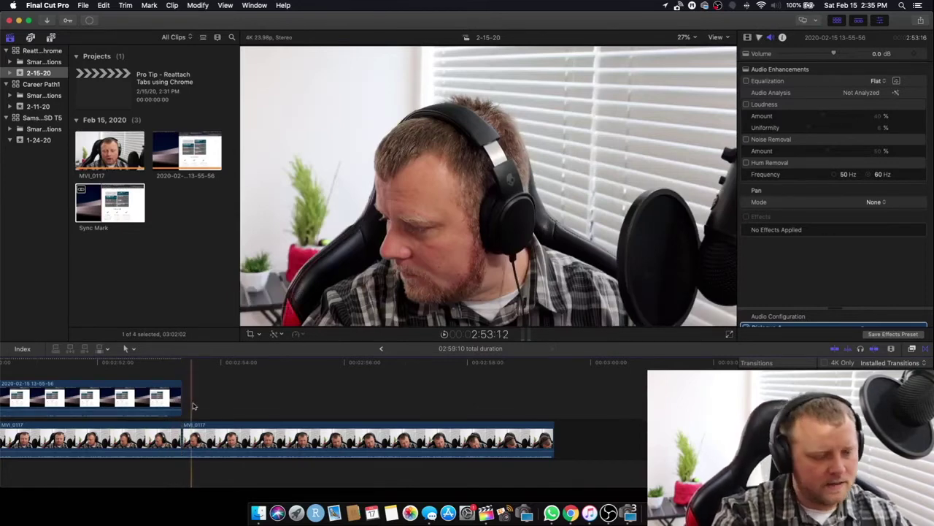
pyautogui.click(187, 433)
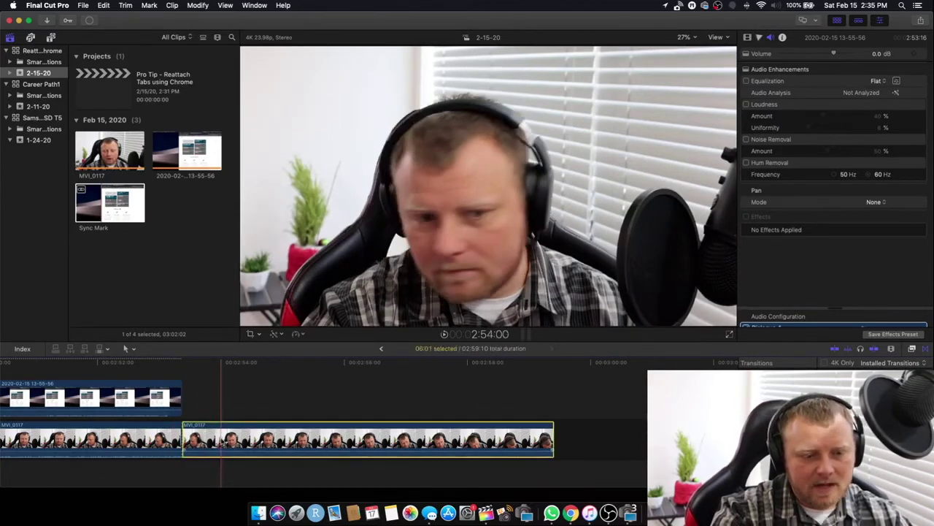
pyautogui.press('Delete')
# Play the opening seconds of the trimmed Sync Mark clip from its start
pyautogui.hotkey('shift', 'z')
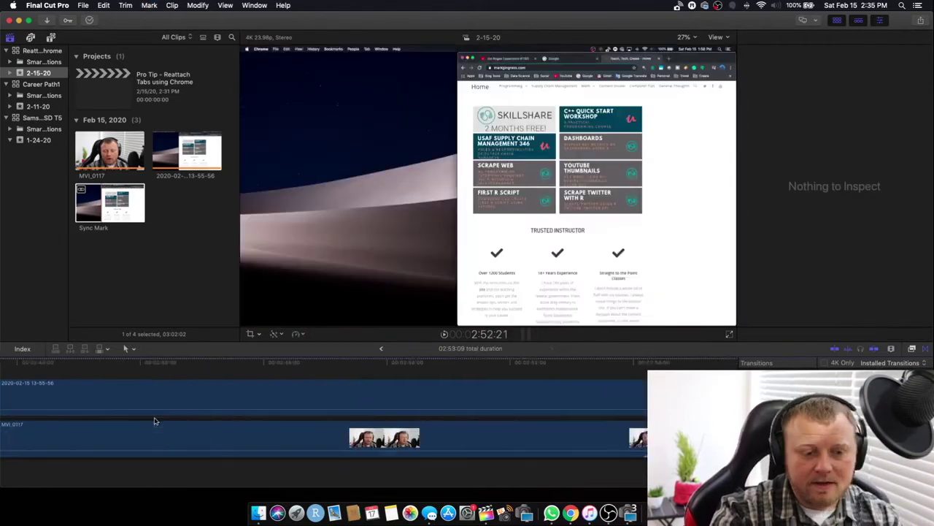
pyautogui.hscroll(-20, 154, 421)
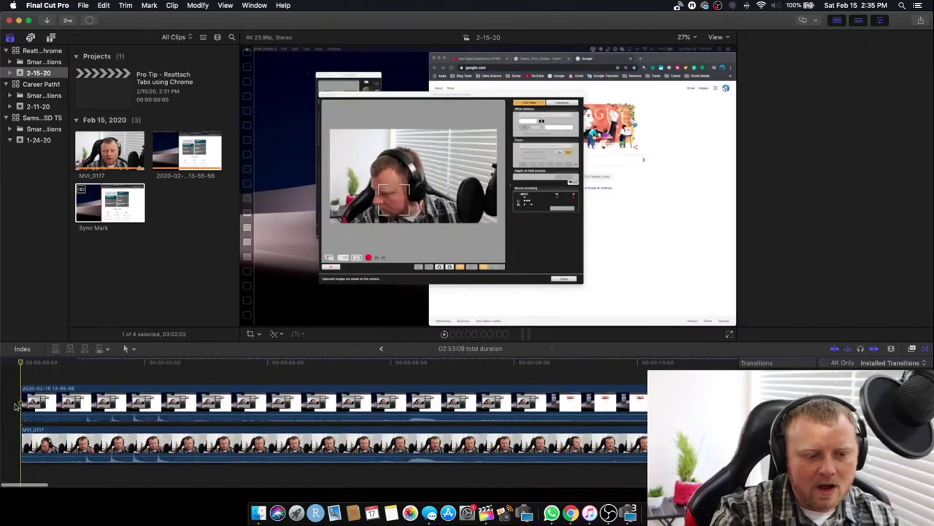
pyautogui.press('super+4')
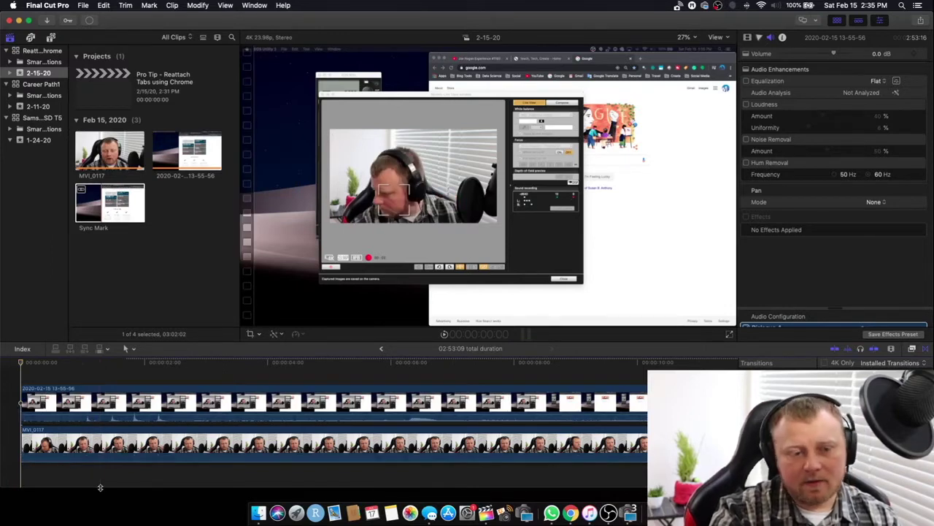
pyautogui.press('space')
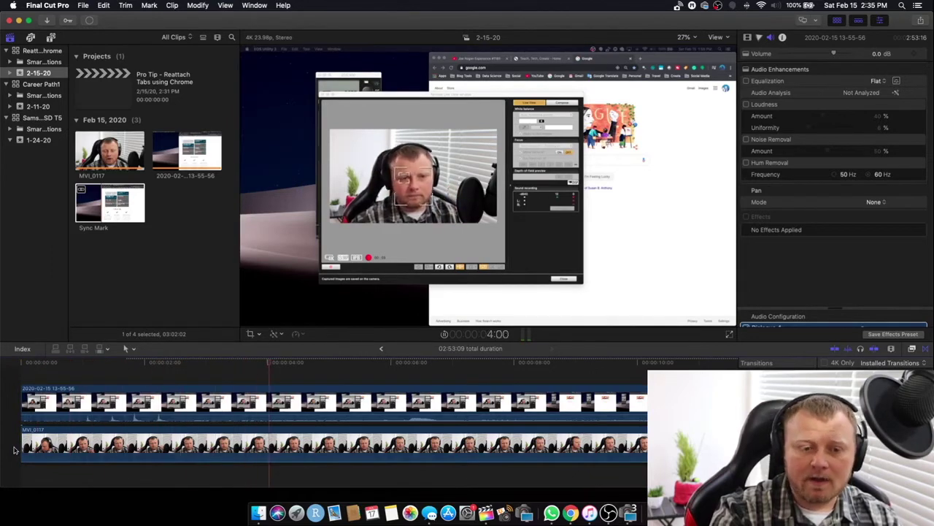
pyautogui.press('space')
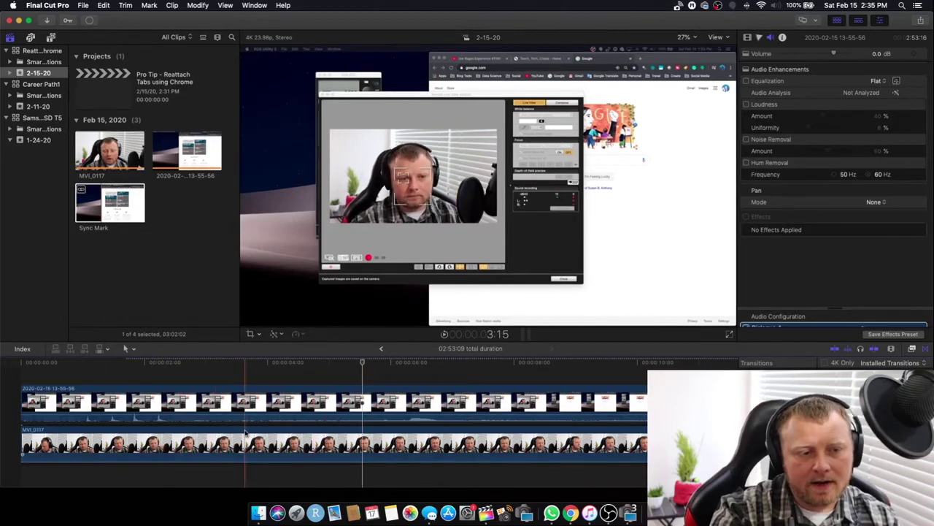
pyautogui.hscroll(12, 461, 419)
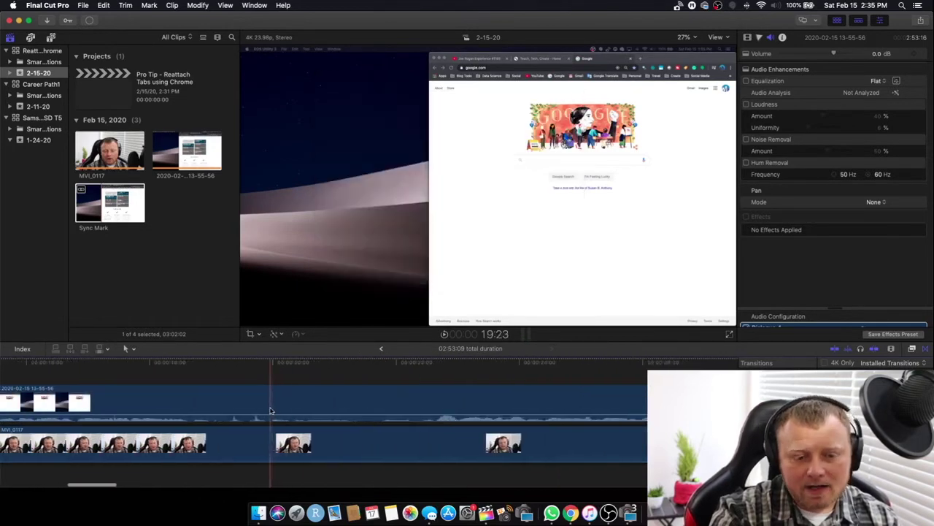
pyautogui.hscroll(-12, 270, 411)
# Move the screen recording below MVI_0117 and silence MVI_0117's audio, finishing back in the Pro Tip project timeline
pyautogui.click(125, 428)
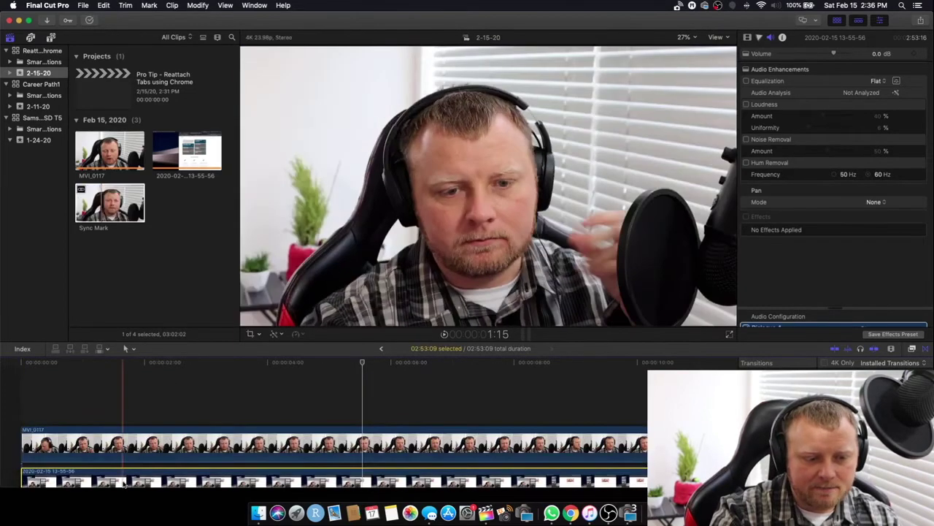
pyautogui.click(298, 400)
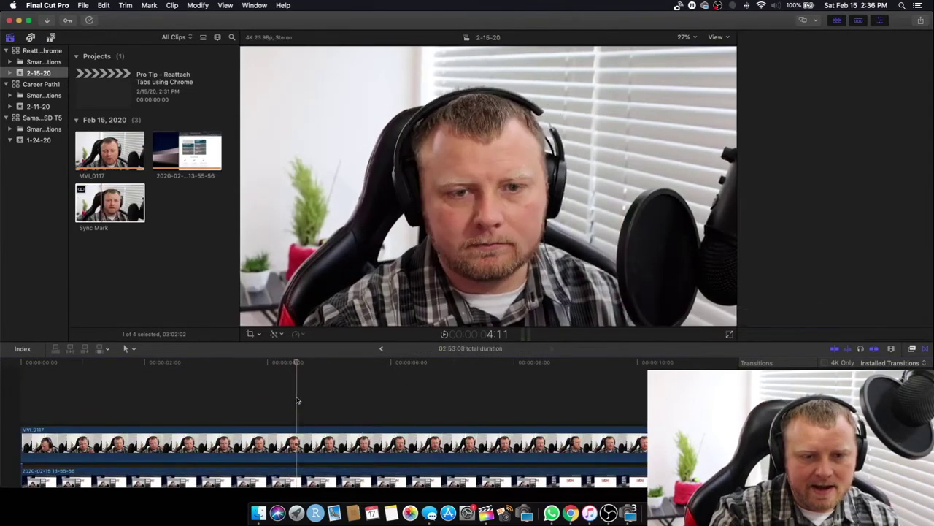
pyautogui.press('space')
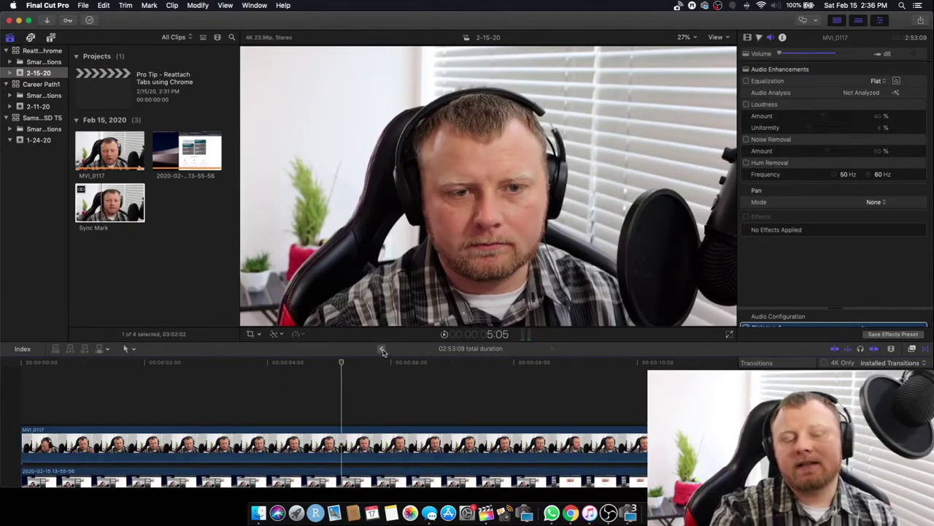
pyautogui.click(382, 350)
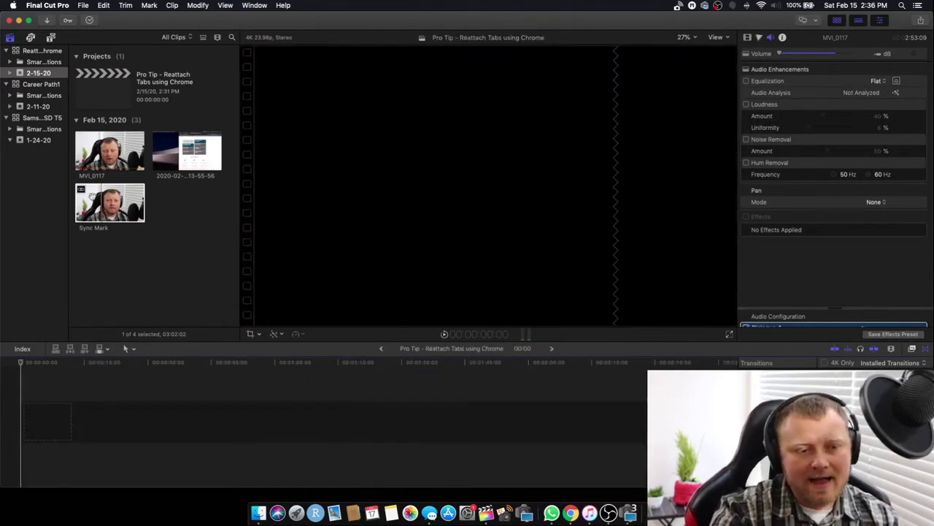
pyautogui.click(90, 196)
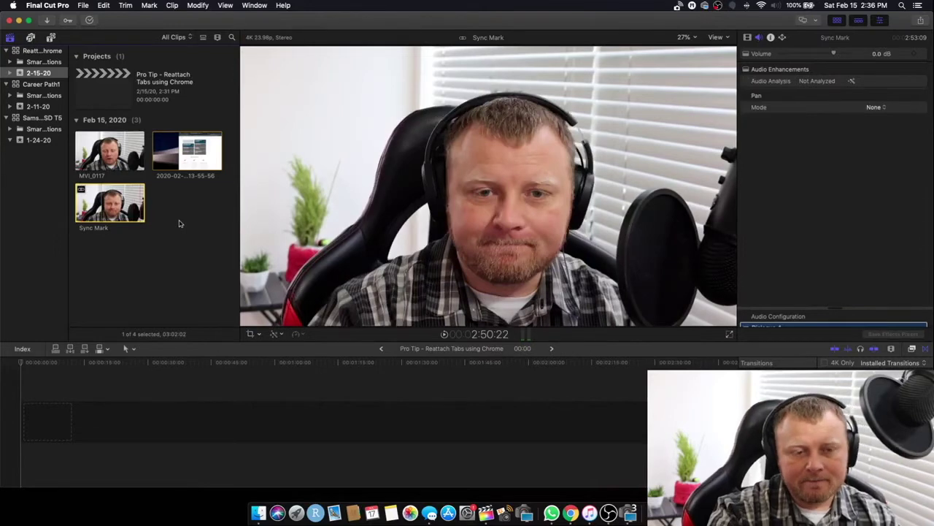
pyautogui.click(188, 164)
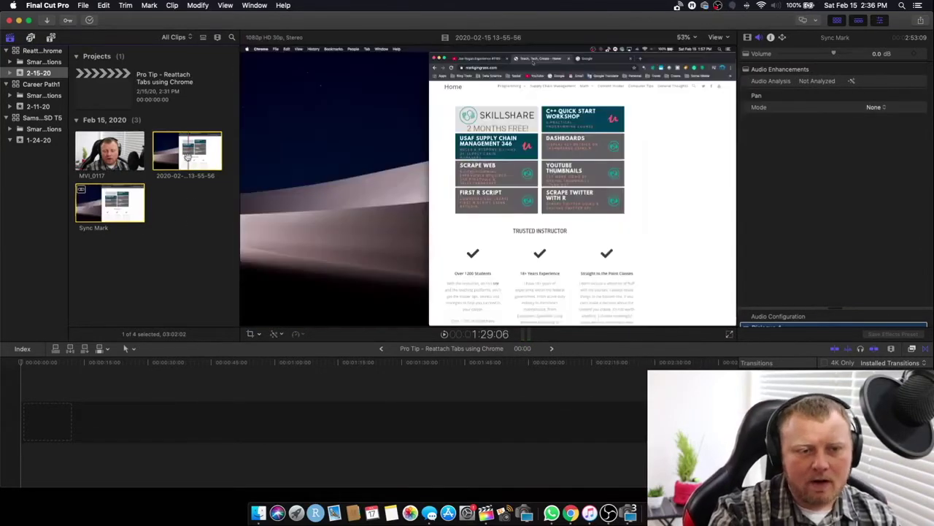
pyautogui.keyDown('super'); pyautogui.click(140, 151); pyautogui.keyUp('super')
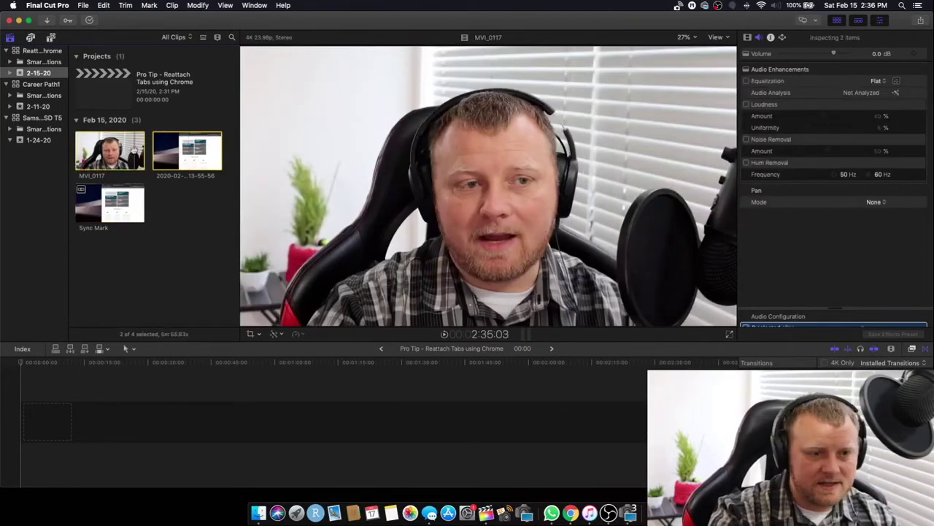
pyautogui.rightClick(137, 151)
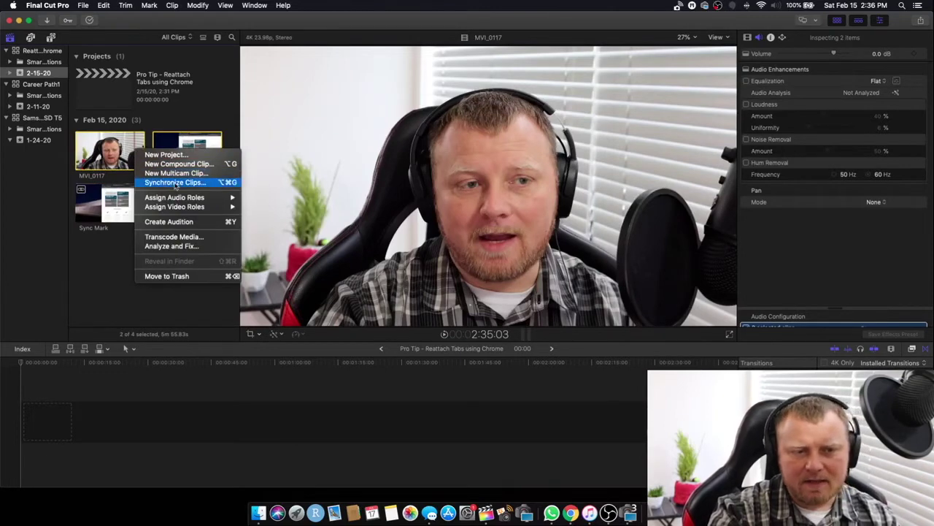
pyautogui.click(175, 183)
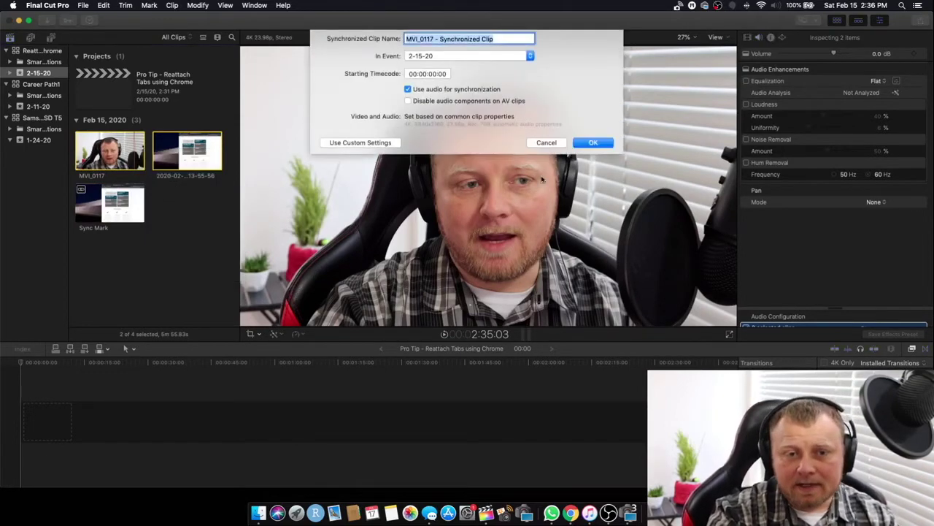
pyautogui.write('Sync S')
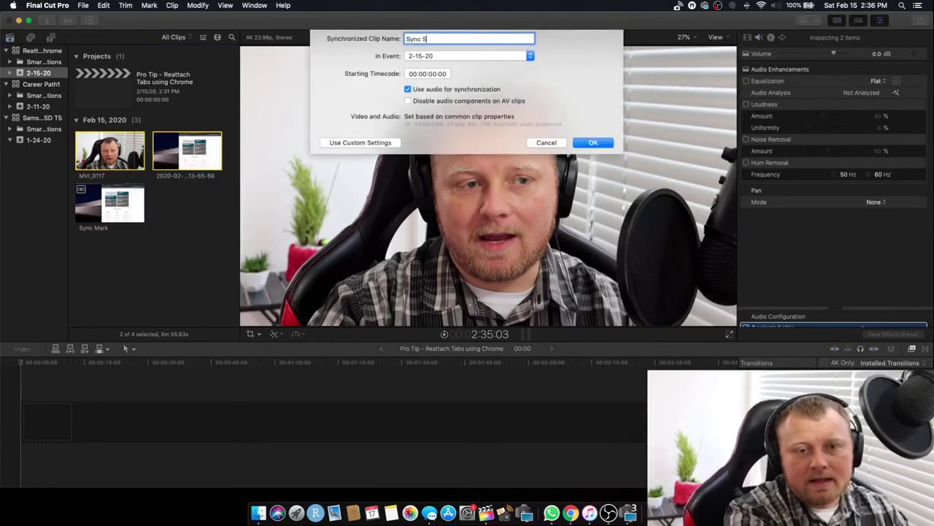
pyautogui.write('ound')
pyautogui.press('Return')
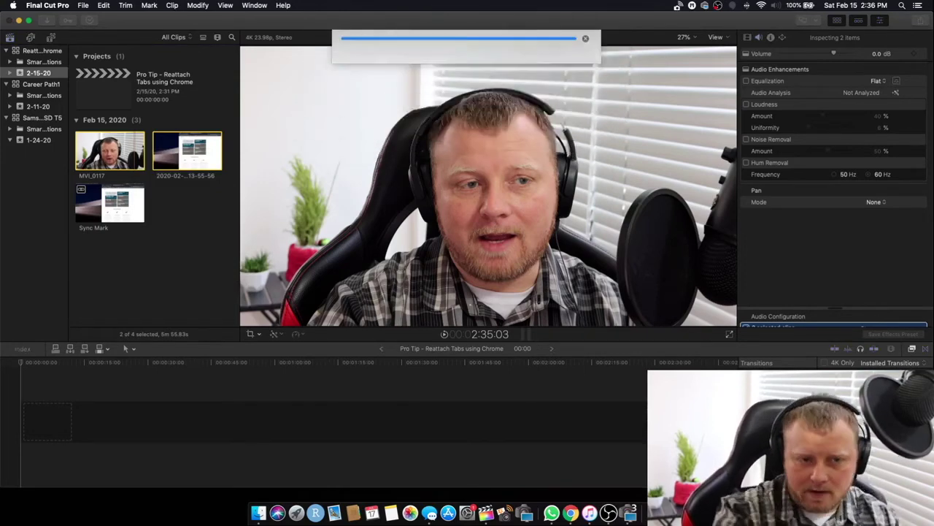
# Open the Sync Screen clip and delete the part of MVI_0117 that precedes the screen recording
pyautogui.click(194, 203)
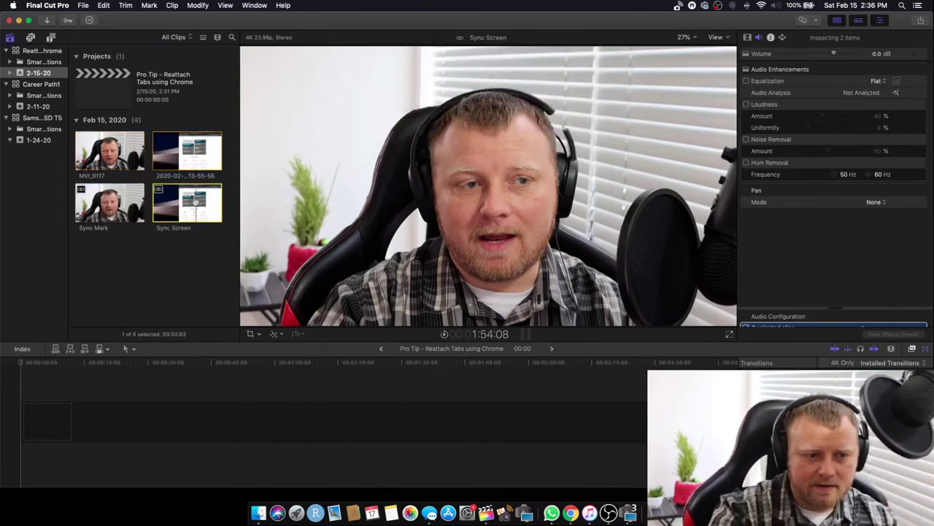
pyautogui.doubleClick(195, 207)
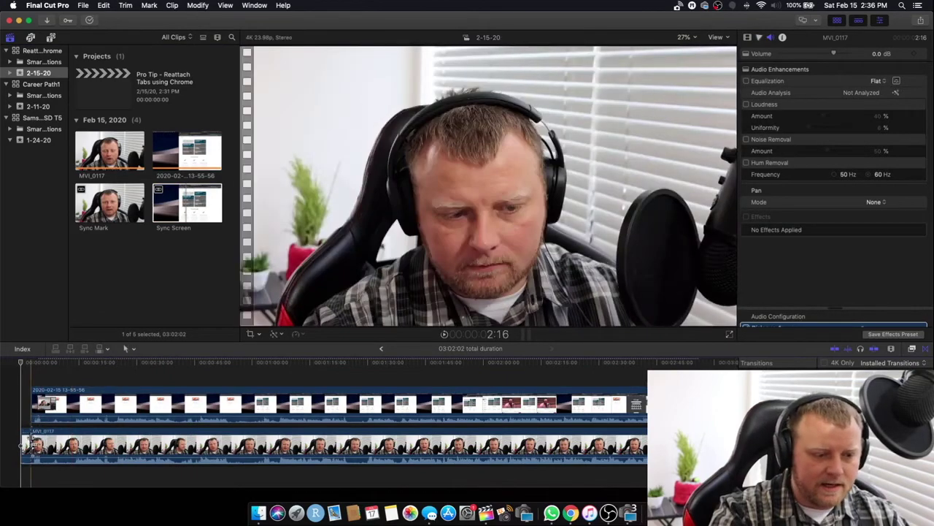
pyautogui.click(27, 440)
pyautogui.press('Delete')
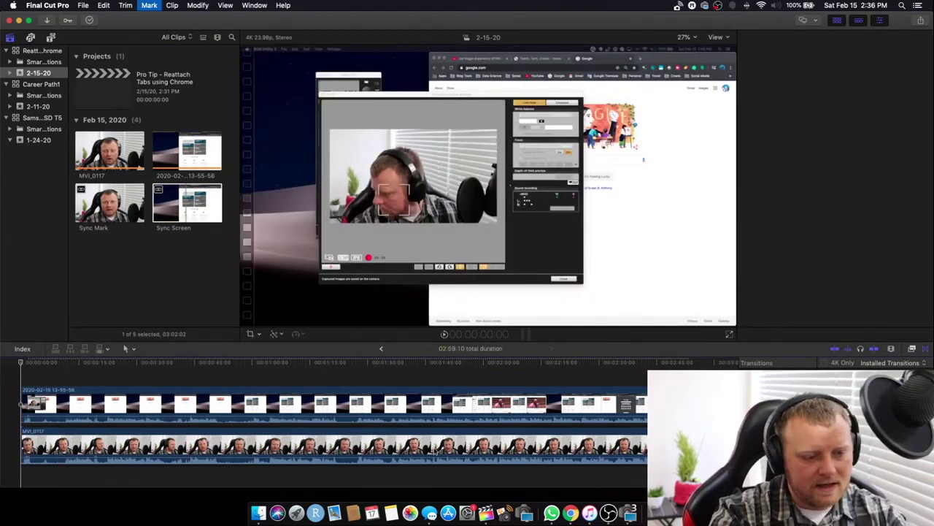
# In Sync Screen, delete the part of MVI_0117 that runs past the screen recording's end, finishing back in the Pro Tip project
pyautogui.press('super+4')
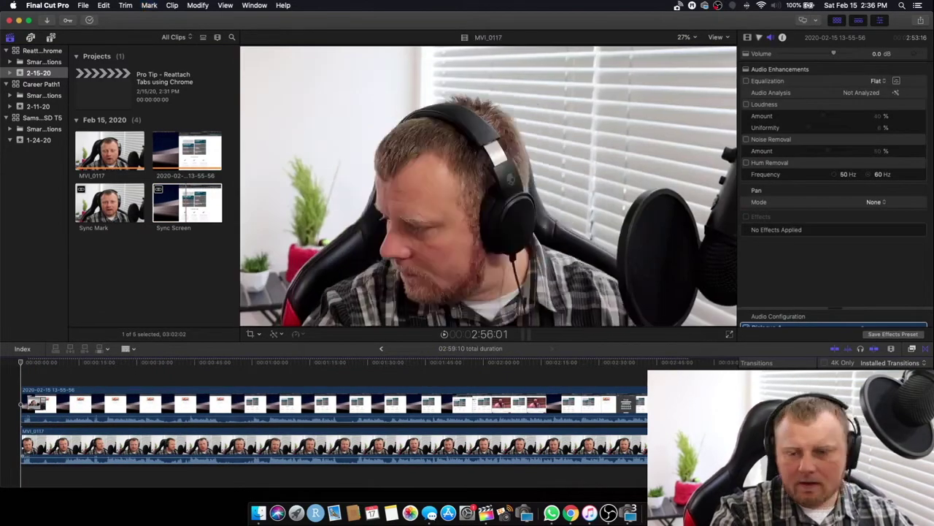
pyautogui.press('a')
pyautogui.click(695, 444)
pyautogui.press('Delete')
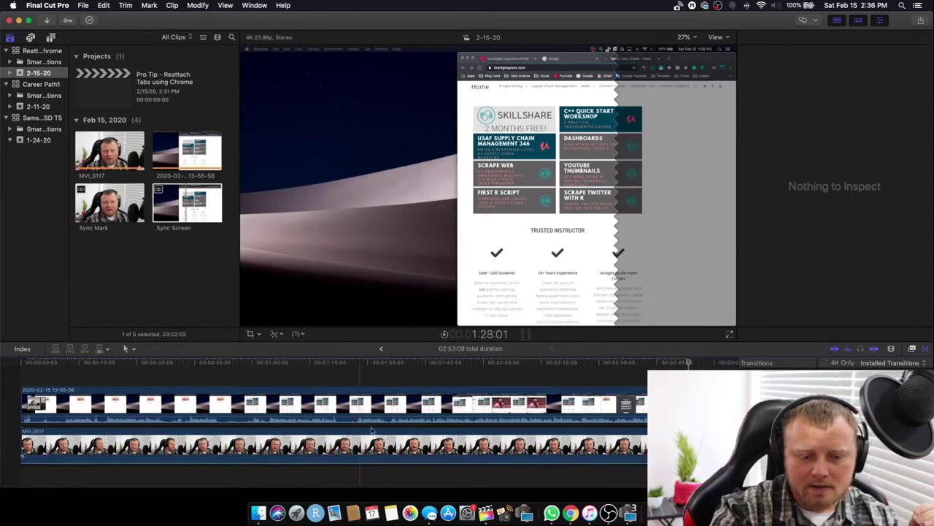
pyautogui.click(383, 352)
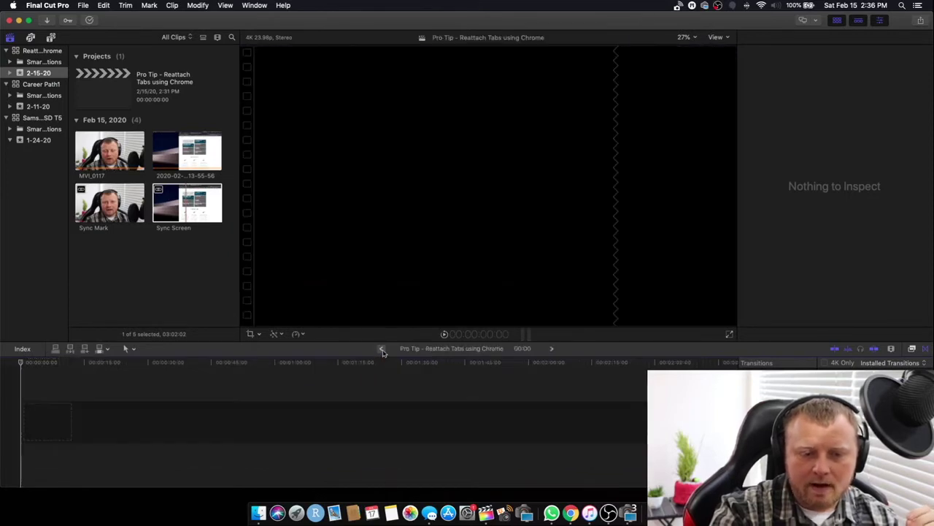
pyautogui.click(165, 222)
pyautogui.press('super+4')
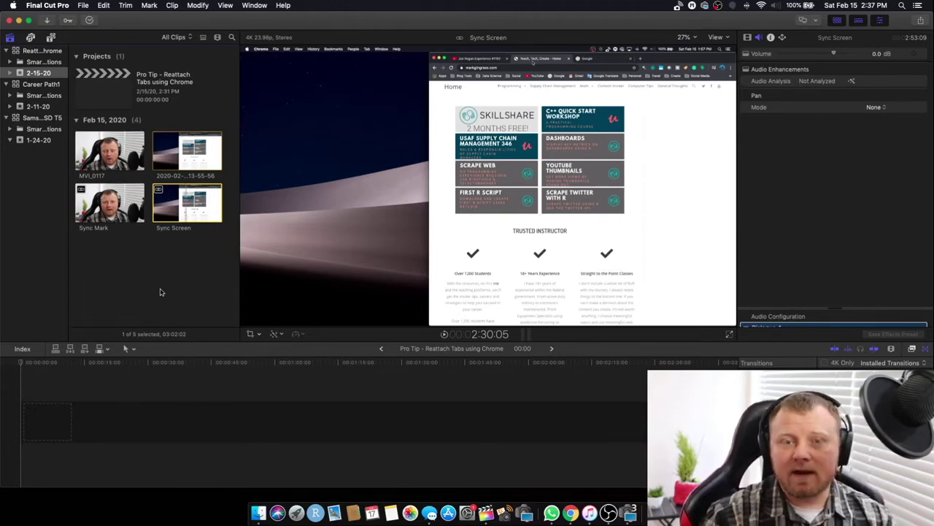
pyautogui.click(175, 247)
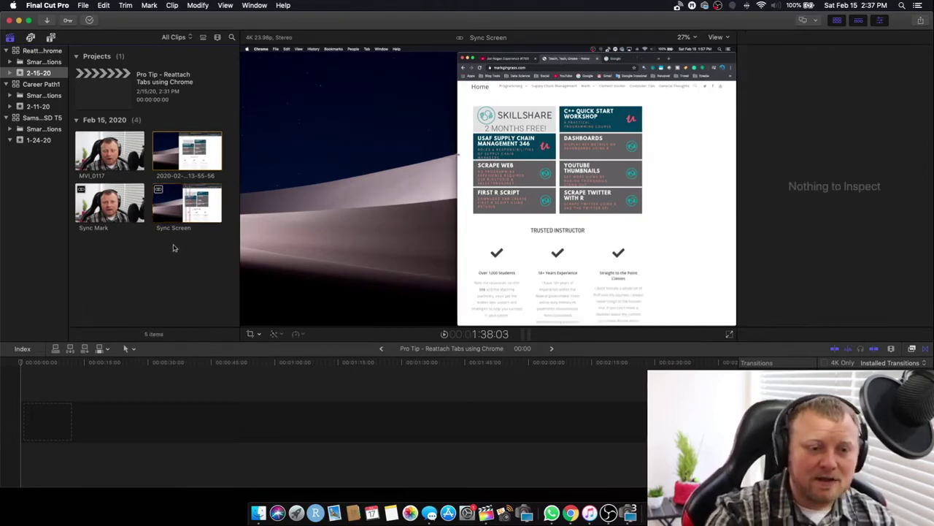
pyautogui.click(109, 151)
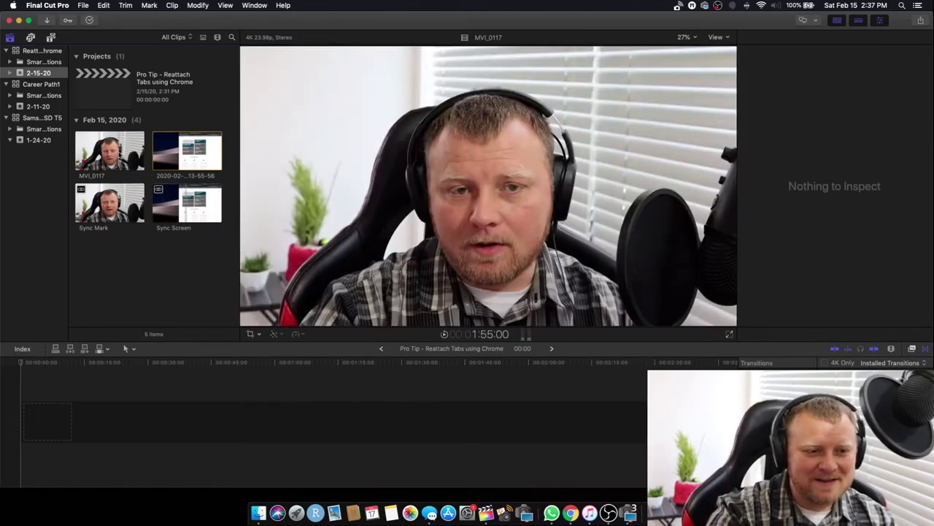
pyautogui.keyDown('super'); pyautogui.click(180, 151); pyautogui.keyUp('super')
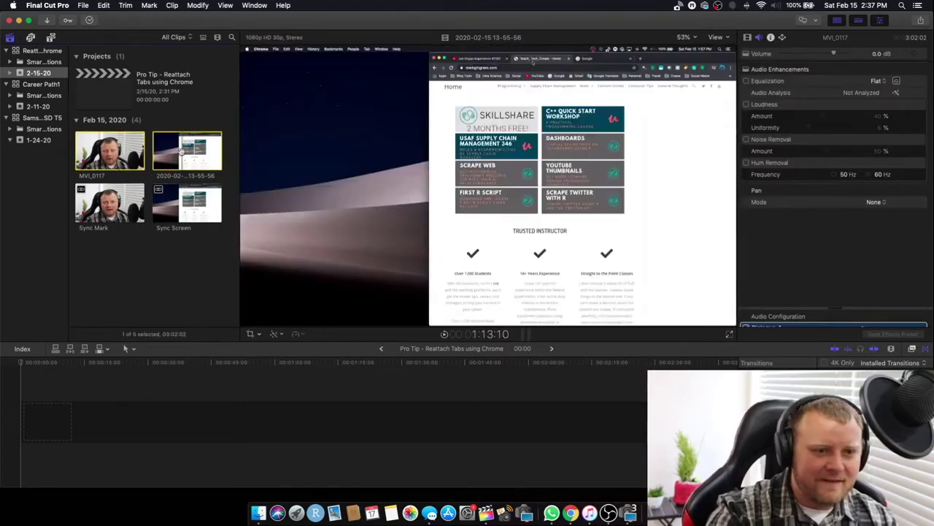
pyautogui.rightClick(181, 149)
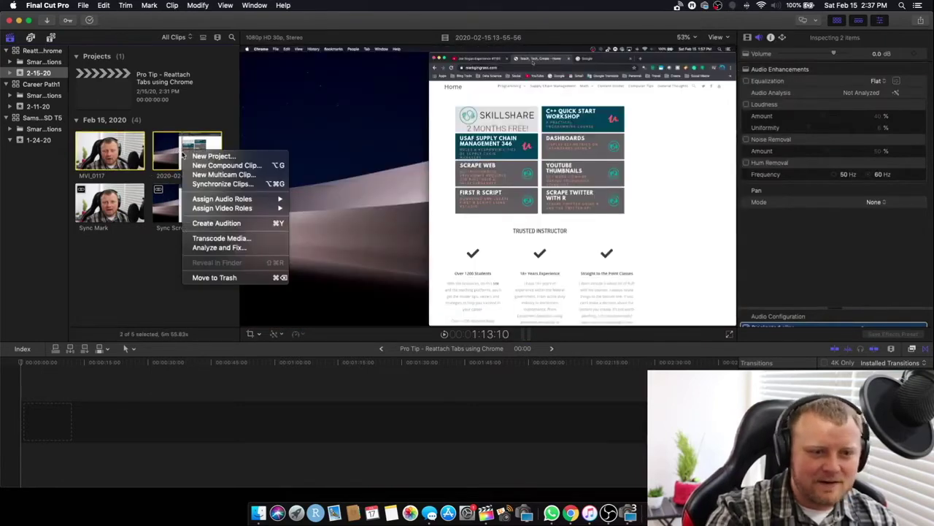
pyautogui.click(222, 185)
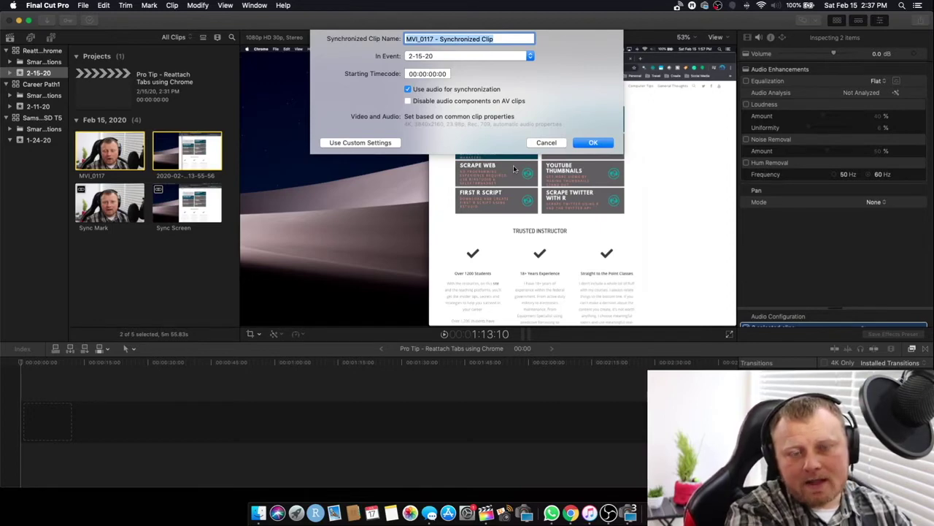
pyautogui.write('Picture in P')
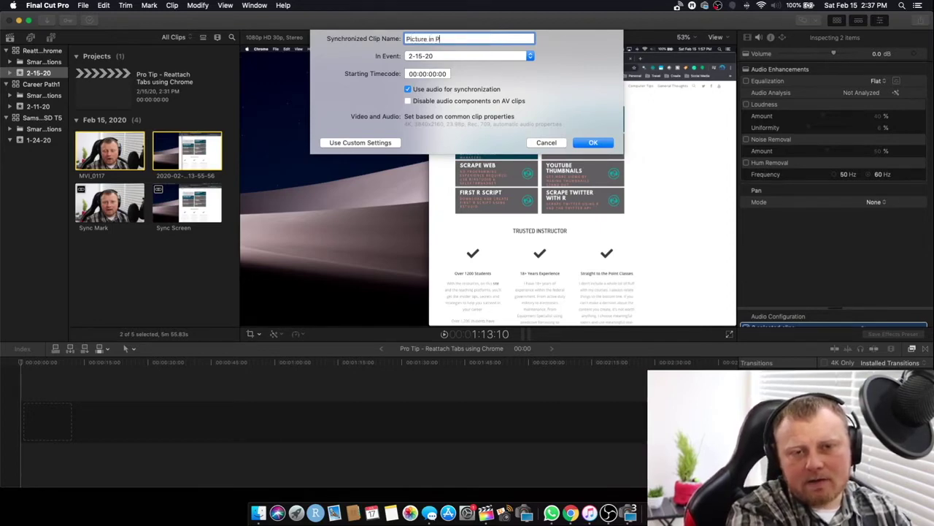
pyautogui.write('icture Syn')
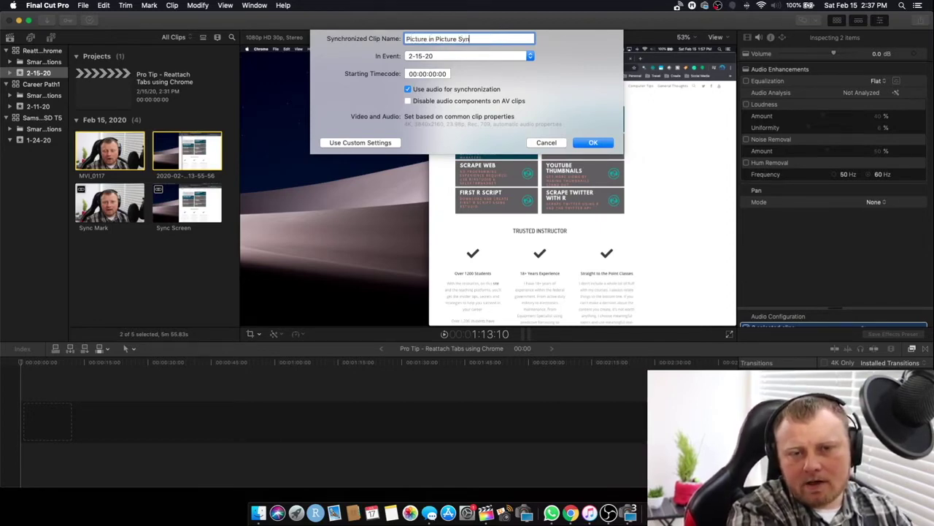
pyautogui.write('c')
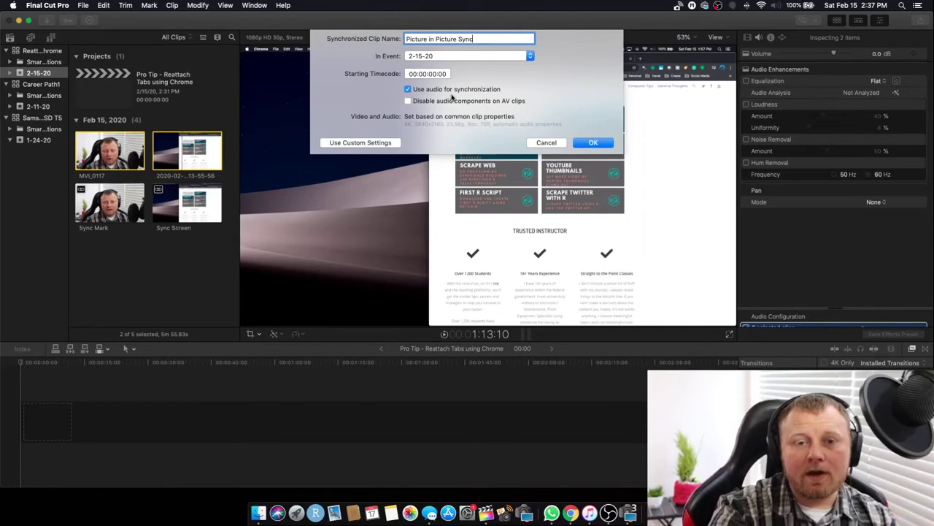
pyautogui.click(575, 142)
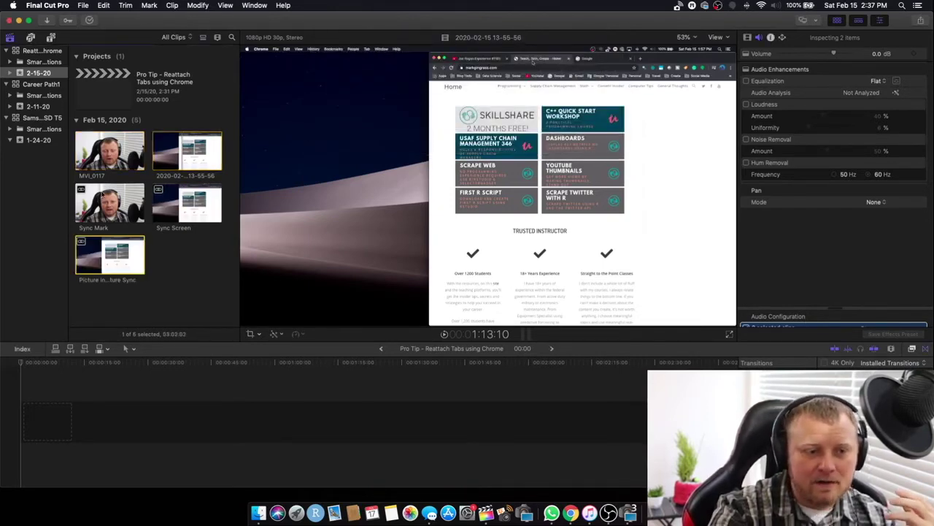
# Combine the three synchronized clips into a multicam clip named "Multi-Cam" in the 2-15-20 event, using audio for synchronization
pyautogui.click(130, 247)
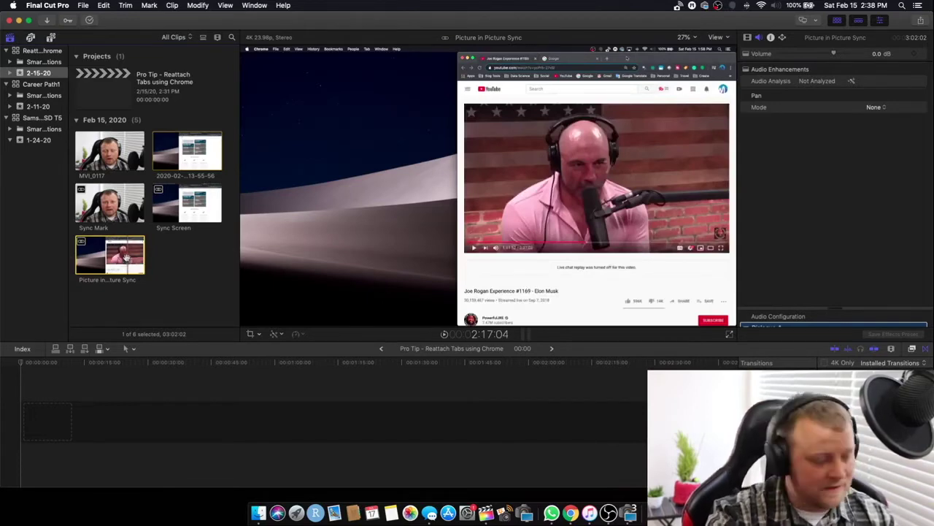
pyautogui.keyDown('super'); pyautogui.click(120, 208); pyautogui.keyUp('super')
pyautogui.keyDown('super'); pyautogui.click(190, 209); pyautogui.keyUp('super')
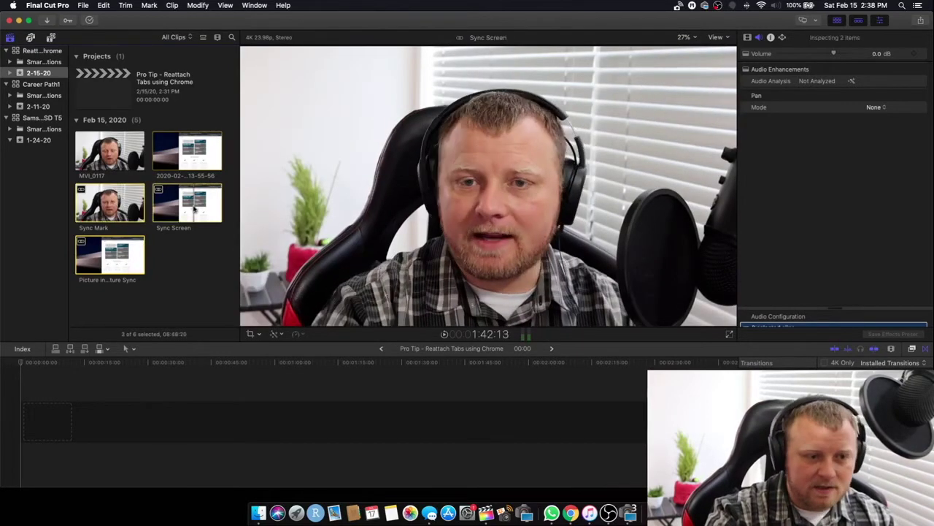
pyautogui.rightClick(195, 209)
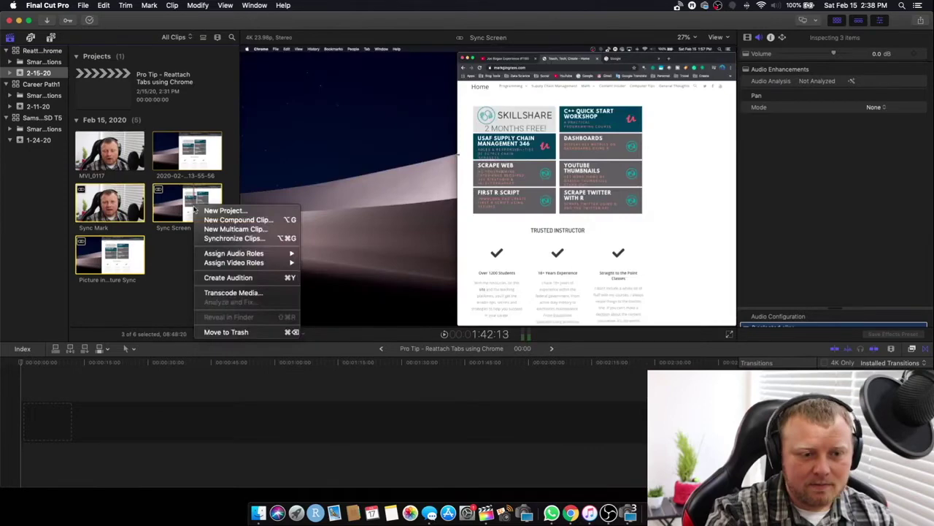
pyautogui.click(250, 230)
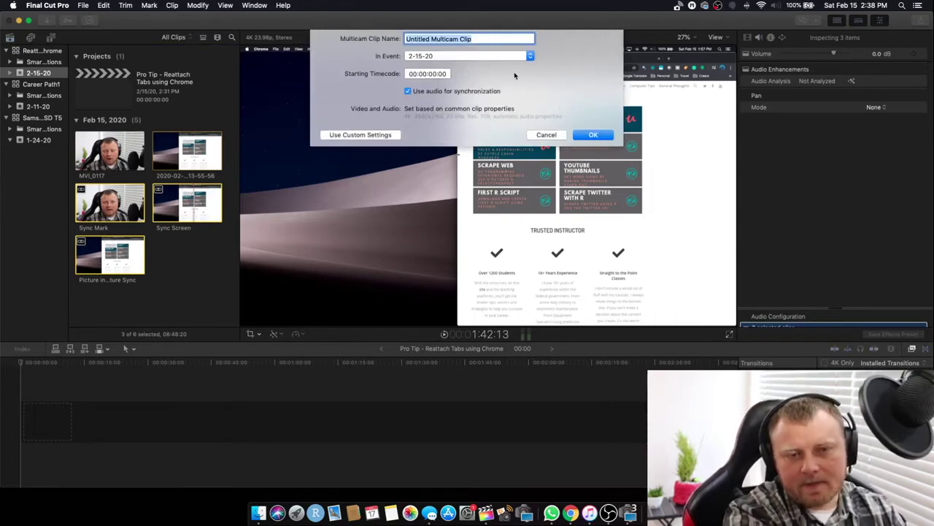
pyautogui.write('Multi-Cam')
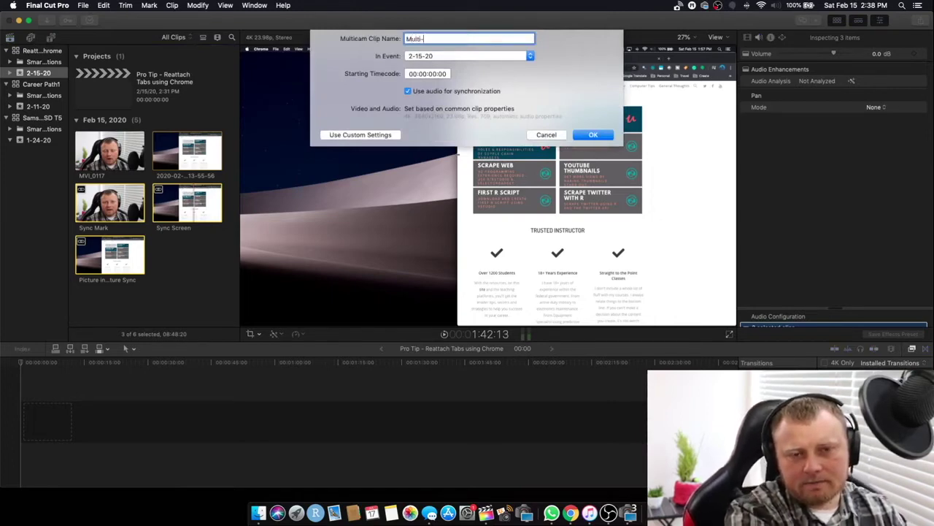
pyautogui.click(594, 135)
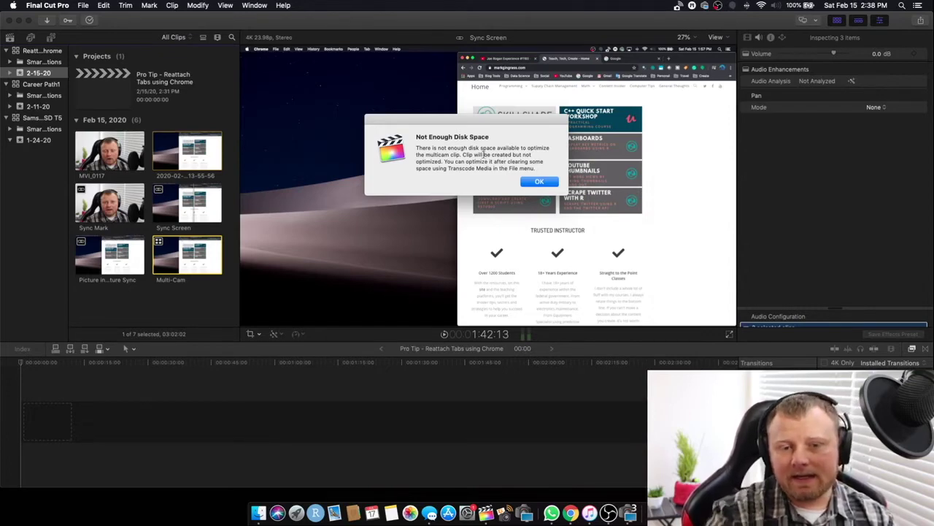
pyautogui.click(546, 184)
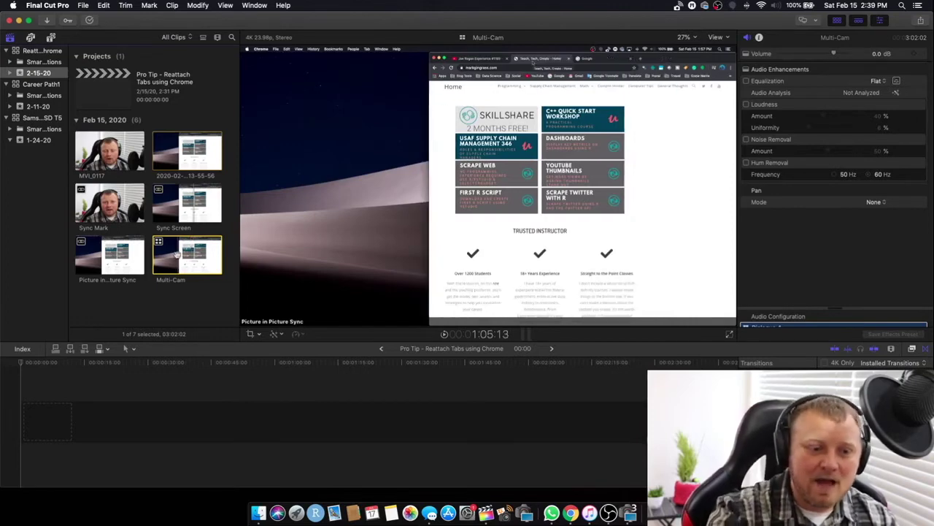
# Open the Multi-Cam clip in an enlarged timeline and check how its three angles line up, finishing back in the Pro Tip project
pyautogui.doubleClick(193, 263)
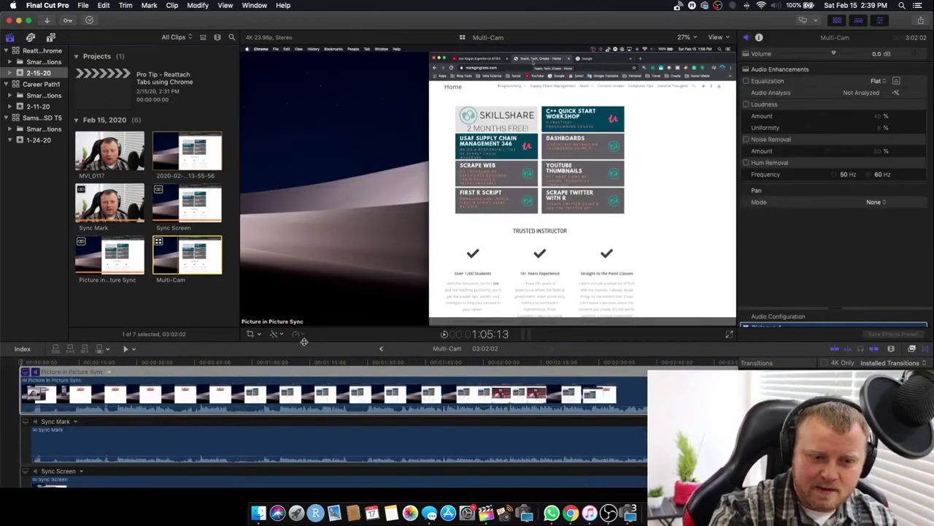
pyautogui.moveTo(309, 341); pyautogui.dragTo(325, 217)
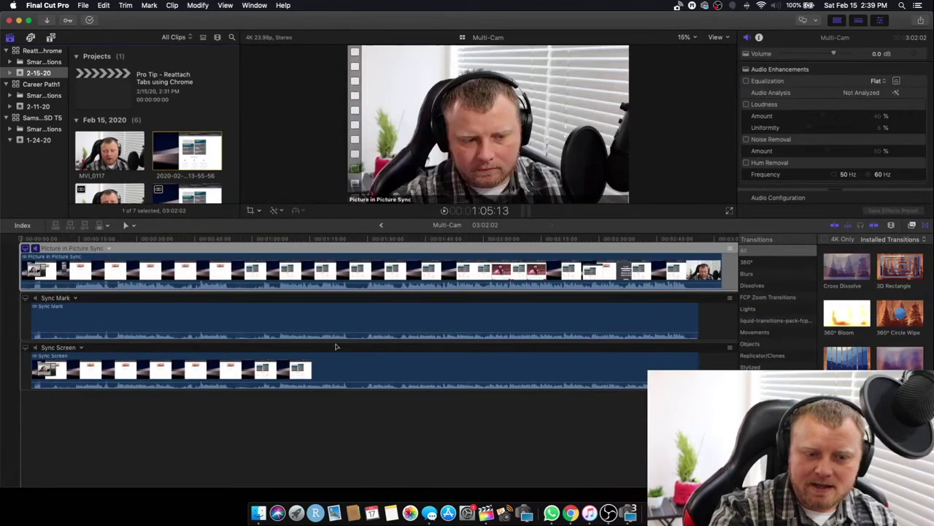
pyautogui.click(335, 344)
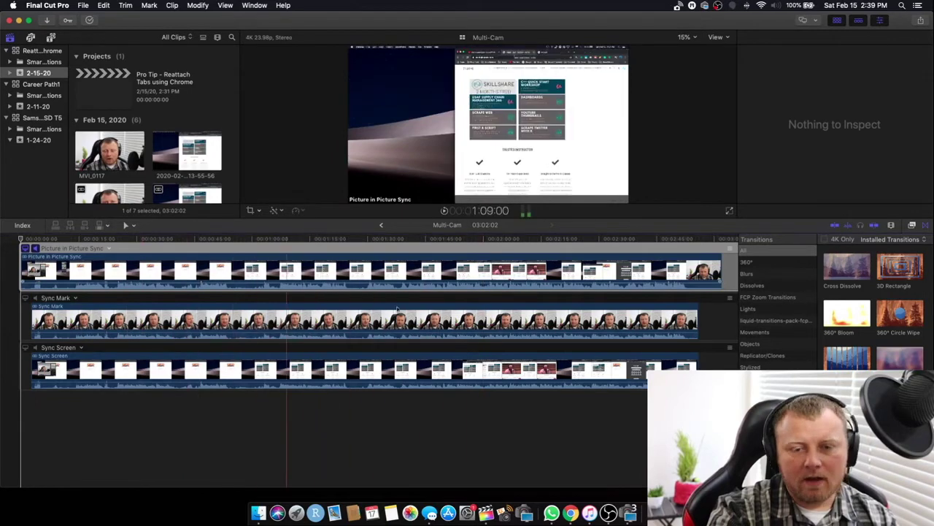
pyautogui.hscroll(5, 626, 311)
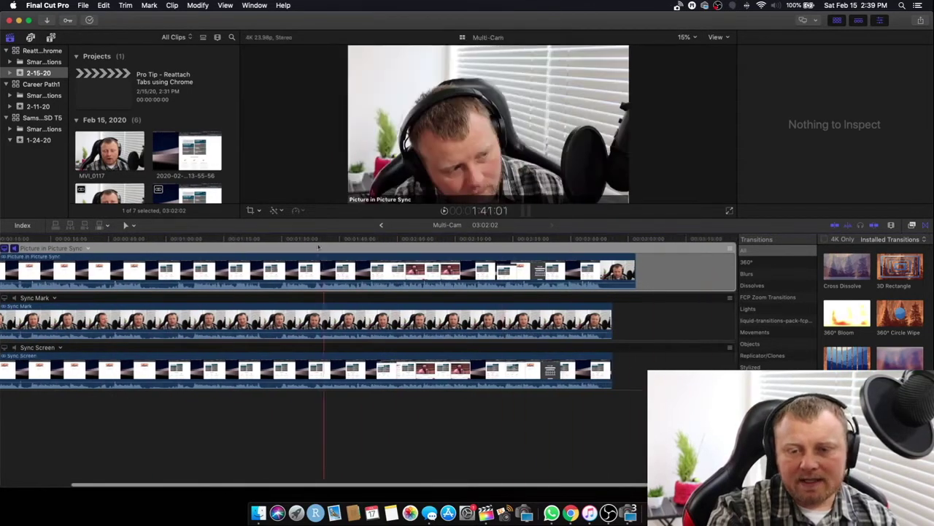
pyautogui.hscroll(-2, 343, 277)
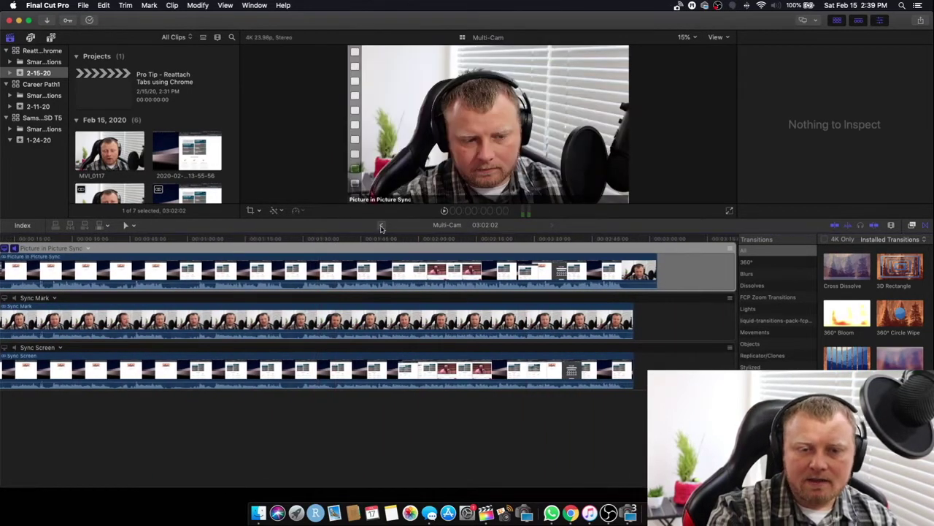
pyautogui.click(381, 225)
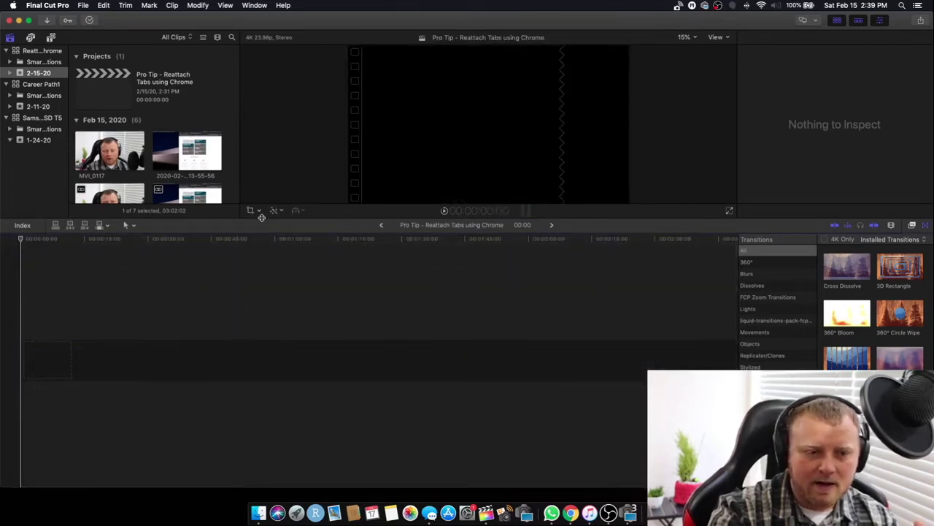
# Restore the browser's height and add the Multi-Cam clip at the start of the empty Pro Tip project timeline
pyautogui.moveTo(262, 217); pyautogui.dragTo(261, 344)
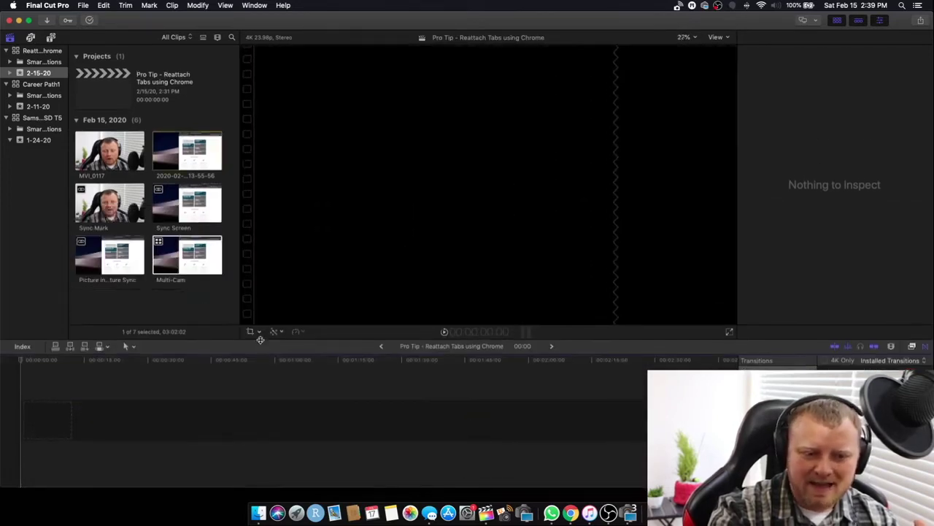
pyautogui.moveTo(208, 260); pyautogui.dragTo(22, 413)
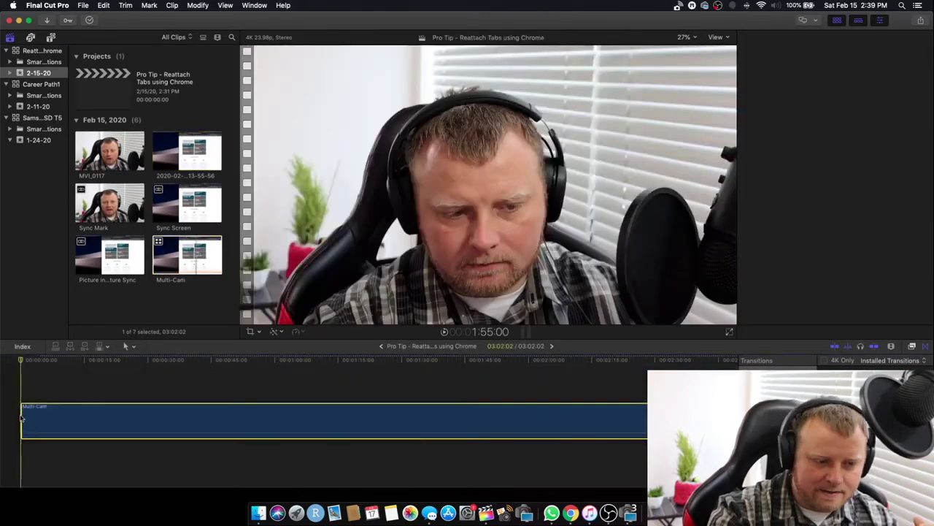
pyautogui.press('cmd+4')
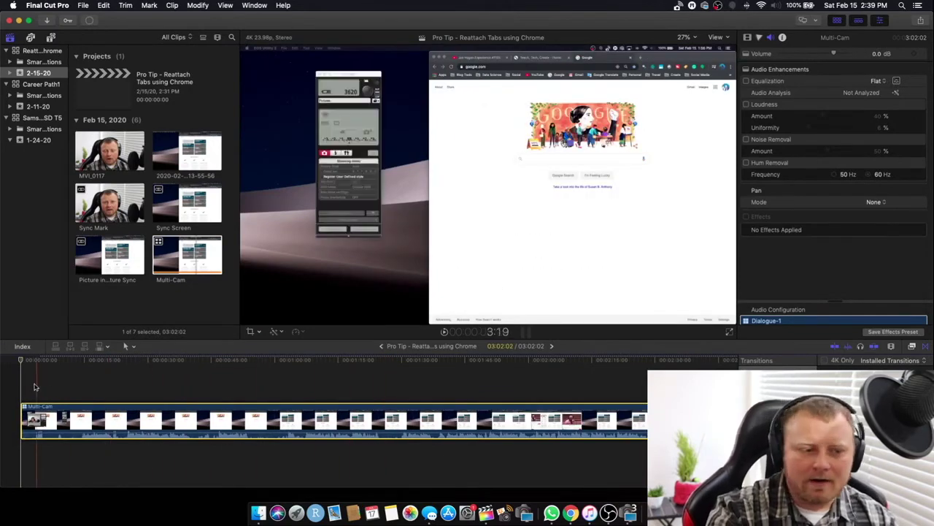
pyautogui.press('super+4')
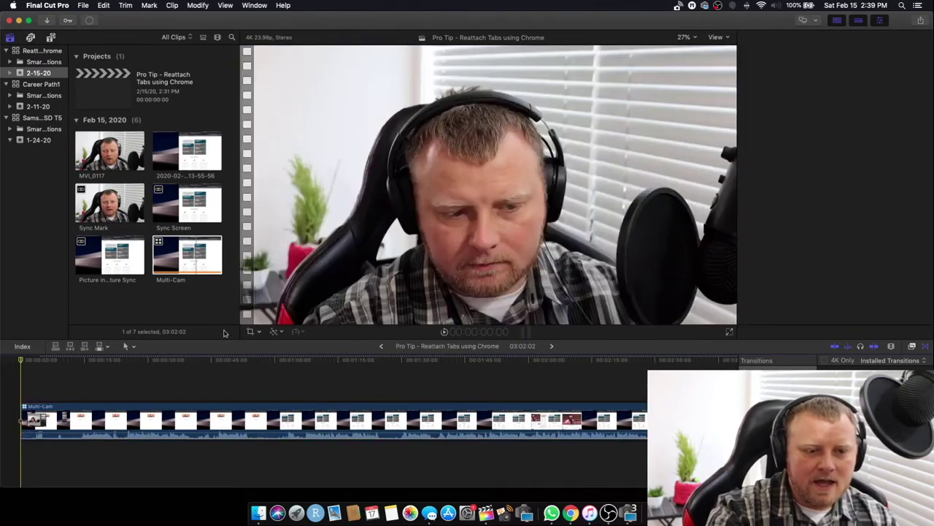
pyautogui.press('super+4')
# Show the multicam angles in the viewer
pyautogui.click(230, 5)
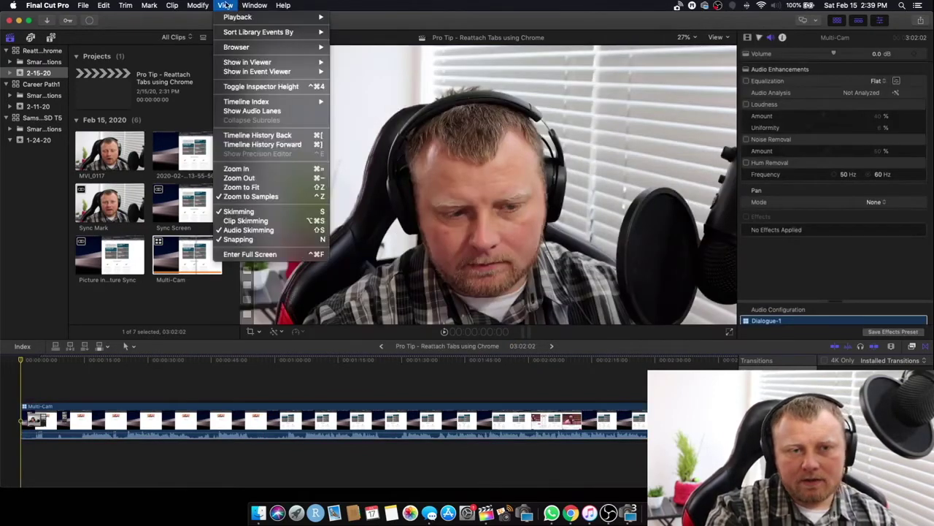
pyautogui.moveTo(247, 6)
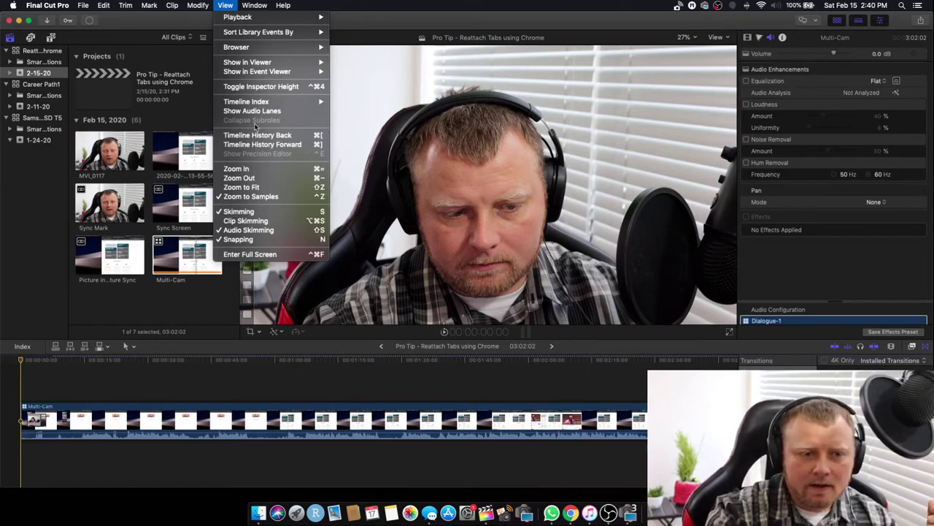
pyautogui.moveTo(259, 68)
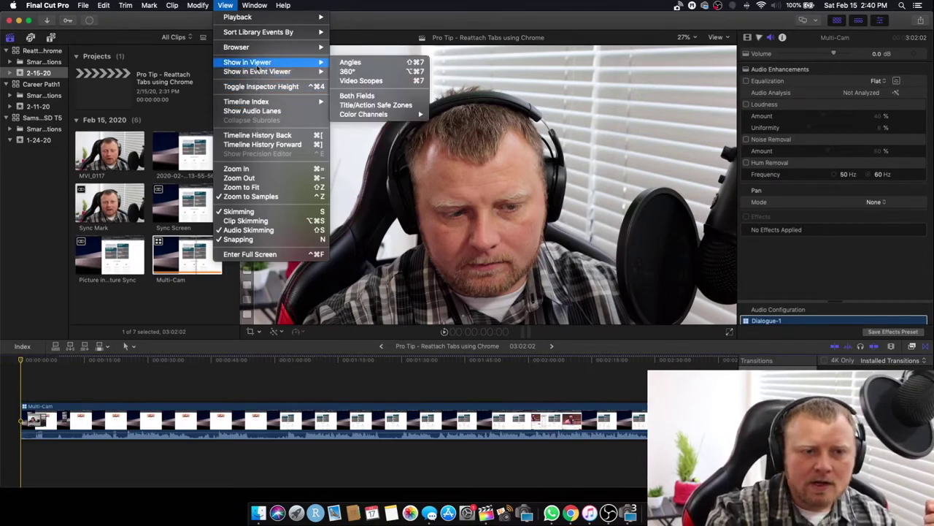
pyautogui.click(376, 65)
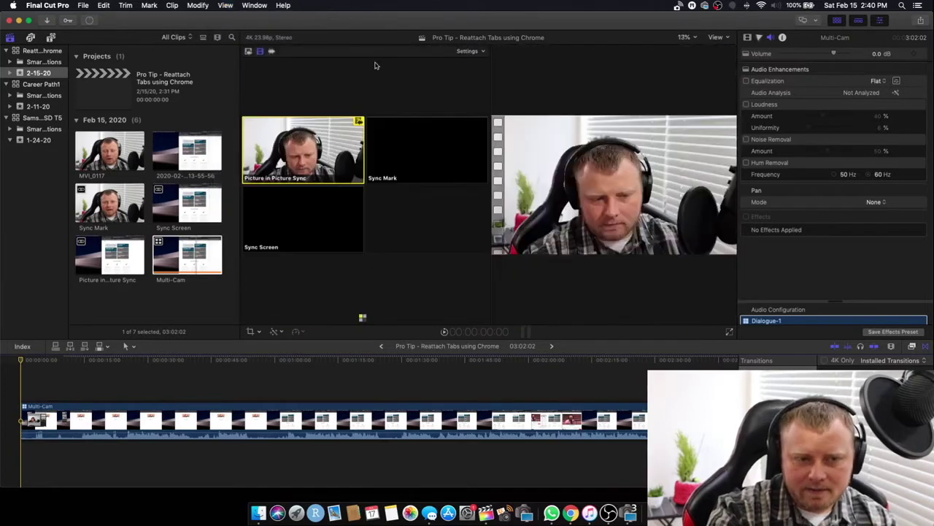
# Enlarge the angle and main viewers by narrowing the browser and hiding the inspector
pyautogui.click(227, 104)
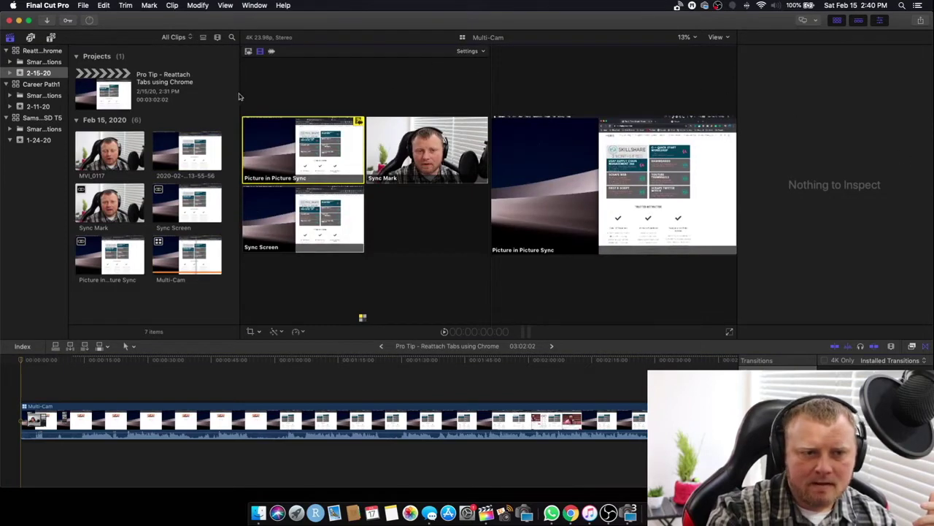
pyautogui.moveTo(240, 94); pyautogui.dragTo(130, 75)
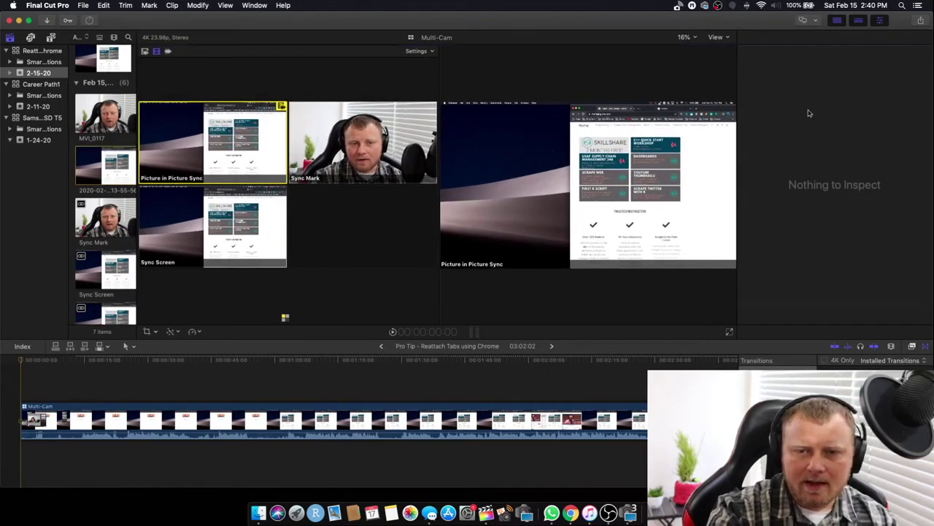
pyautogui.press('super+4')
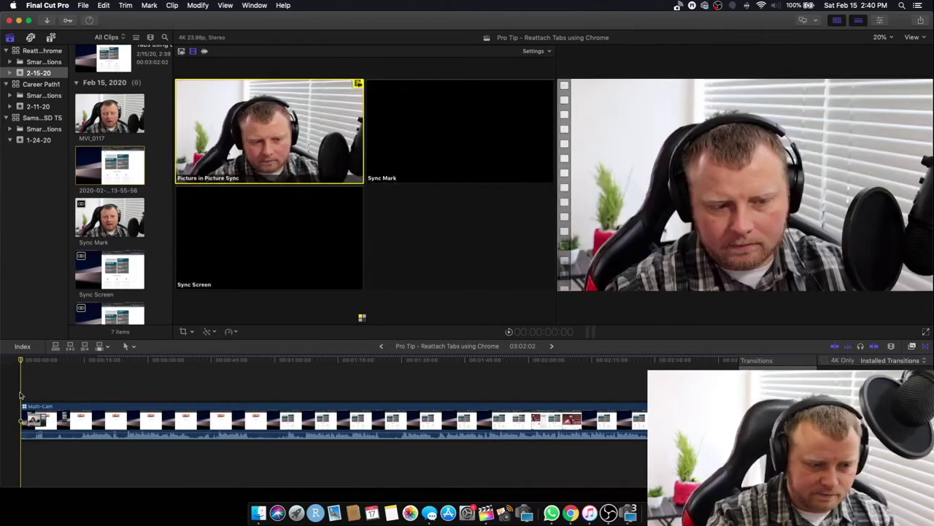
# Play through the Multi-Cam clip to find where the usable take starts and split it about 1:07 in
pyautogui.press('space')
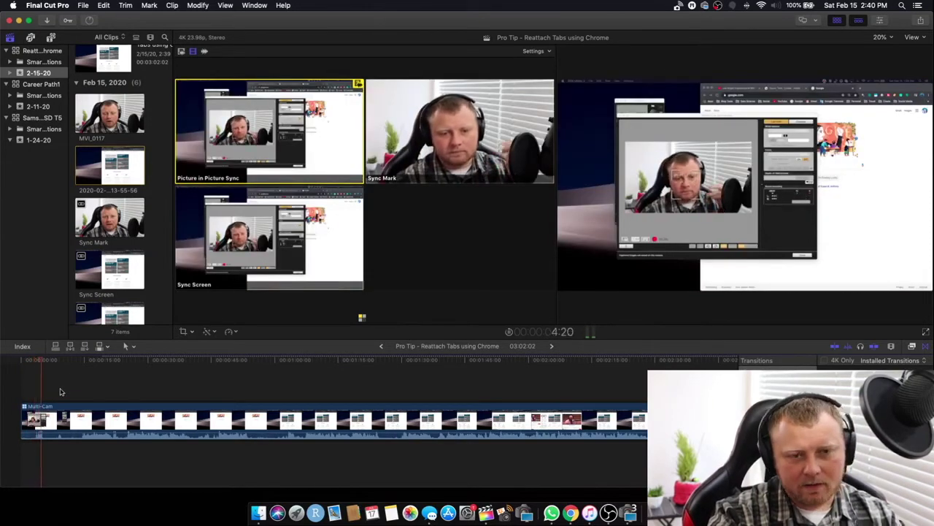
pyautogui.press('r')
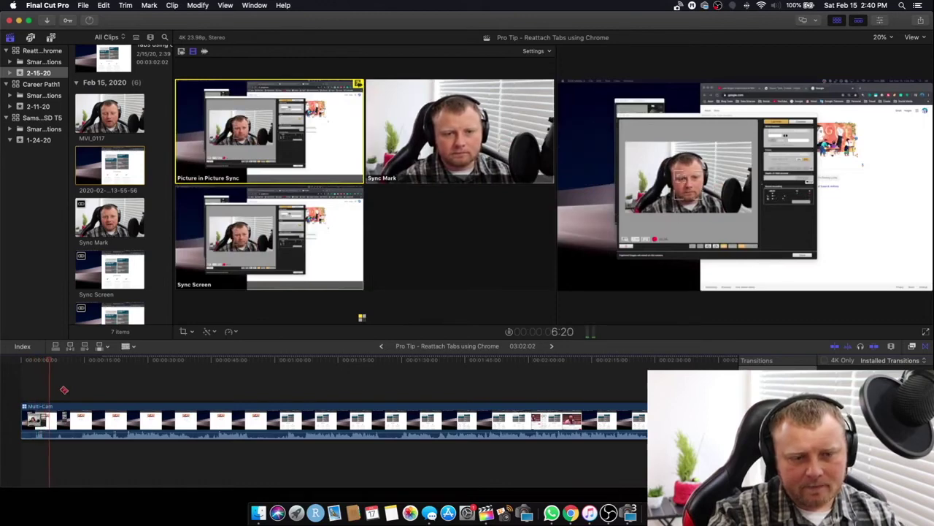
pyautogui.click(111, 391)
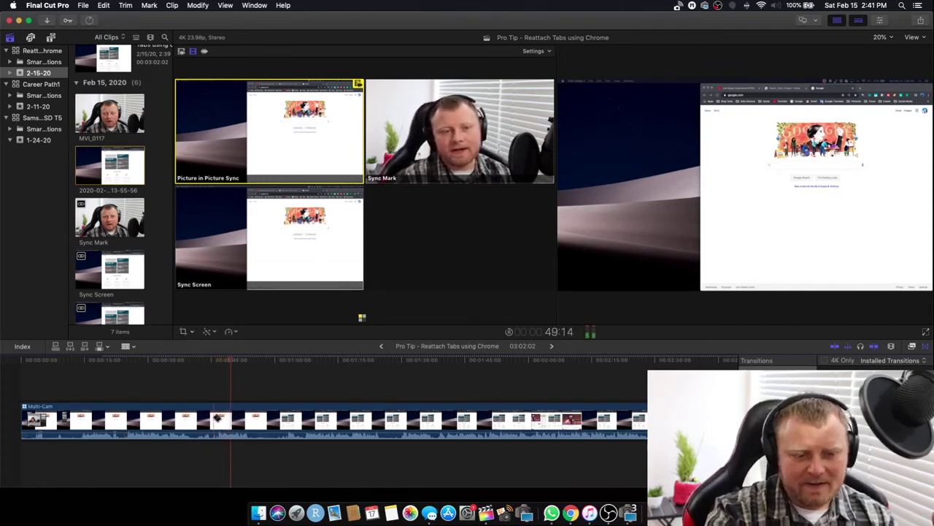
pyautogui.hscroll(3, 218, 418)
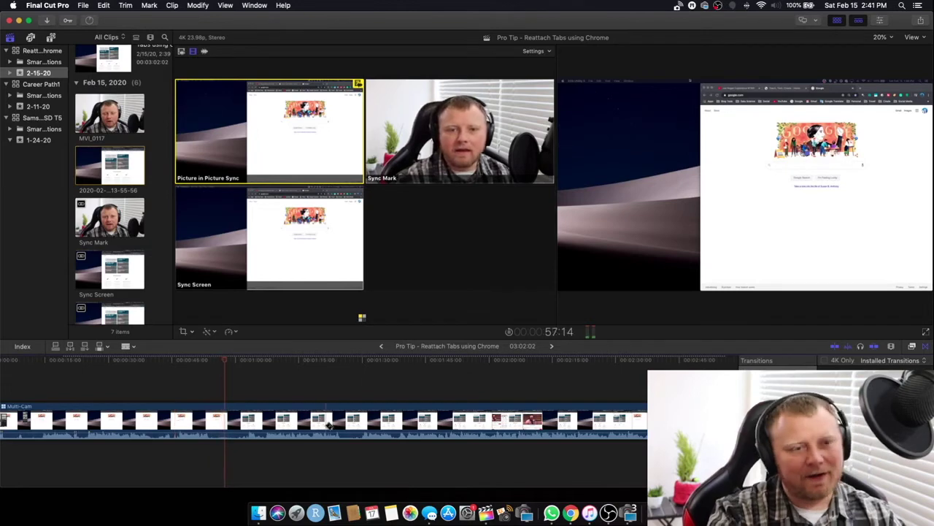
pyautogui.hscroll(2, 292, 423)
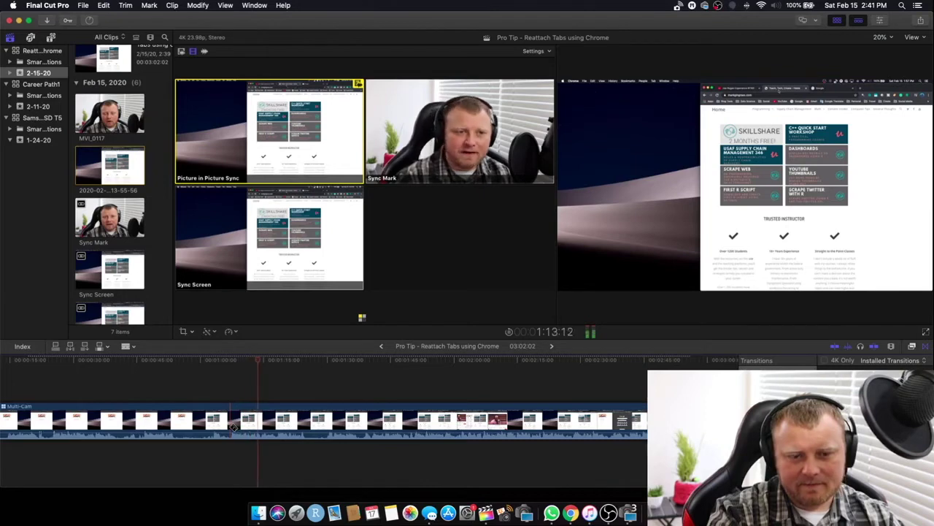
pyautogui.click(225, 5)
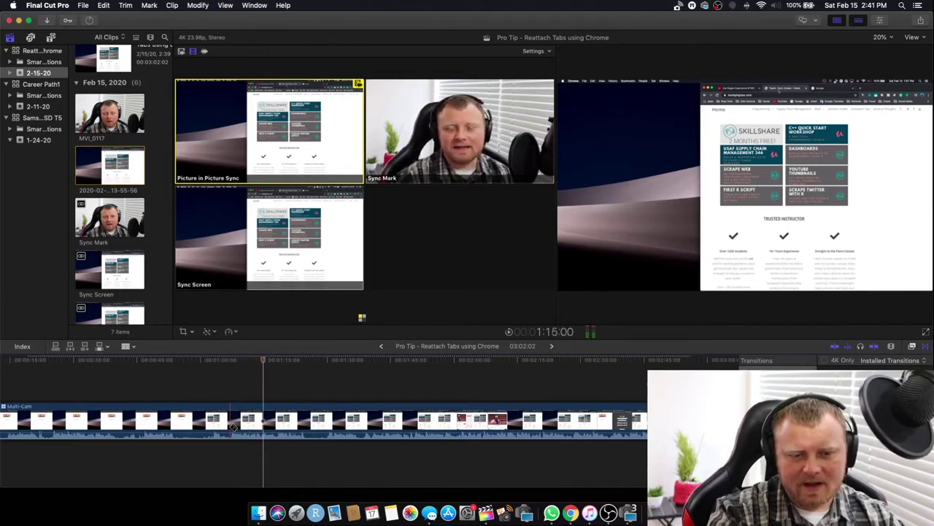
pyautogui.click(232, 427)
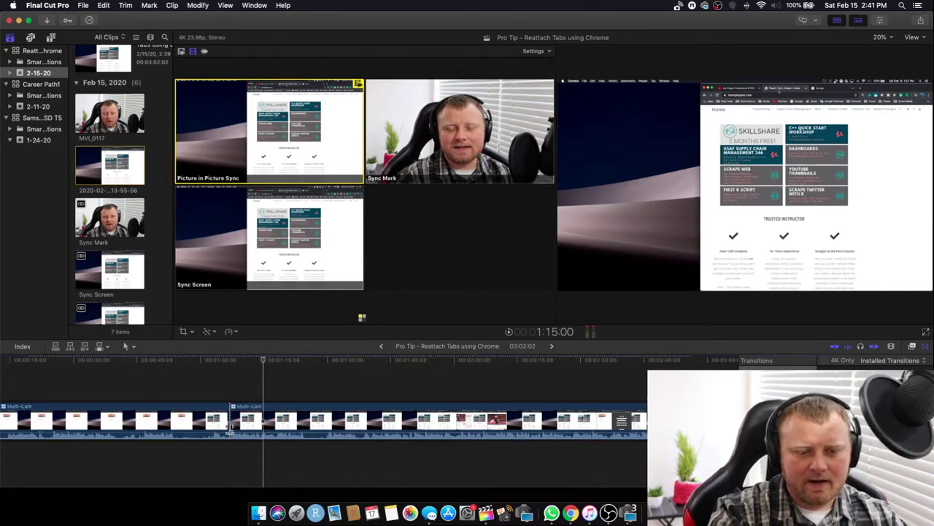
# Delete the Multi-Cam section before the split and return to the start of the timeline
pyautogui.click(205, 422)
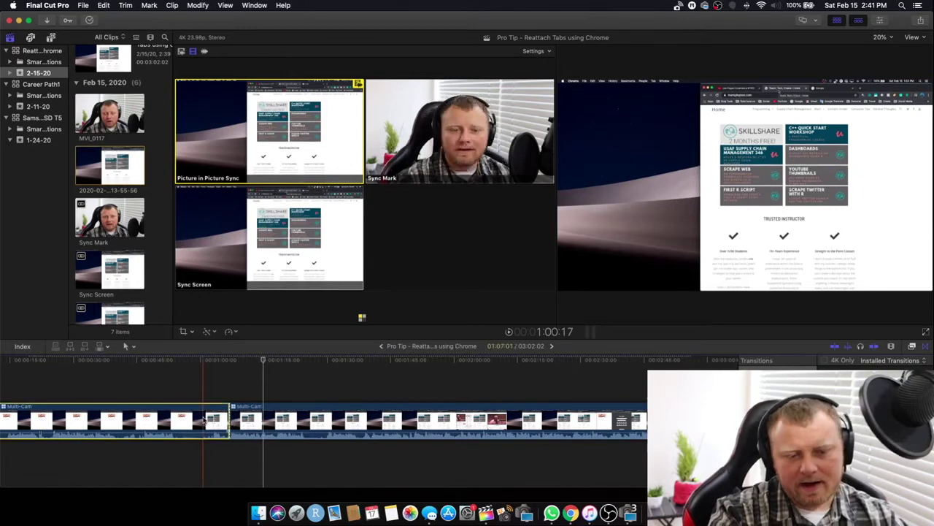
pyautogui.press('Delete')
pyautogui.hscroll(-3, 358, 417)
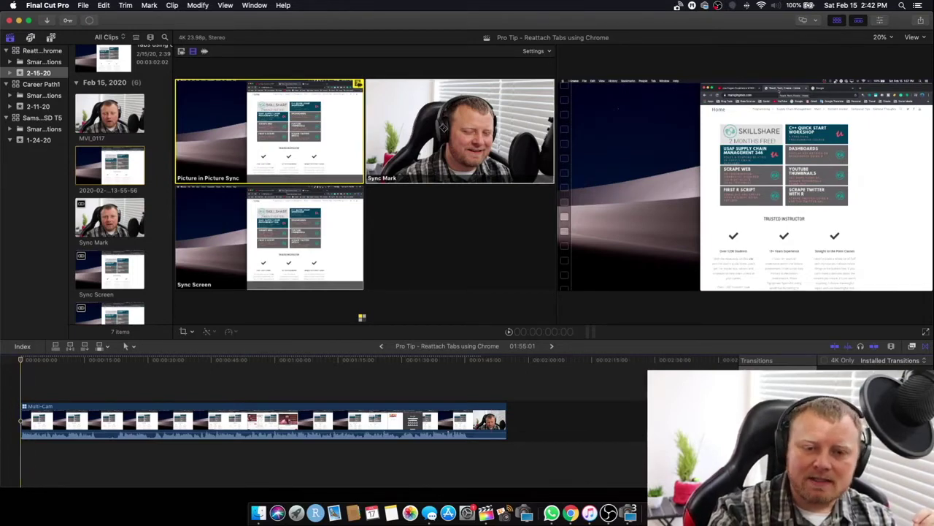
# Switch only the Multi-Cam video to the Sync Mark angle and cut out an about 4-second section starting around 18 seconds
pyautogui.click(443, 126)
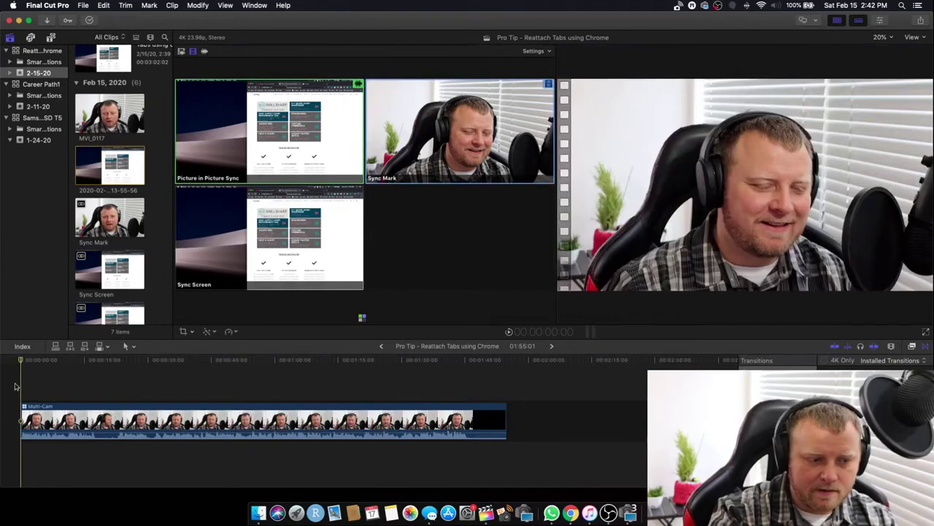
pyautogui.press('space')
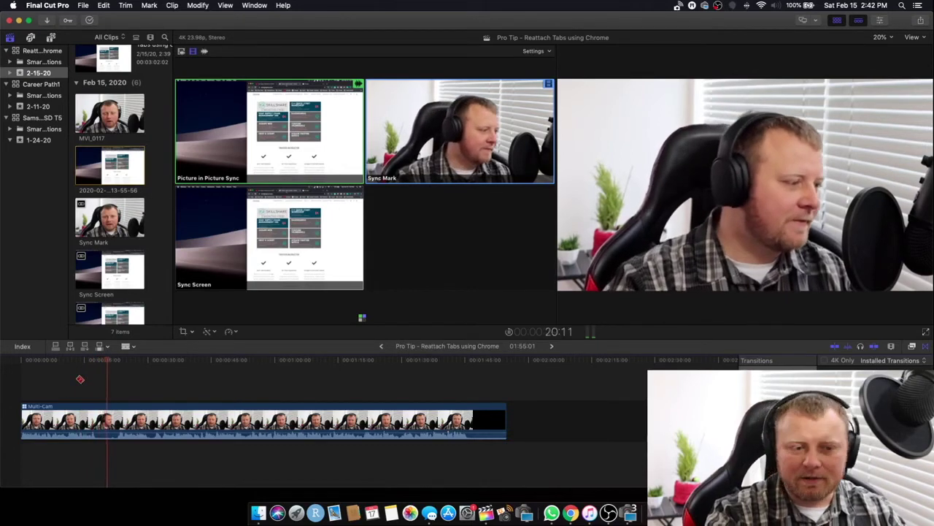
pyautogui.press('space')
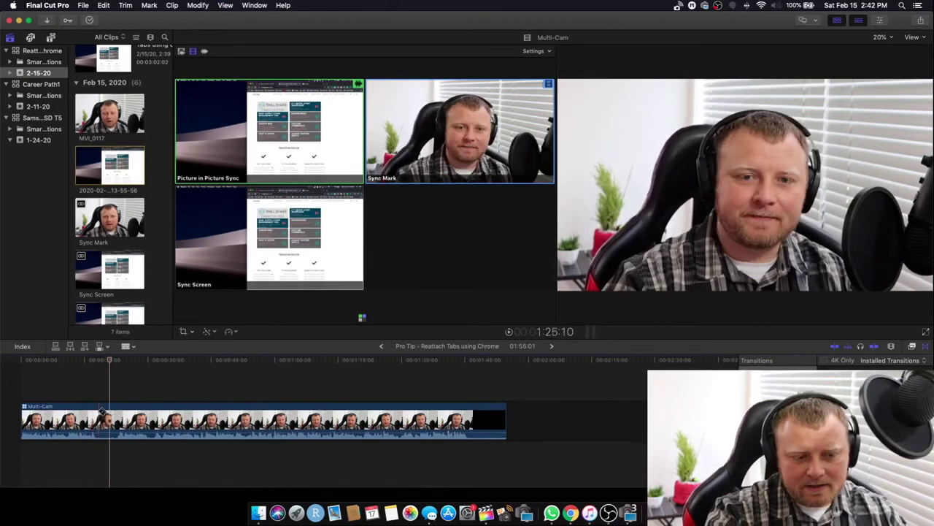
pyautogui.press('super+b')
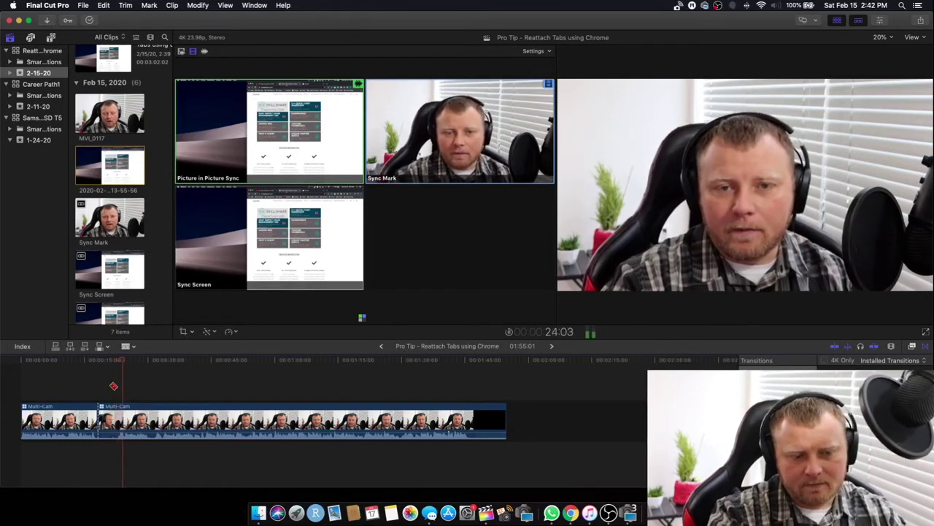
pyautogui.press('space')
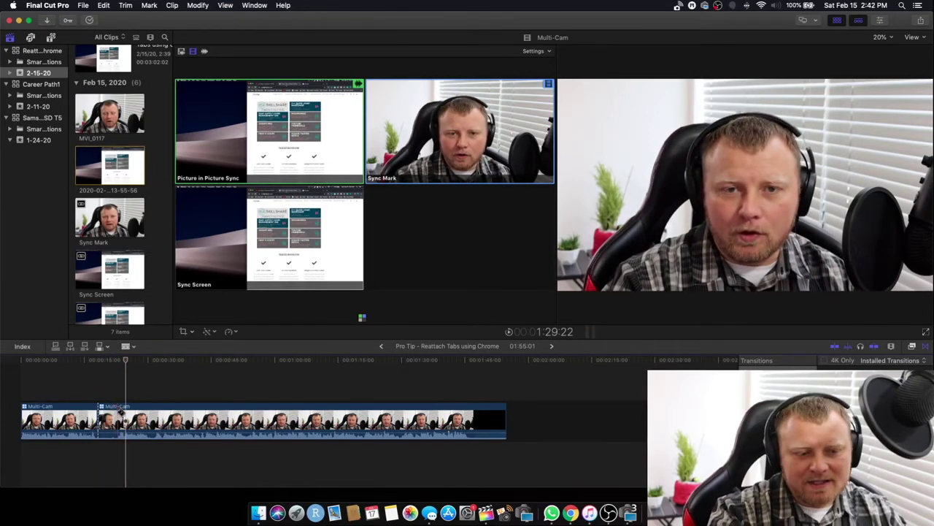
pyautogui.click(107, 421)
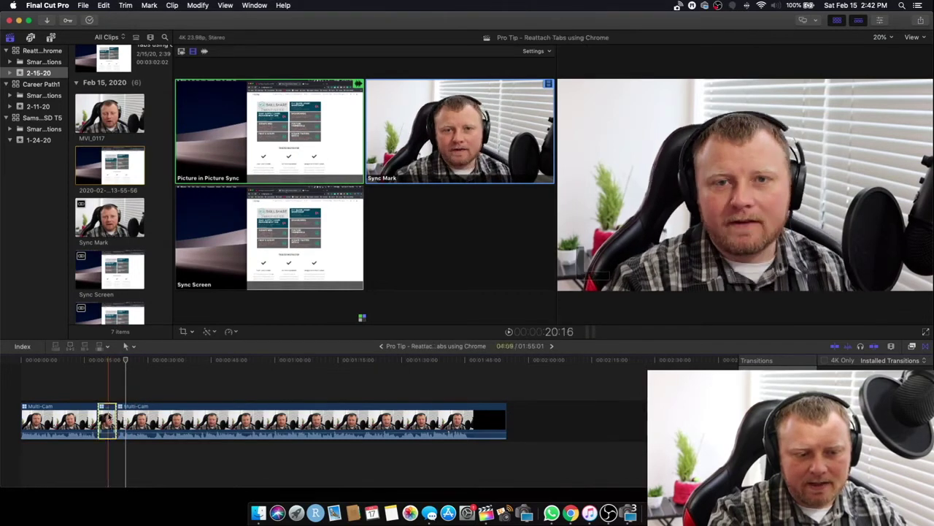
pyautogui.press('Delete')
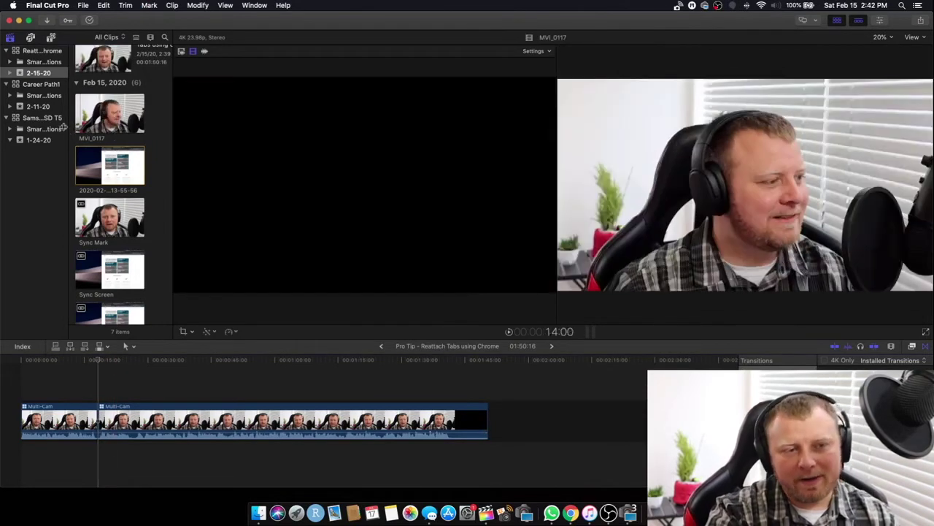
# Copy the 4K Ultra HD logo intro from the Samsung Portable SSD T5 Review project, insert it between the two Multi-Cam sections and play it back
pyautogui.click(46, 118)
pyautogui.click(36, 140)
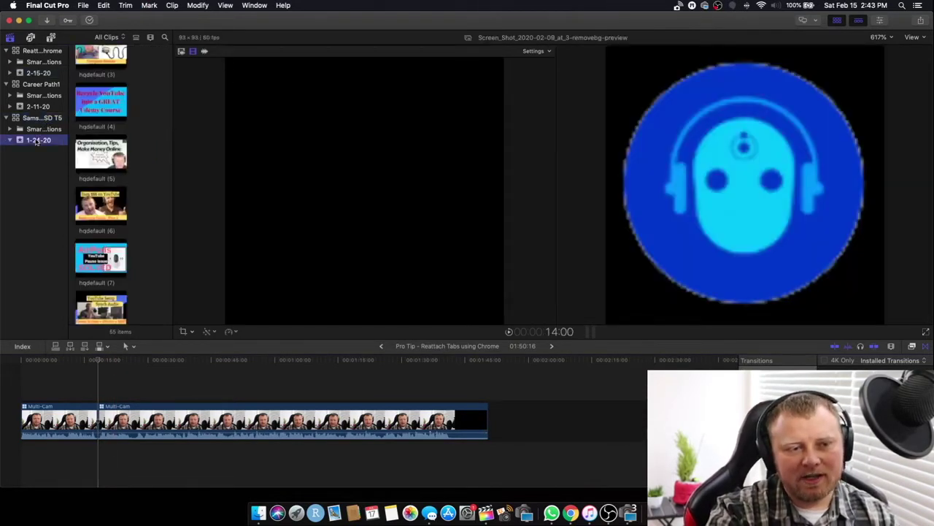
pyautogui.click(108, 93)
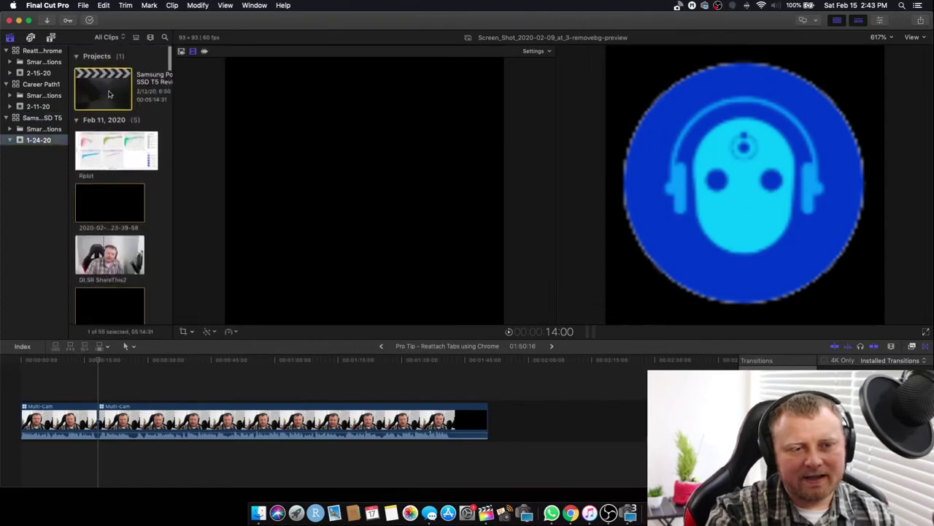
pyautogui.doubleClick(108, 94)
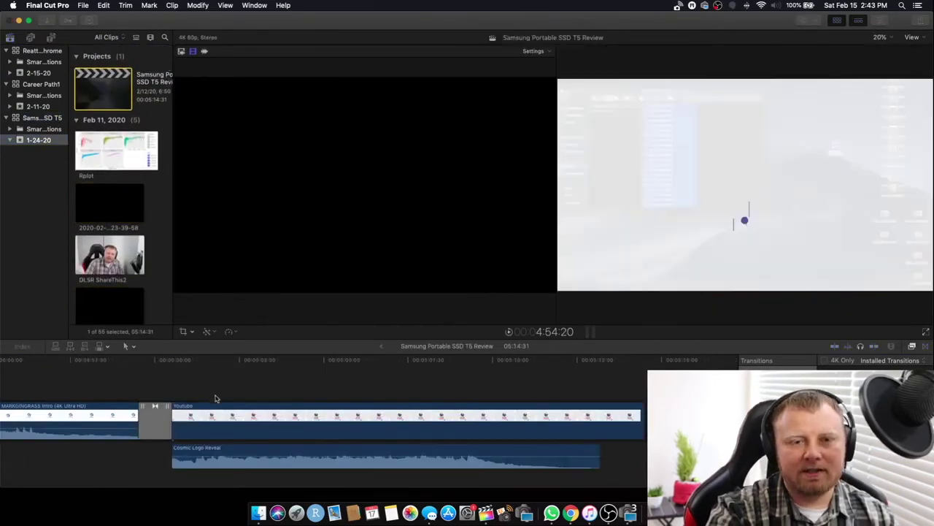
pyautogui.click(74, 420)
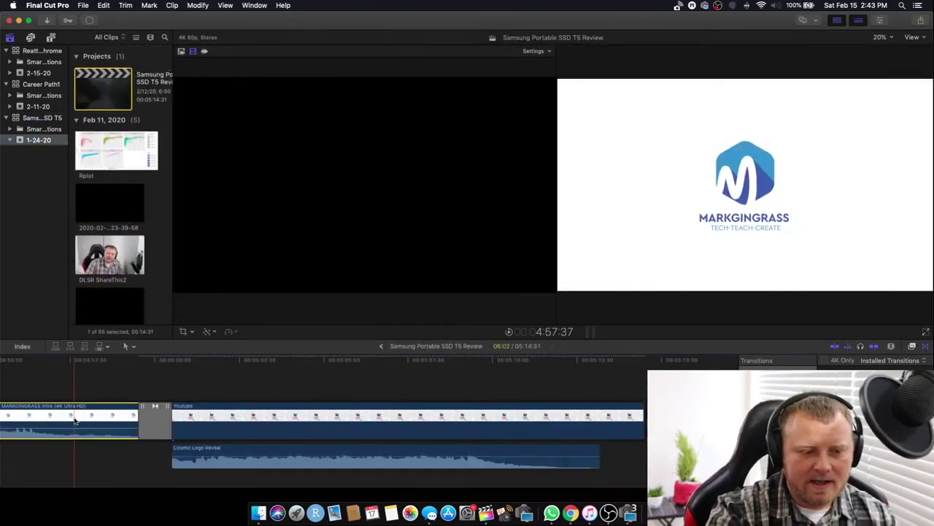
pyautogui.click(380, 348)
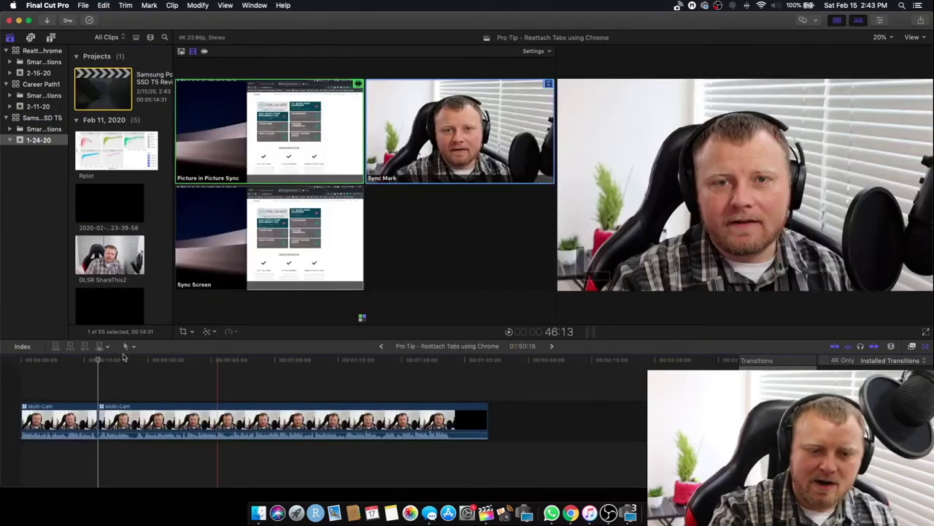
pyautogui.press('super+v')
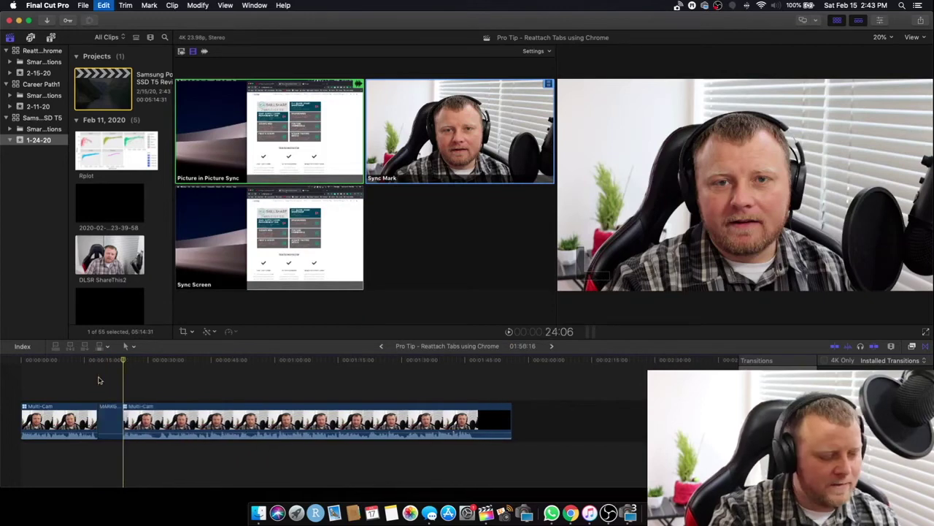
pyautogui.click(75, 402)
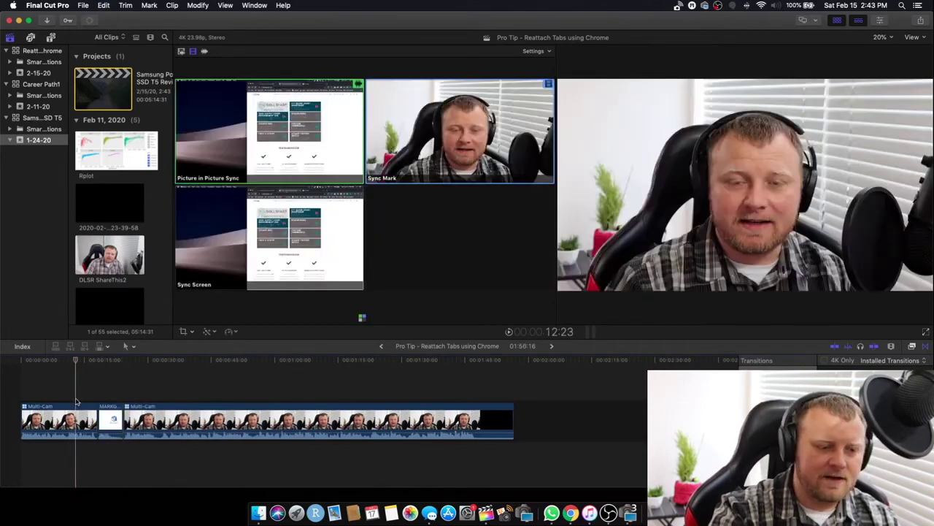
pyautogui.press('space')
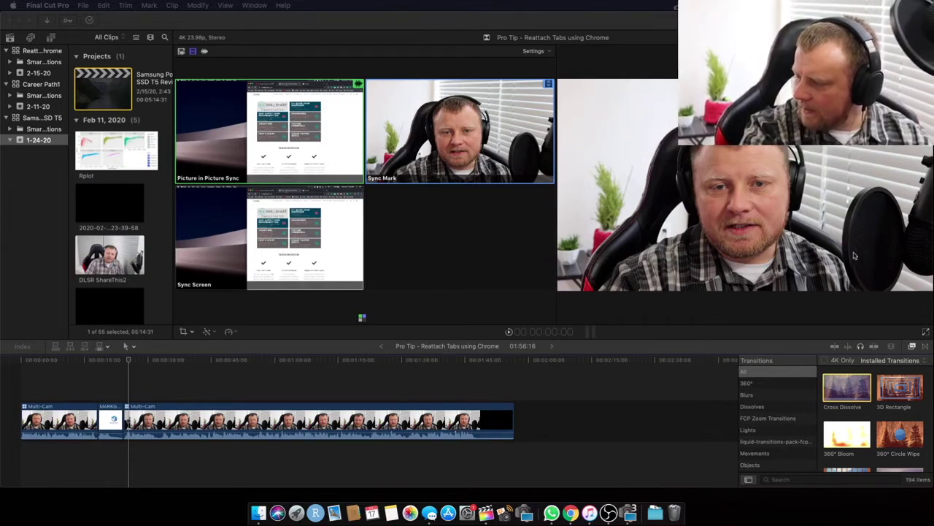
# Add Cross Dissolve transitions at the start and end of the logo intro clip and play across them
pyautogui.click(133, 383)
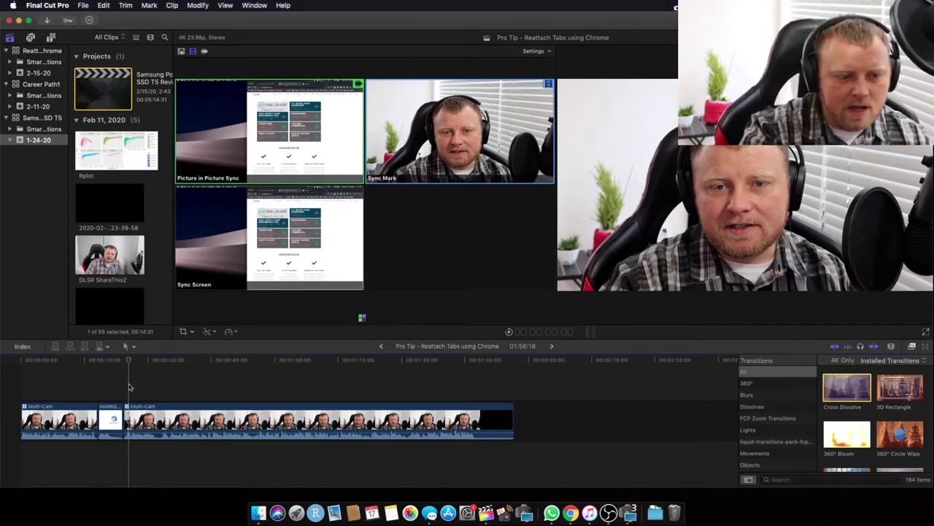
pyautogui.moveTo(852, 396); pyautogui.dragTo(113, 428)
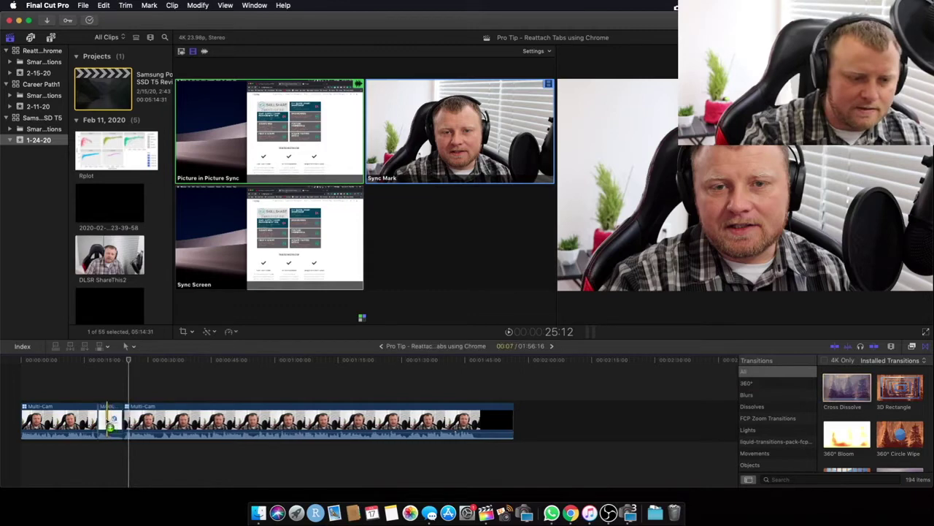
pyautogui.press('super+shift+7')
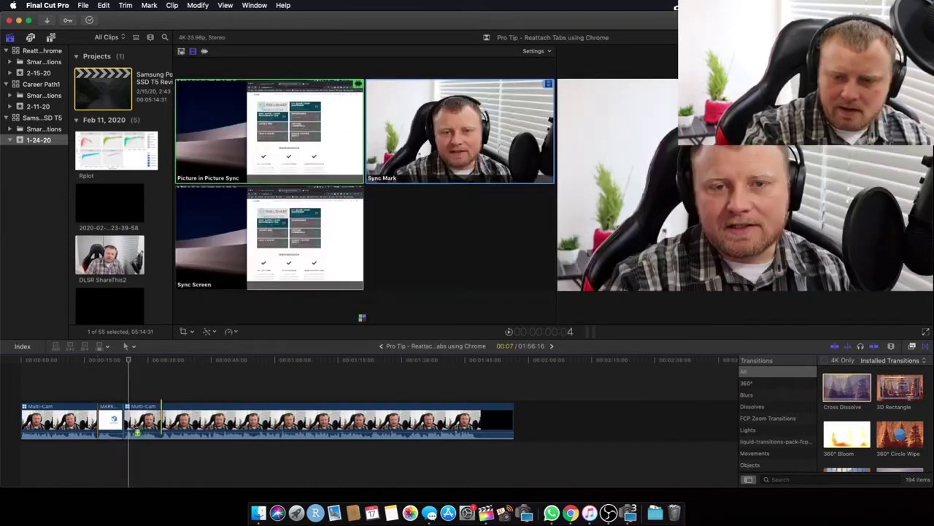
pyautogui.press('super+equal')
pyautogui.press('super+equal')
pyautogui.press('super+equal')
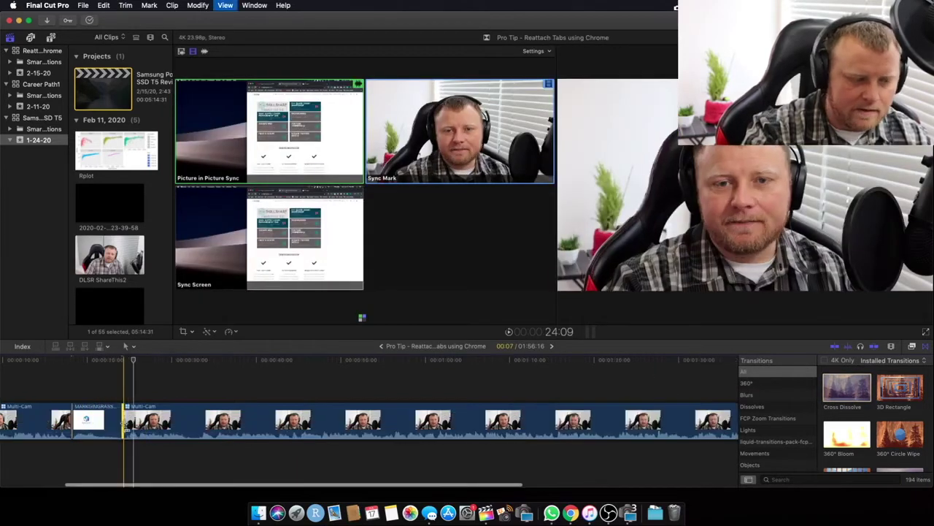
pyautogui.click(82, 395)
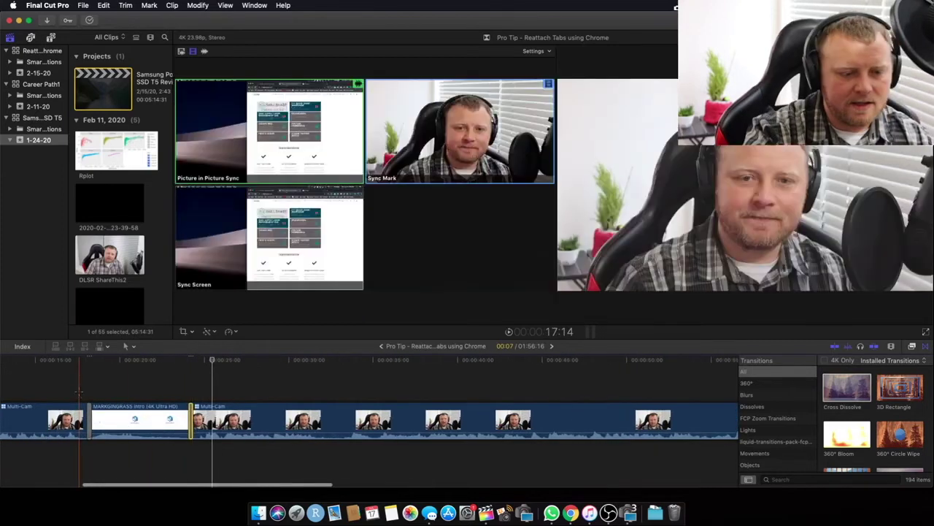
pyautogui.press('space')
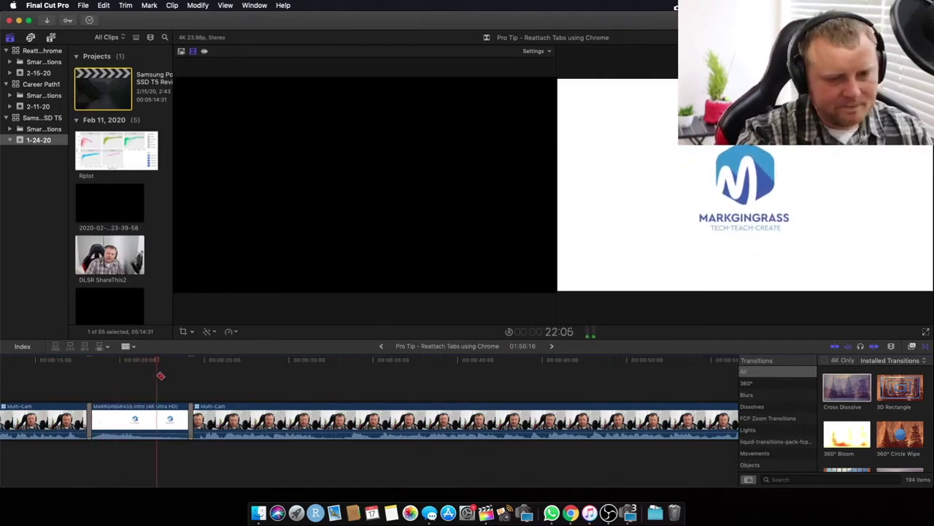
pyautogui.hscroll(2, 176, 377)
pyautogui.hscroll(5, 369, 420)
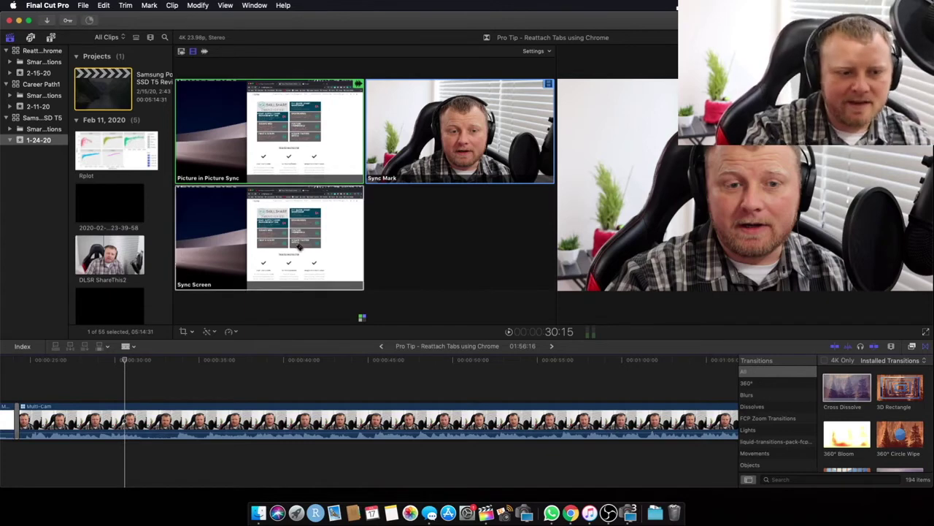
pyautogui.hscroll(-10, 257, 365)
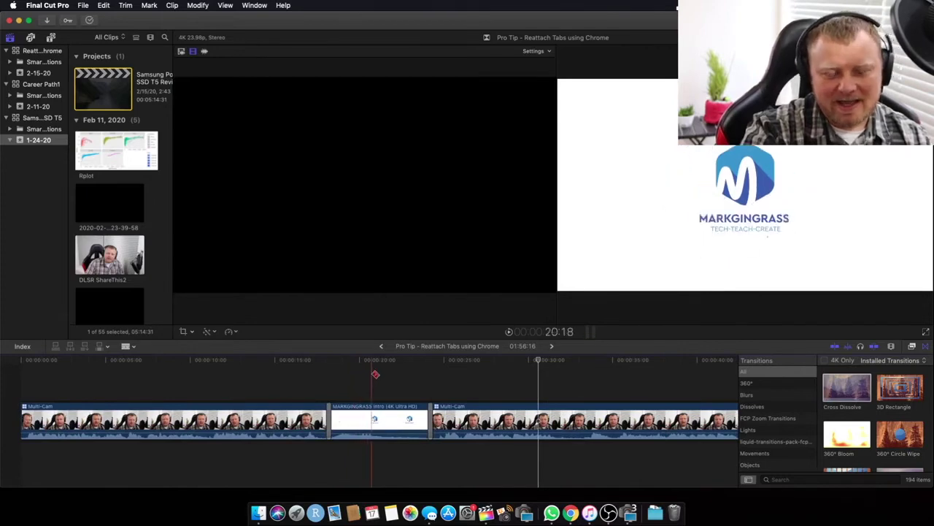
pyautogui.press('s')
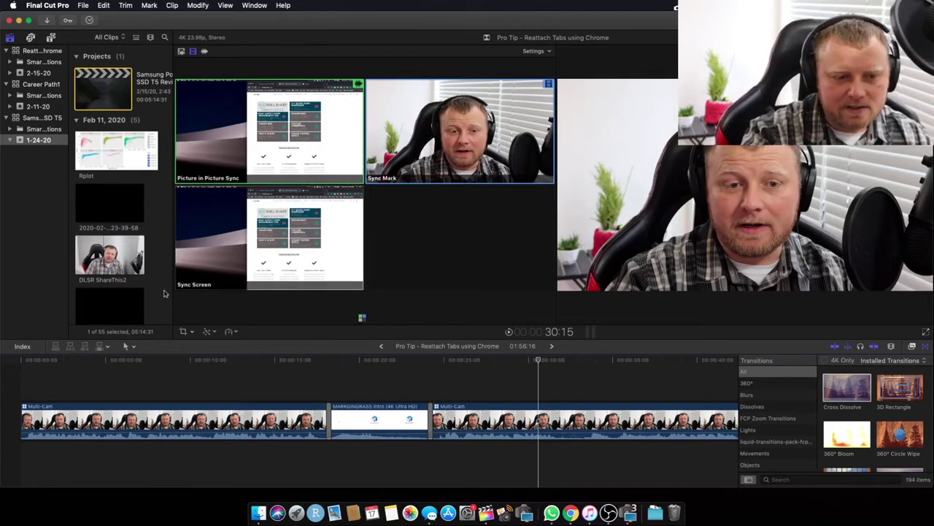
# Find the Picture in Picture Sync clip in the 2-15-20 event and open it in its own timeline
pyautogui.scroll(-15, 151, 272)
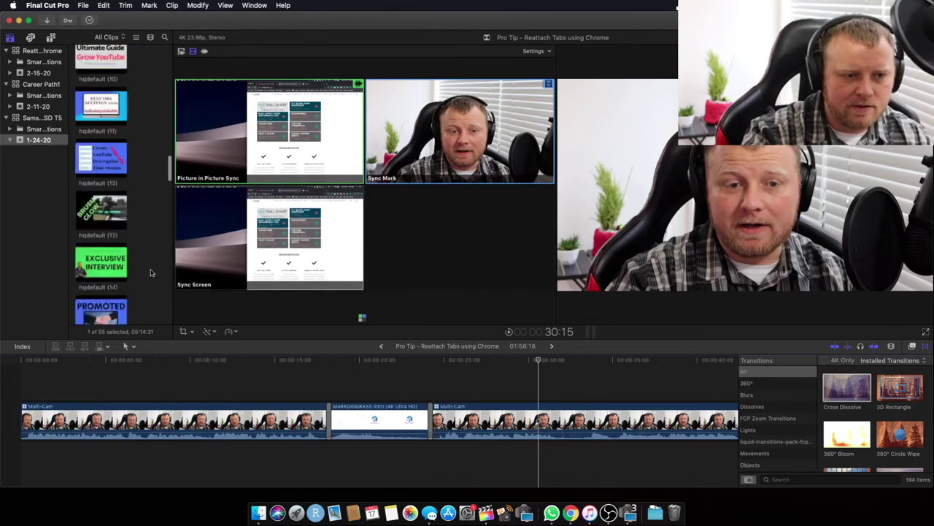
pyautogui.scroll(-2, 151, 272)
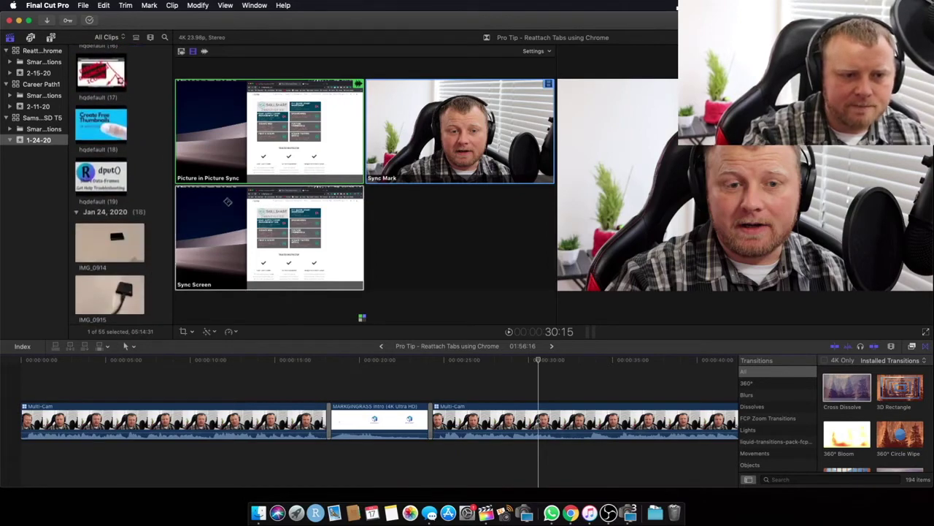
pyautogui.scroll(3, 113, 222)
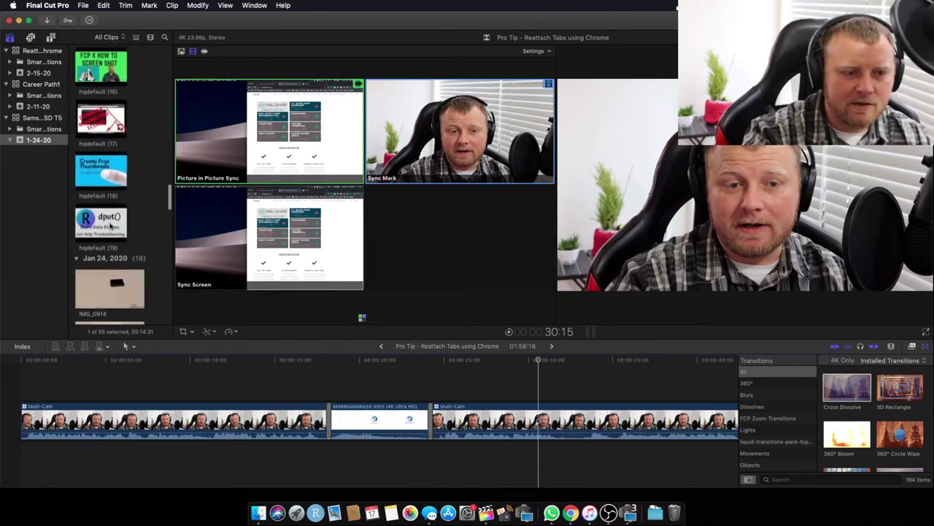
pyautogui.click(40, 51)
pyautogui.click(36, 74)
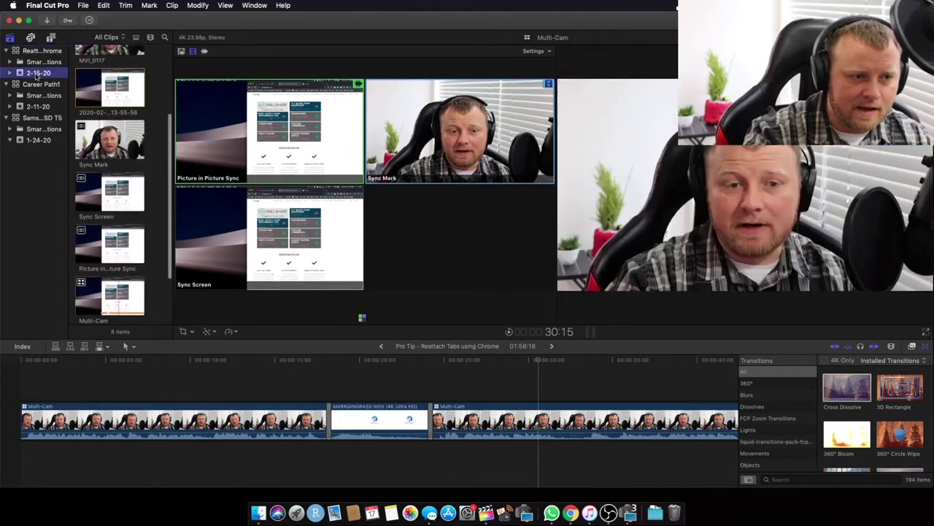
pyautogui.scroll(-2, 102, 248)
pyautogui.click(106, 240)
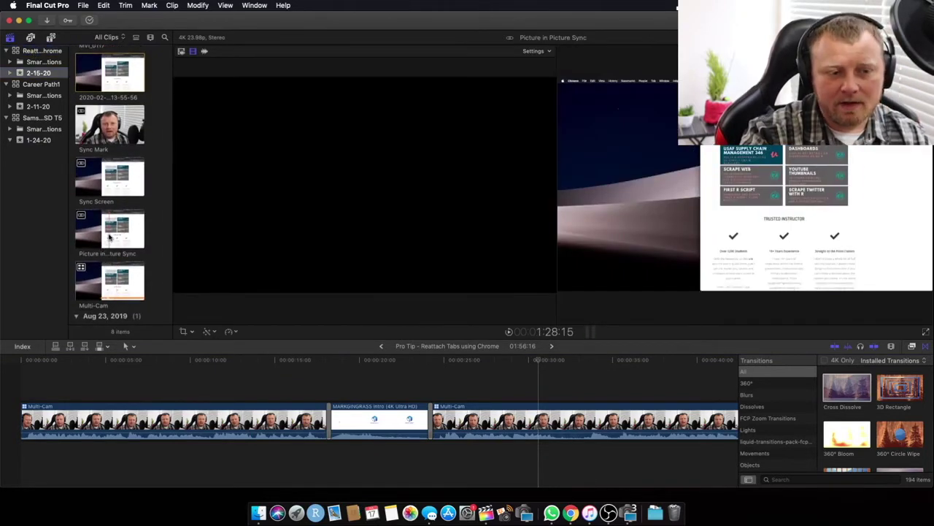
pyautogui.doubleClick(109, 238)
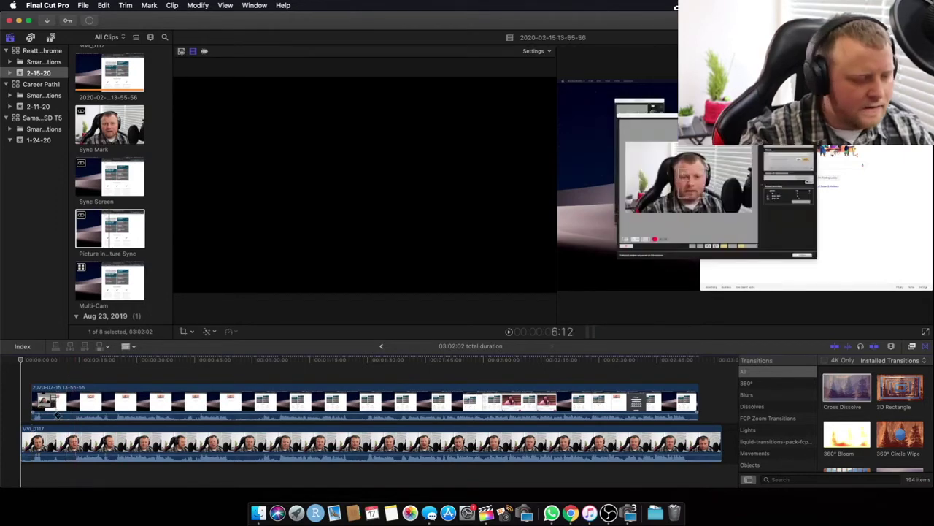
pyautogui.click(26, 444)
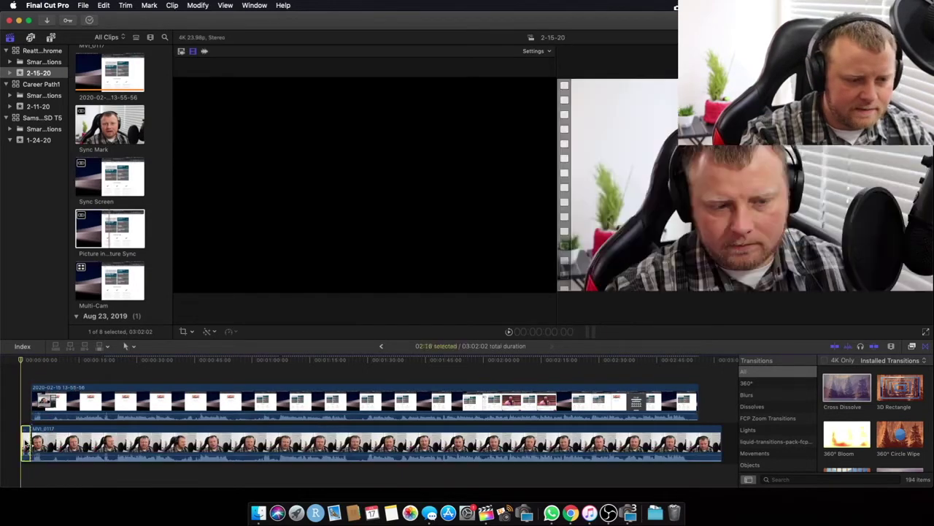
pyautogui.moveTo(26, 444); pyautogui.dragTo(37, 444)
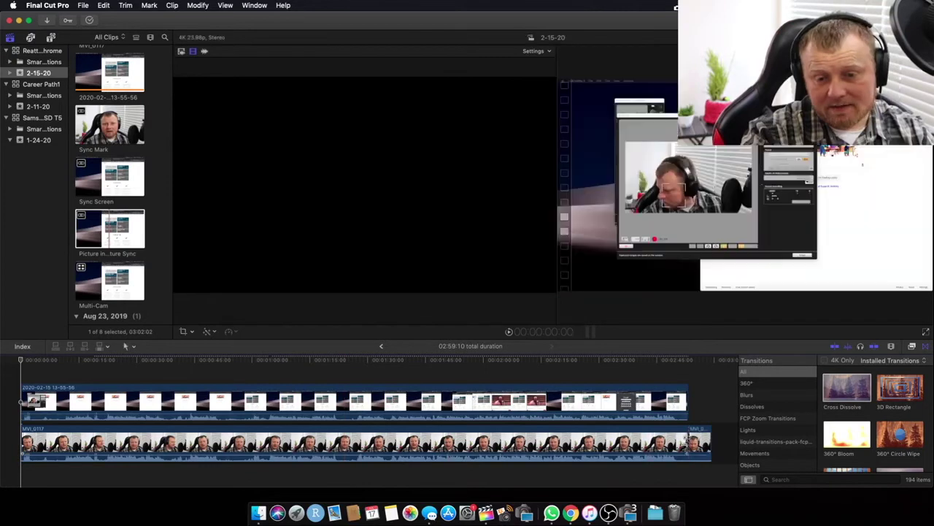
pyautogui.click(699, 442)
pyautogui.press('Delete')
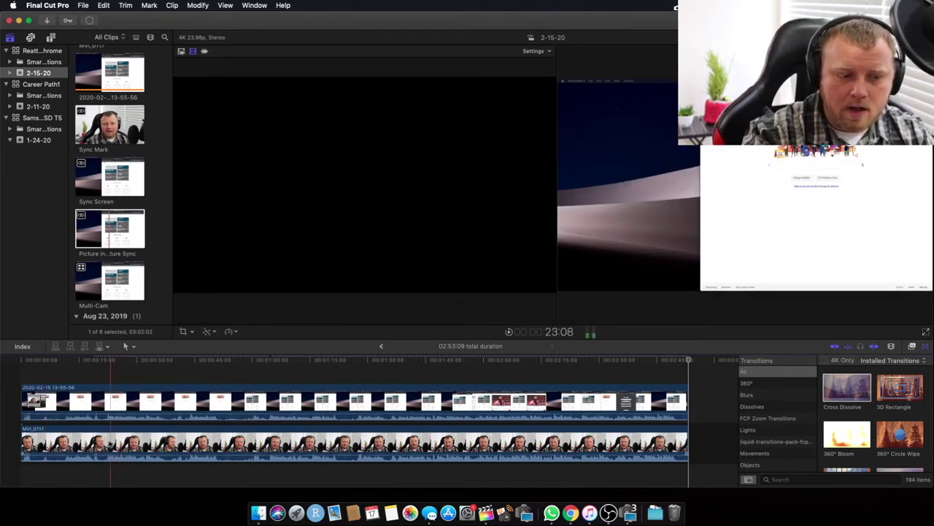
pyautogui.moveTo(106, 448); pyautogui.dragTo(106, 499)
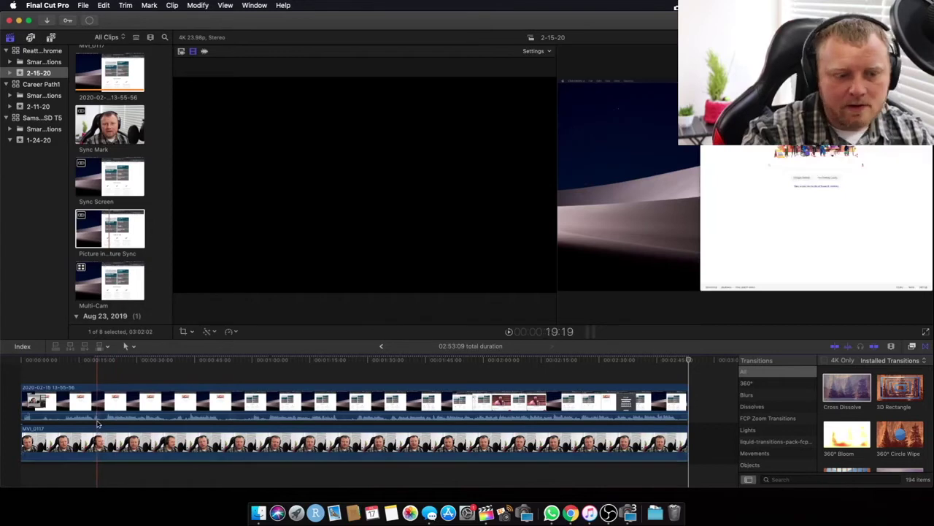
pyautogui.moveTo(97, 422); pyautogui.dragTo(82, 482)
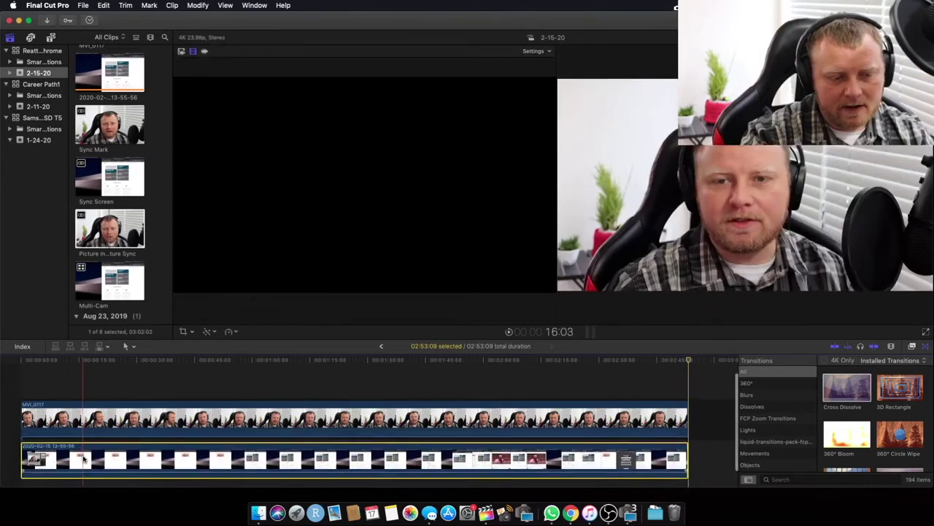
pyautogui.click(82, 406)
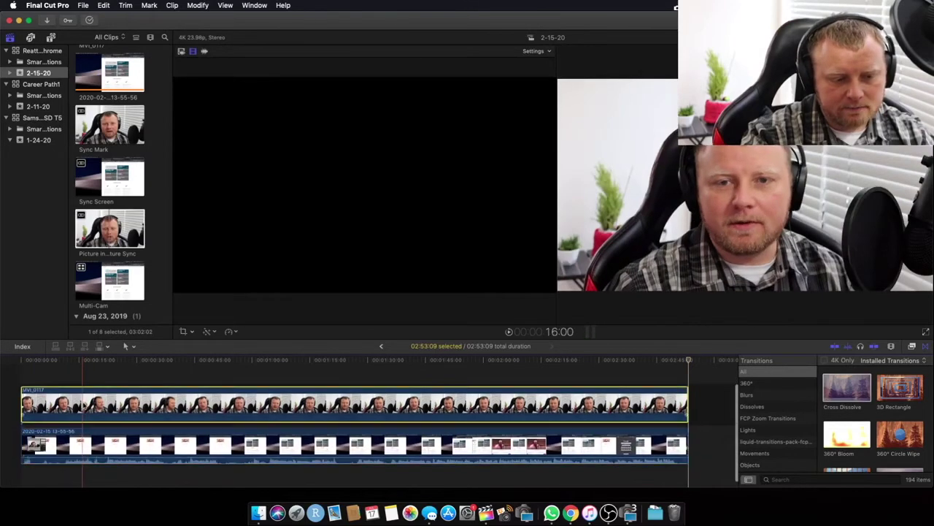
# Transform the MVI_0117 webcam clip, shrinking it to about a third of the frame's width over the screen recording
pyautogui.click(192, 333)
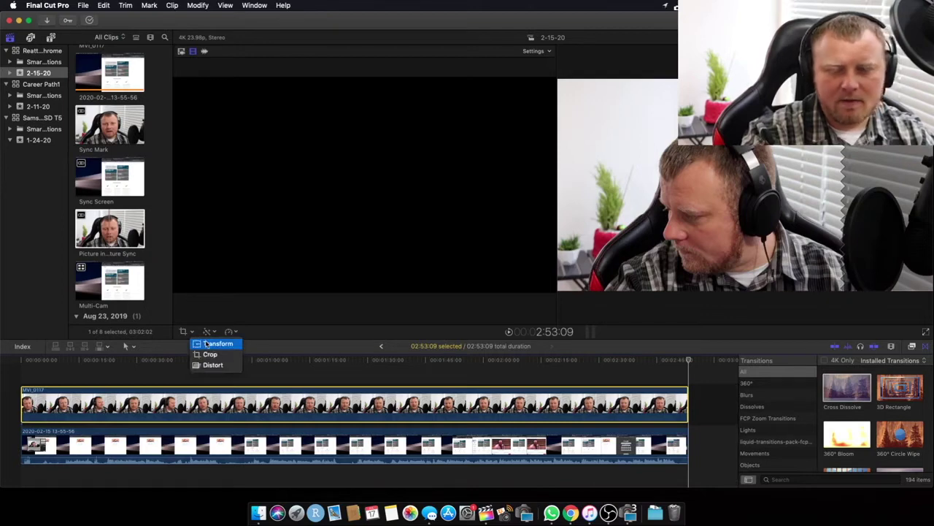
pyautogui.click(206, 343)
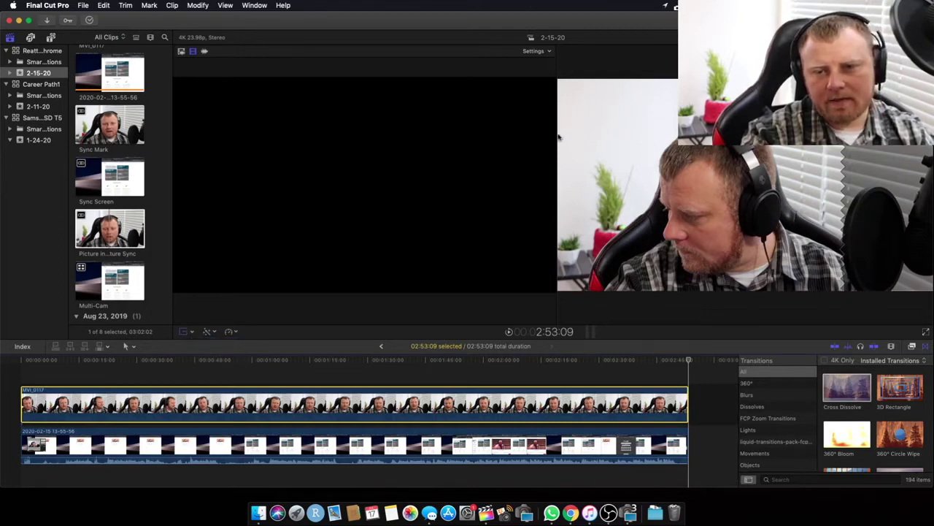
pyautogui.click(112, 368)
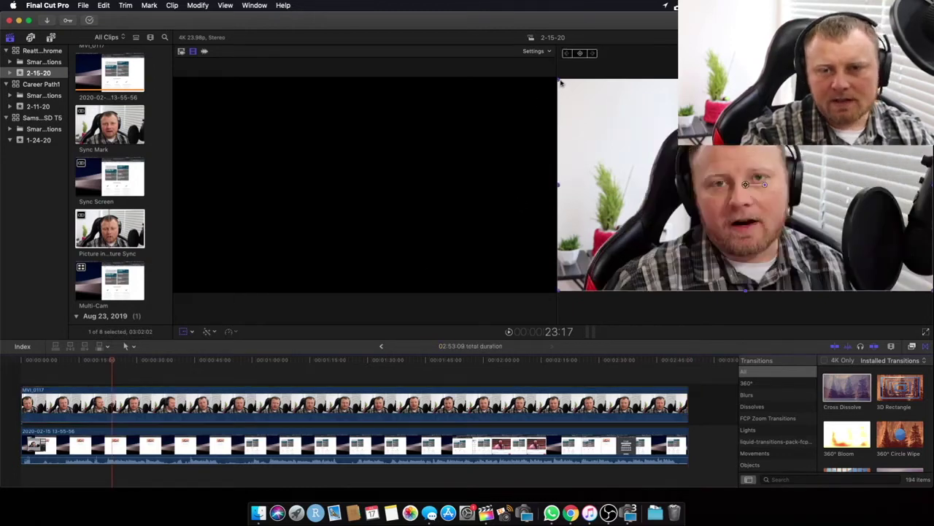
pyautogui.moveTo(558, 79); pyautogui.dragTo(685, 181)
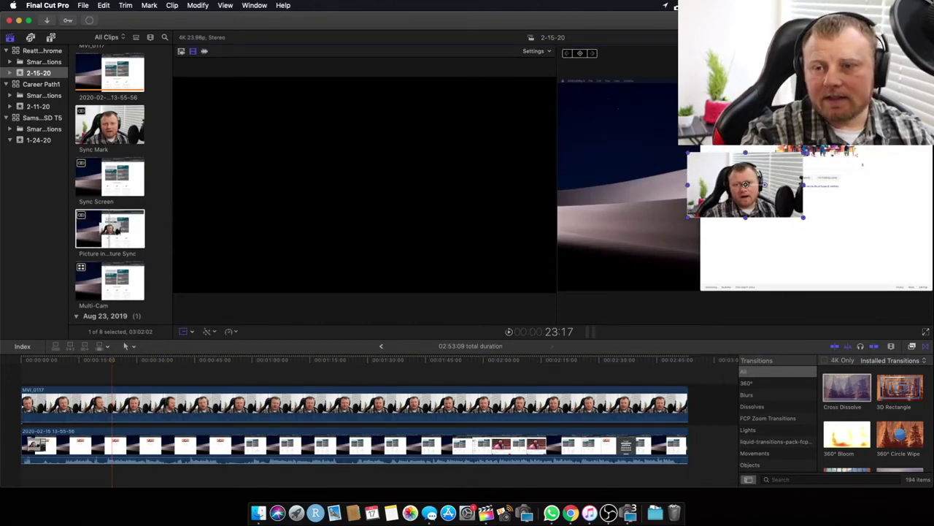
pyautogui.click(916, 53)
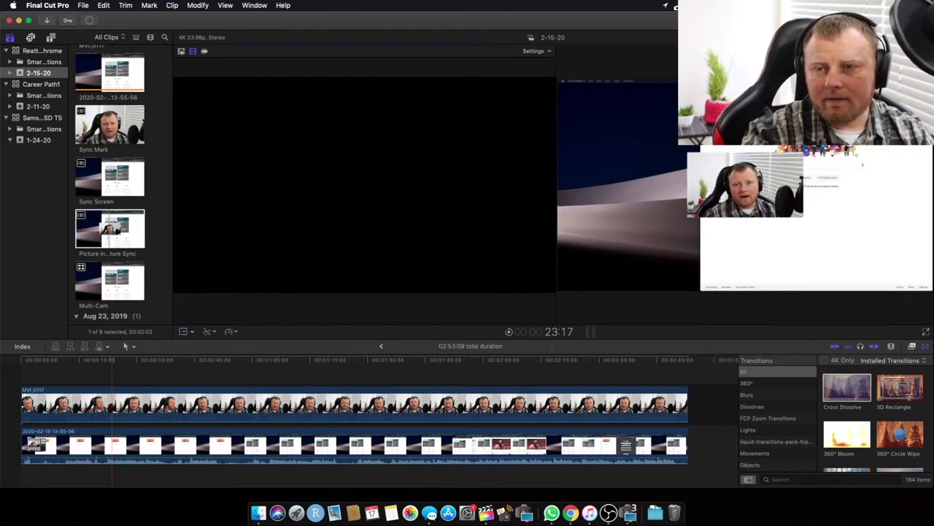
# Crop the webcam picture with Trim, taking a little off its left, right and top edges
pyautogui.click(192, 332)
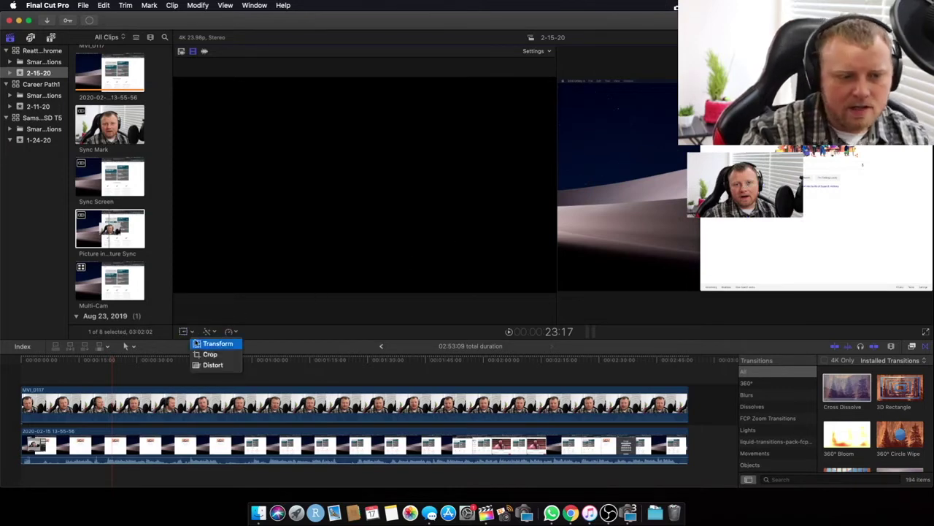
pyautogui.click(210, 353)
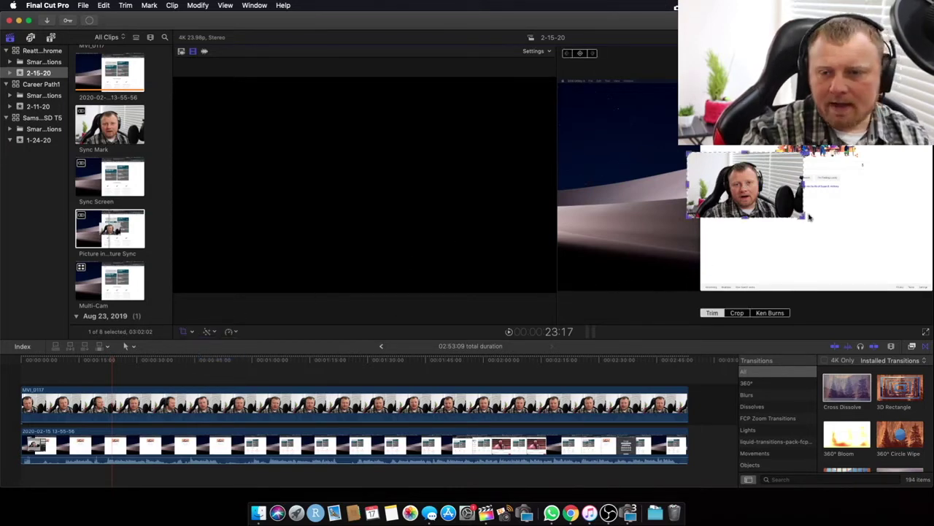
pyautogui.moveTo(801, 218); pyautogui.dragTo(792, 221)
pyautogui.moveTo(687, 215); pyautogui.dragTo(697, 219)
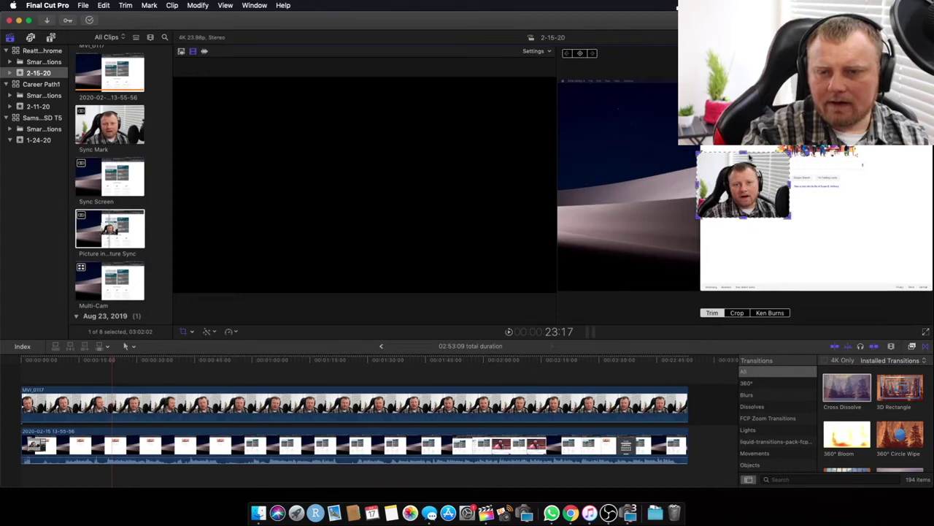
pyautogui.moveTo(749, 155); pyautogui.dragTo(746, 157)
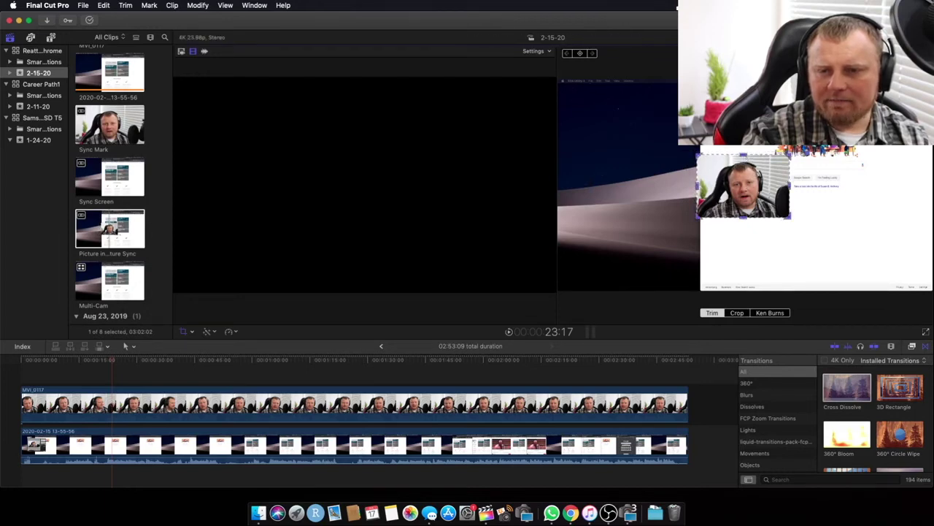
pyautogui.press('Escape')
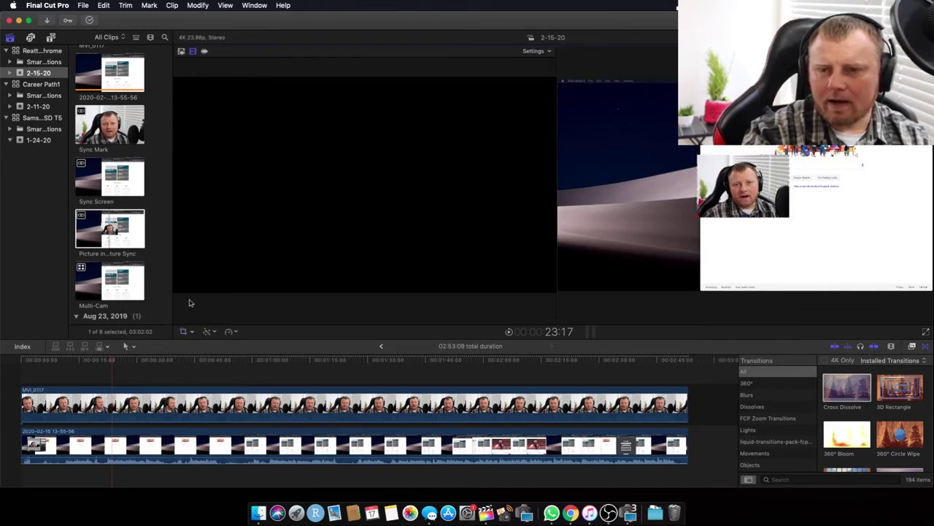
# Move the cropped webcam picture into the frame's lower-right corner and return to the Reattach Tabs using Chrome project
pyautogui.click(183, 331)
pyautogui.click(192, 332)
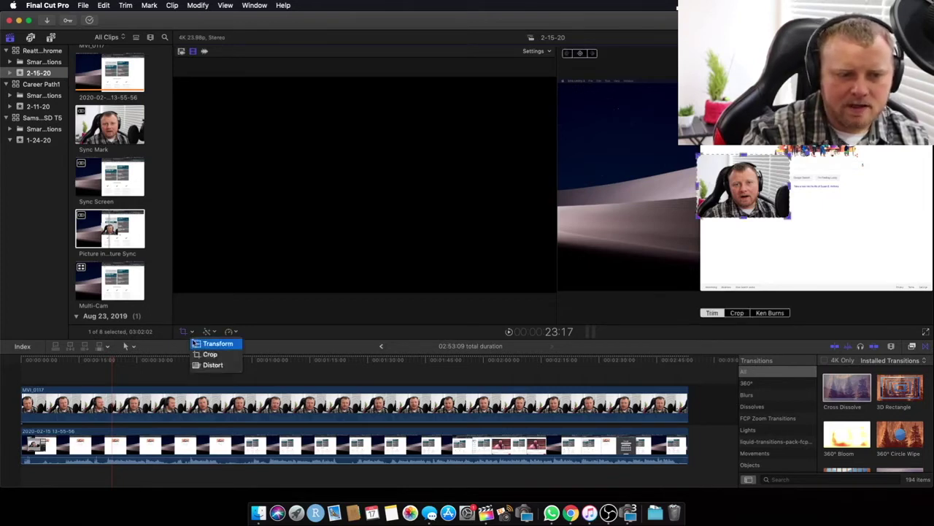
pyautogui.click(208, 343)
pyautogui.moveTo(733, 191); pyautogui.dragTo(878, 281)
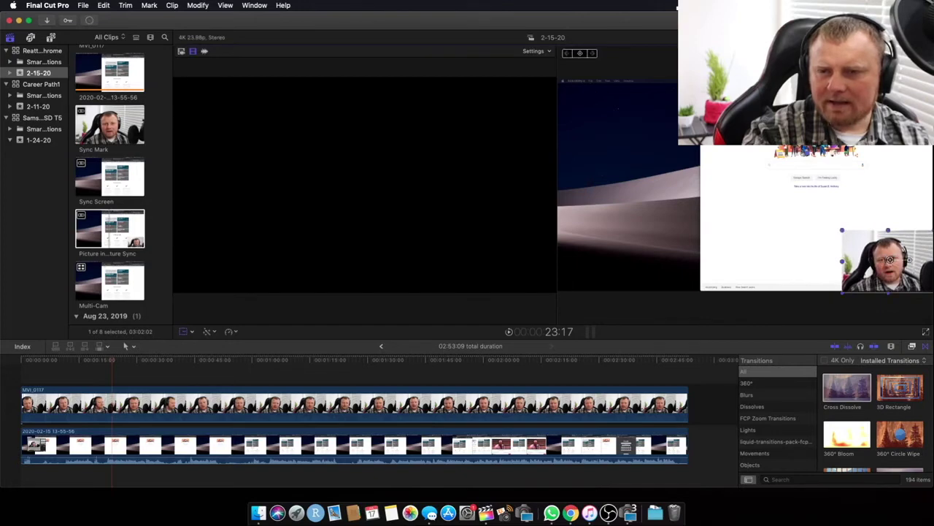
pyautogui.press('space')
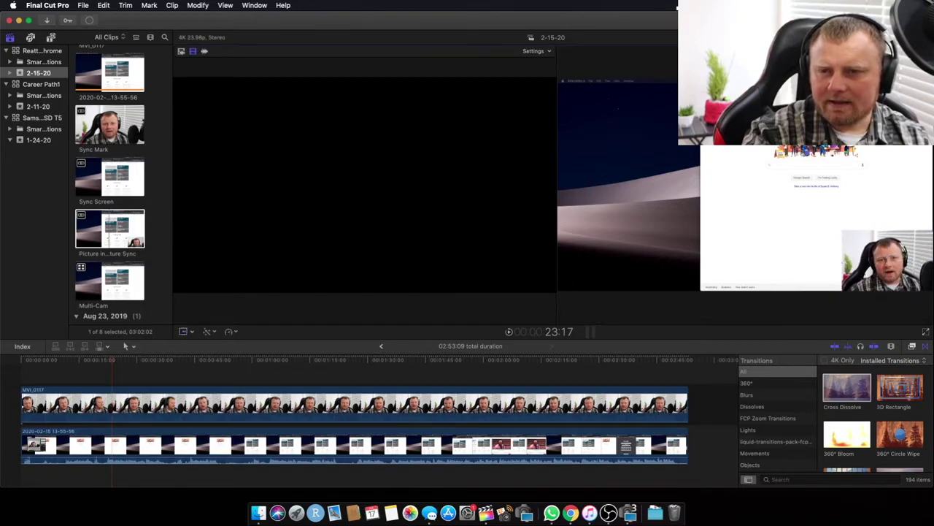
pyautogui.click(383, 346)
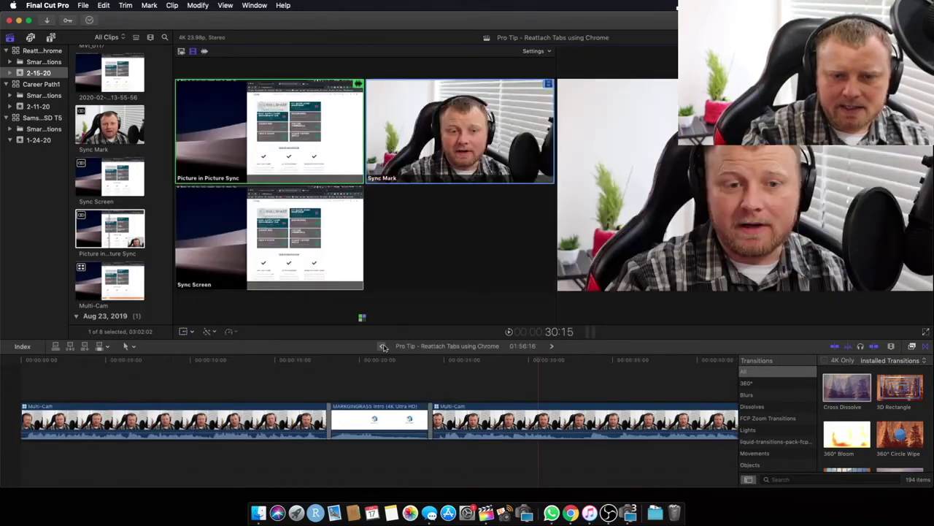
# Try cutting the multicam clip to the Sync Screen and Picture in Picture Sync angles around 29 to 30 seconds, and undo the cuts
pyautogui.click(270, 198)
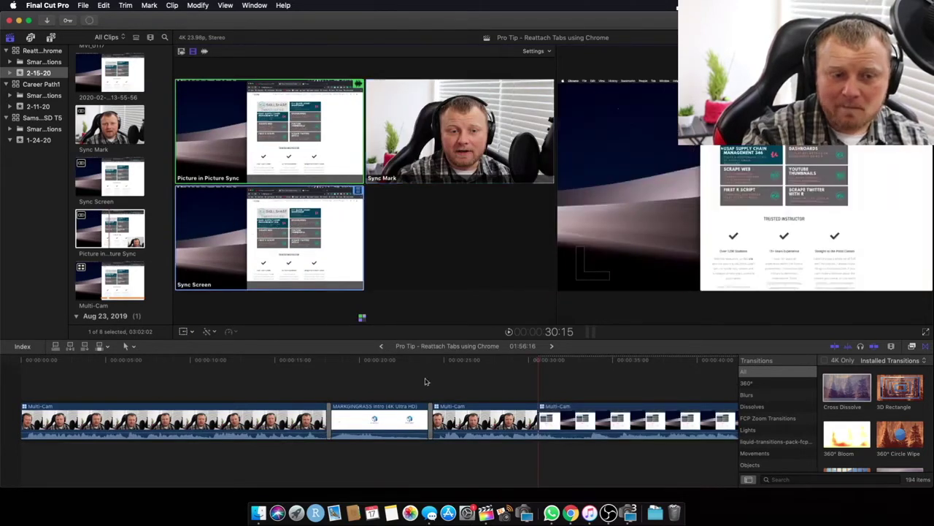
pyautogui.hscroll(5, 425, 381)
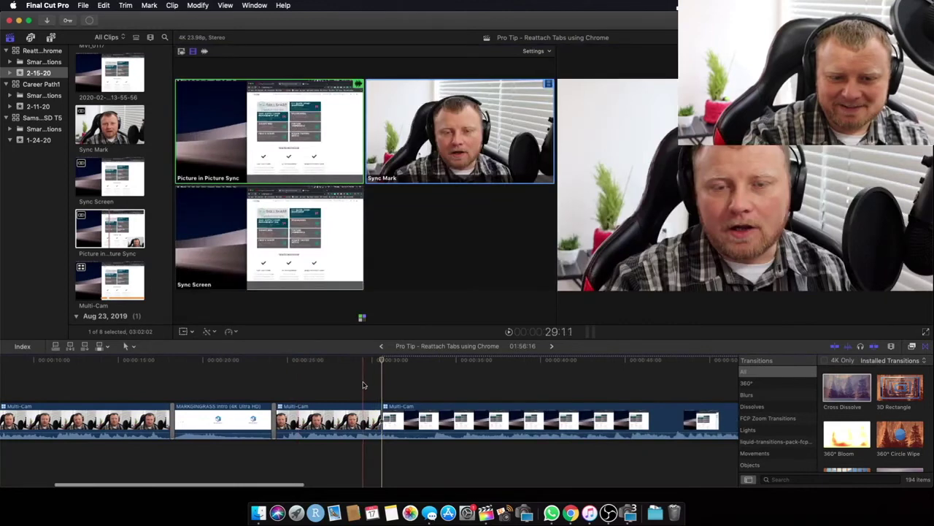
pyautogui.click(364, 385)
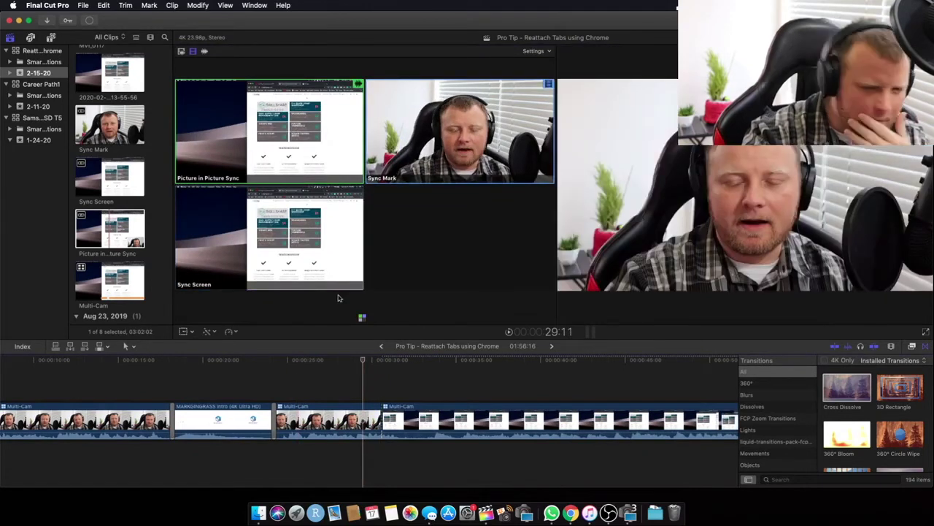
pyautogui.click(283, 242)
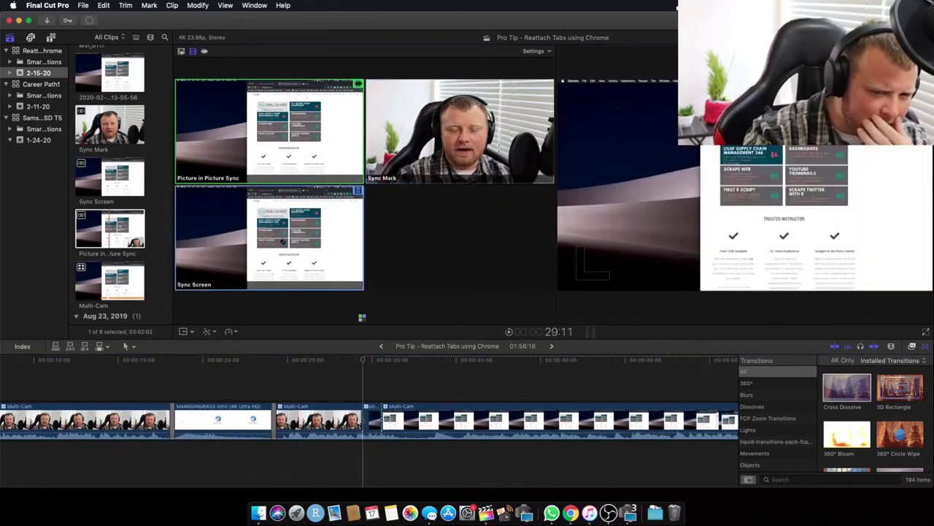
pyautogui.click(257, 134)
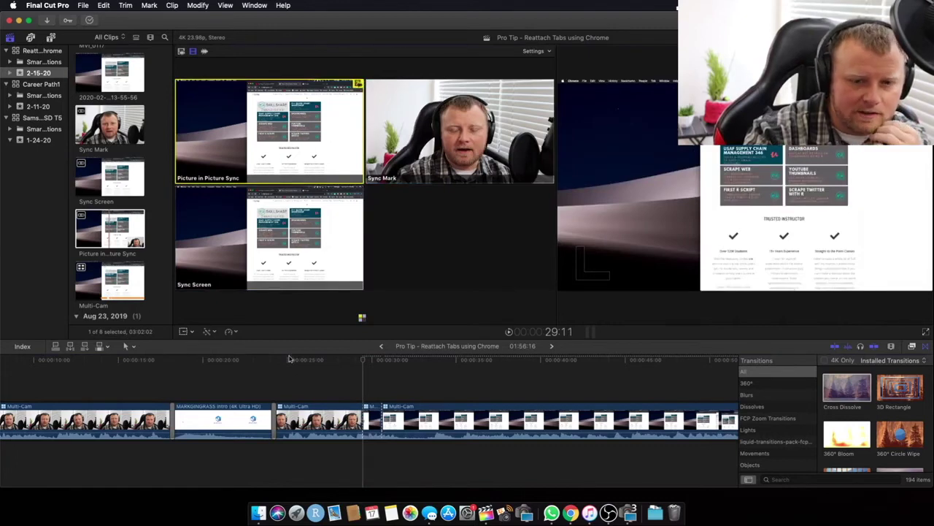
pyautogui.click(341, 376)
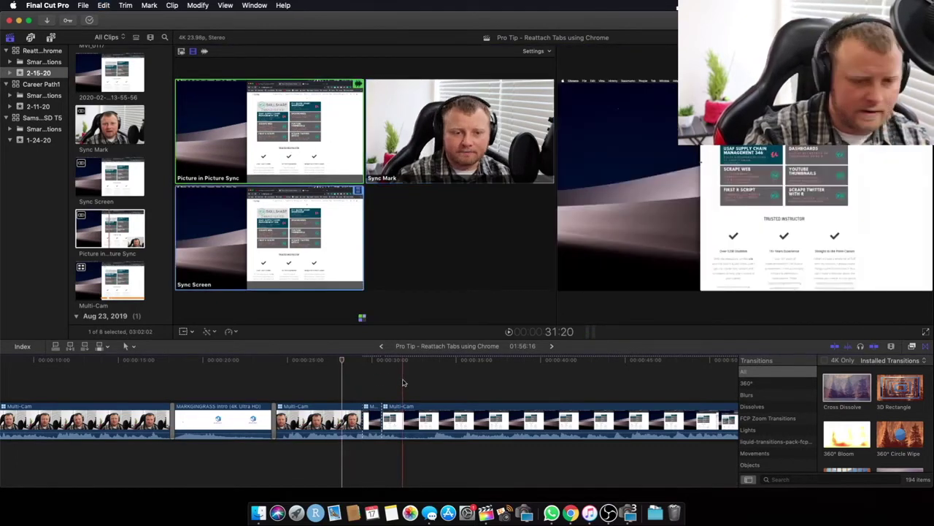
pyautogui.press('super+z')
pyautogui.press('super+z')
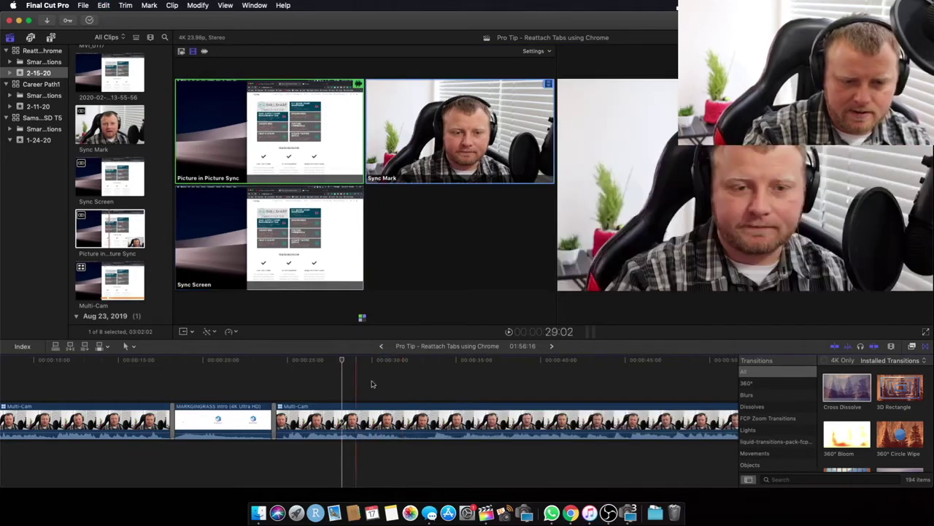
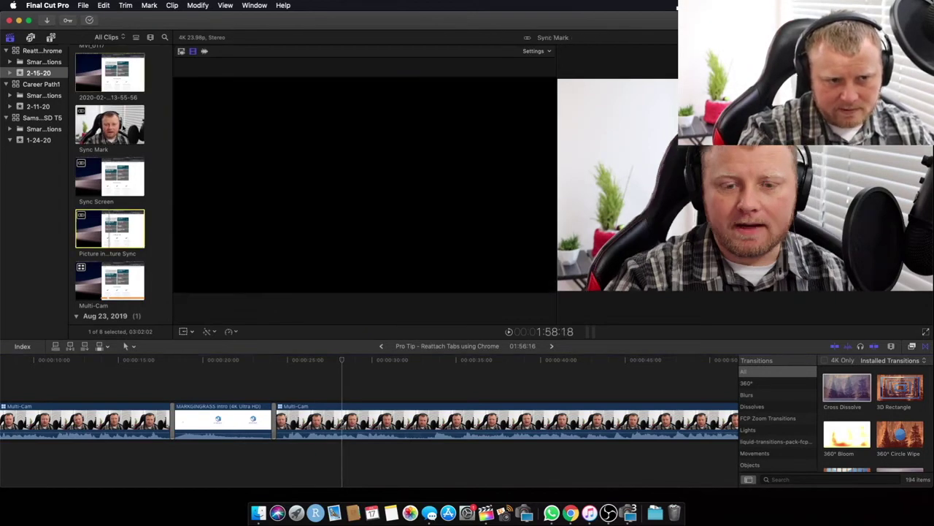
# Open the Multi-Cam clip to check its Picture in Picture Sync angle, and return to the project
pyautogui.scroll(-4, 95, 208)
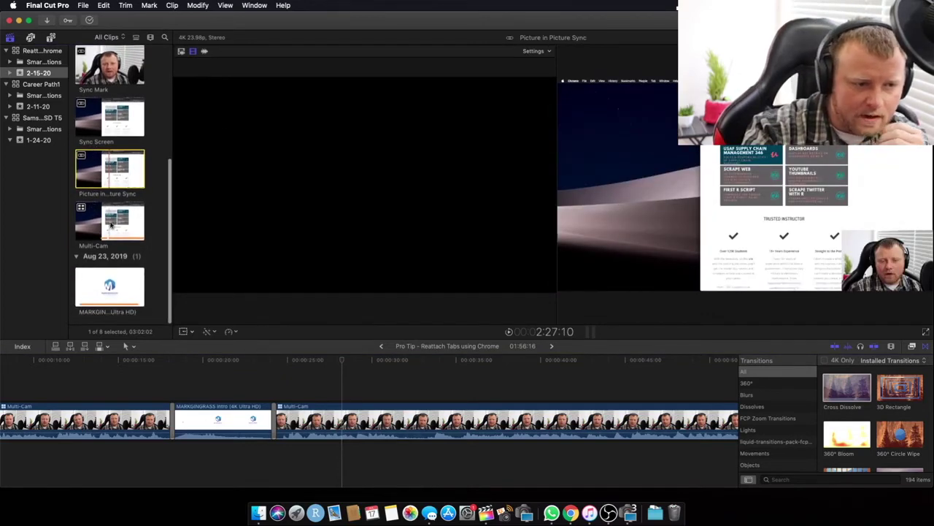
pyautogui.doubleClick(111, 225)
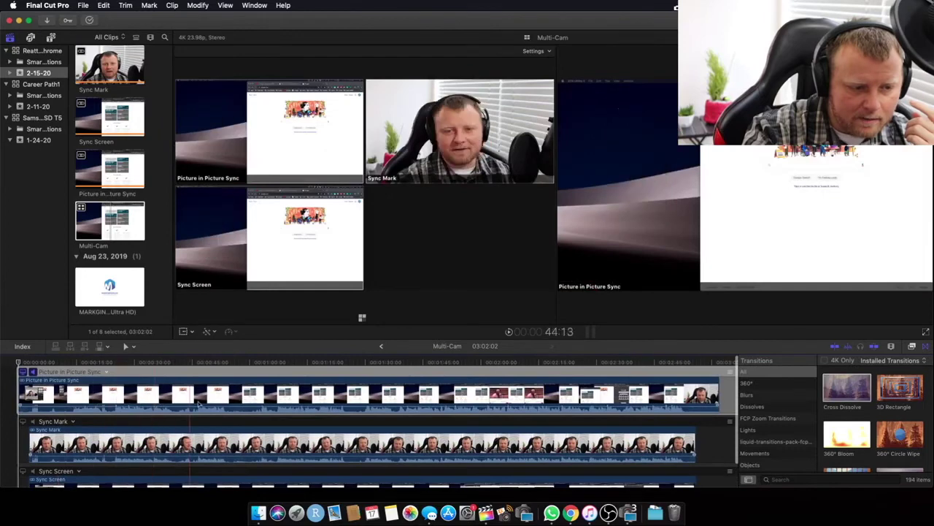
pyautogui.click(212, 398)
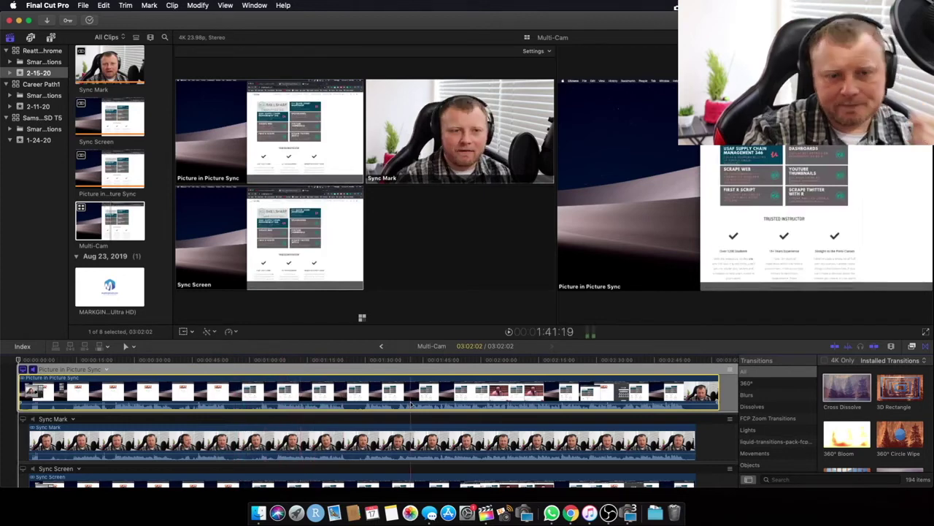
pyautogui.click(383, 348)
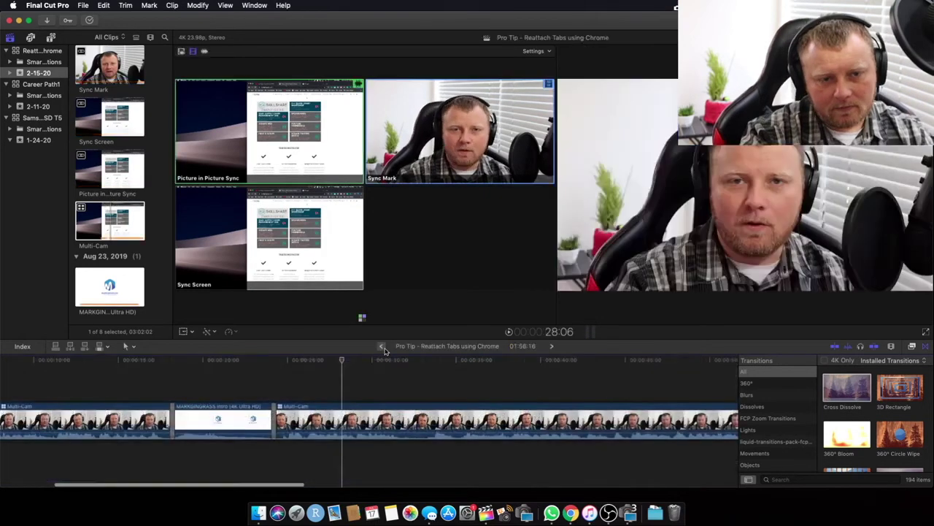
# Delete all clips from the project timeline
pyautogui.click(236, 377)
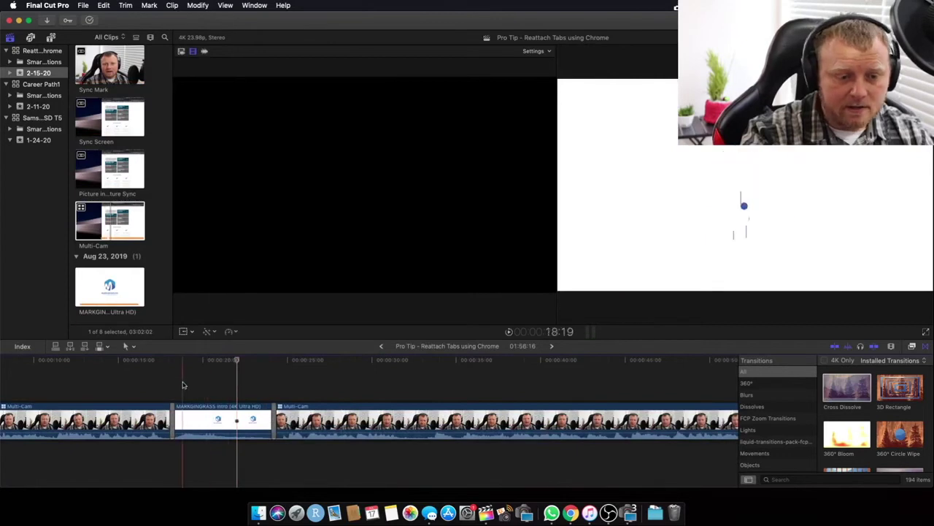
pyautogui.hscroll(-5, 183, 385)
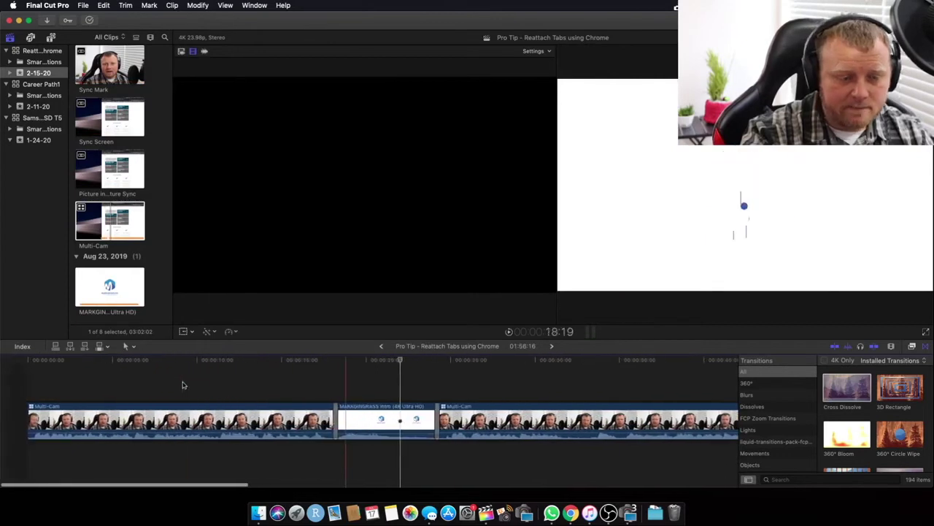
pyautogui.click(129, 389)
pyautogui.press('super+a')
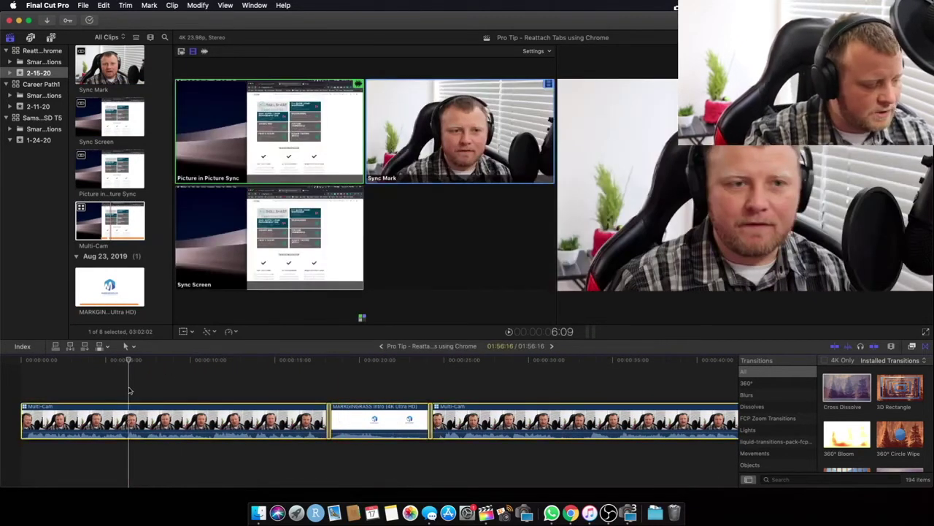
pyautogui.press('BackSpace')
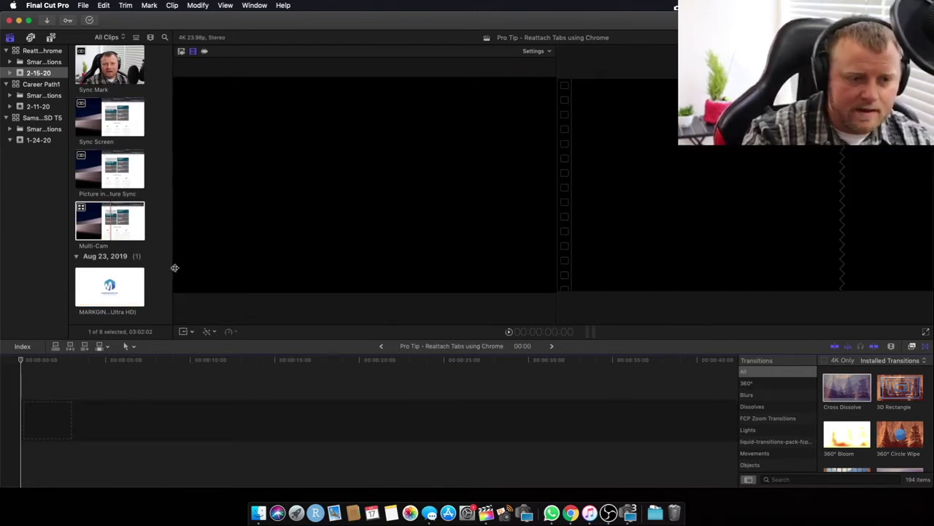
# Move the Multi-Cam clip from the 2-15-20 event to the trash
pyautogui.click(104, 221)
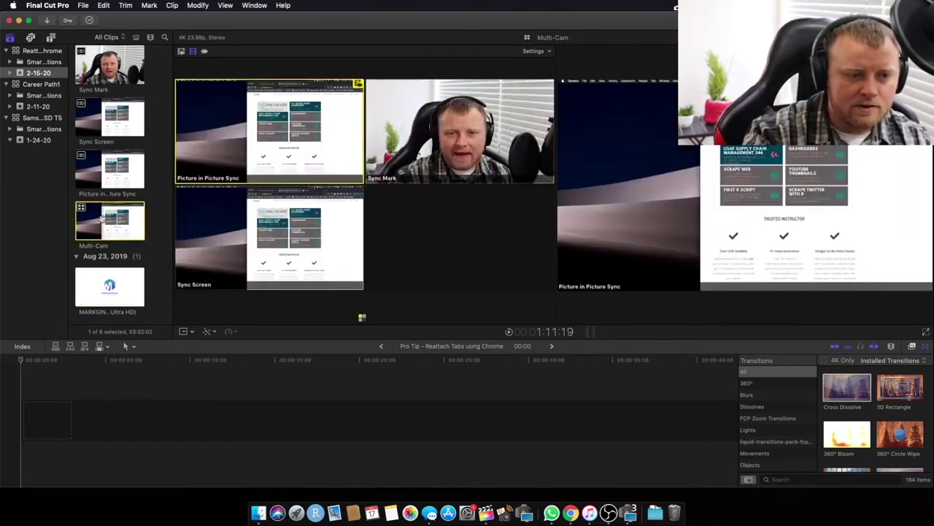
pyautogui.rightClick(104, 220)
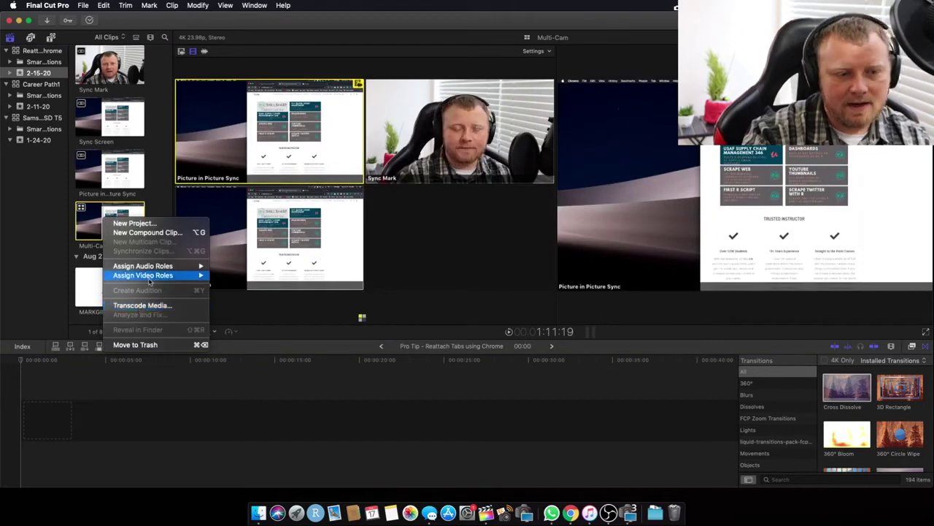
pyautogui.click(135, 344)
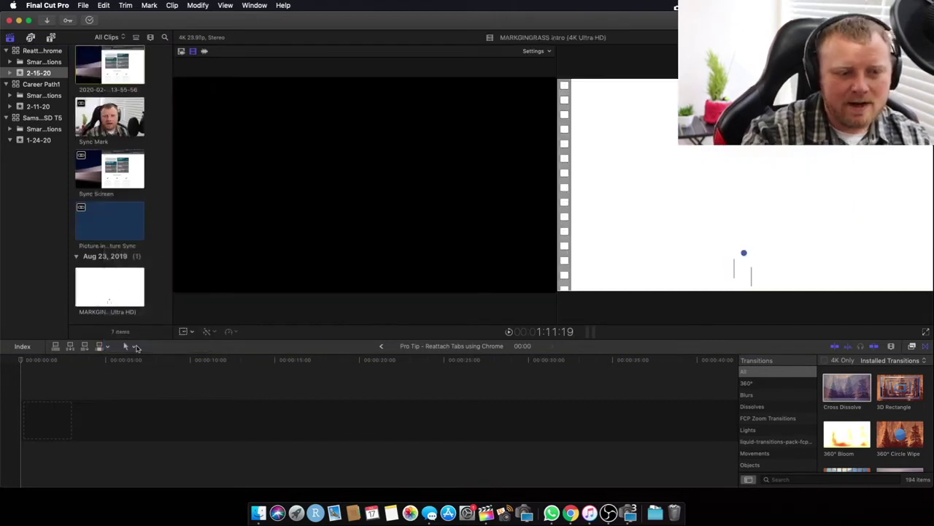
# Create a new multicam clip in the 2-15-20 event from the webcam, screen and Picture in Picture sync clips, using audio for synchronization
pyautogui.click(132, 223)
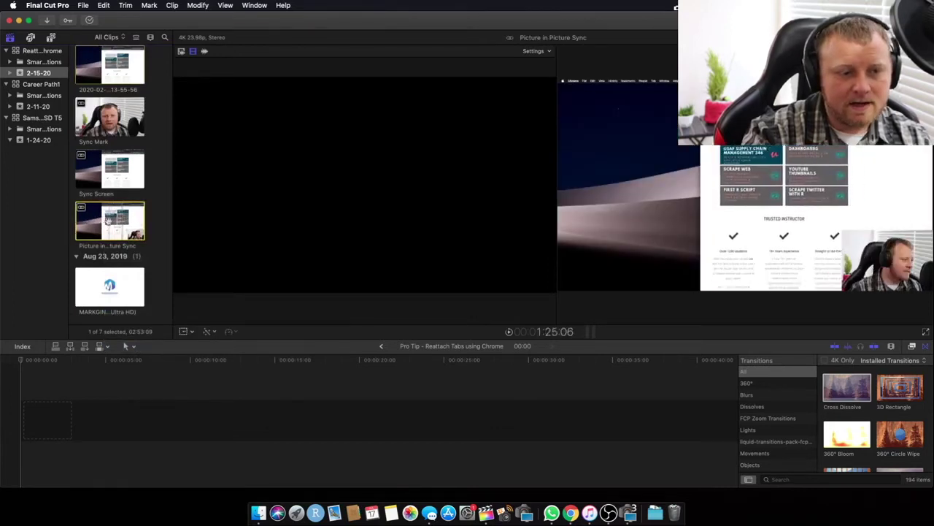
pyautogui.keyDown('super'); pyautogui.click(117, 175); pyautogui.keyUp('super')
pyautogui.keyDown('super'); pyautogui.click(119, 132); pyautogui.keyUp('super')
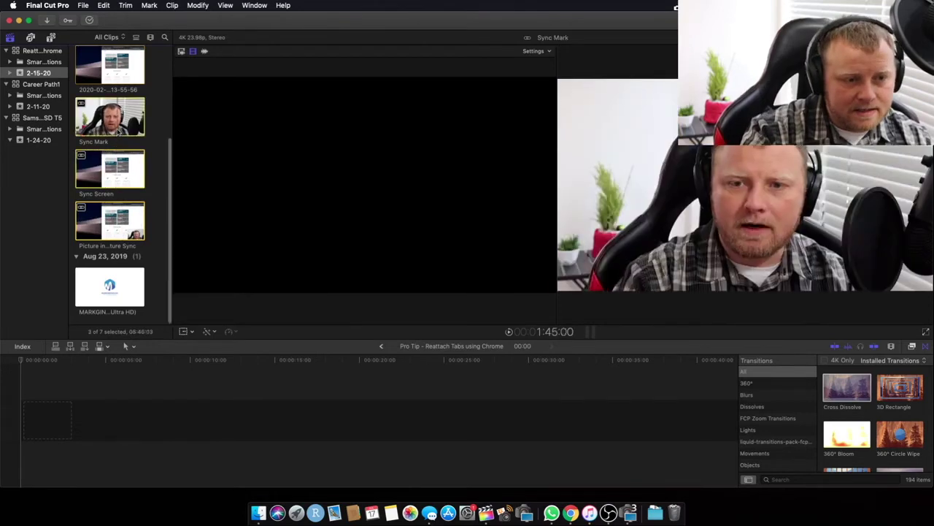
pyautogui.rightClick(121, 130)
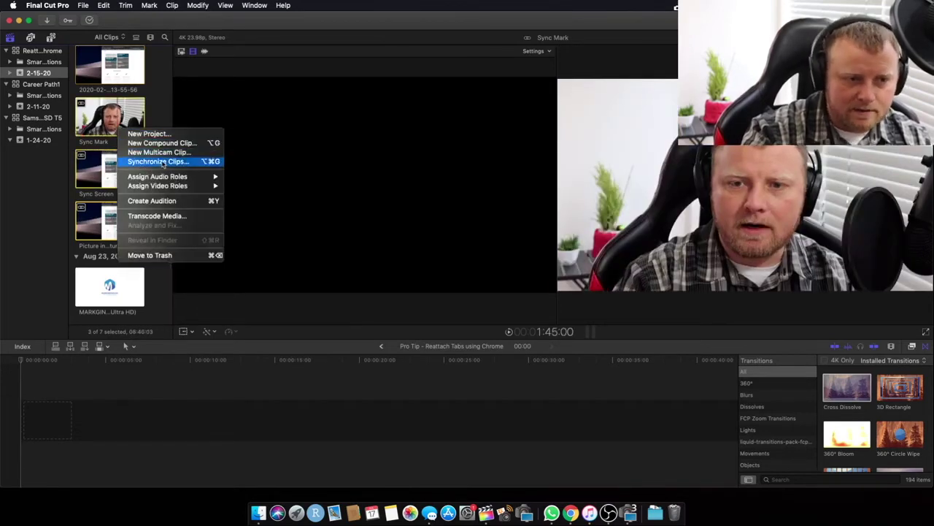
pyautogui.click(191, 153)
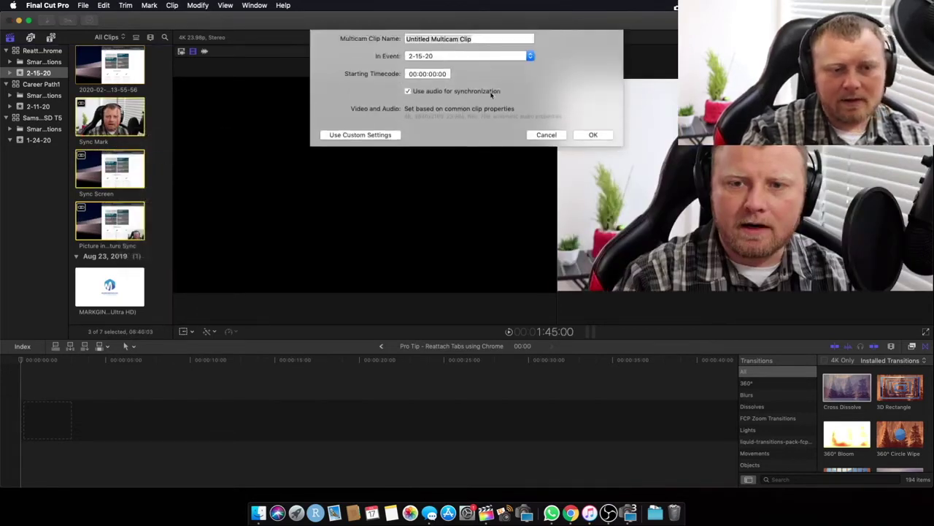
pyautogui.click(591, 136)
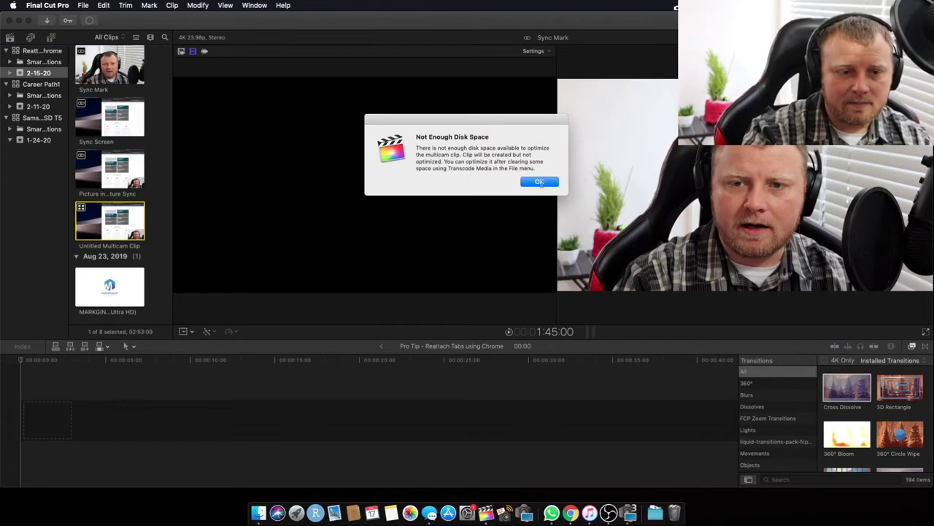
pyautogui.click(540, 181)
# Add the Untitled Multicam Clip to the start of the empty timeline and cut off its first 21:18
pyautogui.moveTo(117, 213)
pyautogui.mouseDown()
pyautogui.moveTo(46, 388)
pyautogui.moveTo(17, 406)
pyautogui.mouseUp()
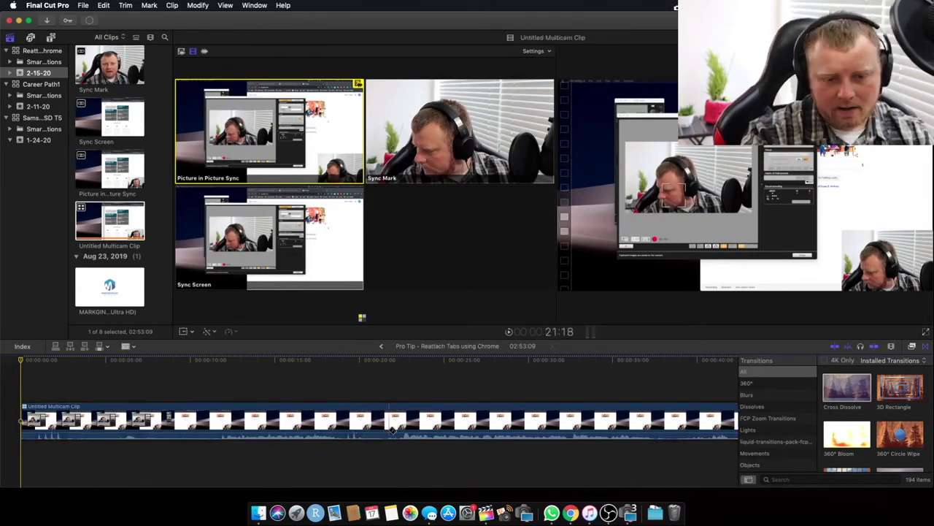
pyautogui.click(392, 431)
pyautogui.press('a')
pyautogui.click(362, 427)
pyautogui.press('Delete')
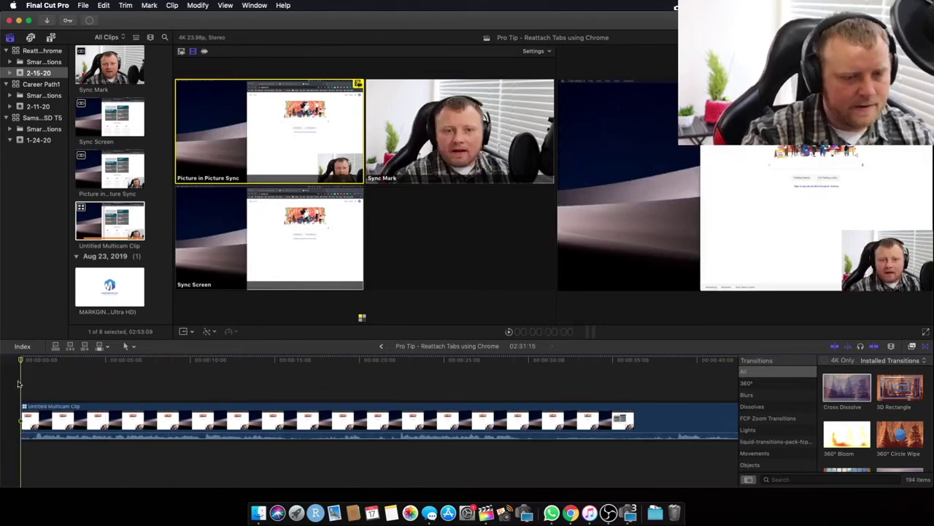
# Play the multicam clip to find the next usable take and remove the opening section up to 22:07
pyautogui.press('space')
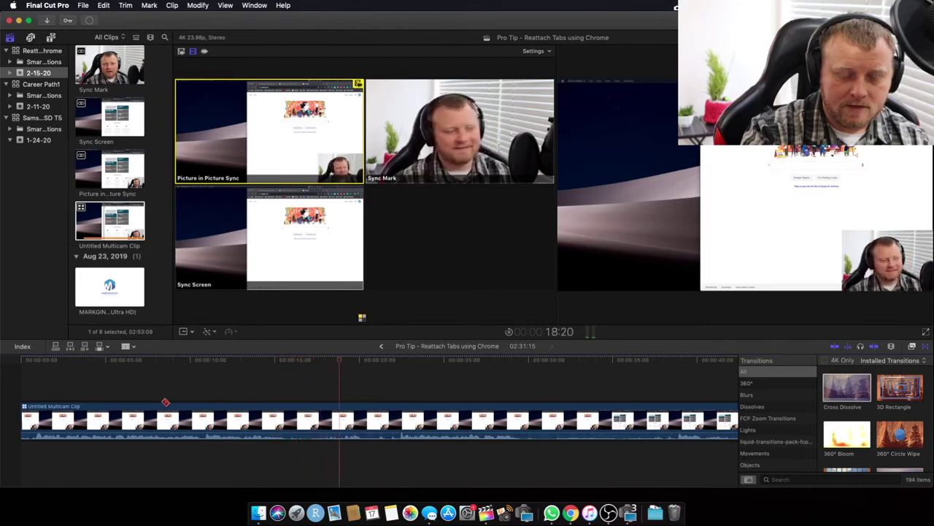
pyautogui.hscroll(3, 471, 407)
pyautogui.hscroll(1, 471, 408)
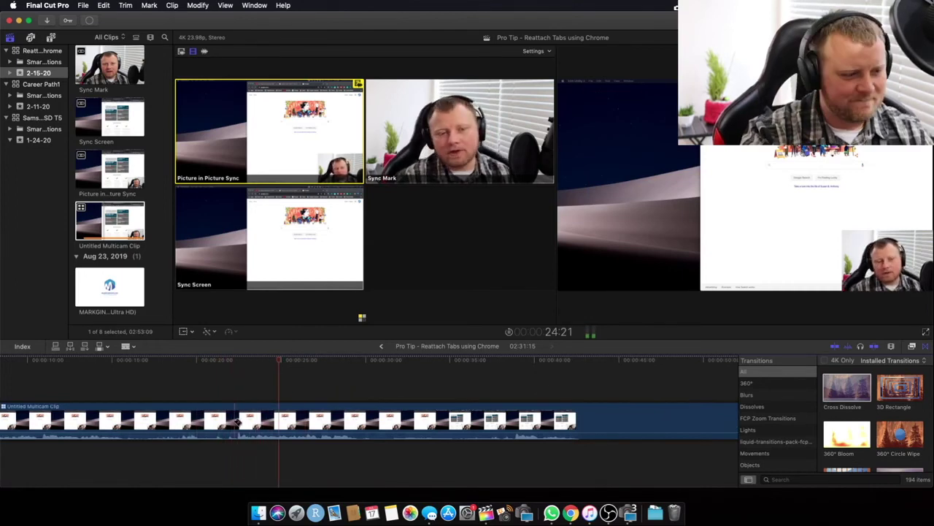
pyautogui.click(235, 415)
pyautogui.press('a')
pyautogui.click(211, 425)
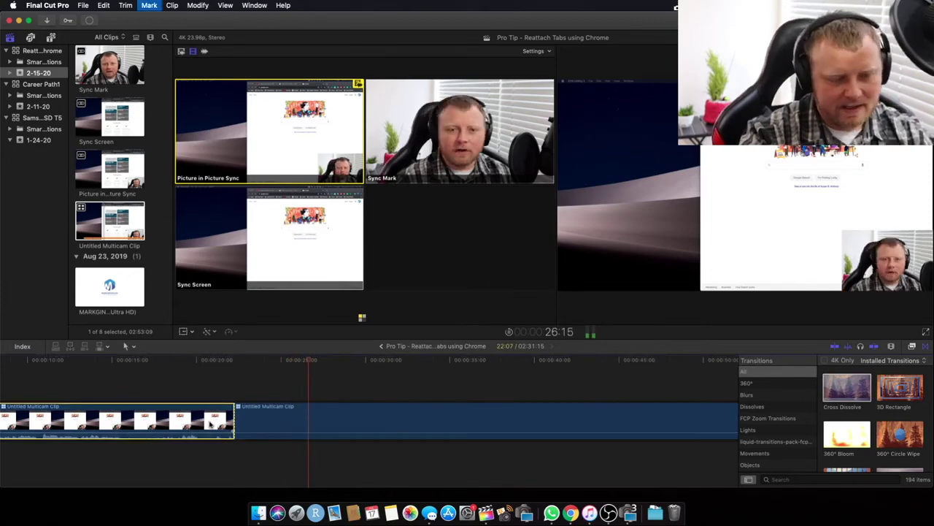
pyautogui.press('Delete')
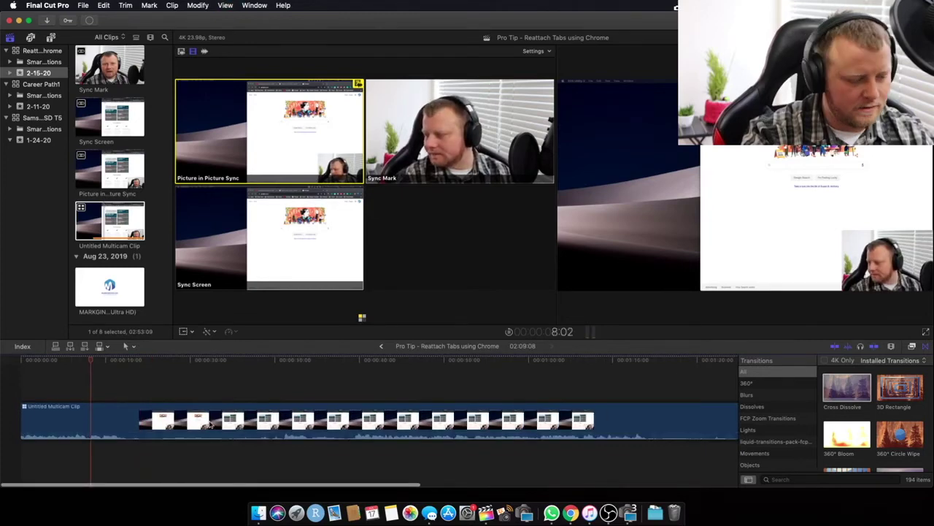
# Review the trimmed multicam clip further, split it at 20:14 and delete the part before the cut
pyautogui.press('super+minus')
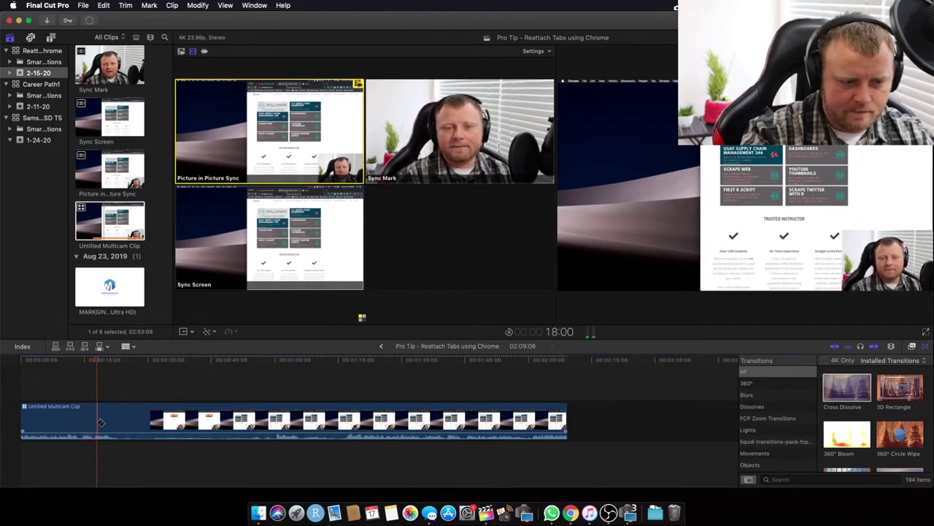
pyautogui.press('super+equal')
pyautogui.press('super+equal')
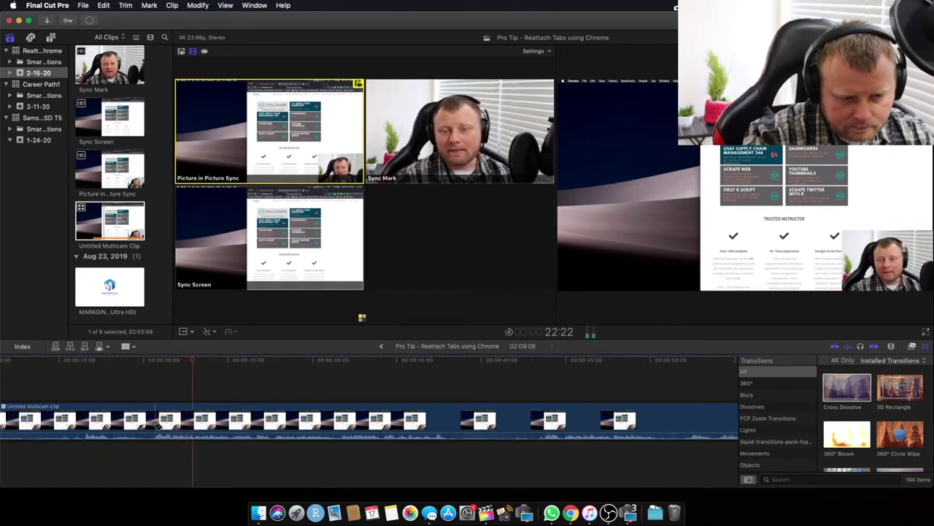
pyautogui.click(153, 427)
pyautogui.click(115, 422)
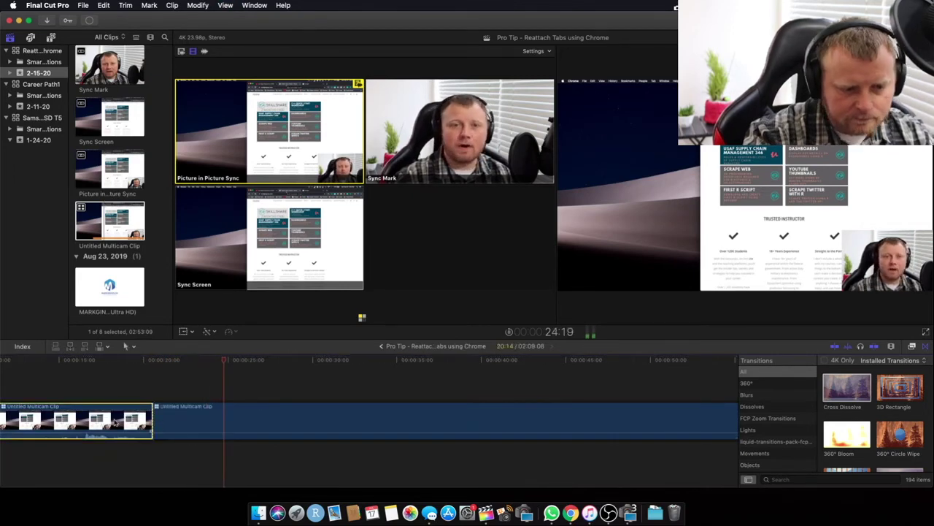
pyautogui.press('Delete')
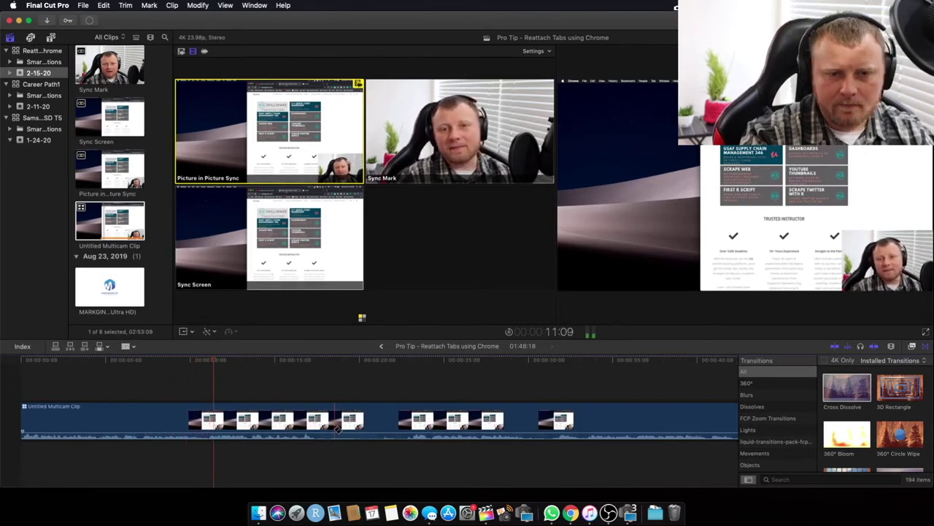
# Split the multicam clip at 17:17 and again 4:22 further on, and delete the section between the cuts
pyautogui.hscroll(3, 338, 431)
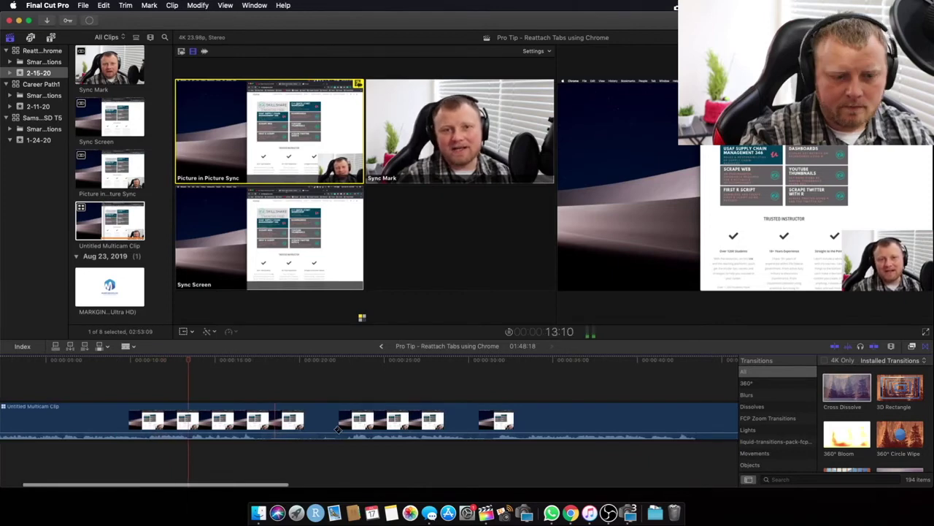
pyautogui.hscroll(4, 337, 429)
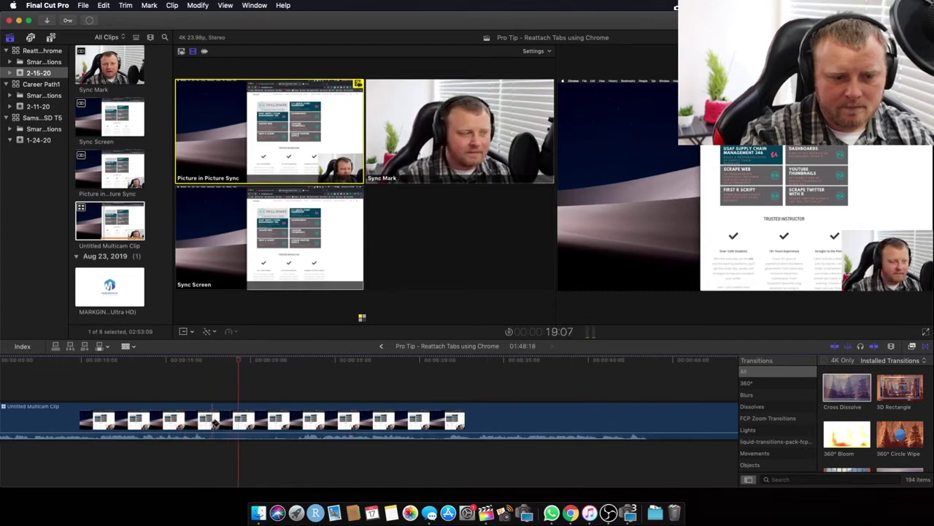
pyautogui.click(212, 422)
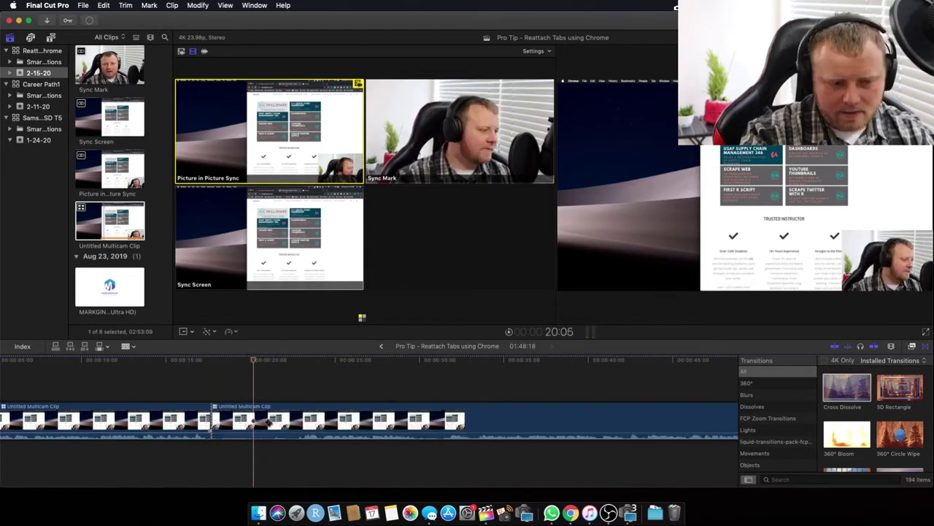
pyautogui.hscroll(3, 355, 424)
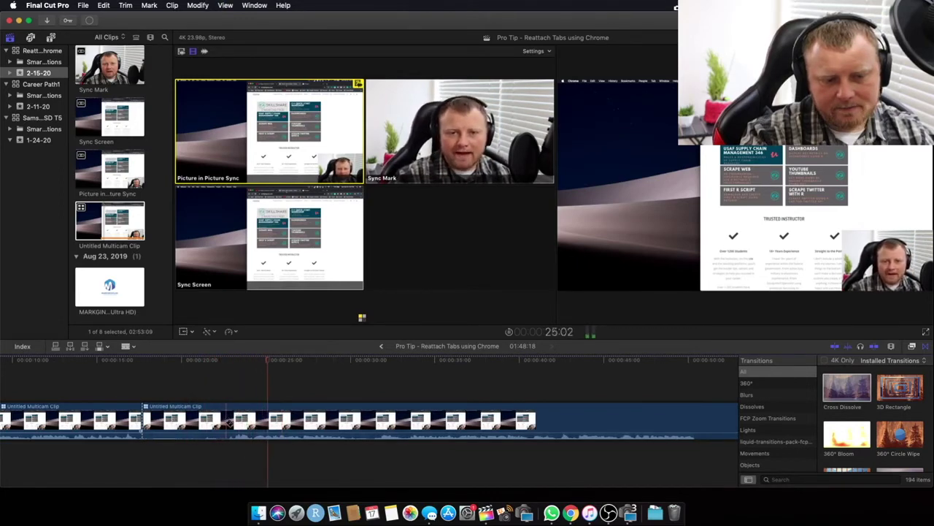
pyautogui.press('space')
pyautogui.press('super+b')
pyautogui.click(210, 425)
pyautogui.press('space')
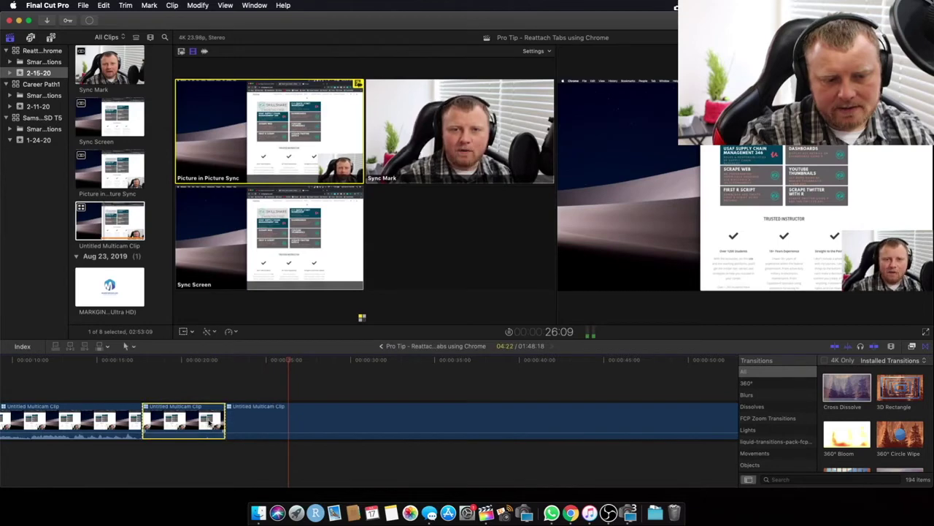
pyautogui.press('Delete')
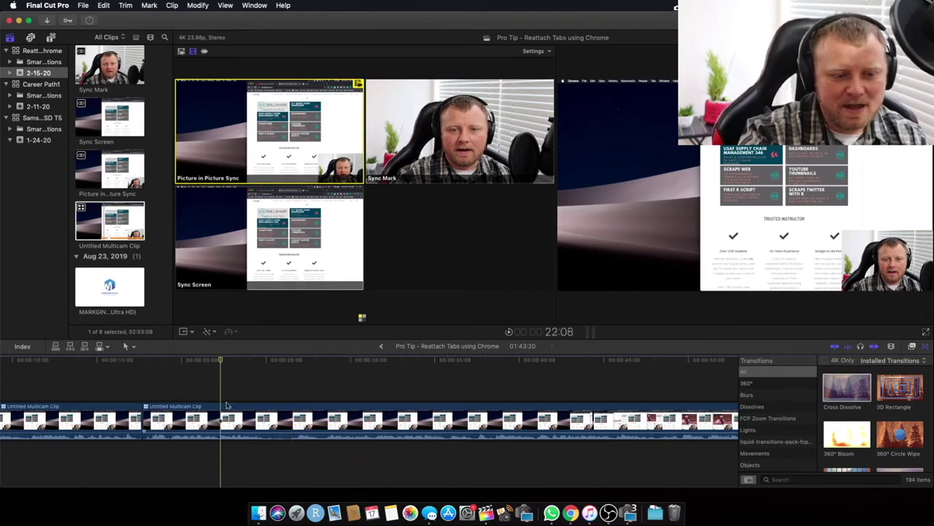
# Copy the logo intro clip from the Samsung Portable SSD T5 Review project and paste it between the two multicam sections at 17:17
pyautogui.click(284, 391)
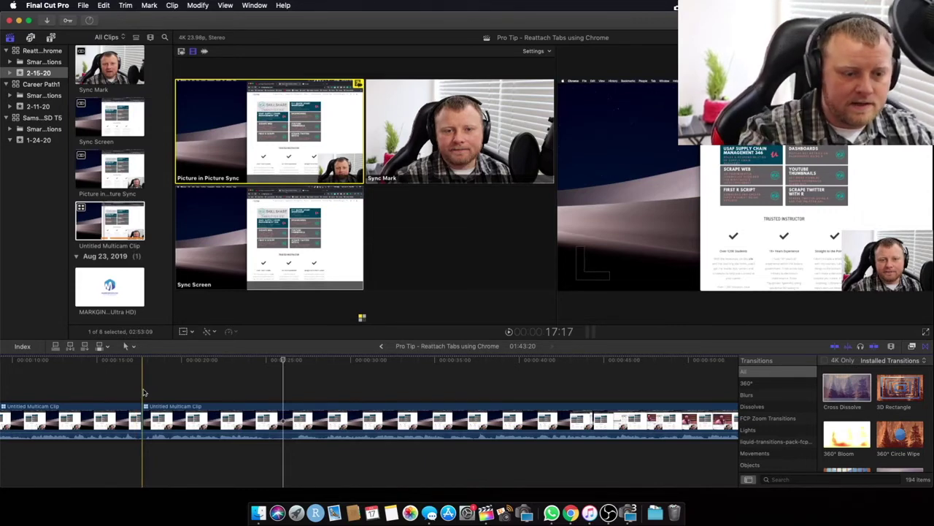
pyautogui.click(40, 118)
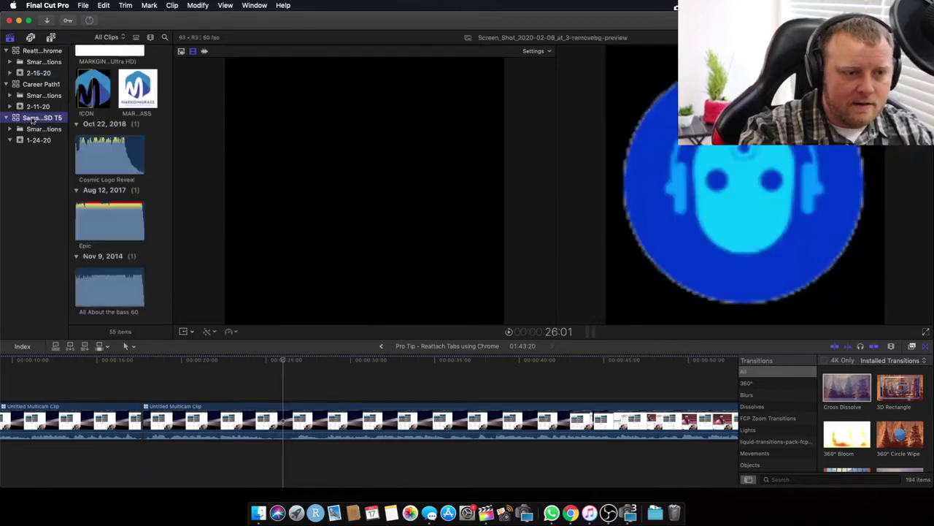
pyautogui.scroll(3, 143, 88)
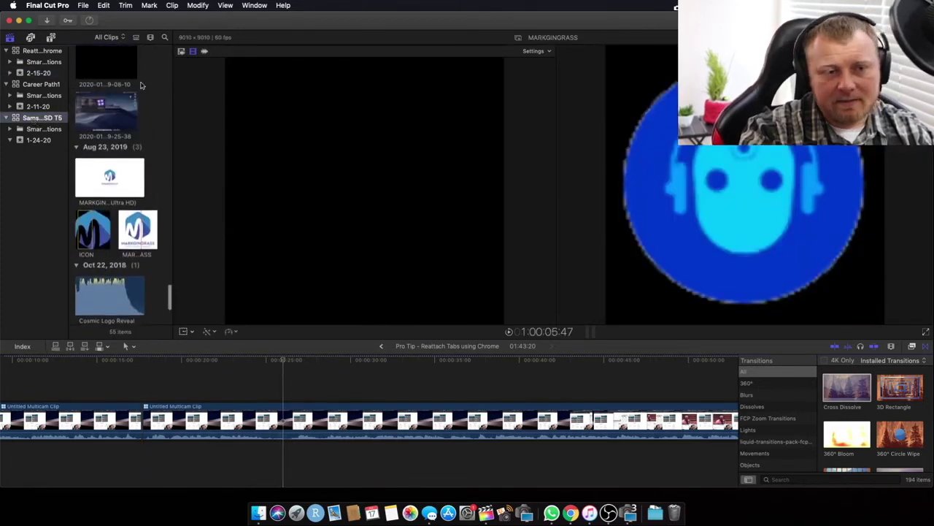
pyautogui.scroll(15, 143, 87)
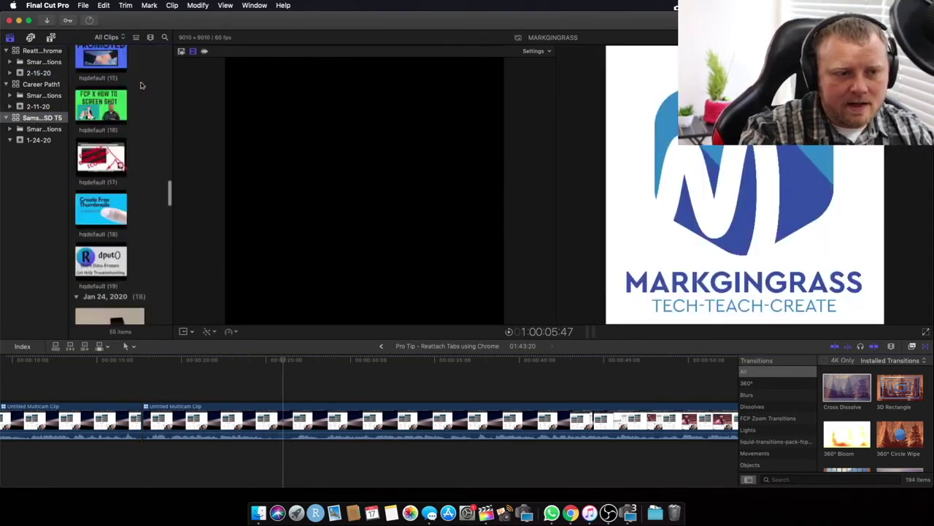
pyautogui.scroll(10, 130, 89)
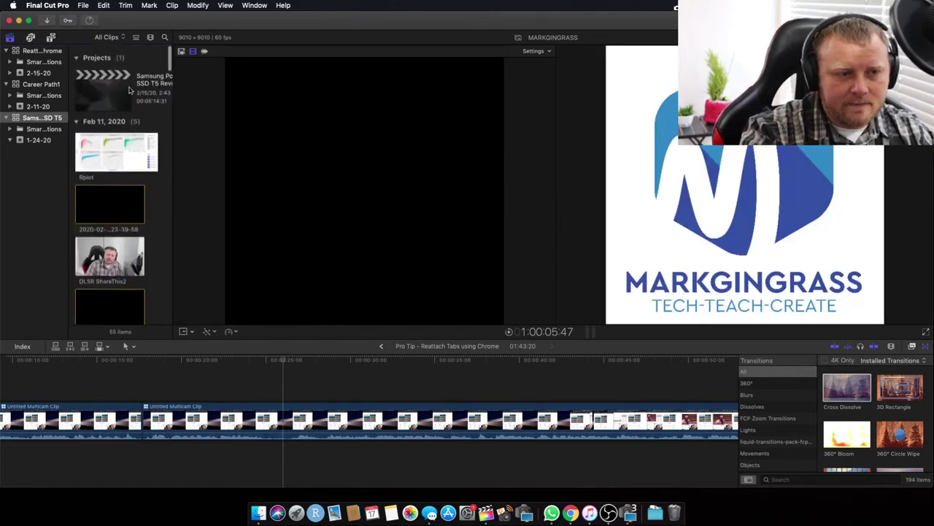
pyautogui.doubleClick(101, 92)
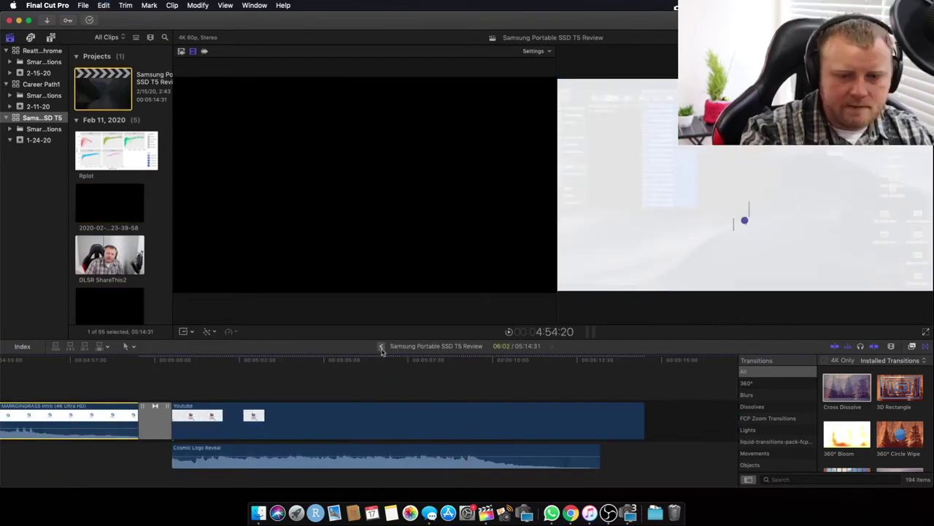
pyautogui.press('super+bracketleft')
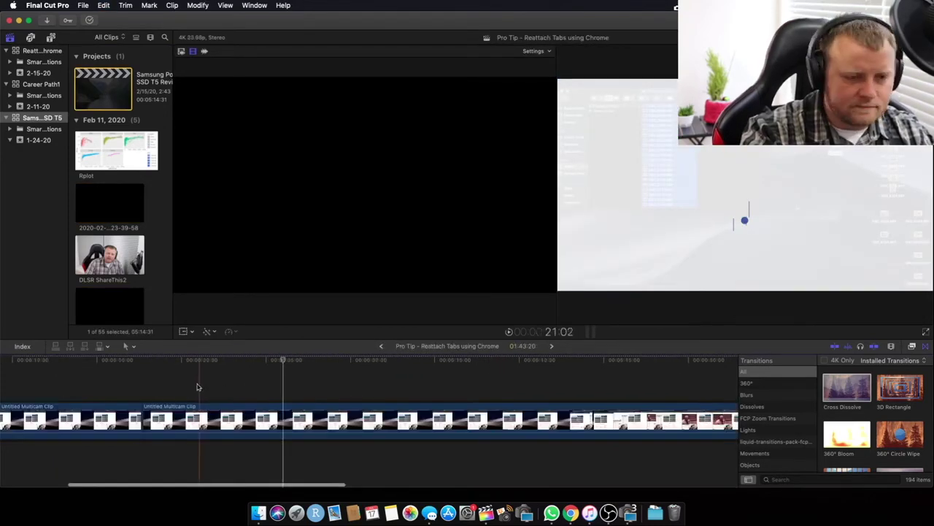
pyautogui.press('super+v')
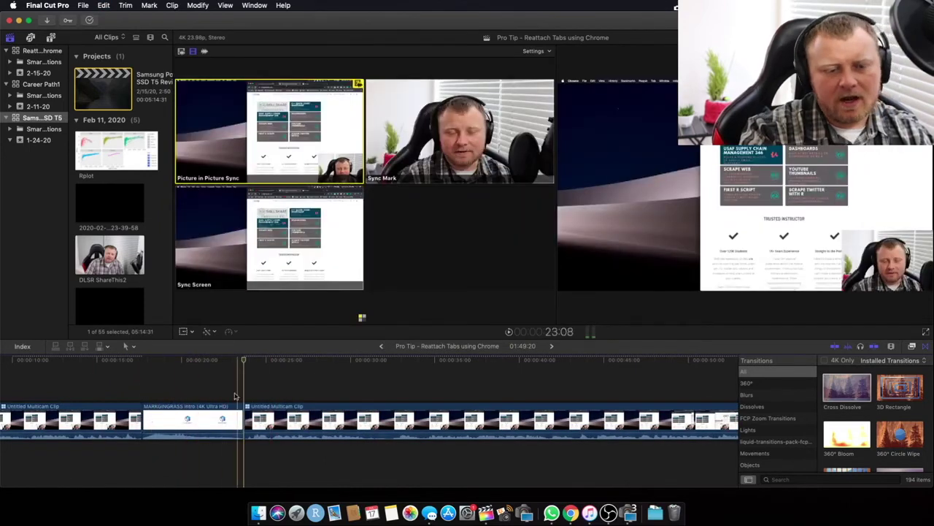
# Add a Cross Dissolve at both ends of the logo intro clip and play through the transitions
pyautogui.moveTo(847, 392); pyautogui.dragTo(150, 423)
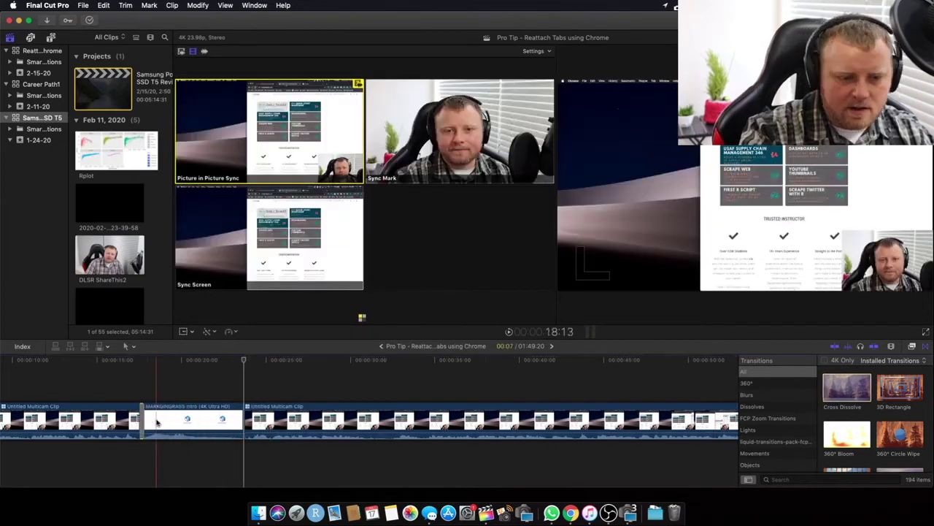
pyautogui.moveTo(852, 391)
pyautogui.mouseDown()
pyautogui.moveTo(285, 401)
pyautogui.moveTo(265, 414)
pyautogui.mouseUp()
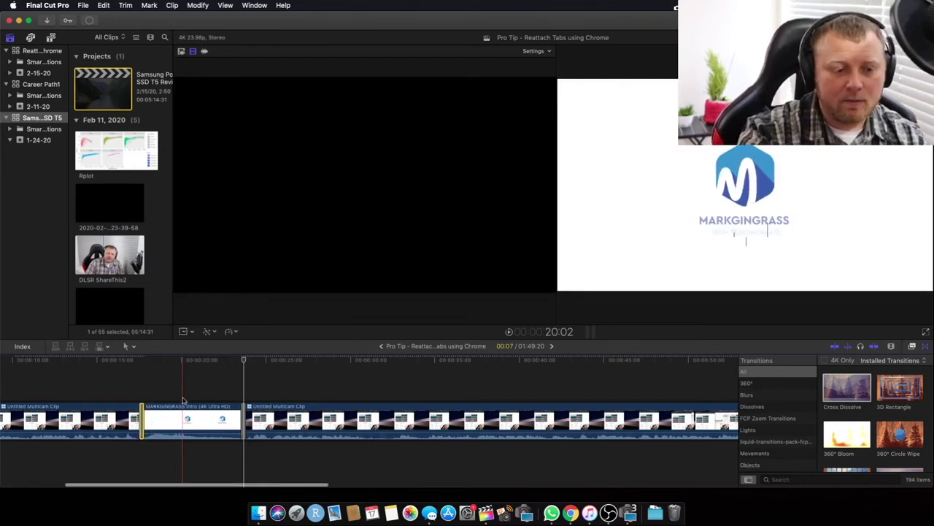
pyautogui.click(123, 392)
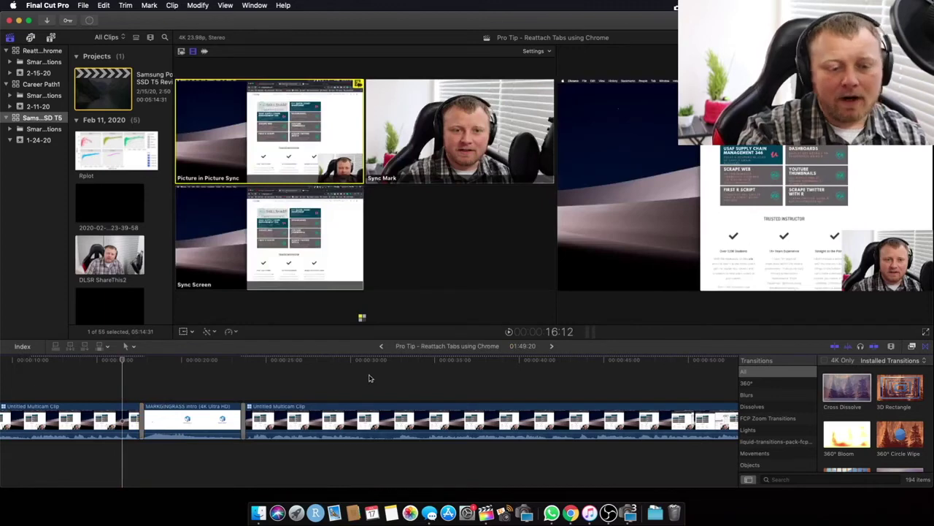
pyautogui.press('space')
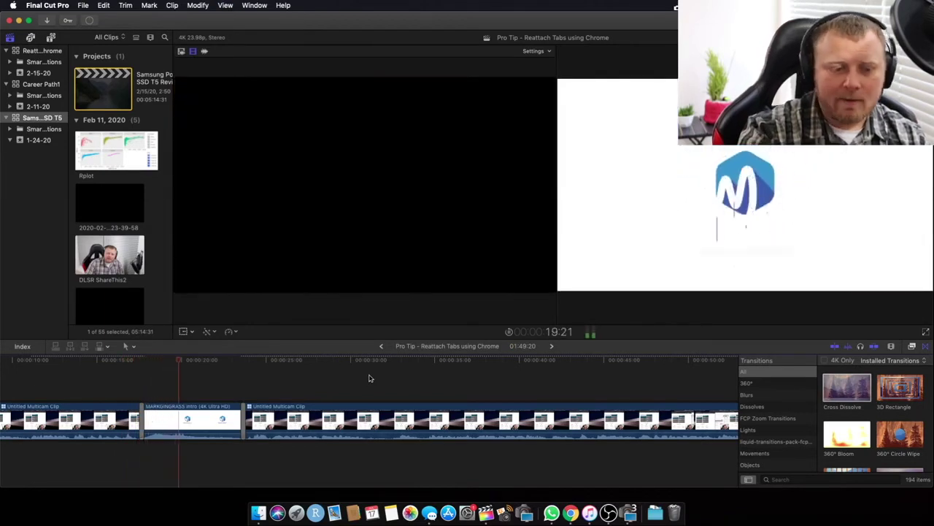
pyautogui.hscroll(5, 371, 378)
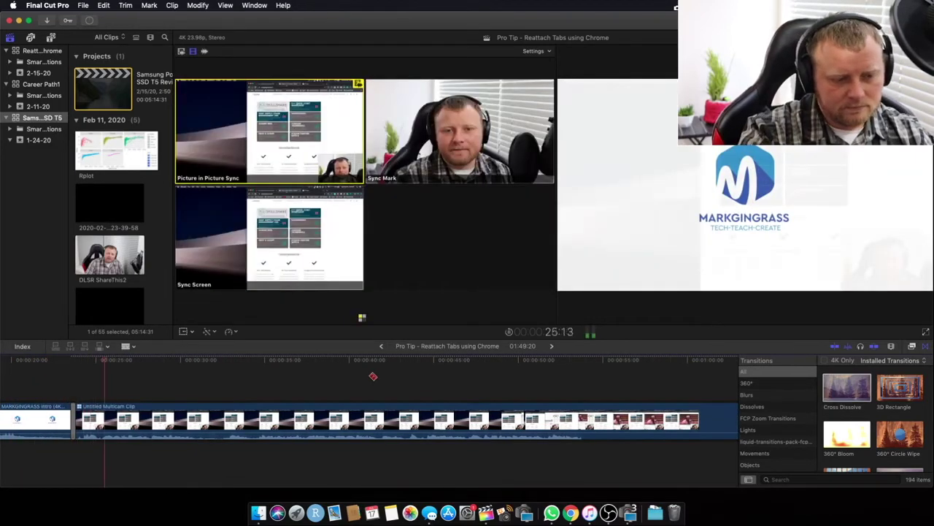
pyautogui.hscroll(-10, 373, 376)
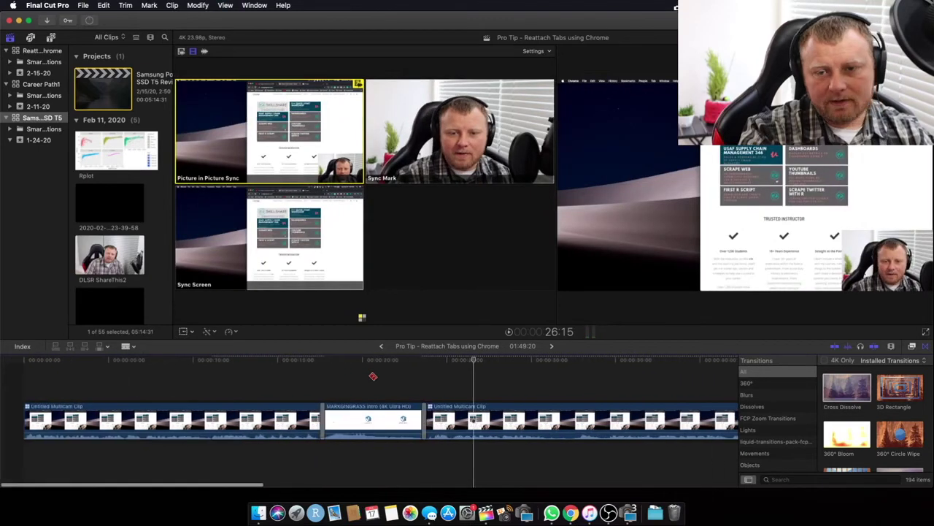
# Switch the opening multicam section to the Sync Mark angle from its start and play the end of it through the logo intro
pyautogui.click(13, 385)
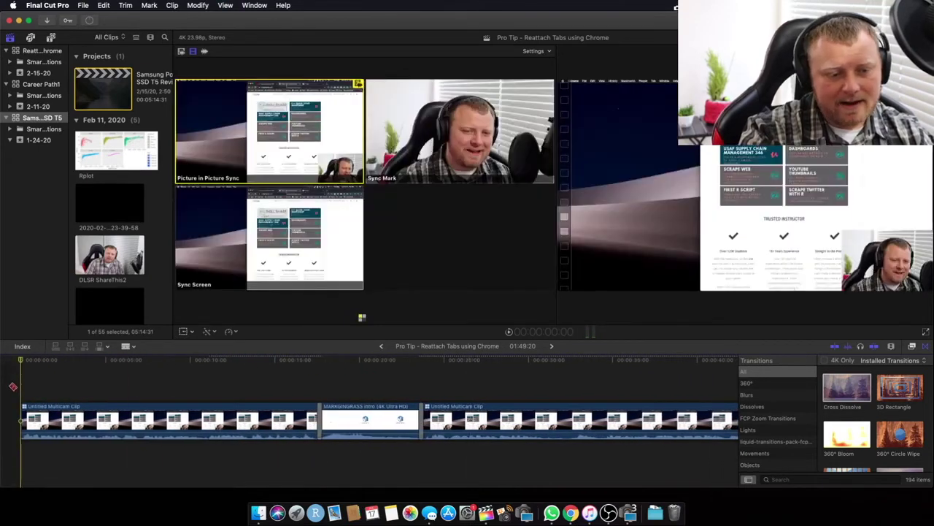
pyautogui.press('space')
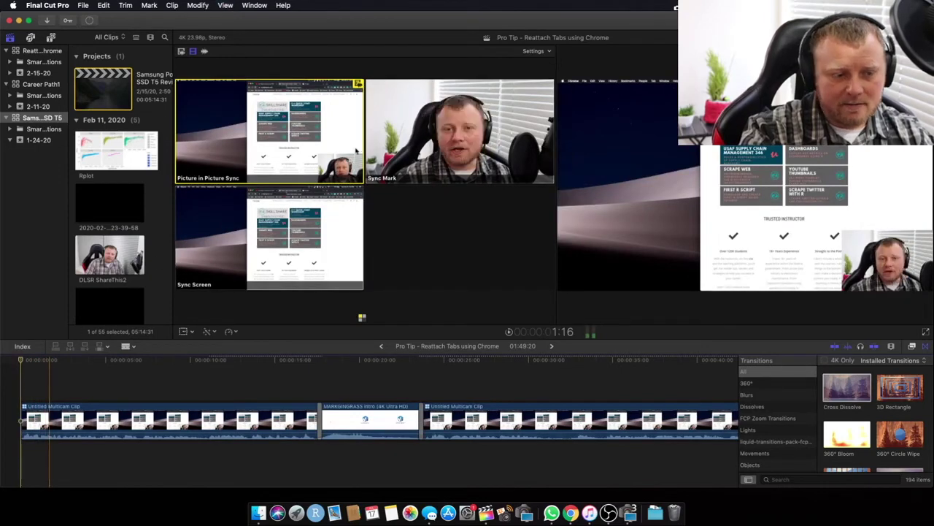
pyautogui.click(461, 146)
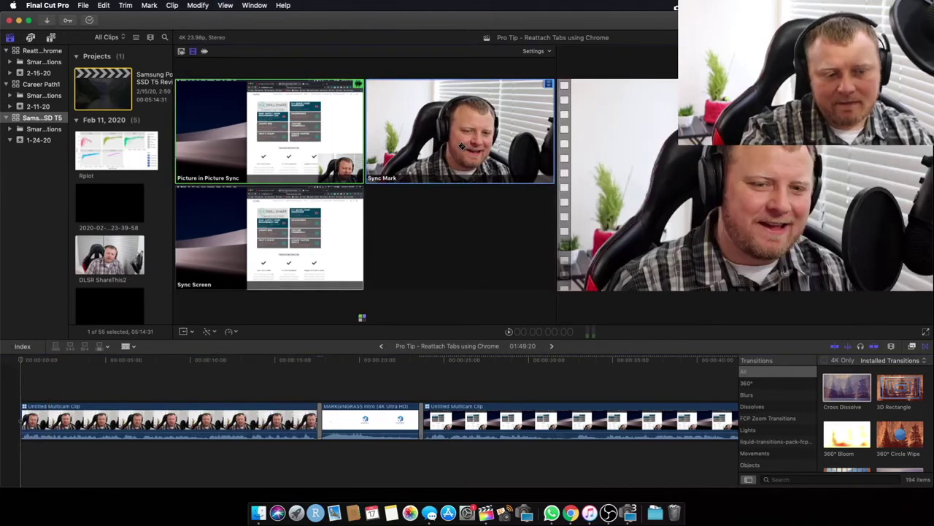
pyautogui.press('space')
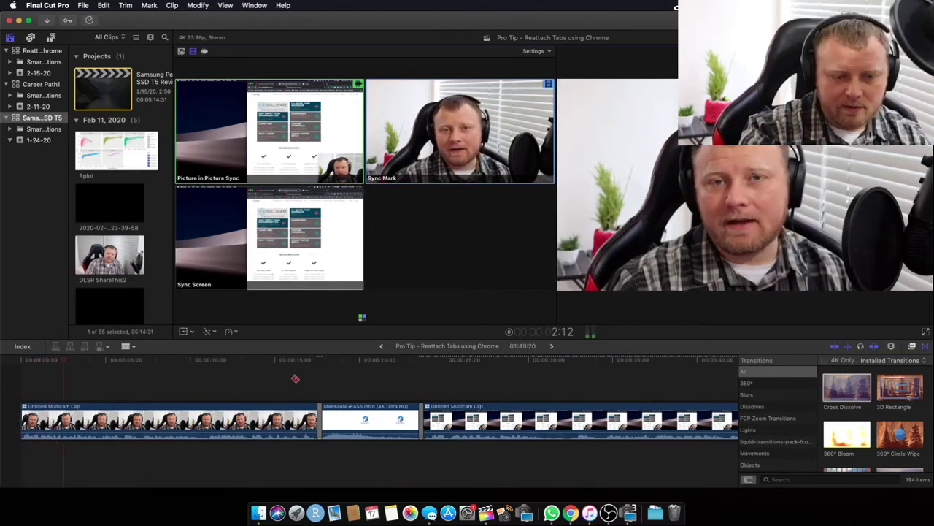
pyautogui.click(295, 378)
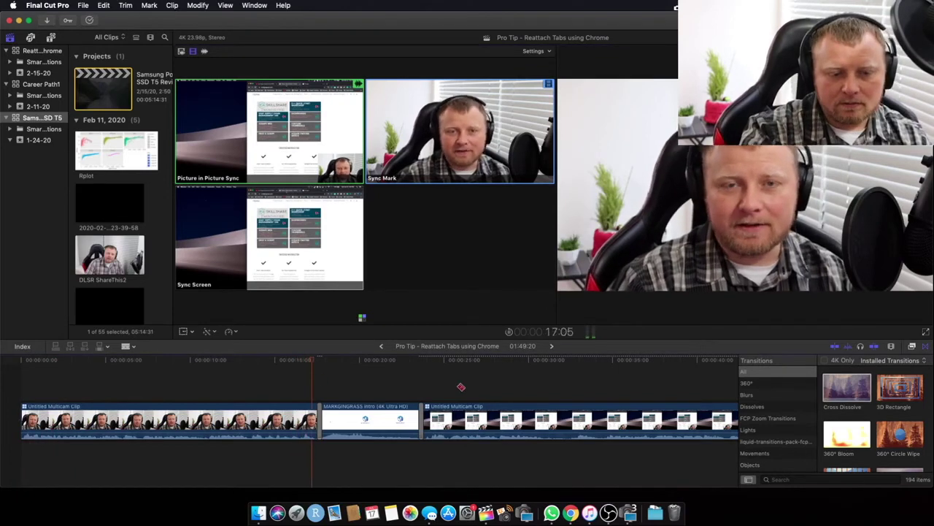
pyautogui.hscroll(5, 506, 384)
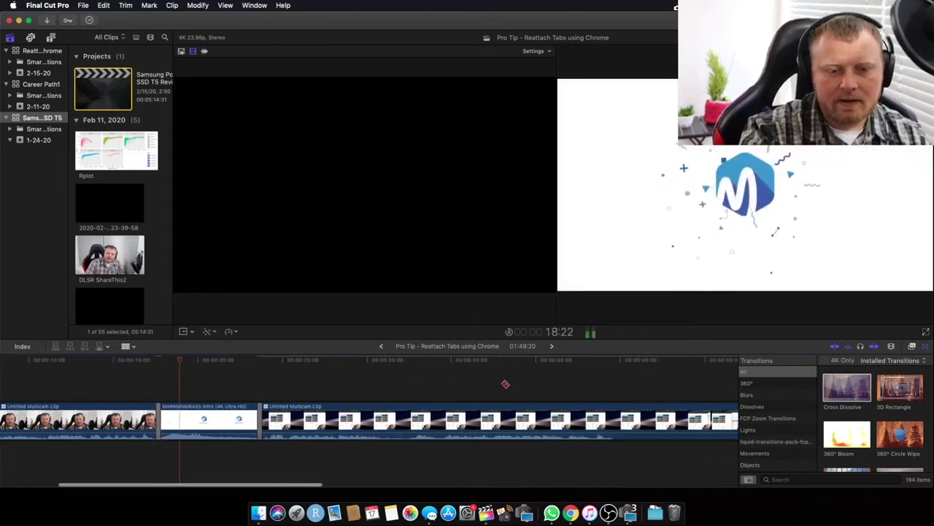
pyautogui.hscroll(4, 505, 384)
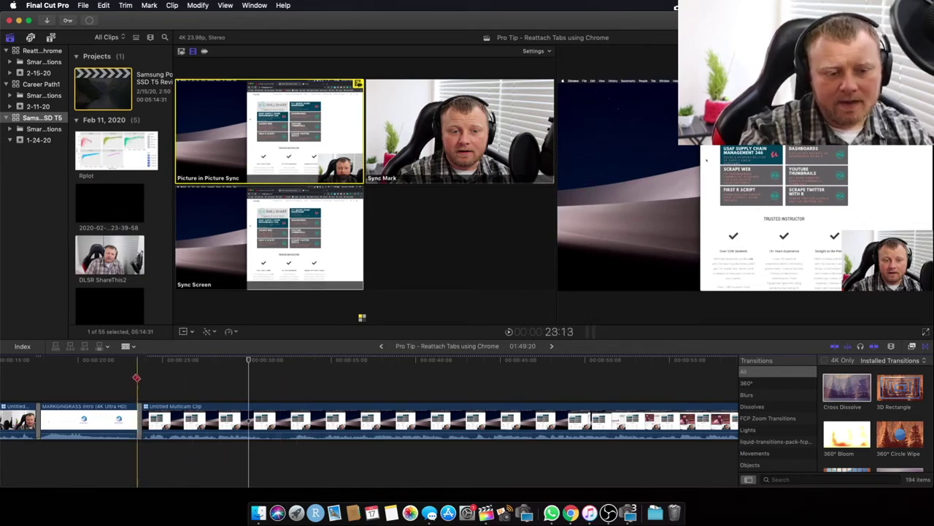
# Set the active video angle of the multicam section after the logo intro to Sync Mark
pyautogui.press('Left')
pyautogui.click(165, 429)
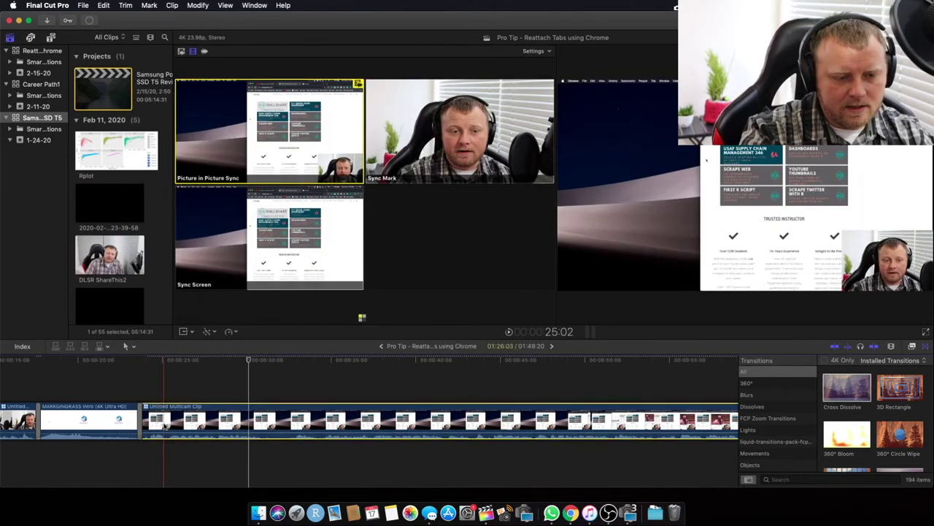
pyautogui.rightClick(165, 428)
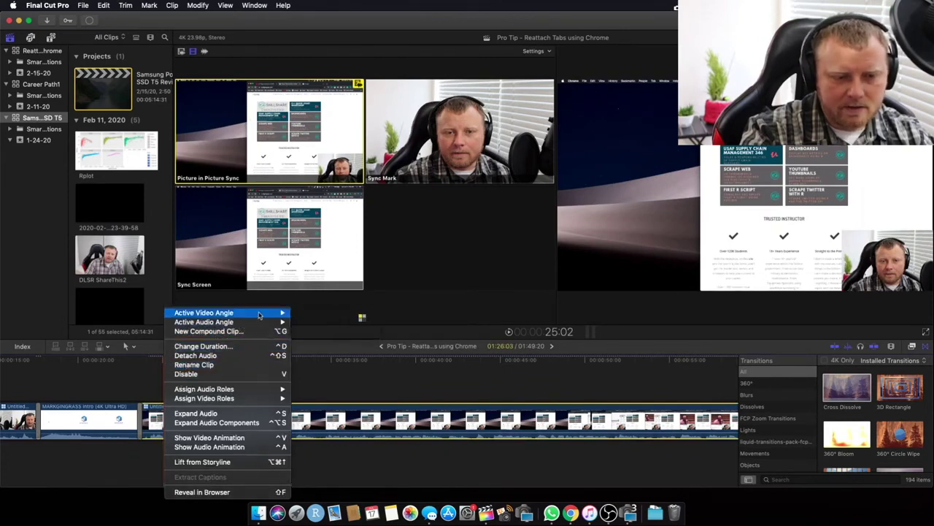
pyautogui.moveTo(234, 313)
pyautogui.click(333, 323)
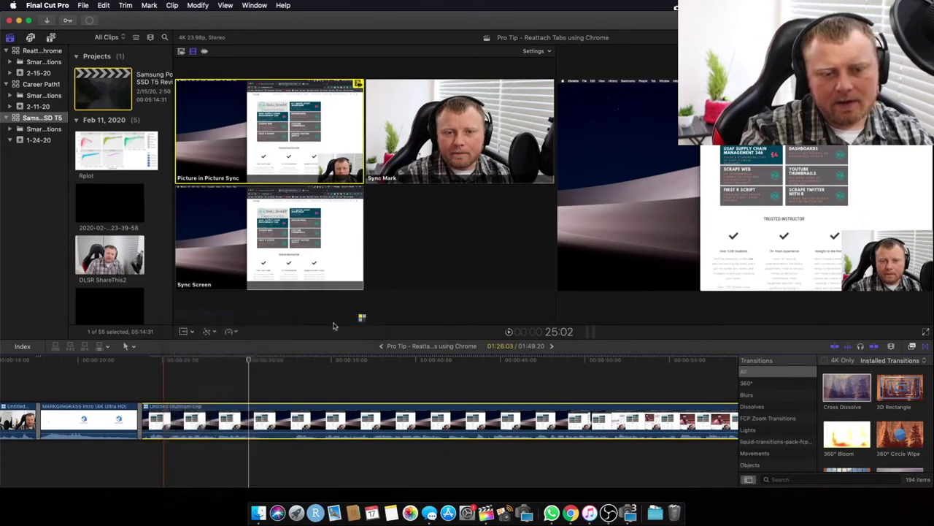
# Play past the logo intro, cut to the Picture in Picture Sync angle and delete the Sync Mark section between the intro and that cut
pyautogui.click(112, 376)
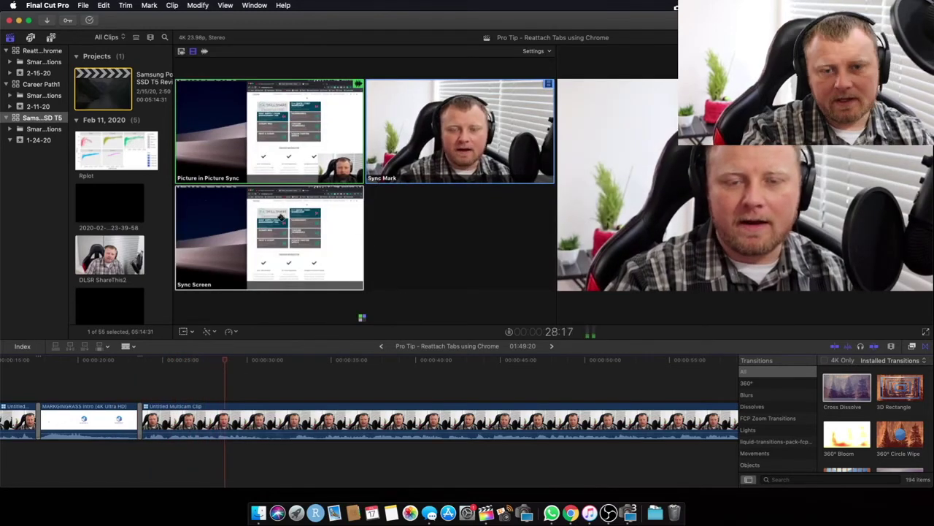
pyautogui.click(292, 146)
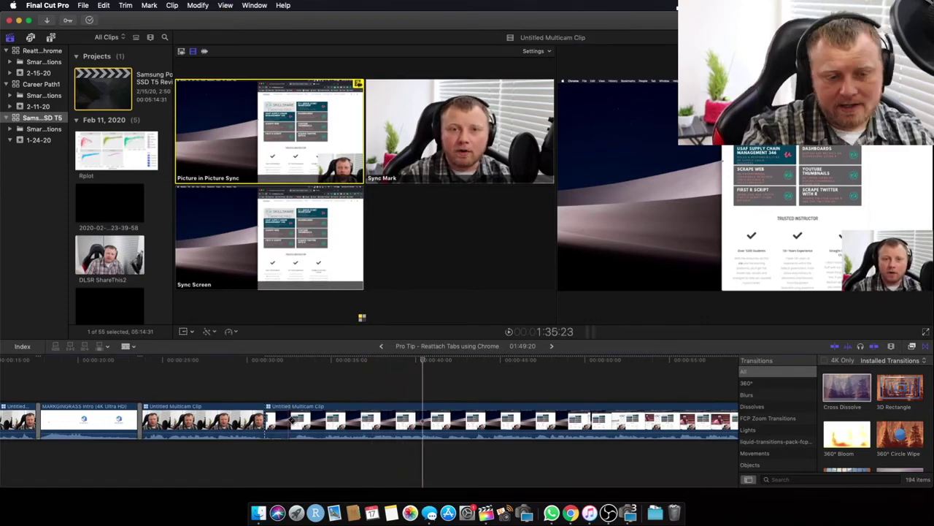
pyautogui.click(243, 422)
pyautogui.press('Delete')
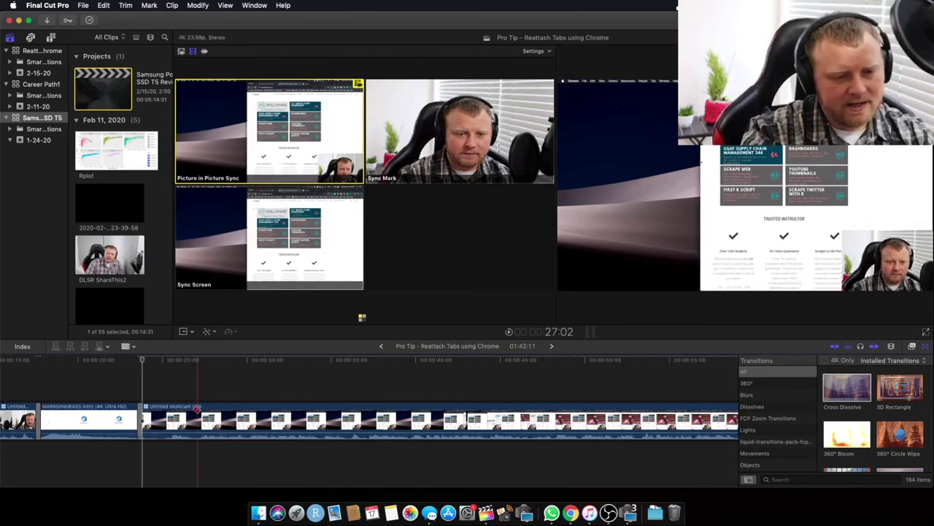
# Review the start of the multicam section after the logo intro, split it about one second in and delete the short piece
pyautogui.click(153, 372)
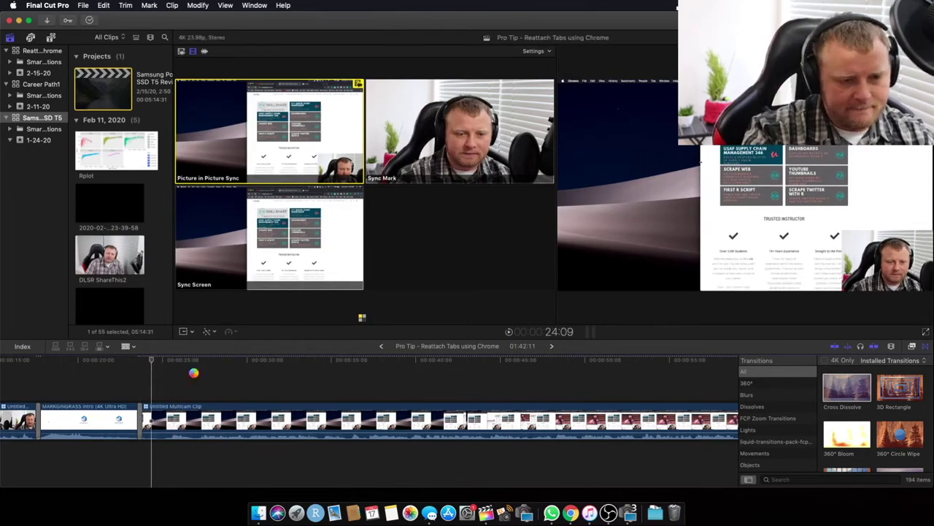
pyautogui.press('space')
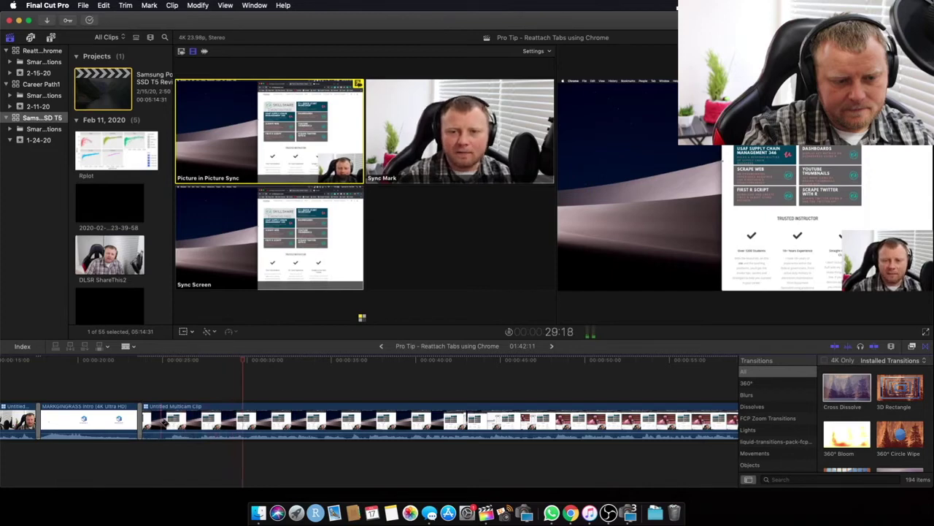
pyautogui.click(163, 423)
pyautogui.press('a')
pyautogui.click(155, 424)
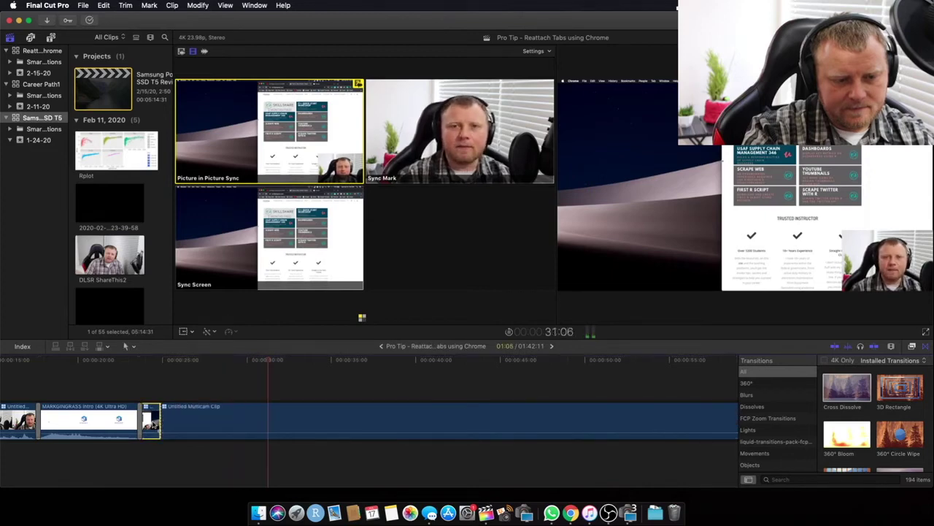
pyautogui.press('BackSpace')
pyautogui.press('space')
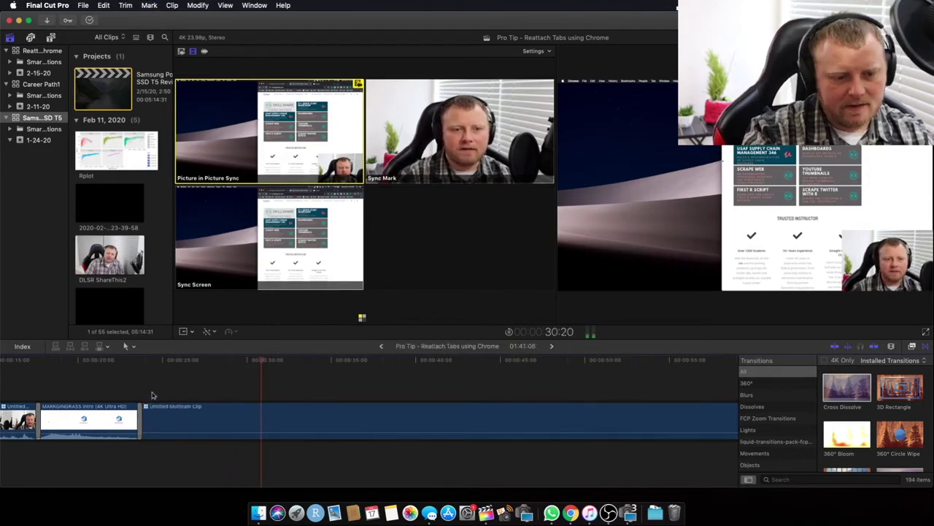
# Change the active video angle of the remaining multicam section after the logo intro to Sync Mark
pyautogui.rightClick(163, 420)
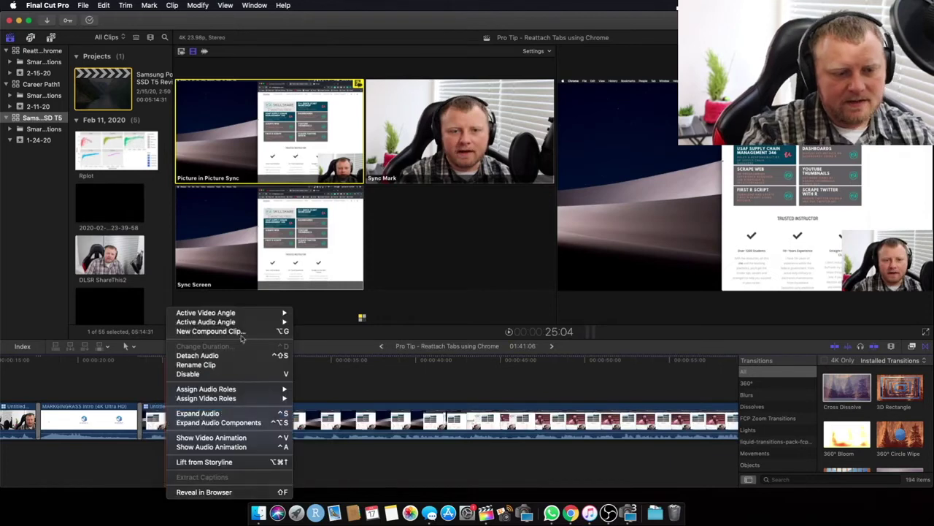
pyautogui.moveTo(252, 315)
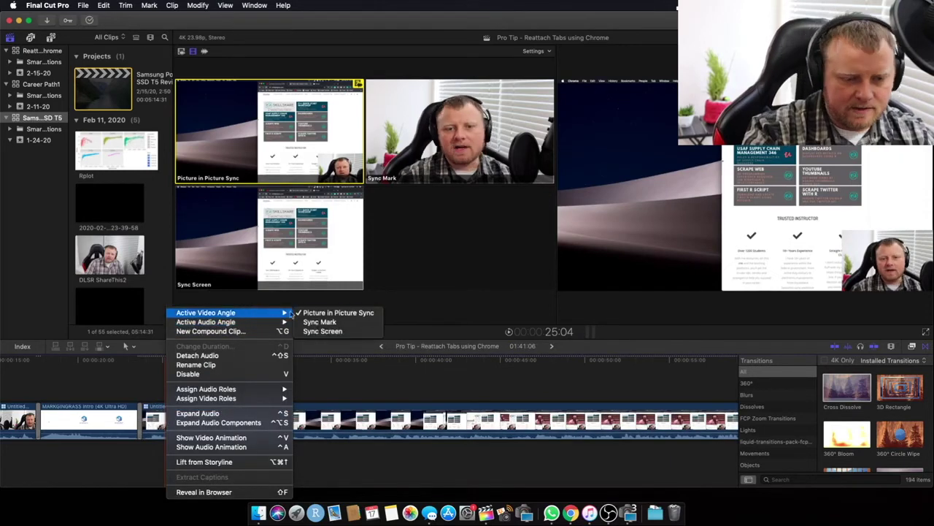
pyautogui.click(347, 325)
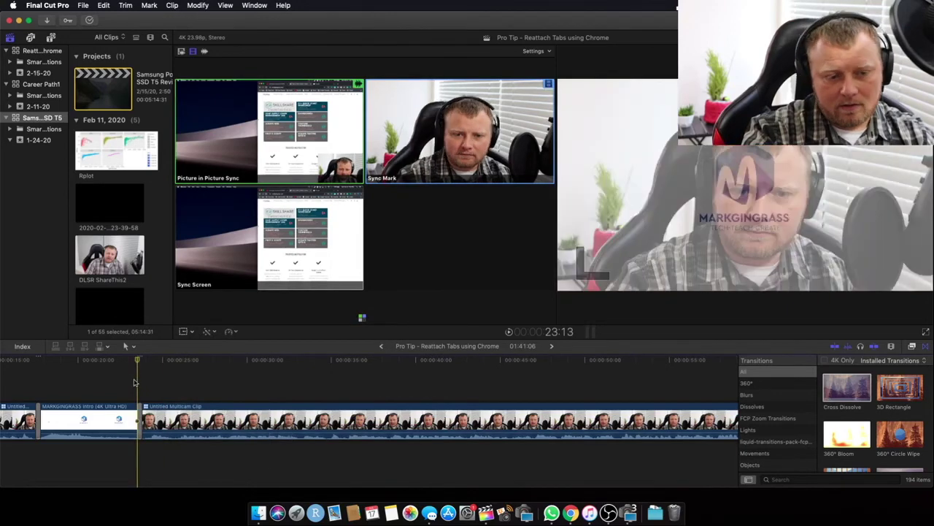
# Play from 23:13 and cut to Sync Screen at about 0:29, Picture in Picture Sync at about 0:38 and Sync Mark at about 0:52
pyautogui.press('space')
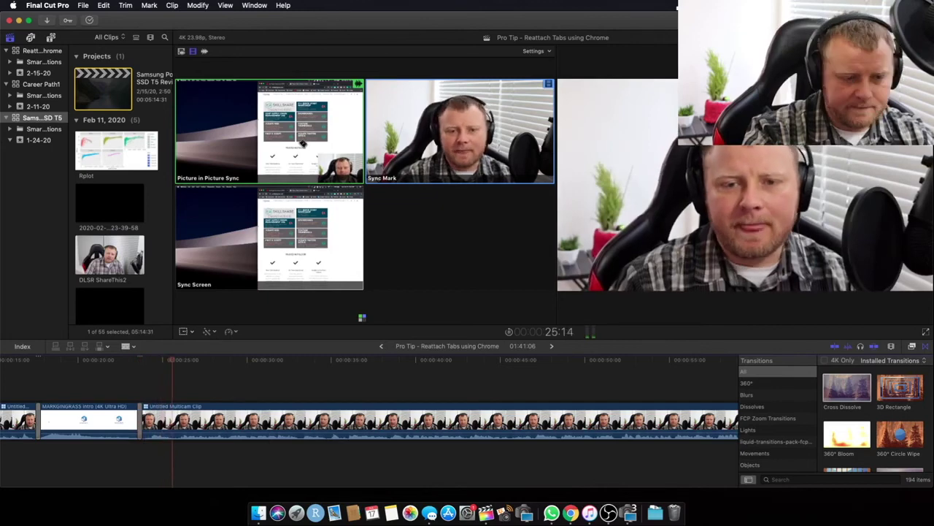
pyautogui.click(298, 238)
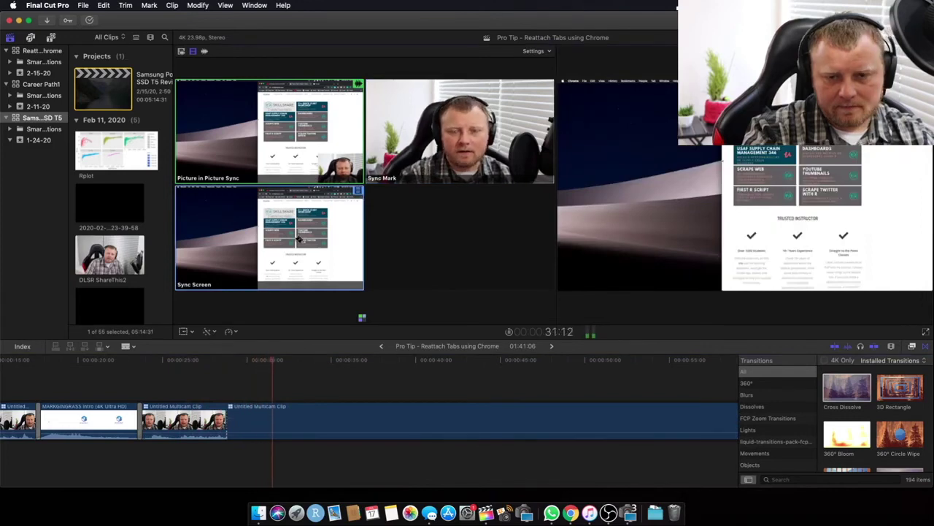
pyautogui.click(320, 137)
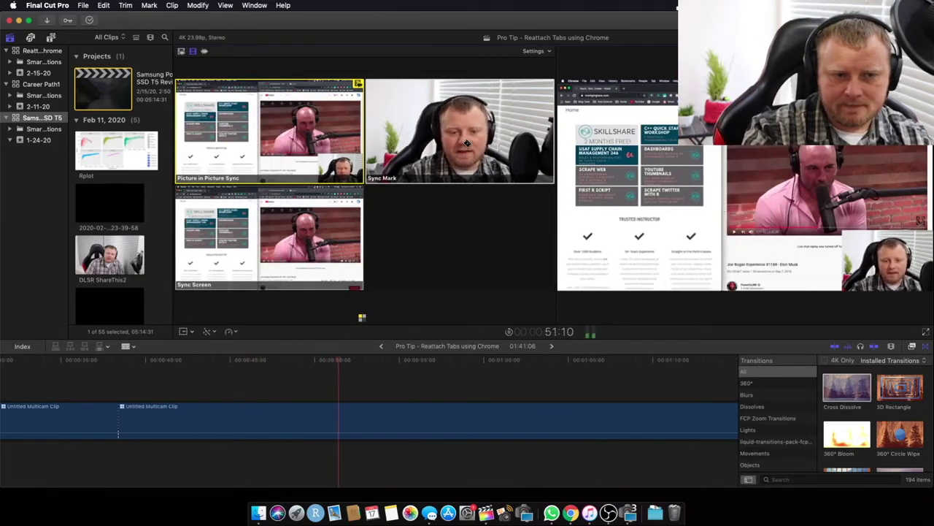
pyautogui.click(468, 144)
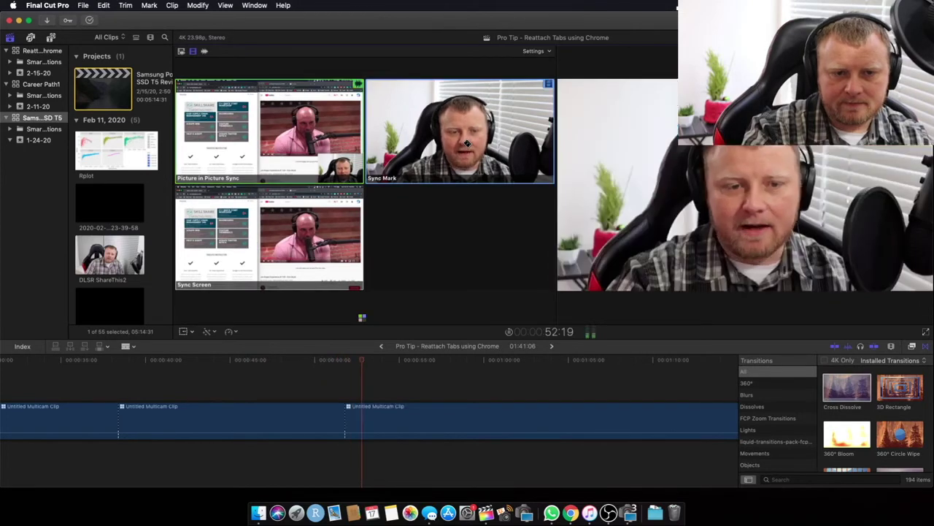
# Continue playback and cut to Sync Screen at about 0:55, Picture in Picture Sync at about 1:08 and Sync Mark at about 1:15
pyautogui.click(262, 222)
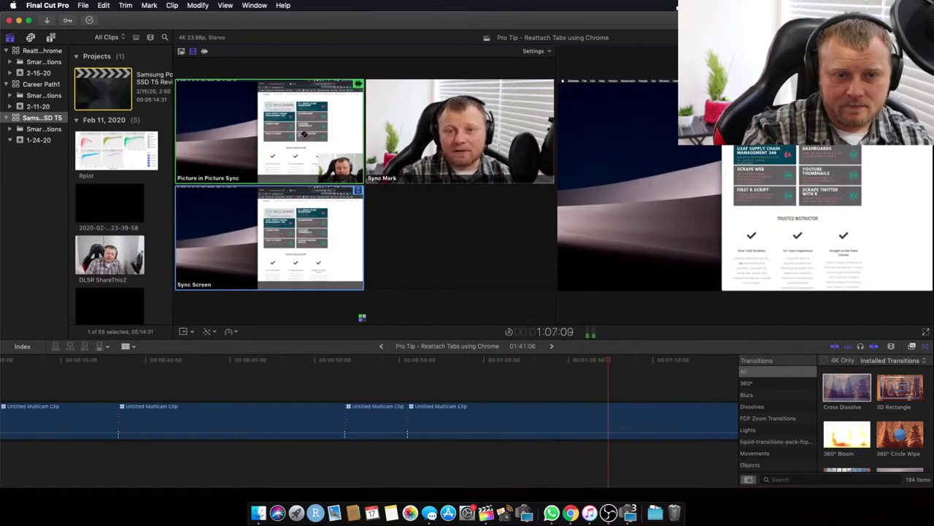
pyautogui.click(305, 134)
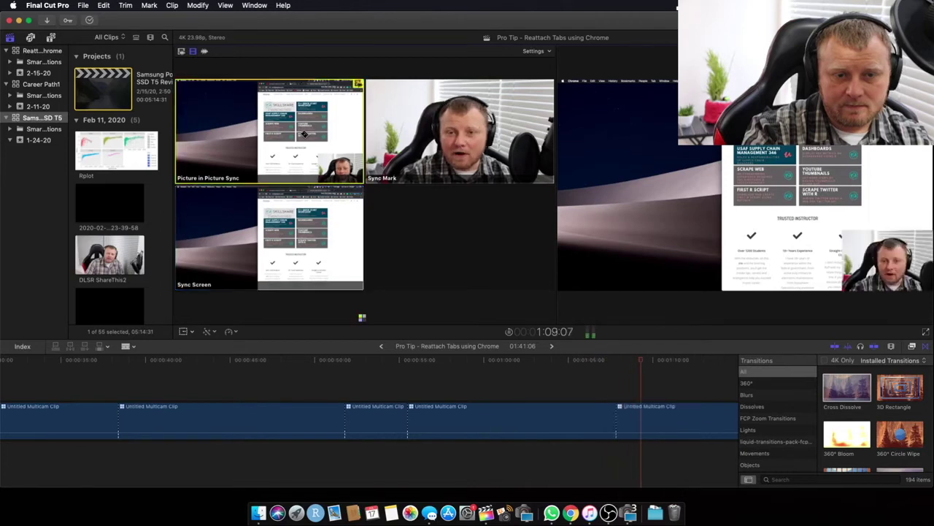
pyautogui.hscroll(10, 571, 384)
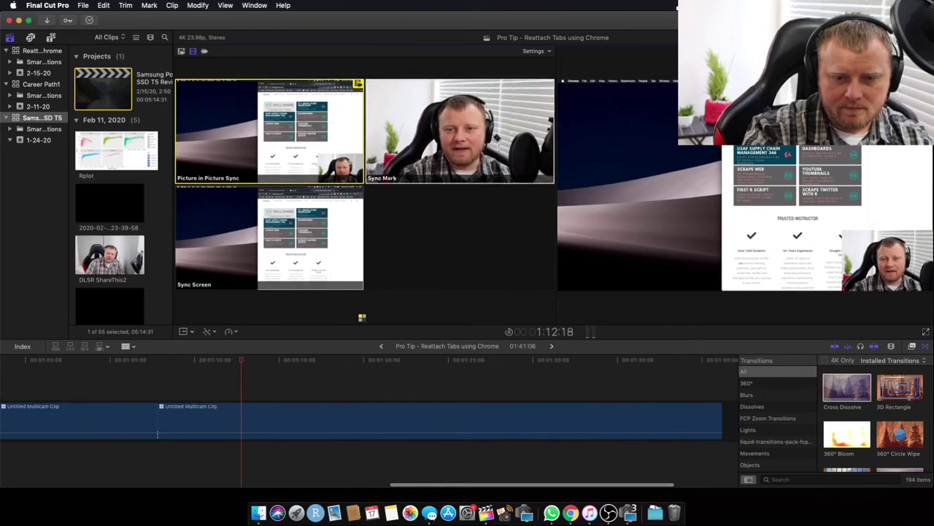
pyautogui.press('2')
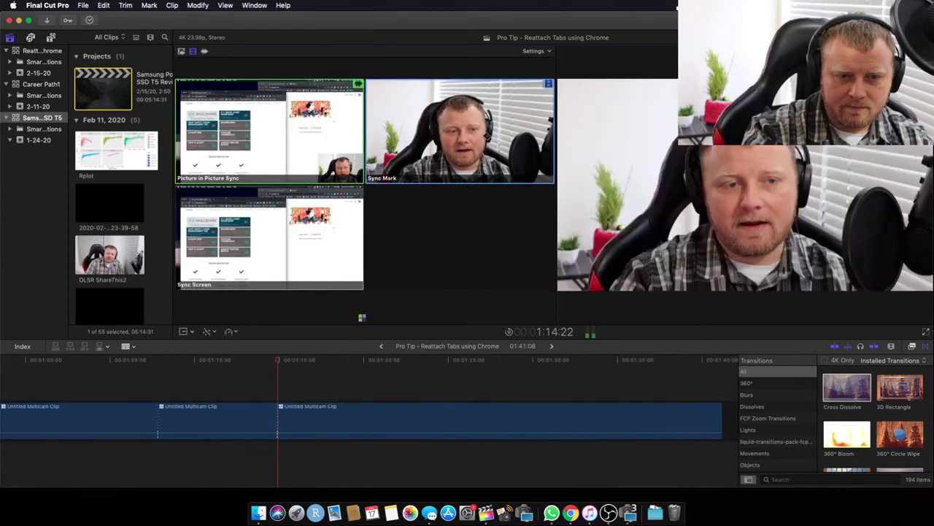
# Cut to Picture in Picture Sync at about 1:19, replay from 1:19:21 and cut to Sync Mark at about 1:30
pyautogui.hscroll(3, 524, 384)
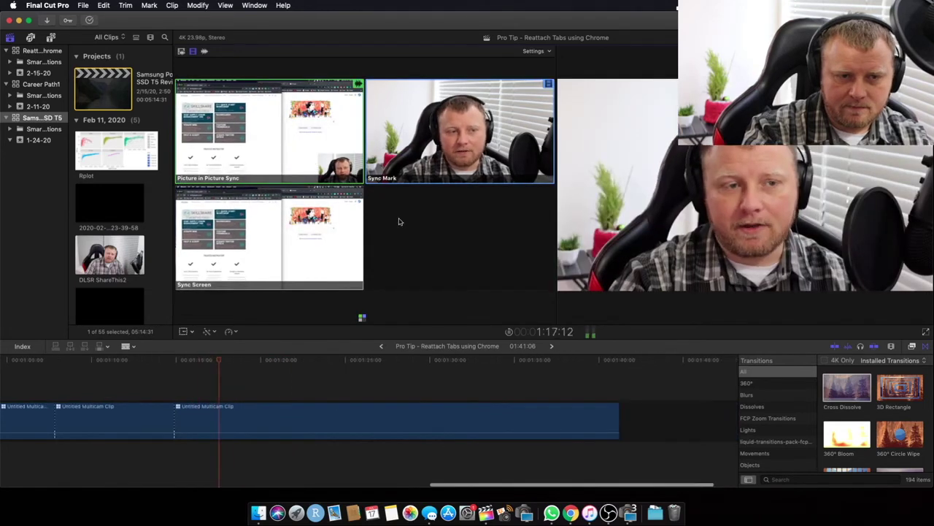
pyautogui.click(252, 113)
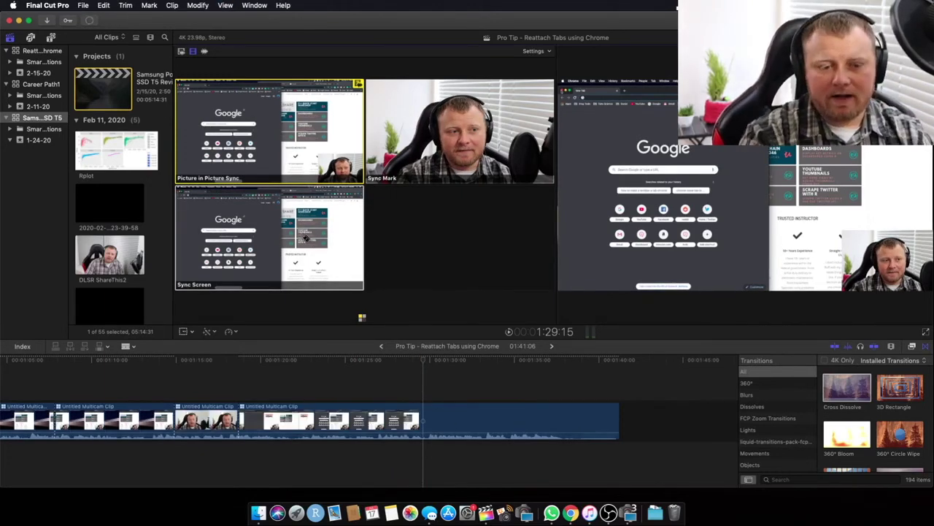
pyautogui.click(258, 384)
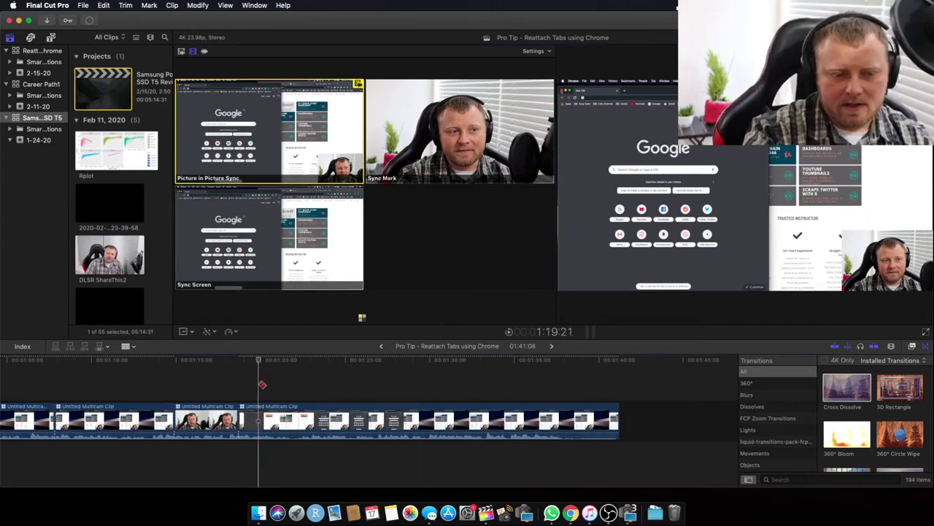
pyautogui.press('space')
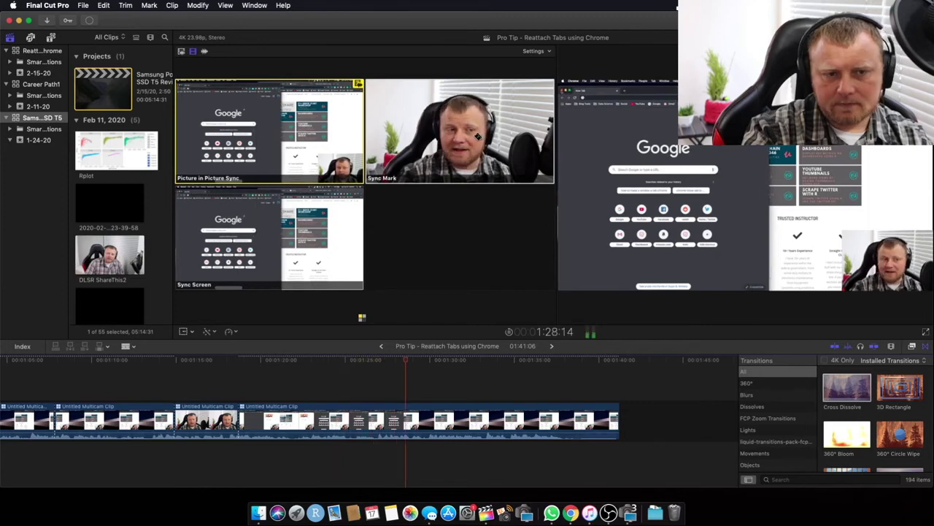
pyautogui.click(488, 134)
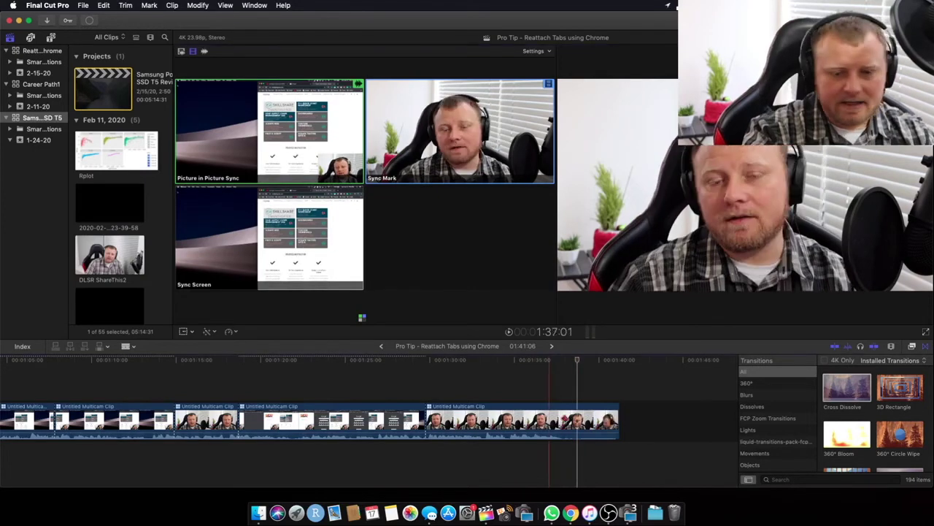
# Split the last multicam section at 1:38:00 and delete the part after the cut
pyautogui.press('2')
pyautogui.press('c')
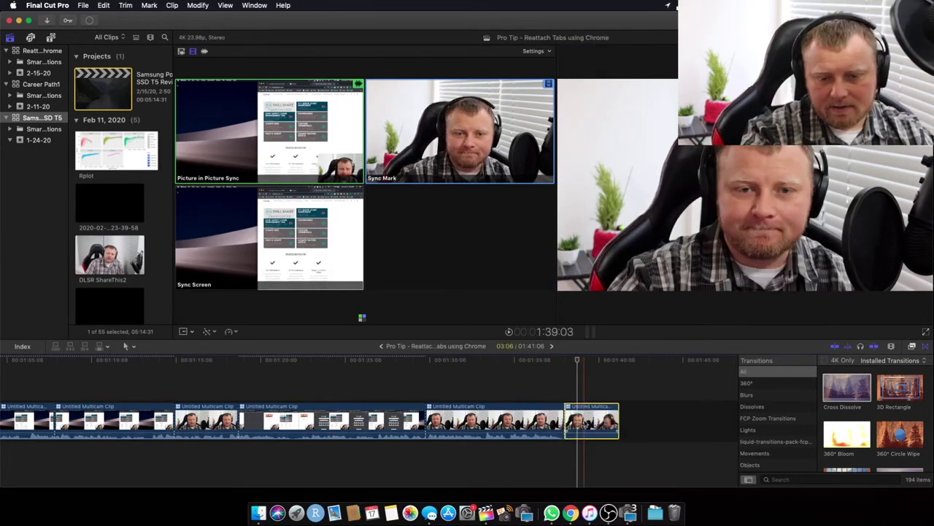
pyautogui.press('BackSpace')
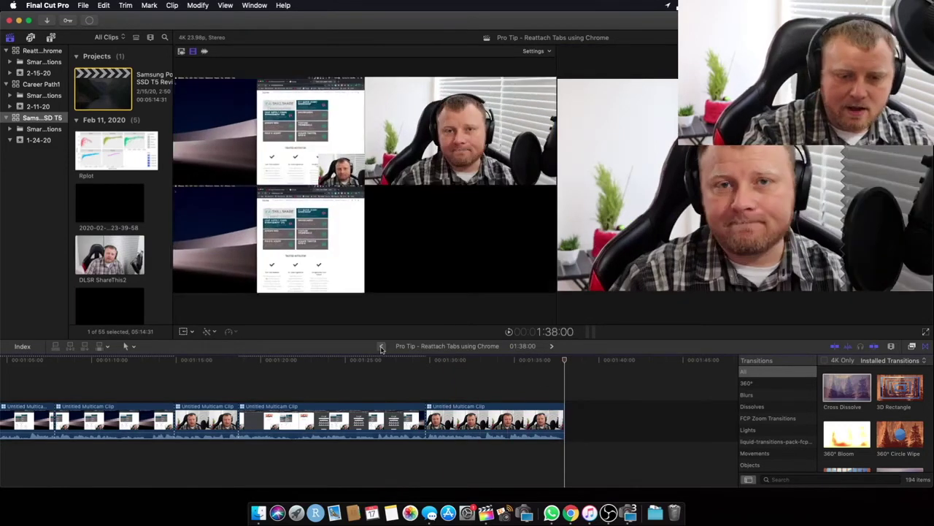
# Copy the Youtube end screen and Cosmic Logo Reveal audio from the Samsung Portable SSD T5 Review project to the Pro Tip project's end at 1:38:00
pyautogui.doubleClick(121, 87)
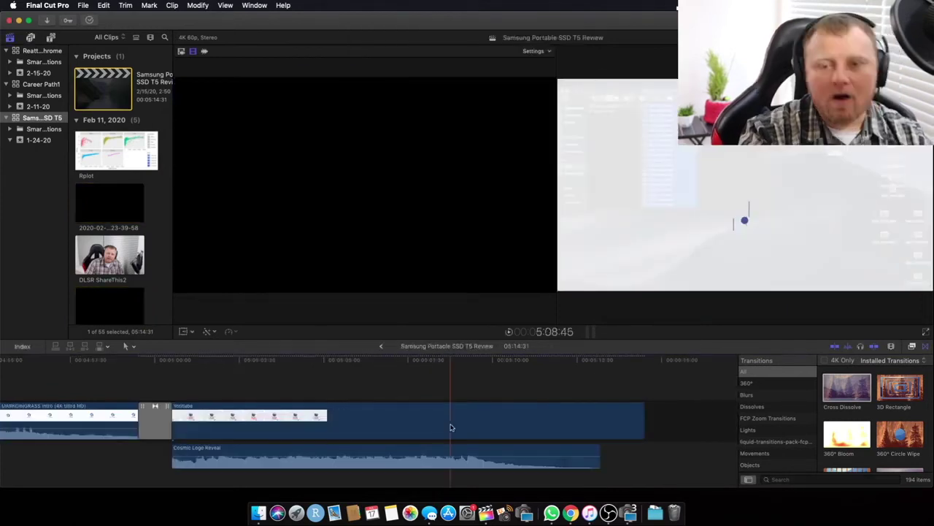
pyautogui.click(325, 415)
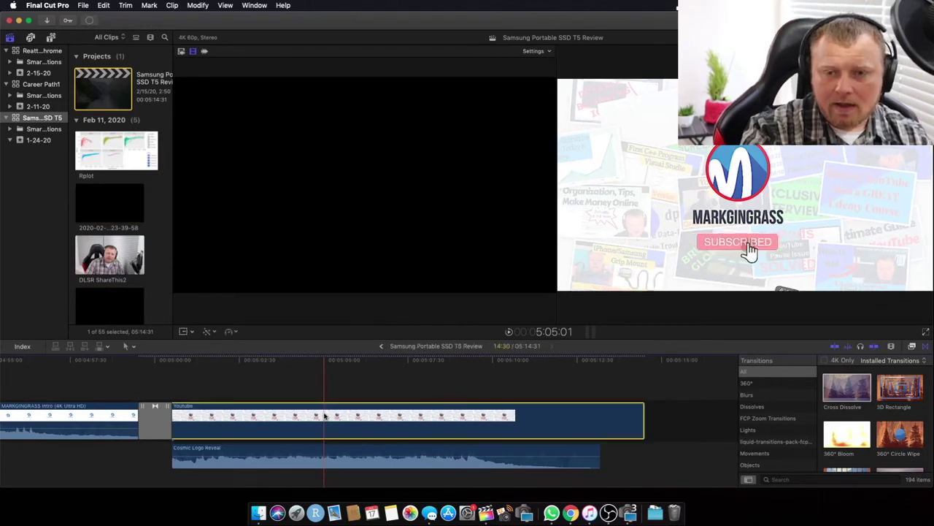
pyautogui.click(308, 452)
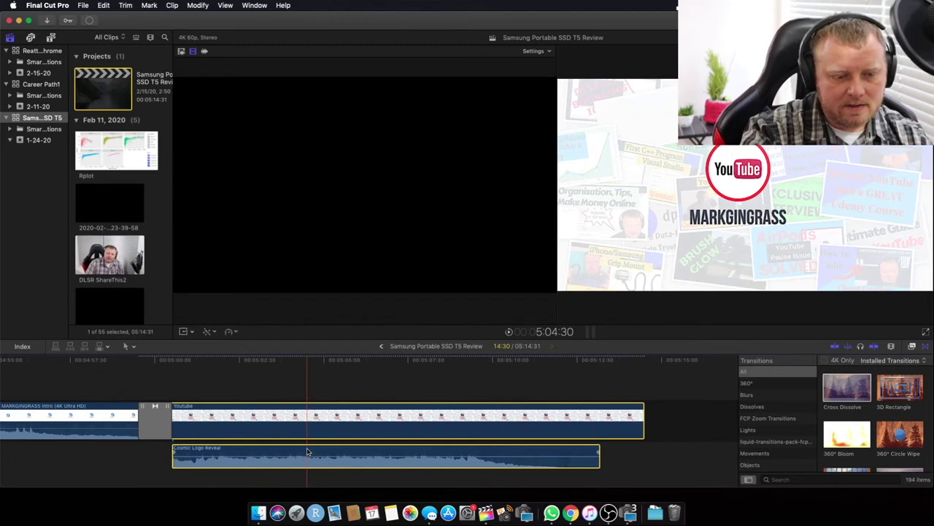
pyautogui.click(381, 346)
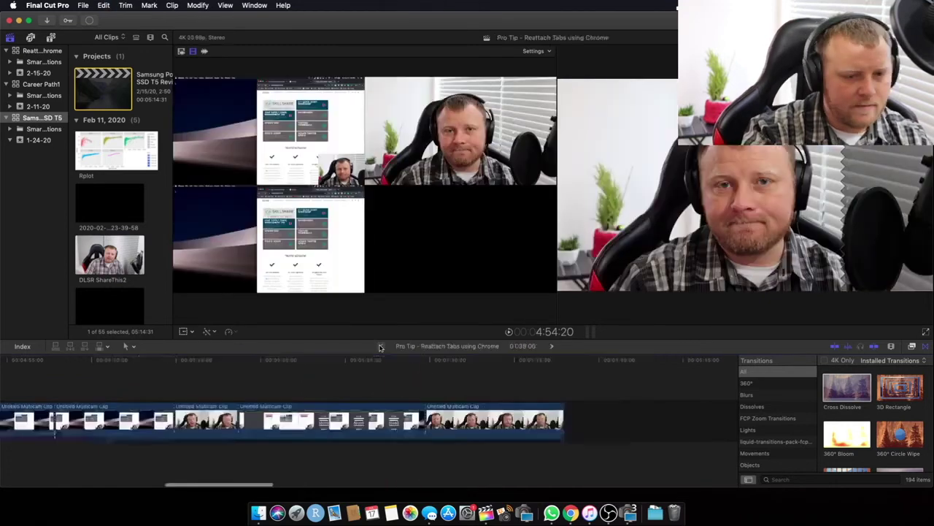
pyautogui.click(563, 388)
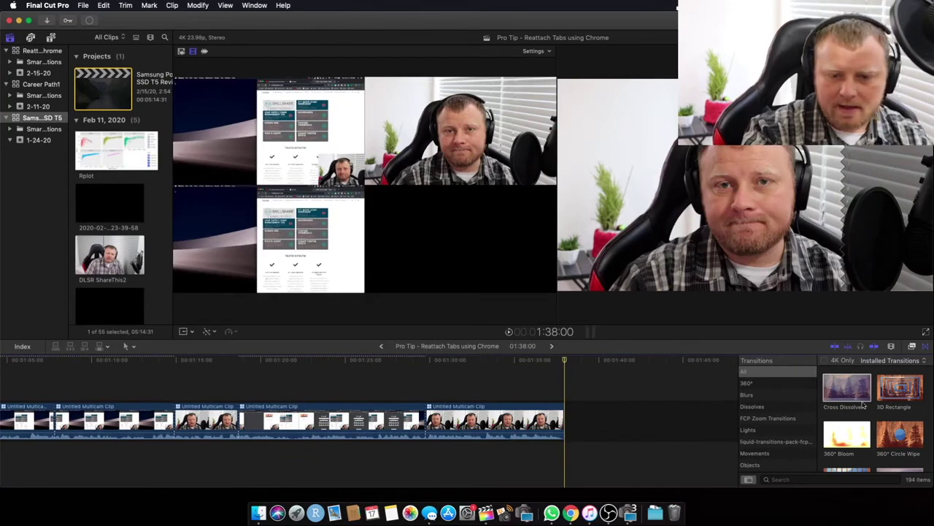
pyautogui.press('super+v')
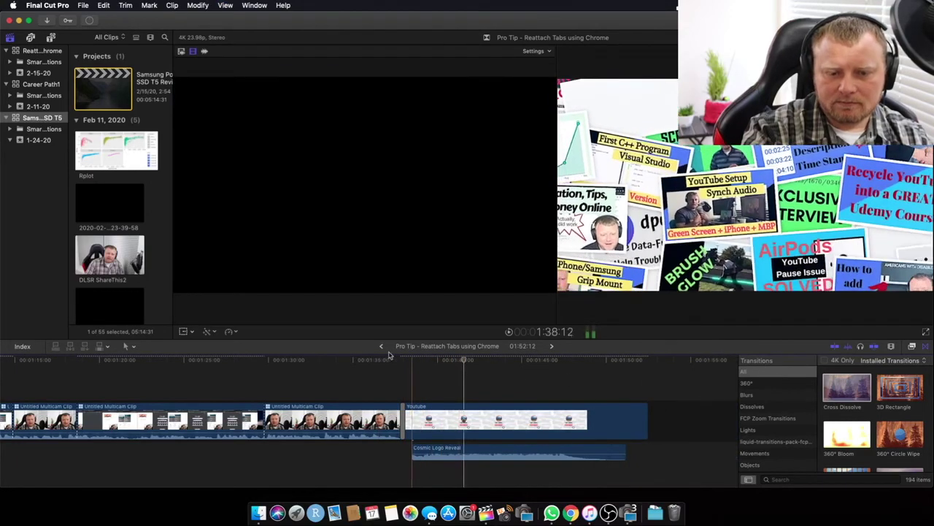
# Add a 360° Bloom transition to the start of the first multicam clip and lengthen it slightly
pyautogui.hscroll(-15, 303, 380)
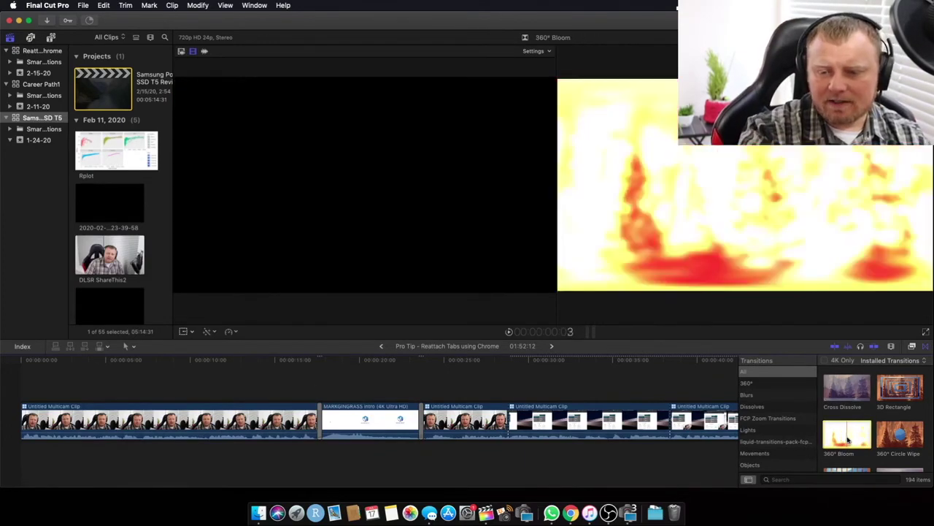
pyautogui.moveTo(850, 436); pyautogui.dragTo(12, 415)
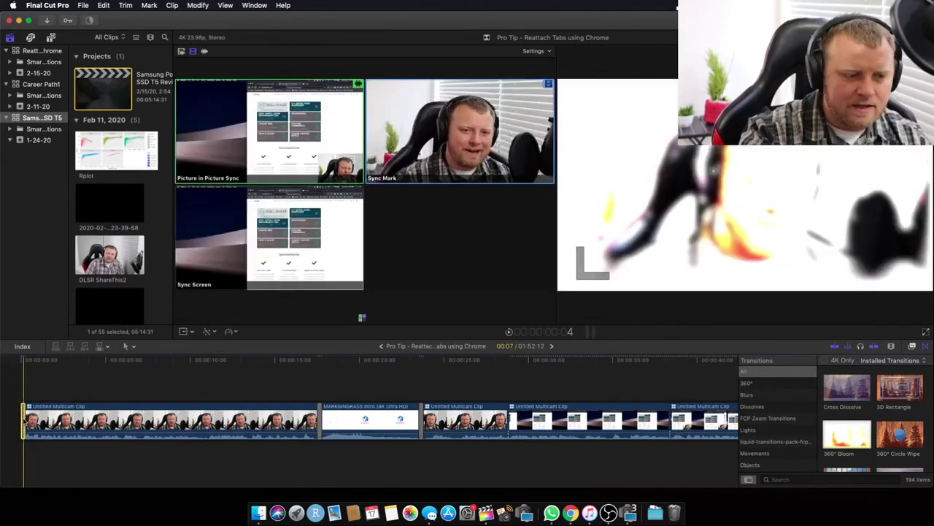
pyautogui.press('super+equal')
pyautogui.press('super+equal')
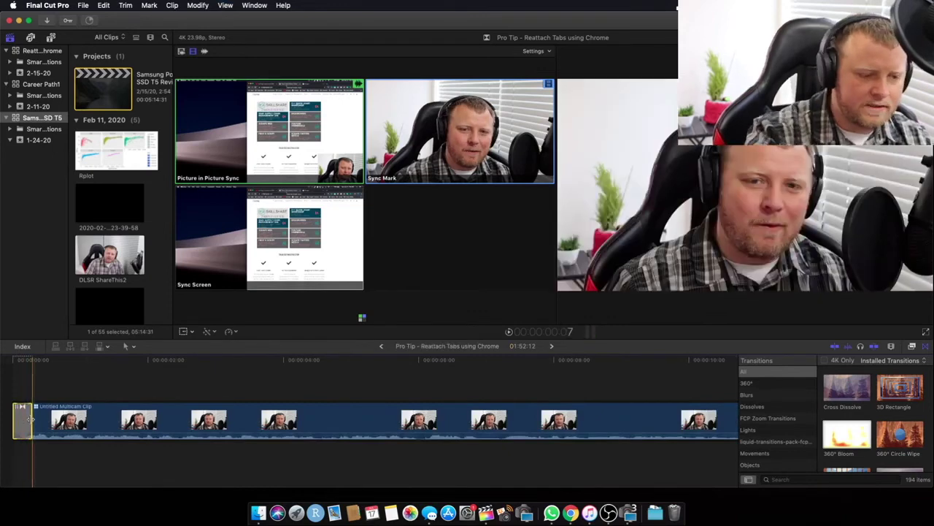
pyautogui.moveTo(29, 419); pyautogui.dragTo(42, 421)
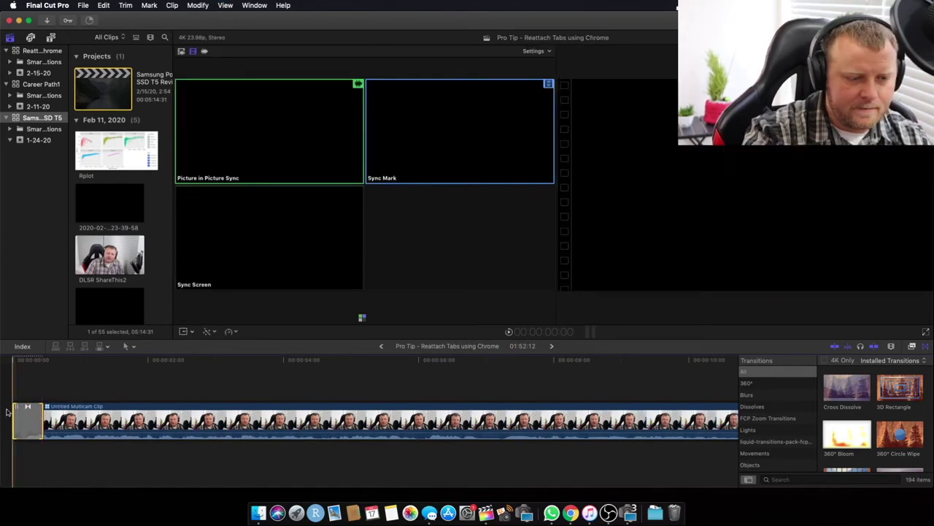
# Play the edit from the start to about 0:37 to review the opening transition, logo intro and angle changes
pyautogui.press('space')
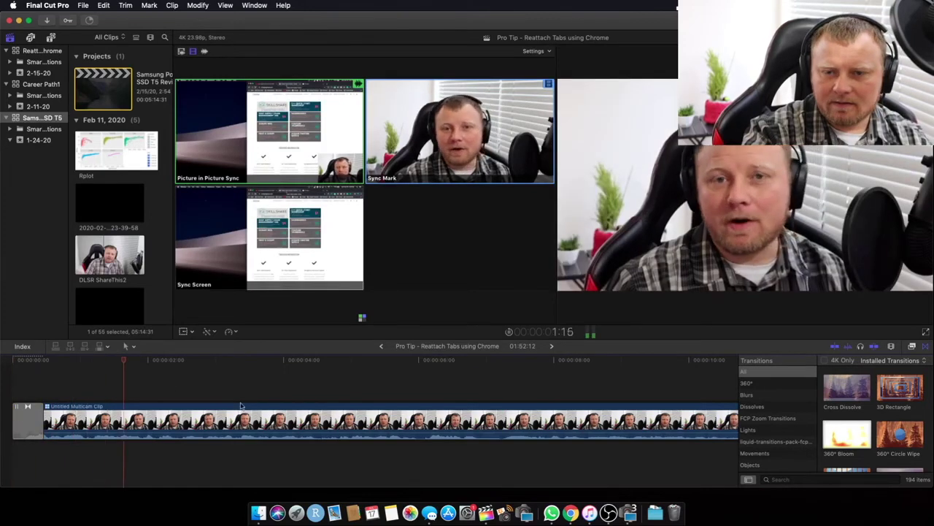
pyautogui.hscroll(-2, 241, 406)
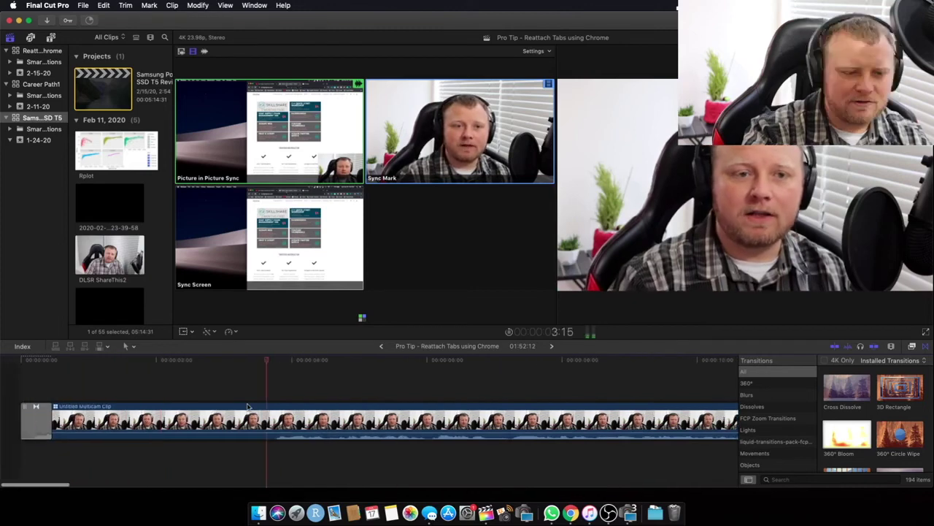
pyautogui.hscroll(4, 247, 406)
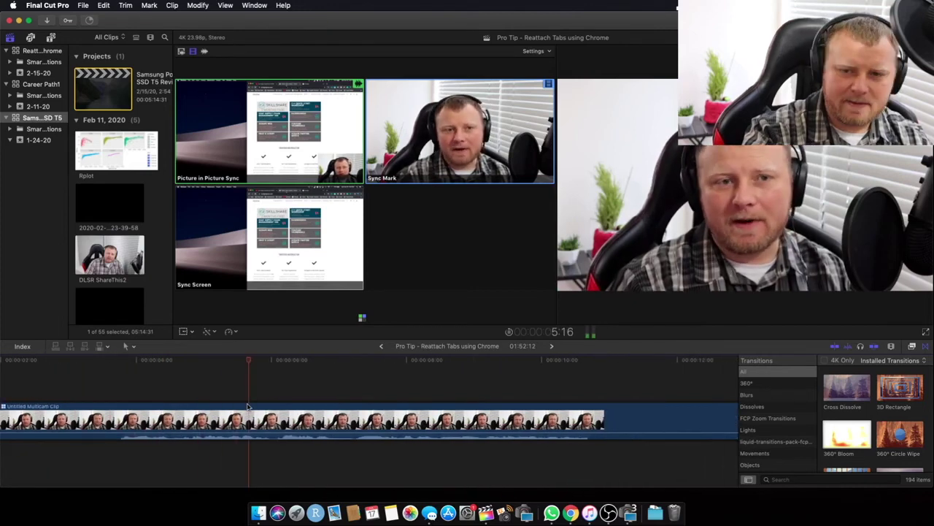
pyautogui.press('super+minus')
pyautogui.press('super+minus')
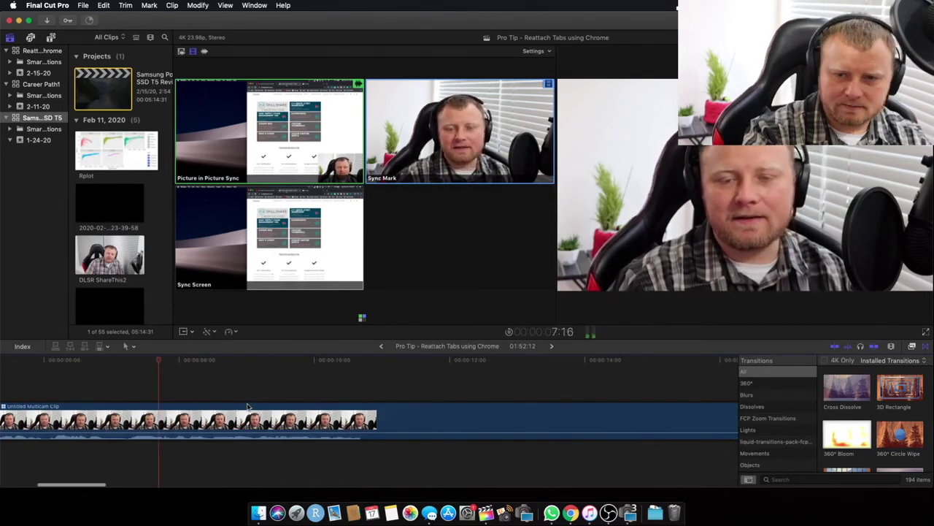
pyautogui.hscroll(6, 248, 408)
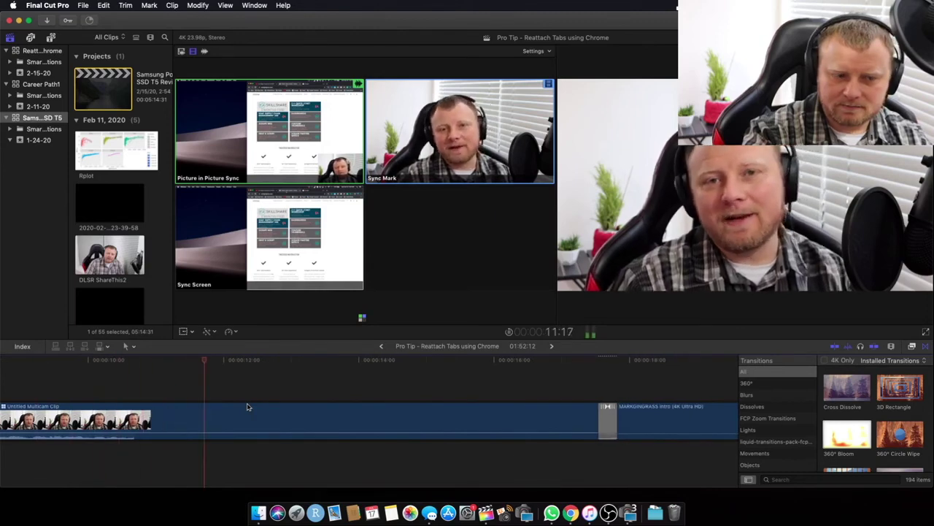
pyautogui.hscroll(5, 247, 405)
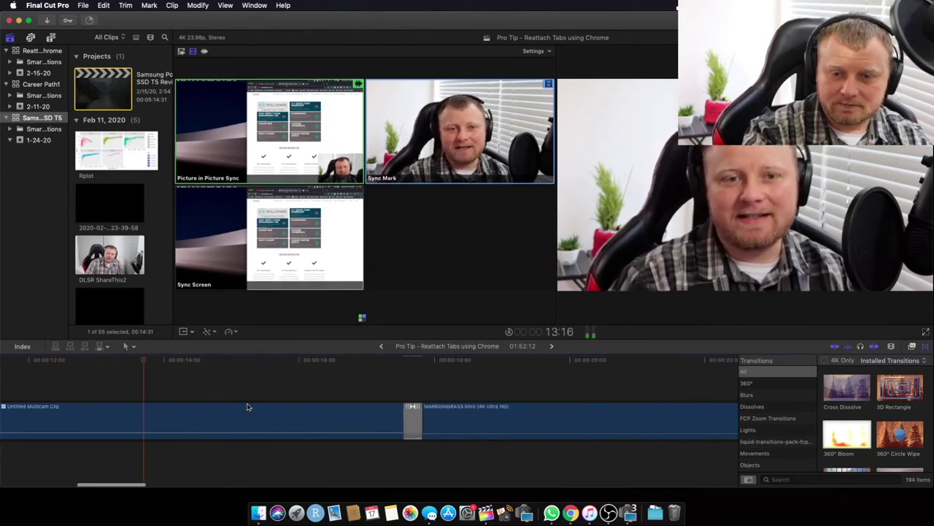
pyautogui.hscroll(2, 247, 407)
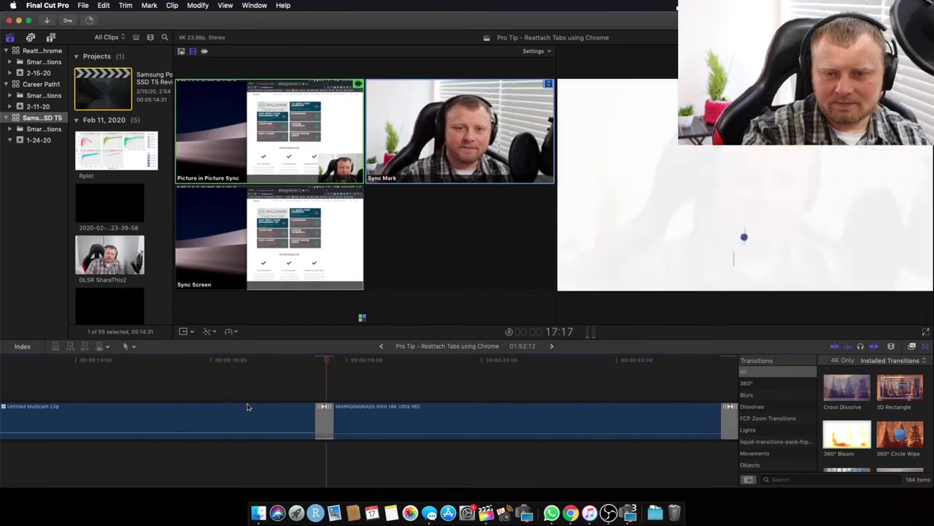
pyautogui.hscroll(10, 247, 407)
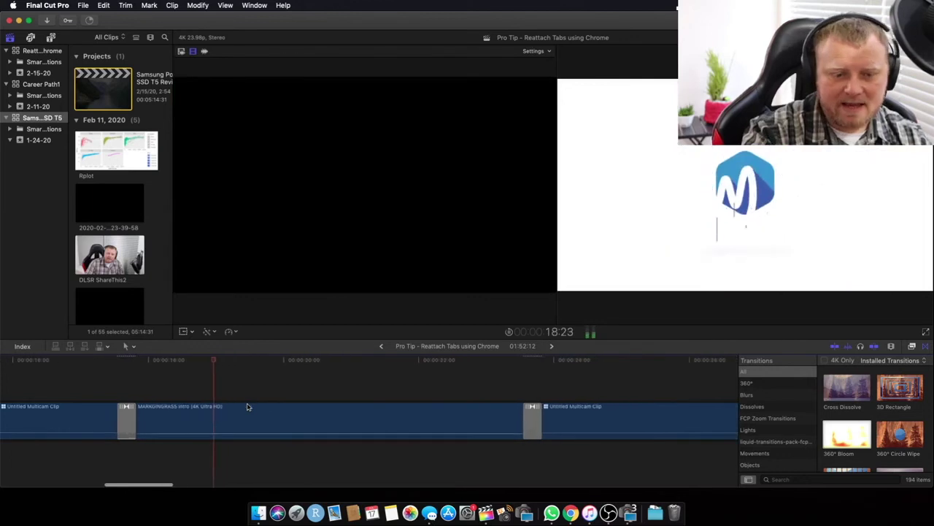
pyautogui.hscroll(6, 247, 406)
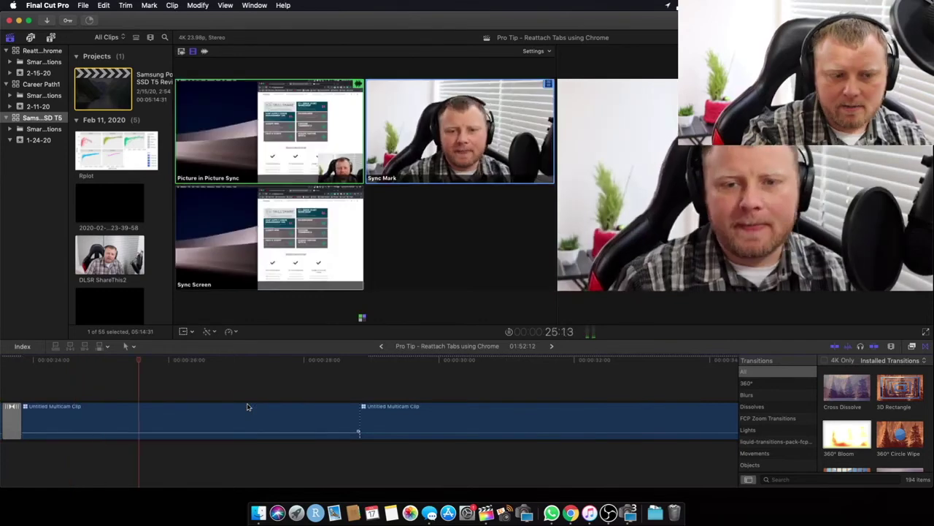
pyautogui.hscroll(5, 246, 407)
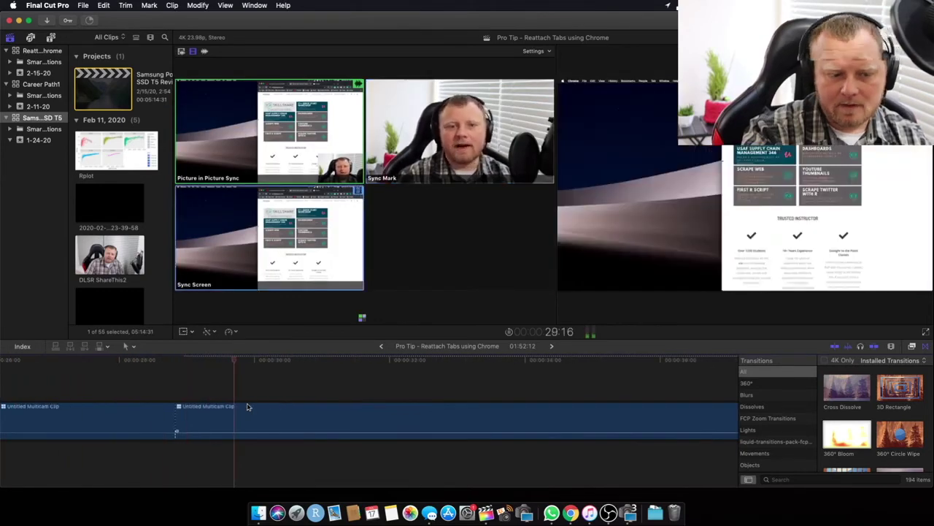
pyautogui.hscroll(8, 247, 407)
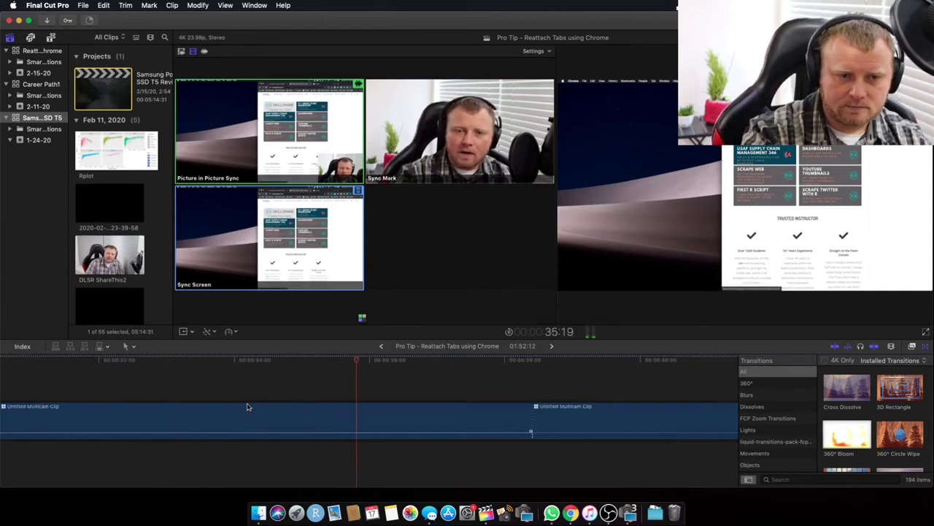
pyautogui.press('space')
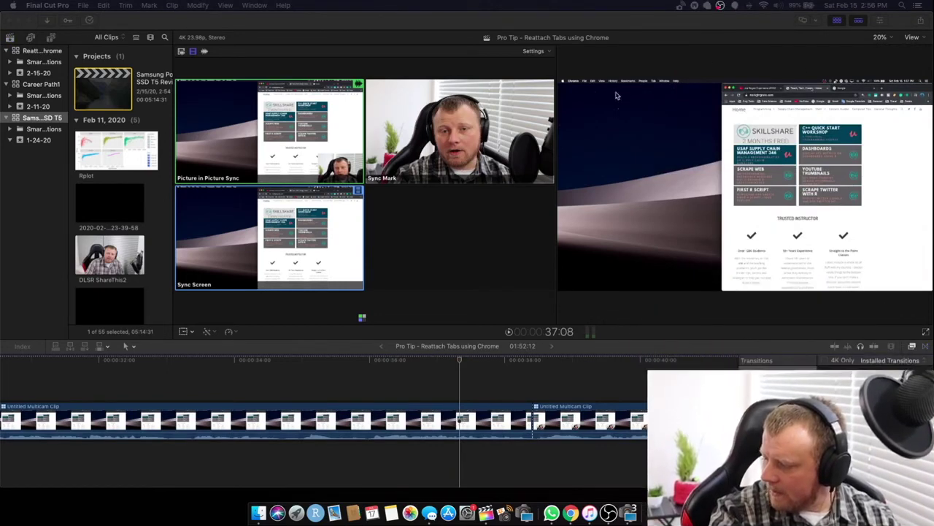
# Play on to 44:01, find the mTuber titles matching "sub" and place Subscribe 01 above the multicam clip at about 43:20
pyautogui.click(461, 373)
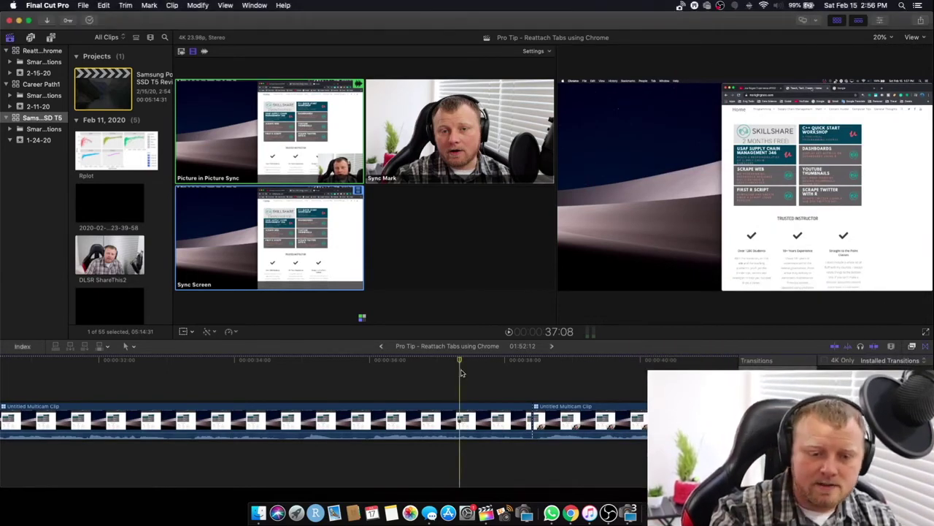
pyautogui.press('space')
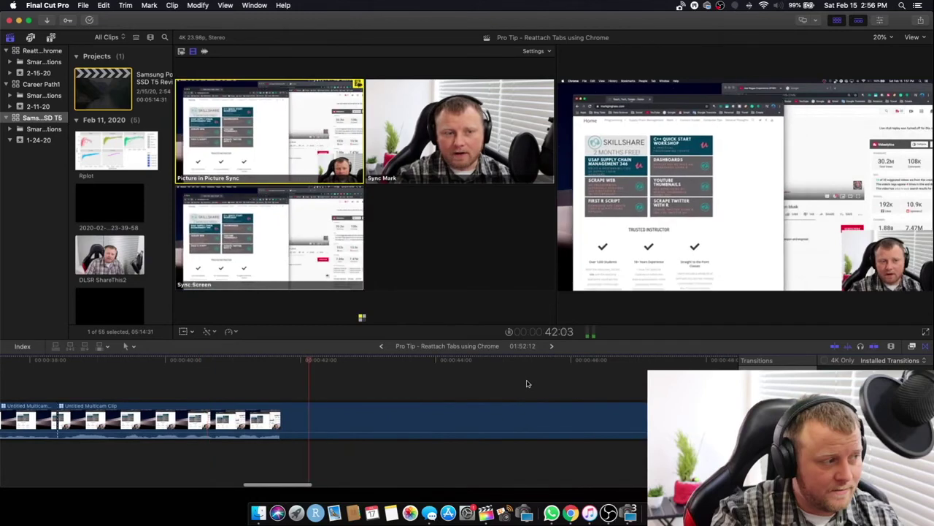
pyautogui.press('space')
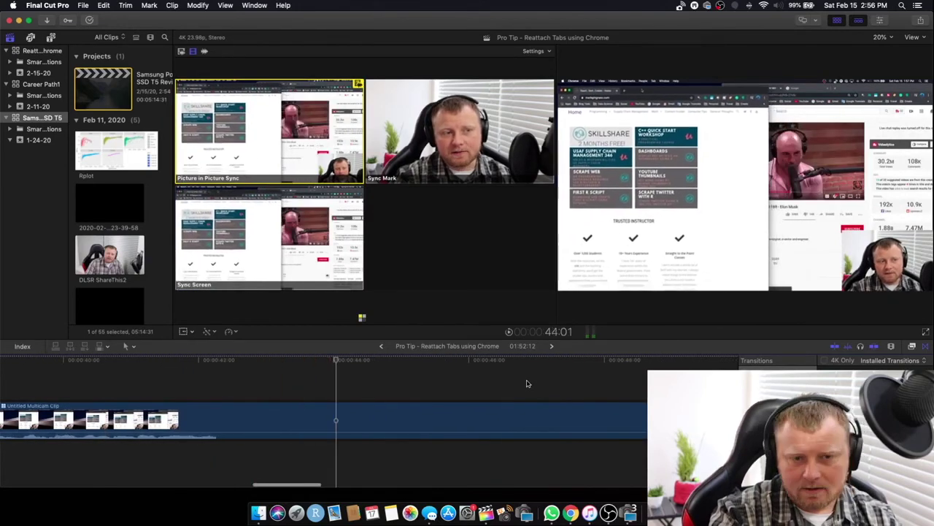
pyautogui.click(52, 38)
pyautogui.click(33, 171)
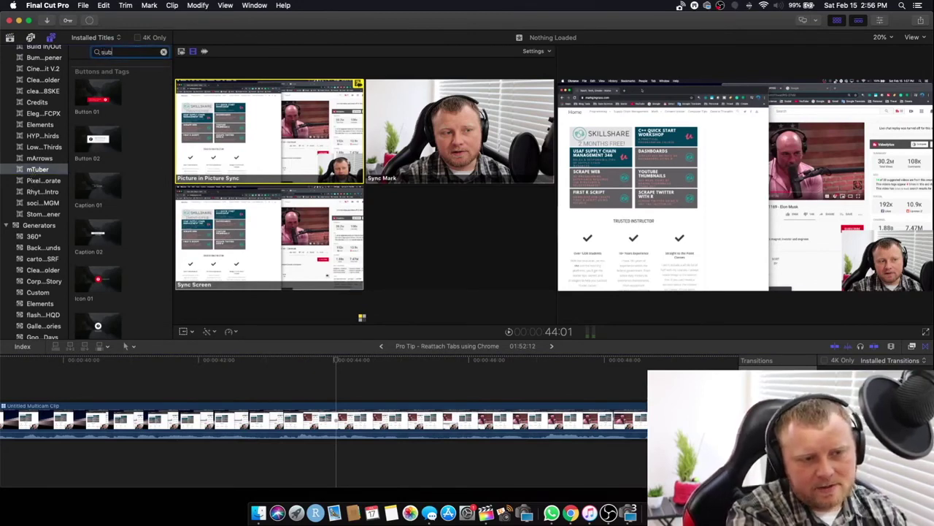
pyautogui.click(99, 93)
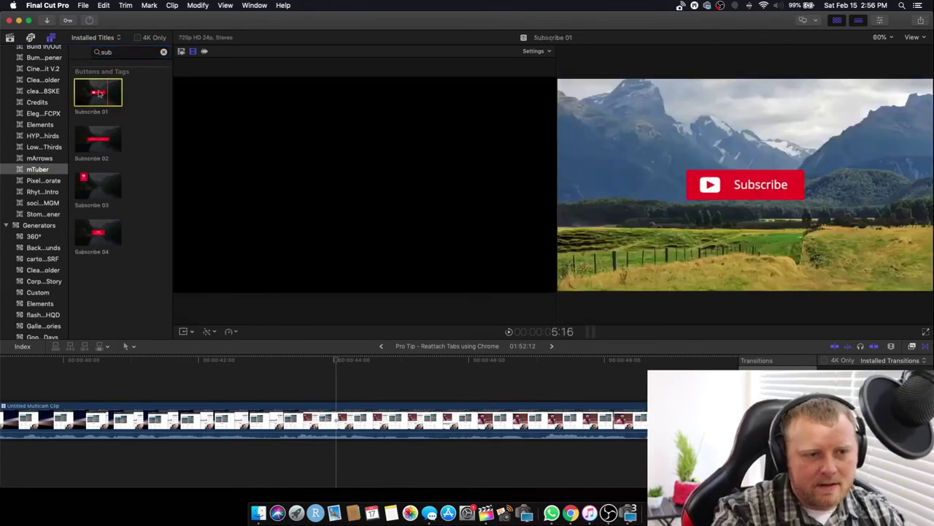
pyautogui.moveTo(102, 95); pyautogui.dragTo(321, 380)
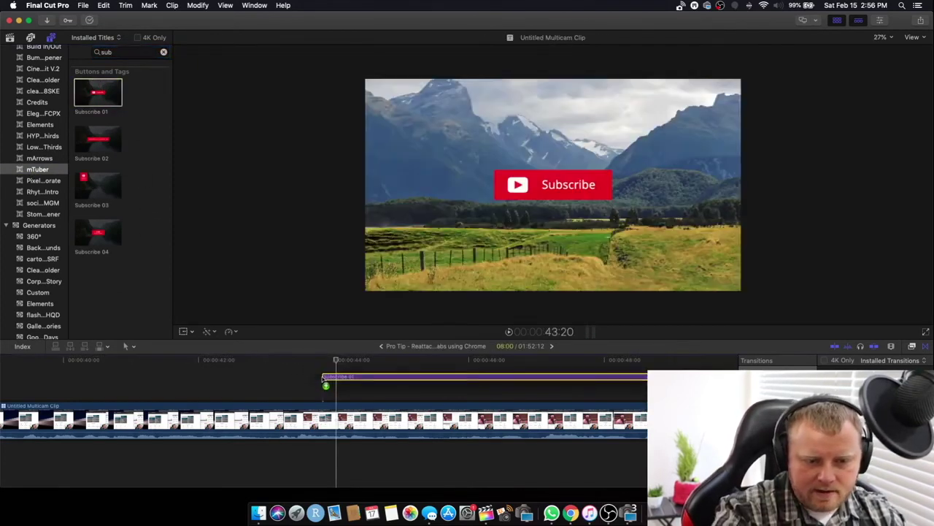
pyautogui.hscroll(5, 435, 377)
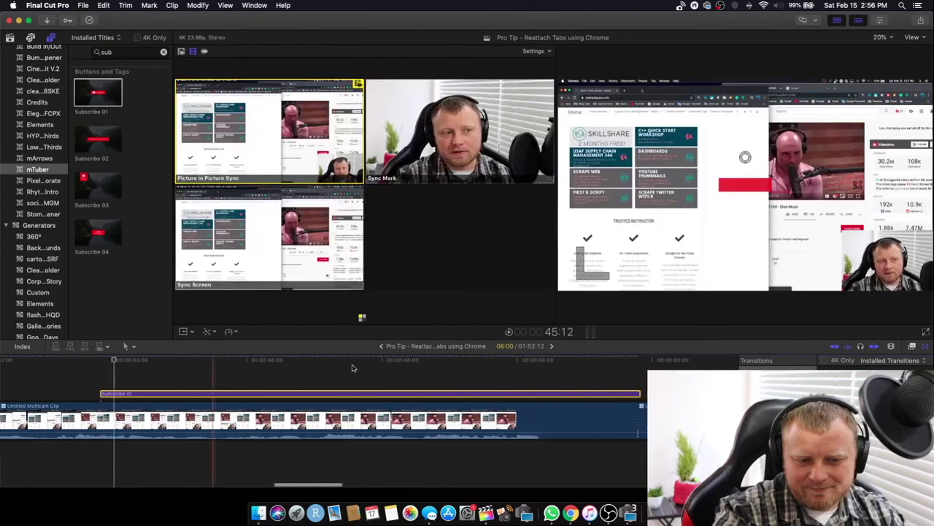
# Move the Subscribe 01 title to the lower-left area of the video frame
pyautogui.click(233, 373)
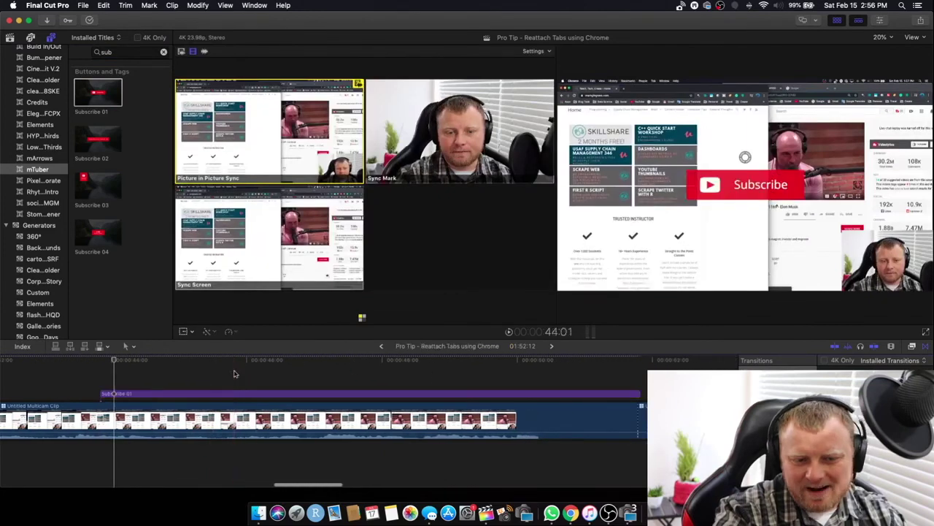
pyautogui.click(308, 394)
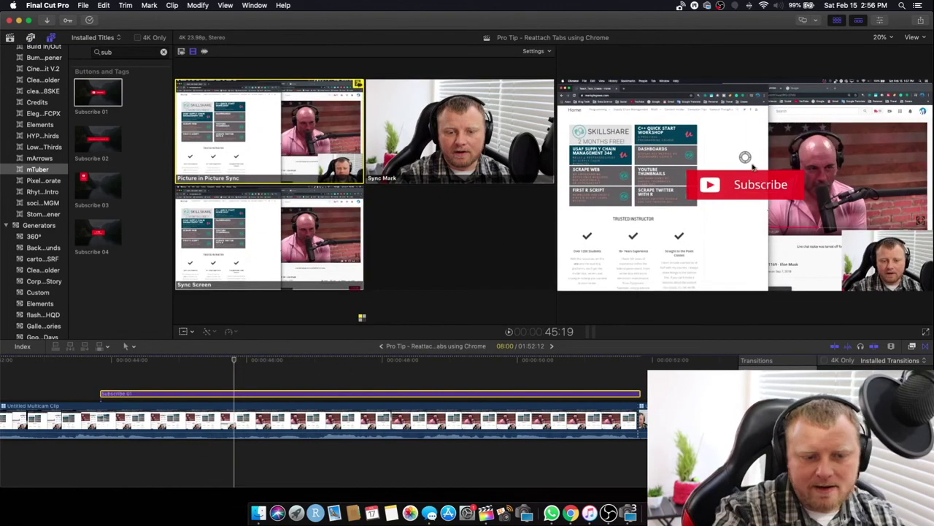
pyautogui.moveTo(767, 191); pyautogui.dragTo(660, 269)
pyautogui.moveTo(637, 234); pyautogui.dragTo(625, 243)
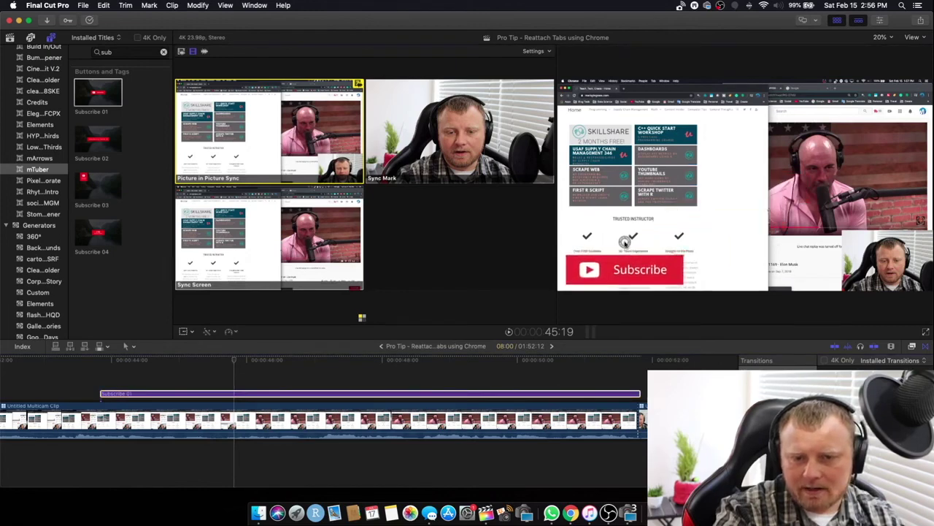
pyautogui.click(233, 372)
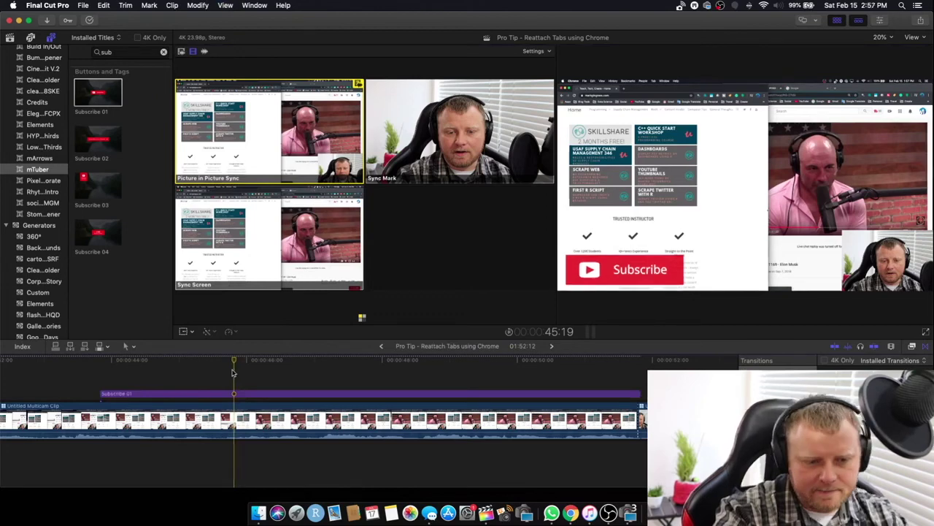
# Play the edit from 45:19 to about 54:05 to review the Subscribe 01 title and the following angle change
pyautogui.press('space')
pyautogui.press('super+minus')
pyautogui.press('super+minus')
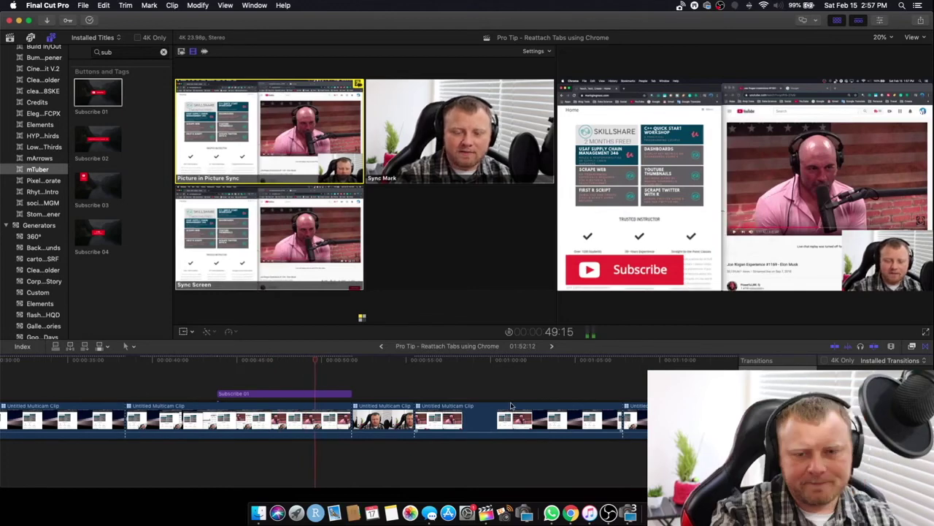
pyautogui.press('space')
pyautogui.hscroll(5, 511, 406)
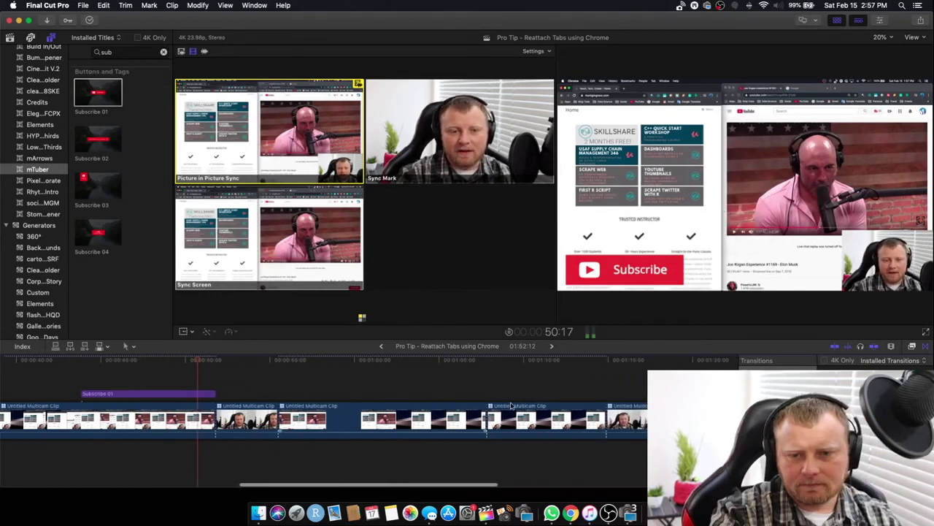
pyautogui.press('space')
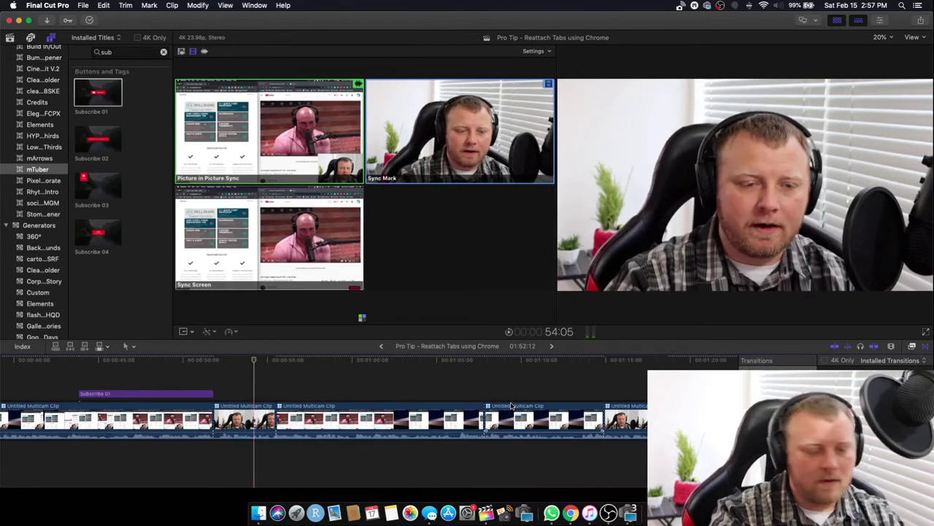
# Add Cross Dissolve transitions to the Subscribe 01 title and all multicam clips between the logo intro and the last talking clip
pyautogui.hotkey('shift', 'z')
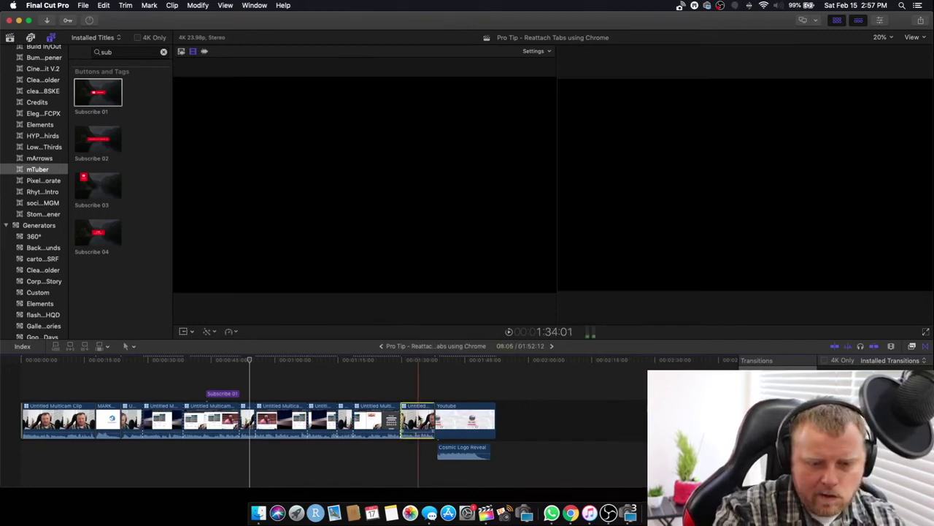
pyautogui.click(419, 422)
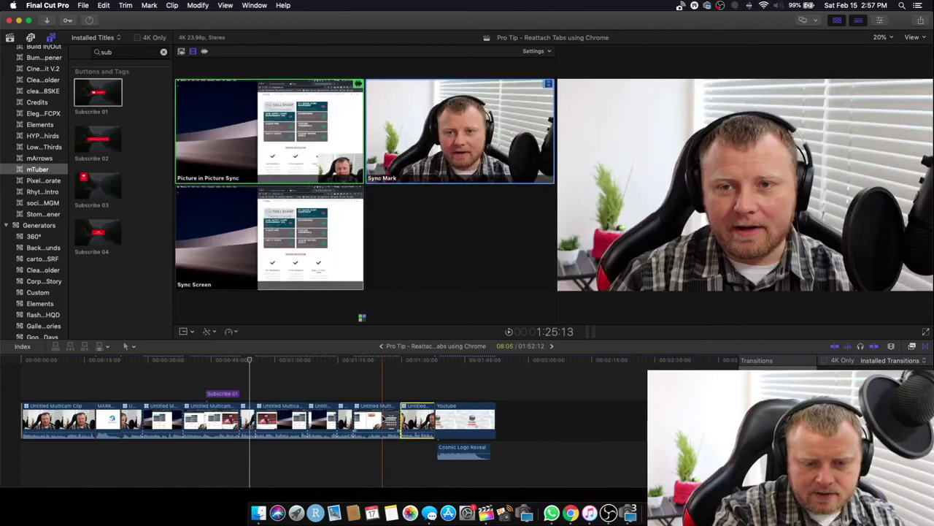
pyautogui.click(380, 422)
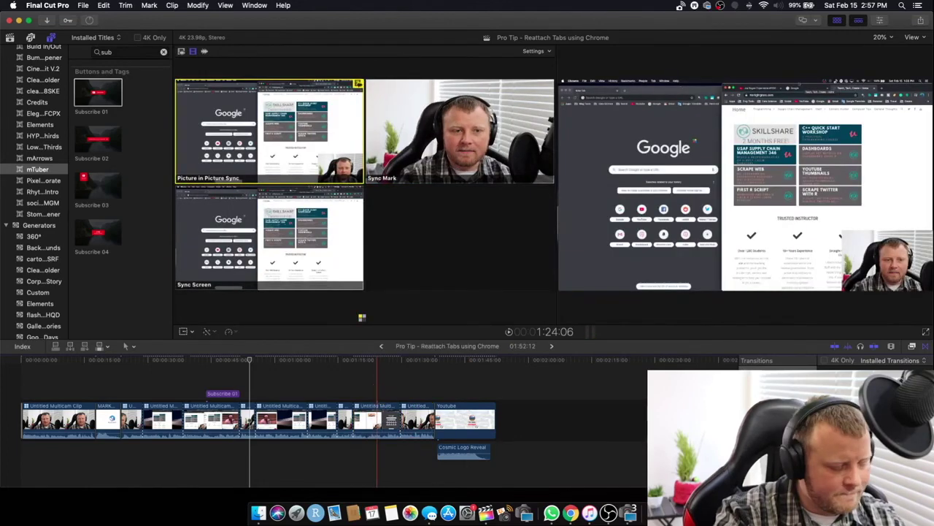
pyautogui.moveTo(378, 383); pyautogui.dragTo(122, 467)
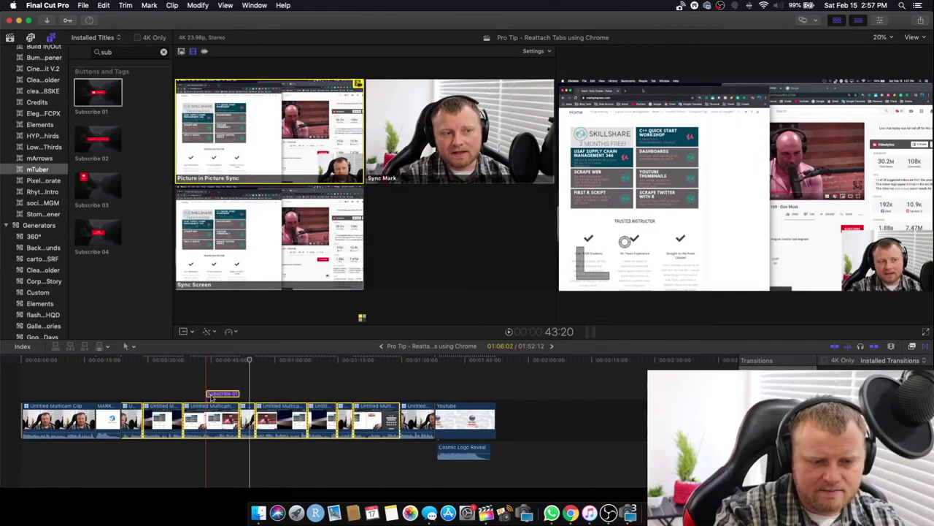
pyautogui.hotkey('alt', '2')
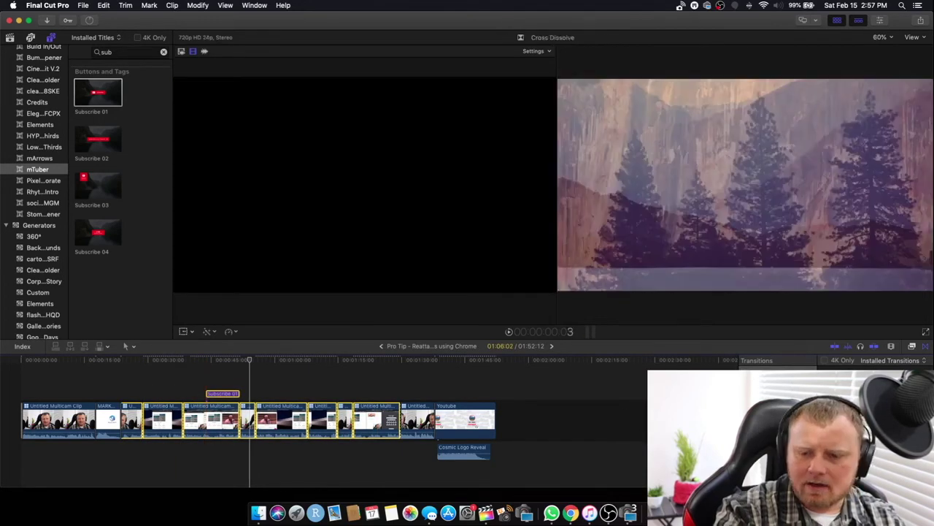
pyautogui.moveTo(223, 393); pyautogui.dragTo(223, 381)
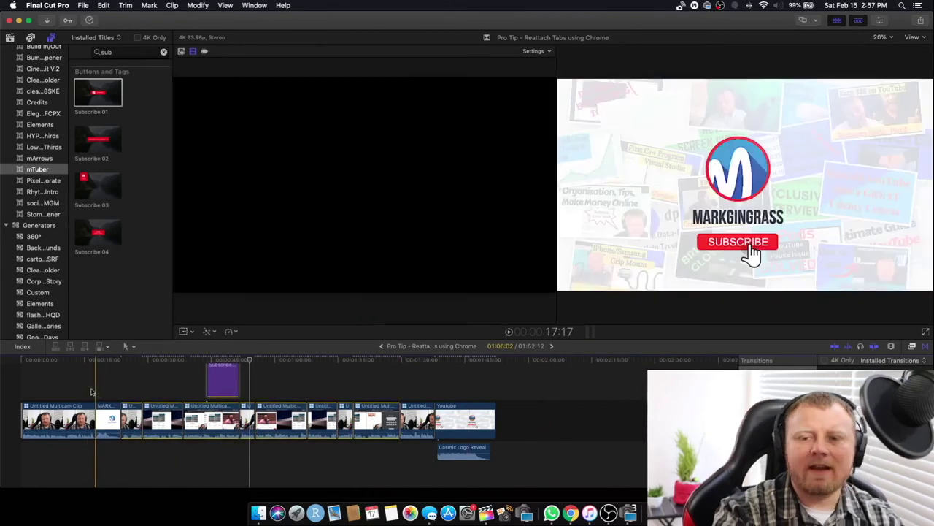
# Play briefly from about 16:05, hide the angle viewer, and play the edit from the start to about 31:10
pyautogui.click(89, 392)
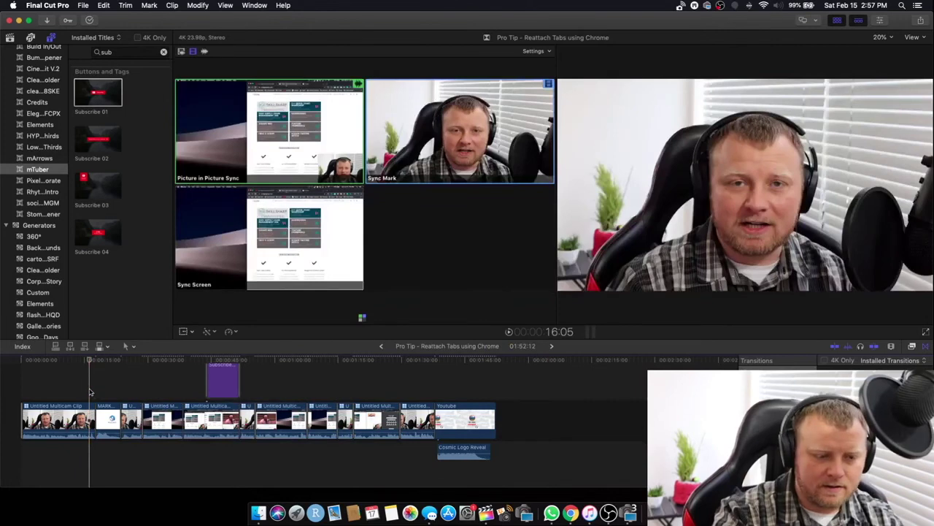
pyautogui.press('space')
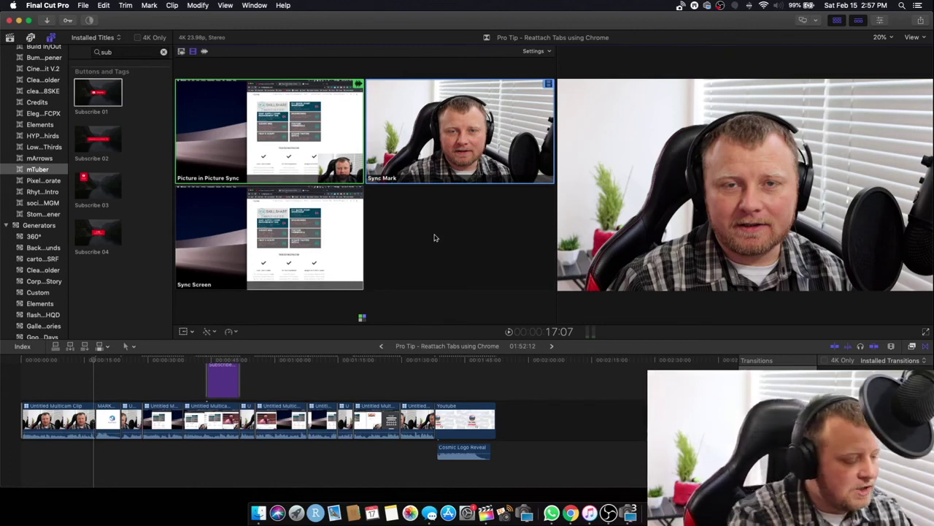
pyautogui.press('super+shift+7')
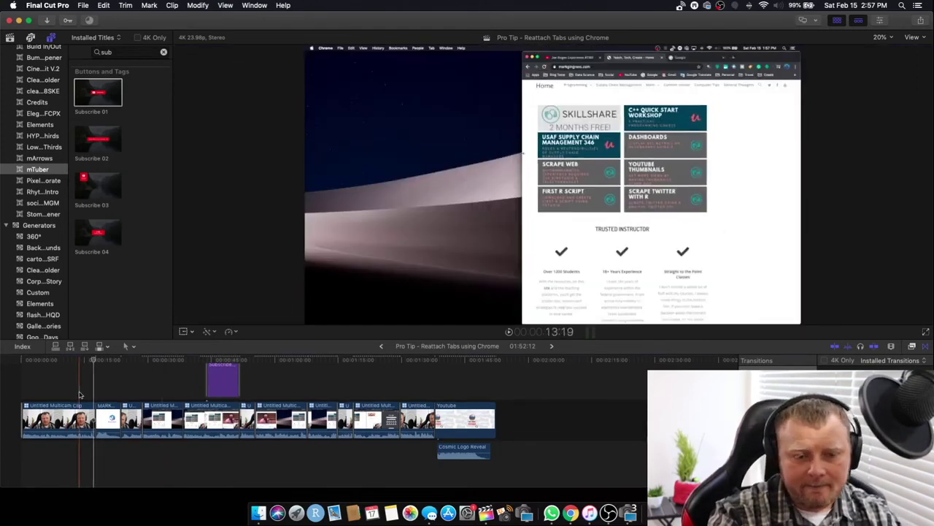
pyautogui.click(14, 395)
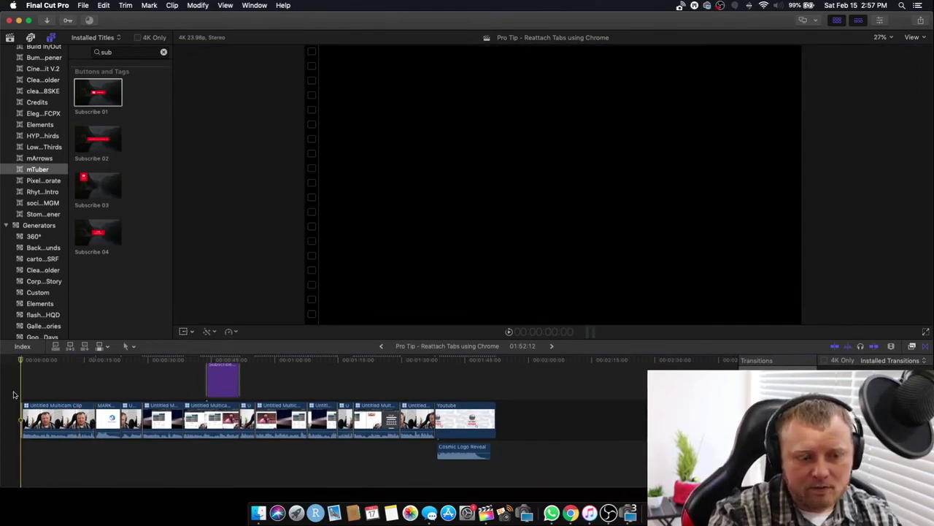
pyautogui.press('space')
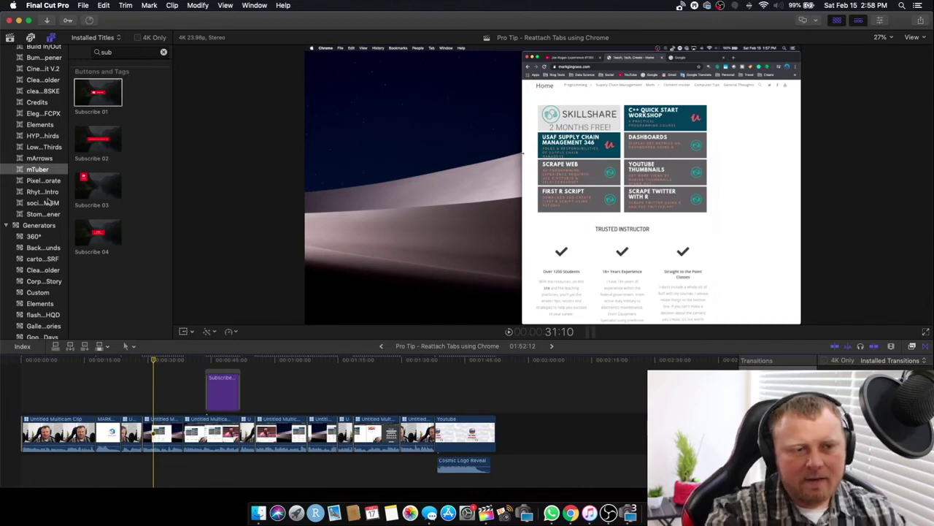
# Find the mTuber titles matching "zoo" and place Zoom Full above the screen clip, shortly after the clip's start
pyautogui.click(43, 171)
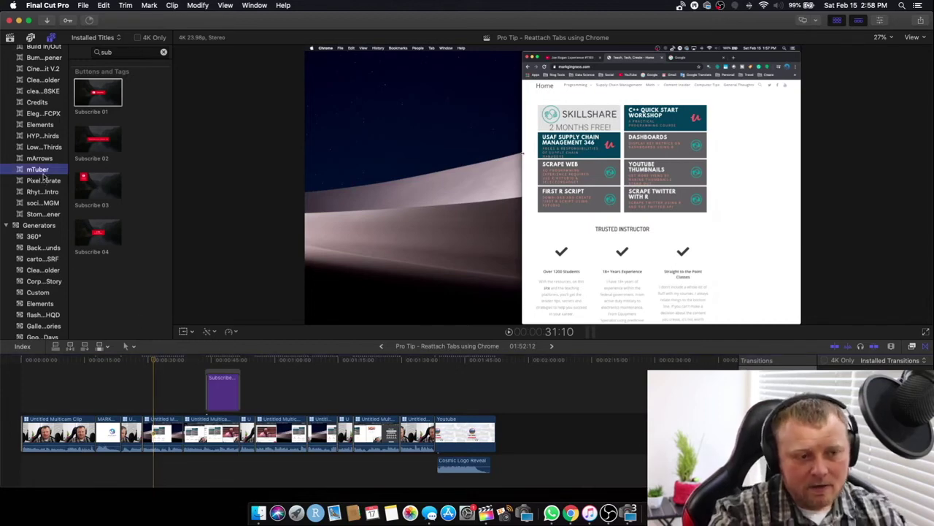
pyautogui.click(126, 52)
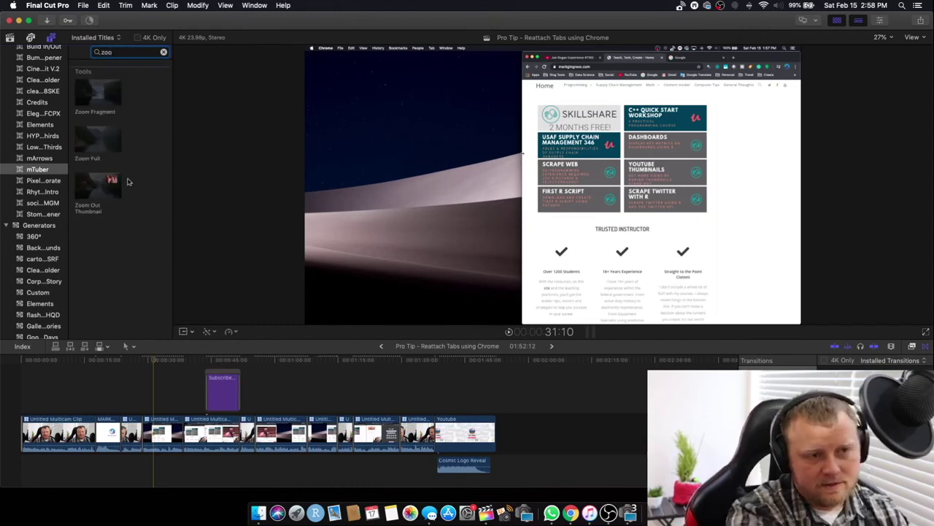
pyautogui.click(88, 142)
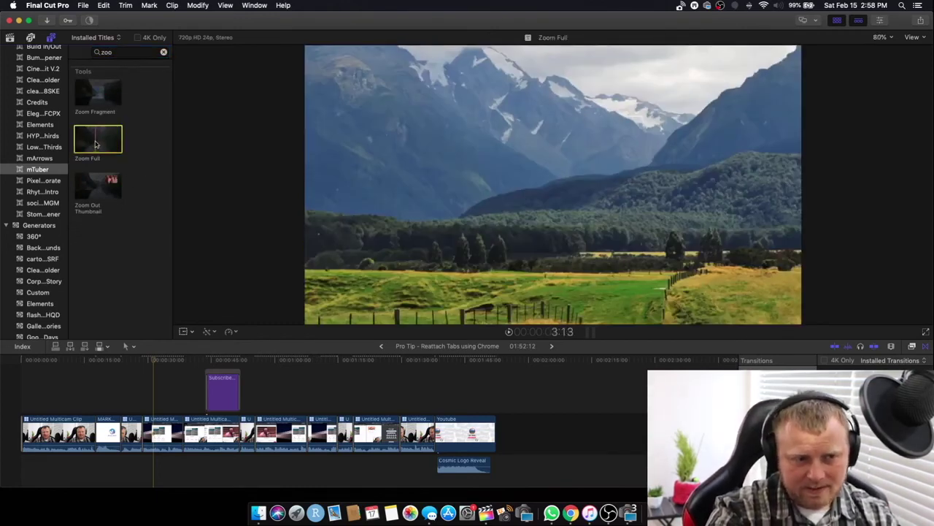
pyautogui.moveTo(95, 143); pyautogui.dragTo(151, 403)
pyautogui.press('super+equal')
pyautogui.press('super+equal')
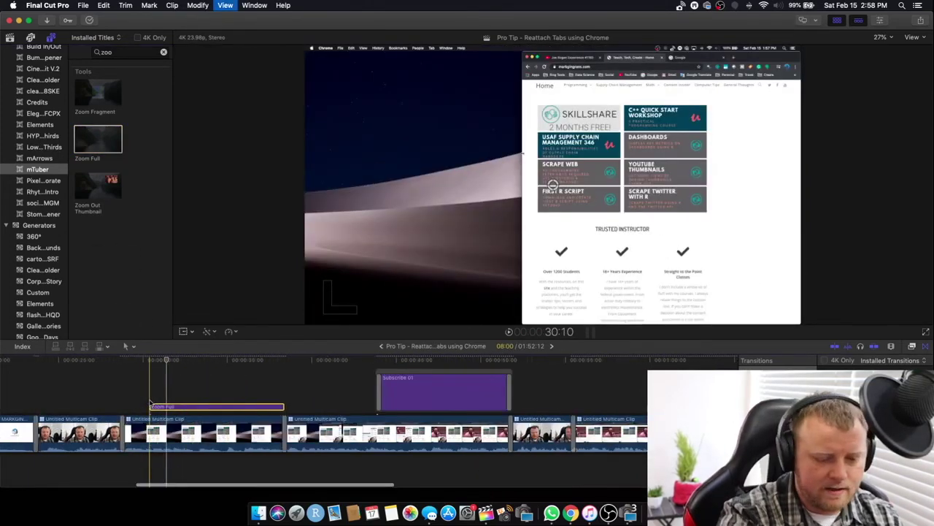
pyautogui.moveTo(205, 410); pyautogui.dragTo(176, 411)
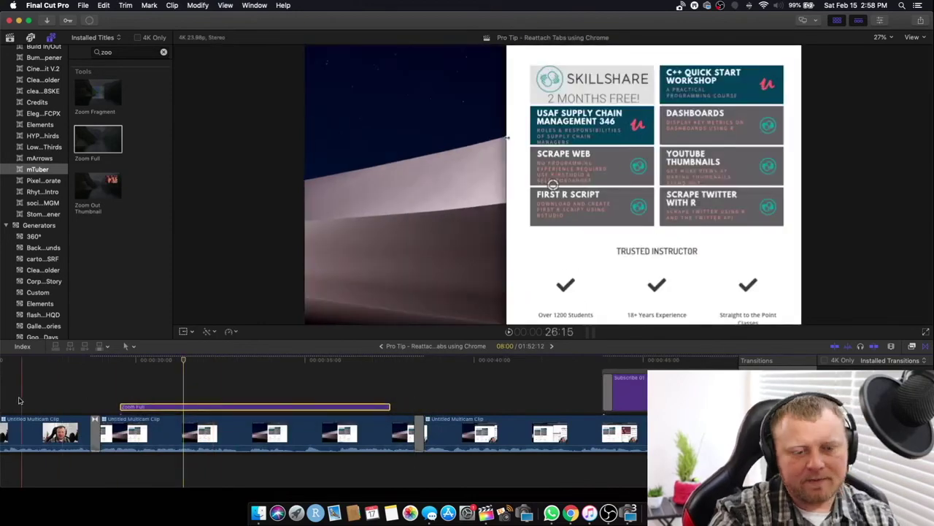
# Center the Zoom Full title on the browser tabs at position X 0.75, Y 0.51 and set its Zoom Scale to 177%
pyautogui.click(232, 359)
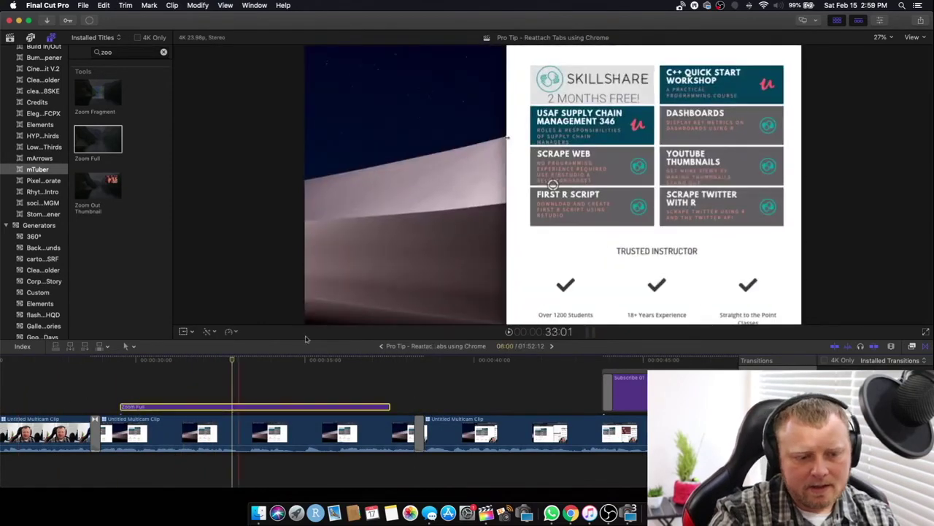
pyautogui.moveTo(554, 186); pyautogui.dragTo(781, 27)
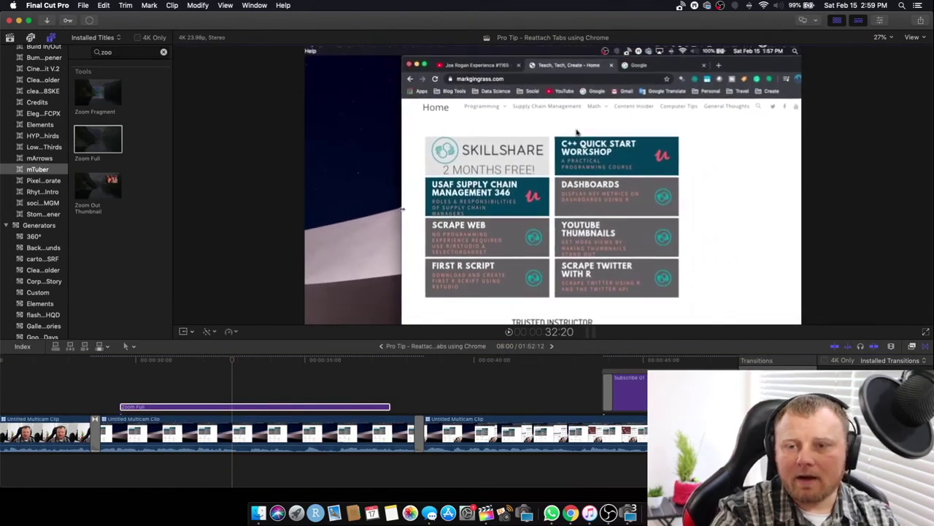
pyautogui.press('super+4')
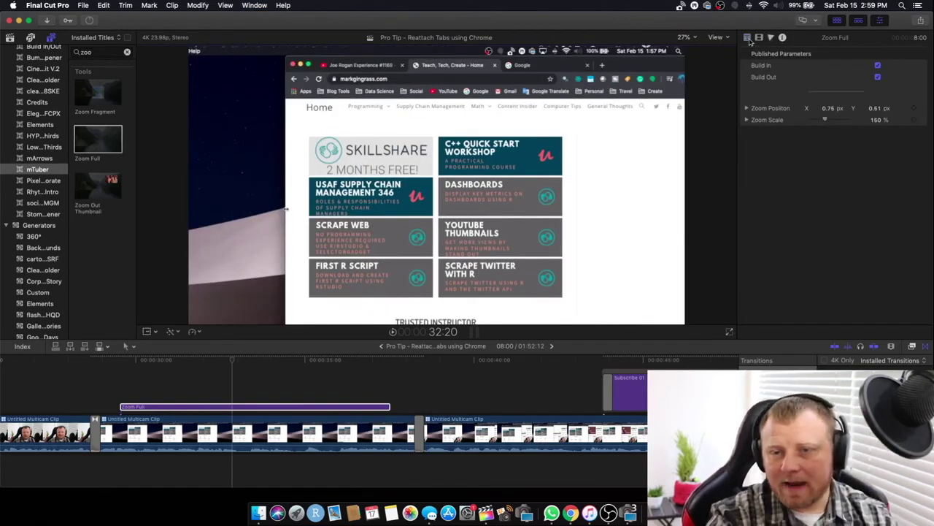
pyautogui.click(234, 406)
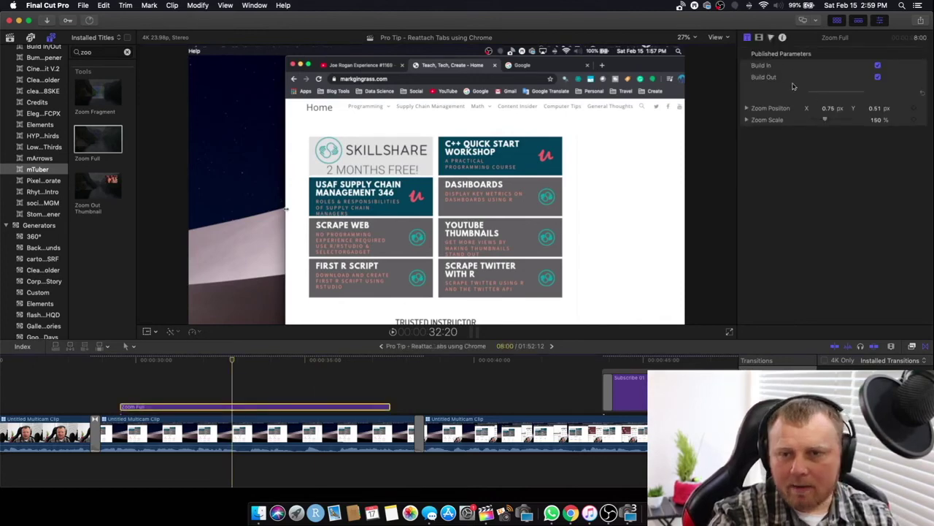
pyautogui.moveTo(827, 123); pyautogui.dragTo(829, 123)
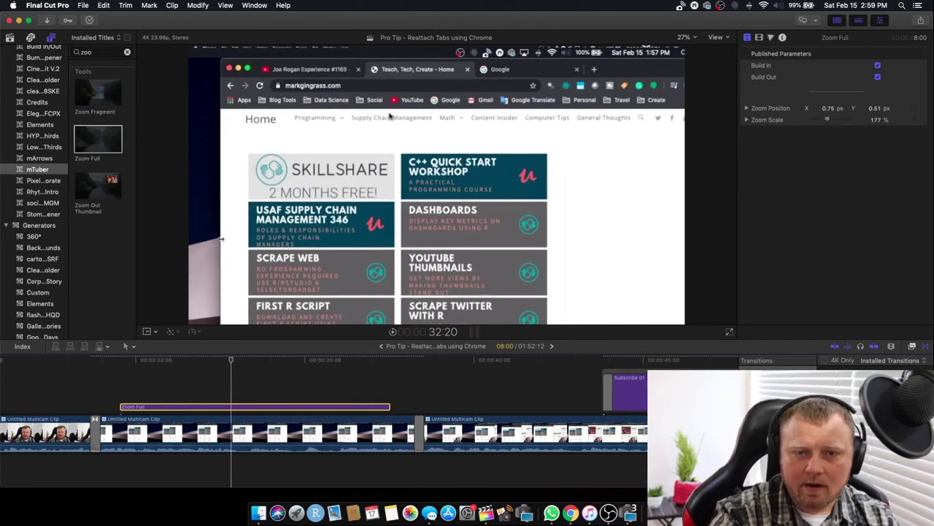
# Play the edit from 28:05 to about 48:11 to review the zoom, the dissolves and the Subscribe title
pyautogui.click(76, 379)
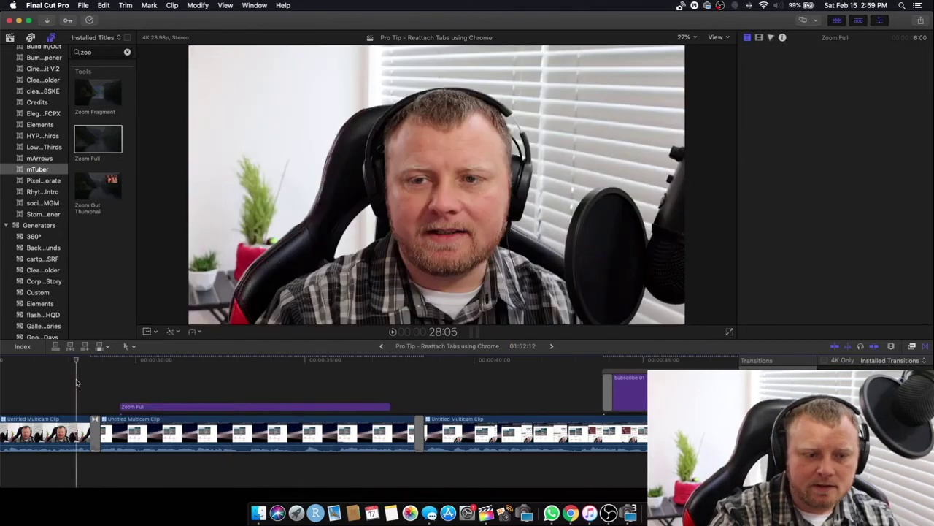
pyautogui.press('space')
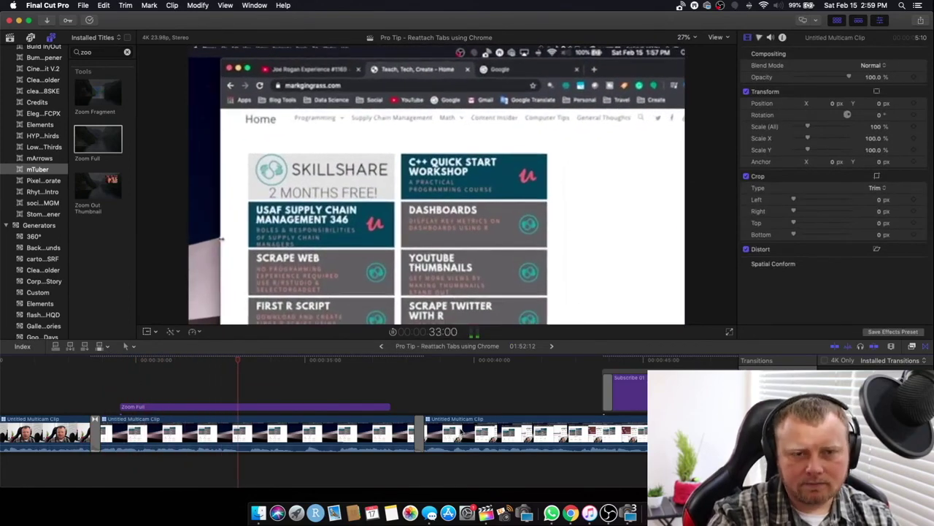
pyautogui.hscroll(5, 463, 431)
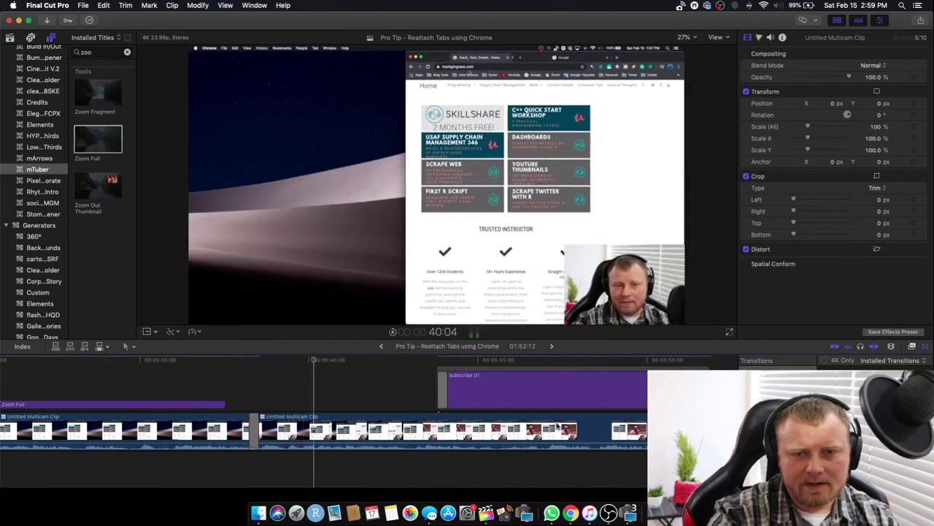
pyautogui.hscroll(10, 557, 426)
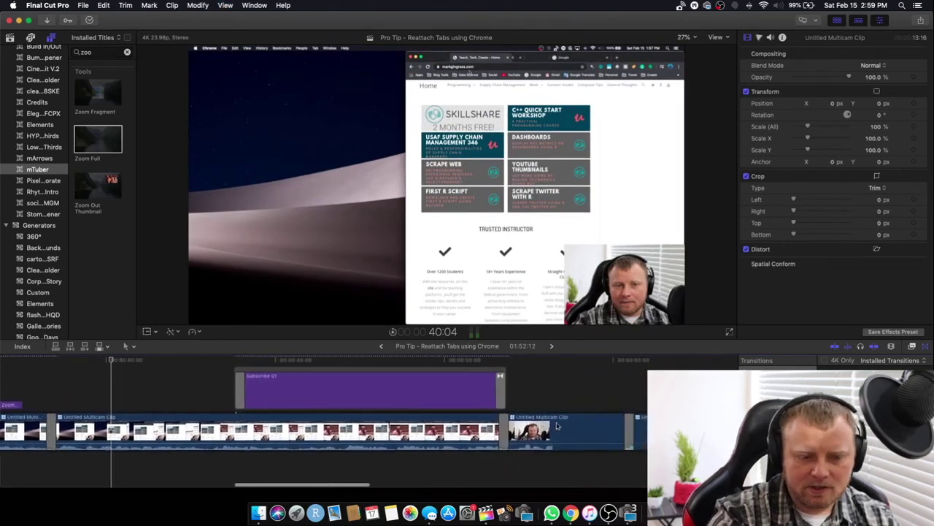
pyautogui.press('space')
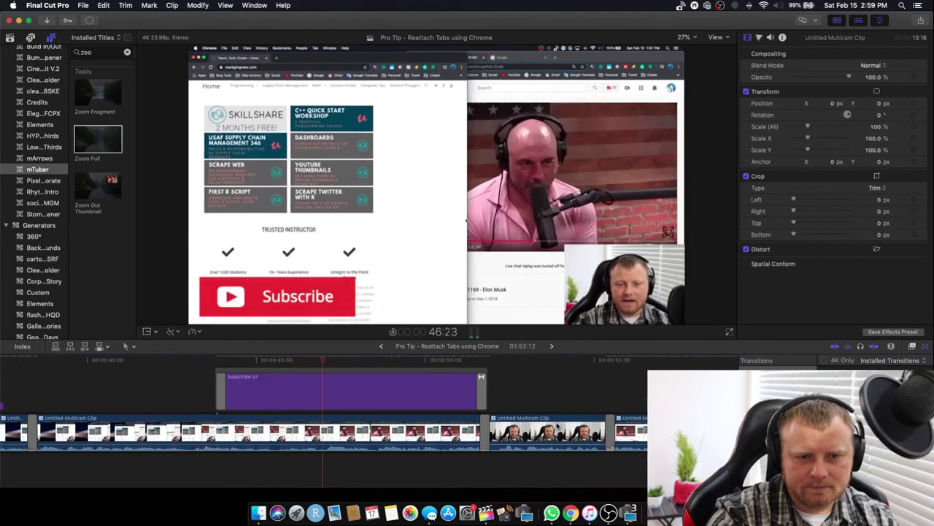
pyautogui.press('space')
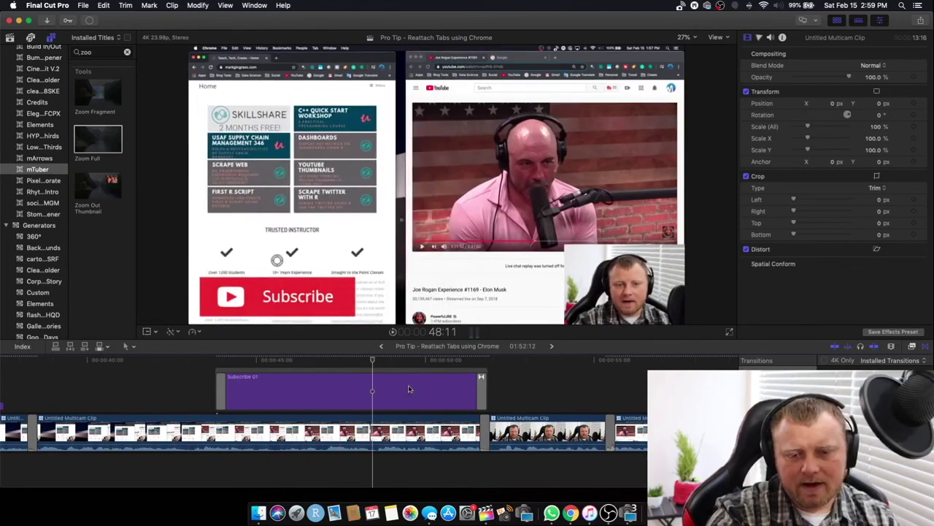
# Play the edit from 48:11 to about 55:21 to check how the Subscribe title ends around the cut to the camera clip
pyautogui.hscroll(5, 408, 389)
pyautogui.click(224, 389)
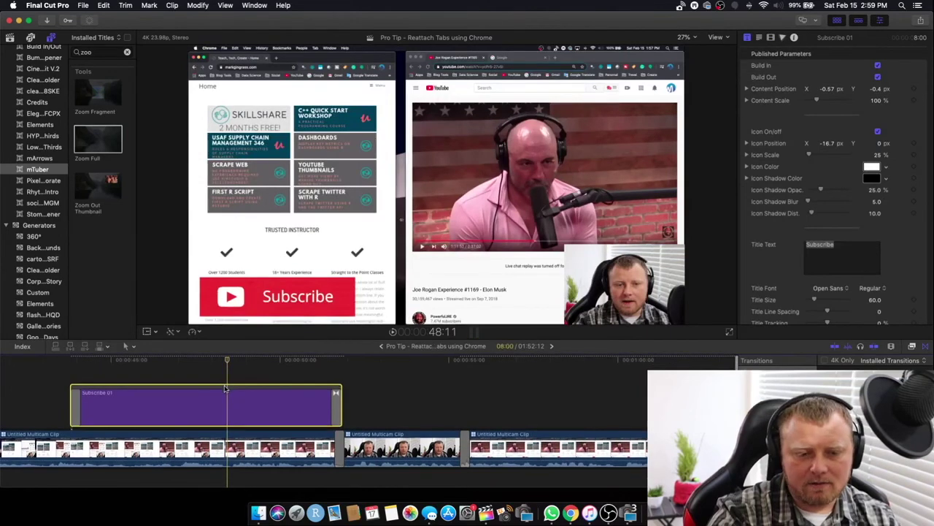
pyautogui.click(230, 365)
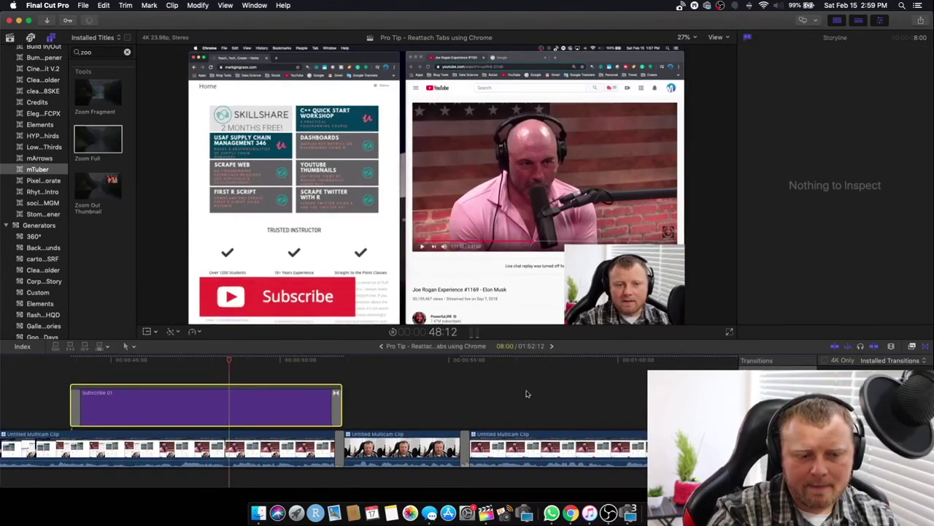
pyautogui.press('space')
pyautogui.hscroll(3, 574, 400)
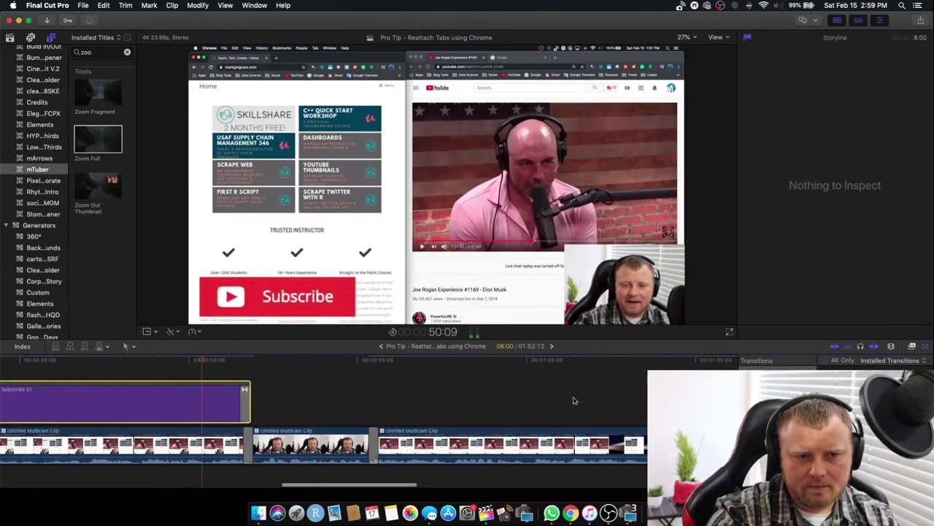
pyautogui.press('space')
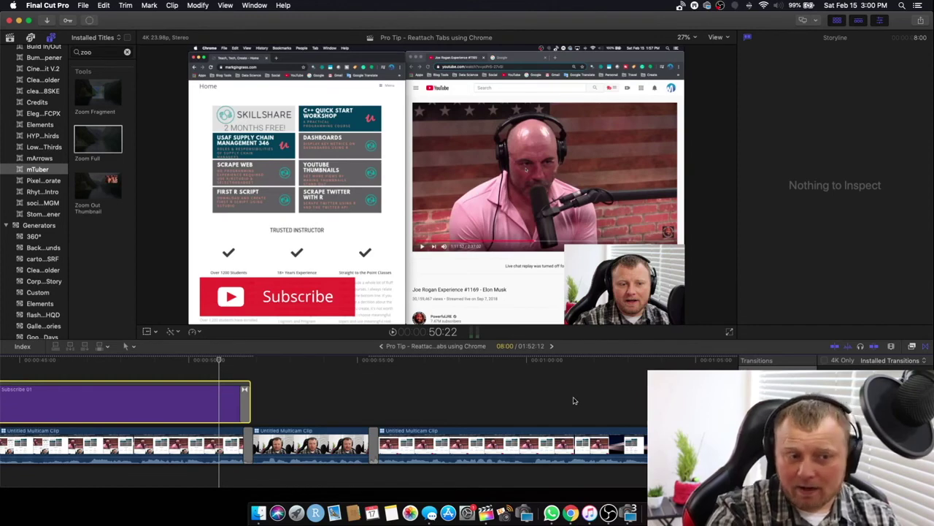
pyautogui.press('space')
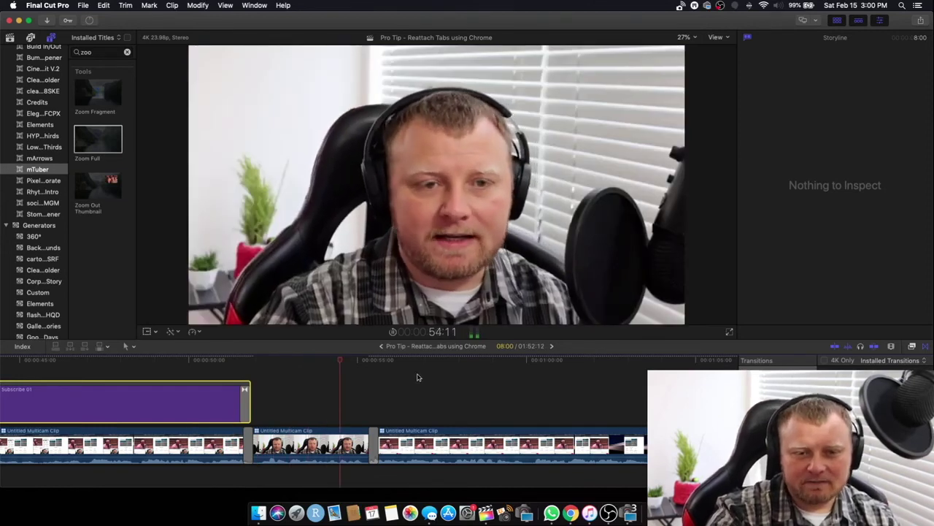
# Move the Subscribe title slightly along the timeline and remove the Cross Dissolve at its end
pyautogui.hscroll(-2, 172, 408)
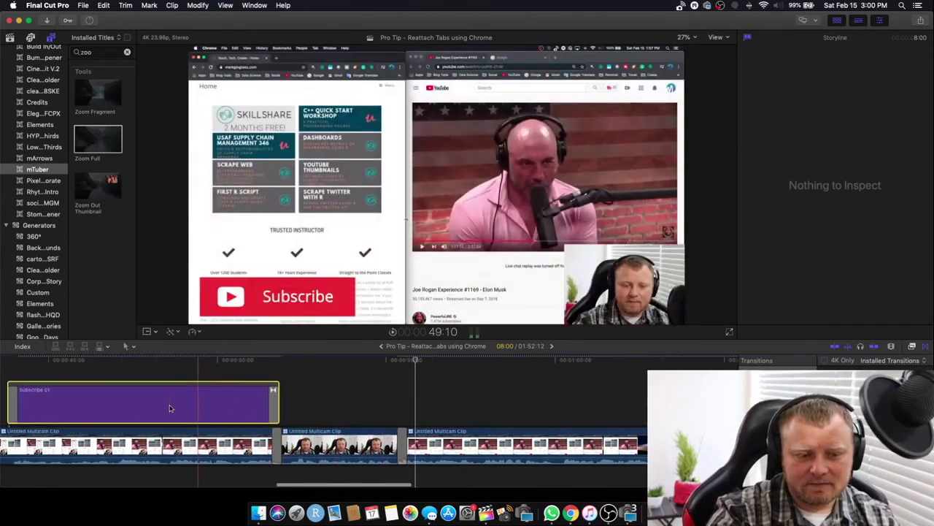
pyautogui.click(171, 407)
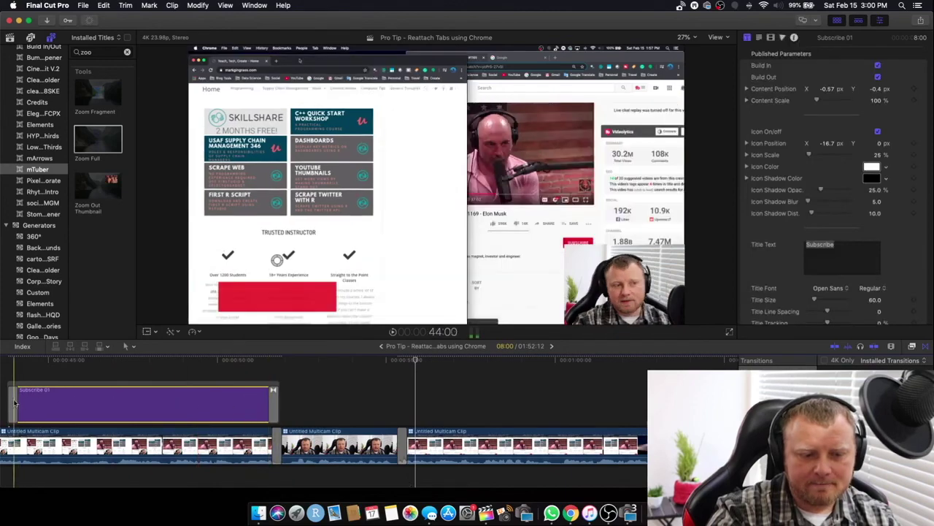
pyautogui.click(278, 385)
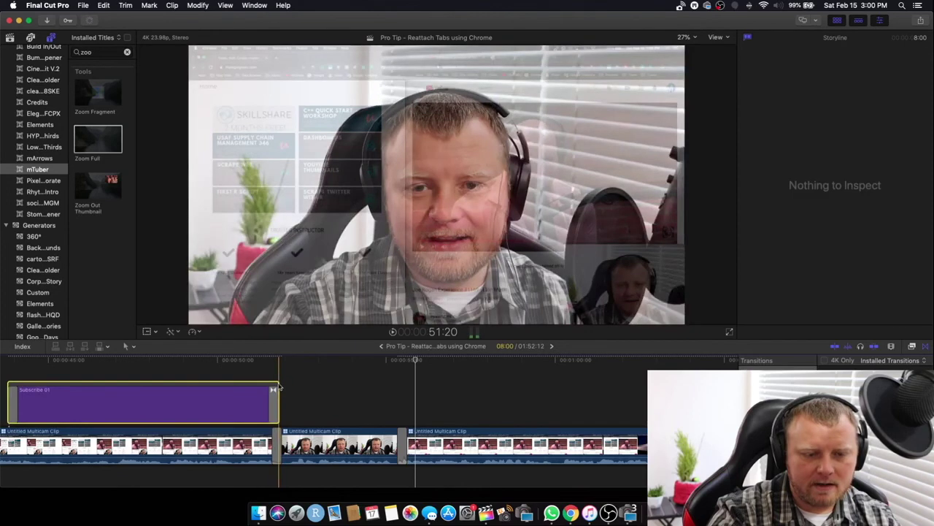
pyautogui.moveTo(280, 395)
pyautogui.mouseDown()
pyautogui.moveTo(248, 395)
pyautogui.moveTo(274, 394)
pyautogui.mouseUp()
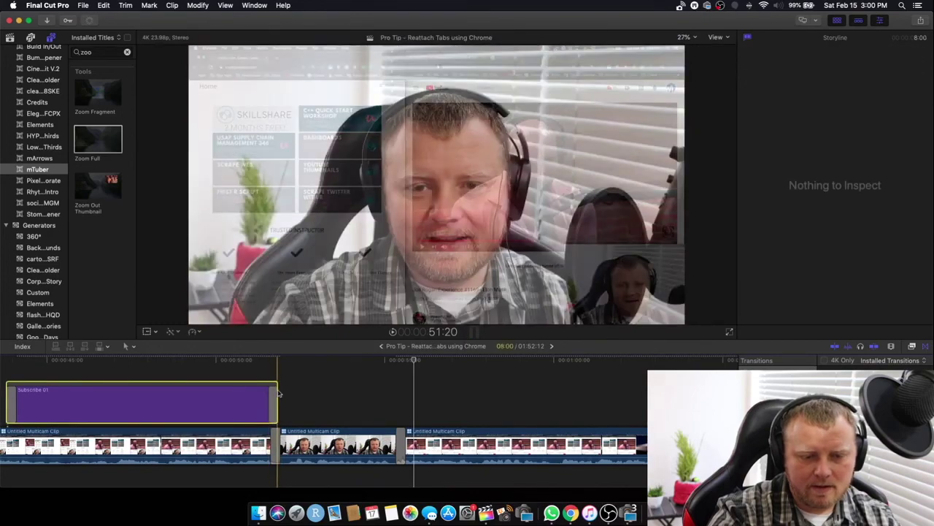
pyautogui.click(128, 386)
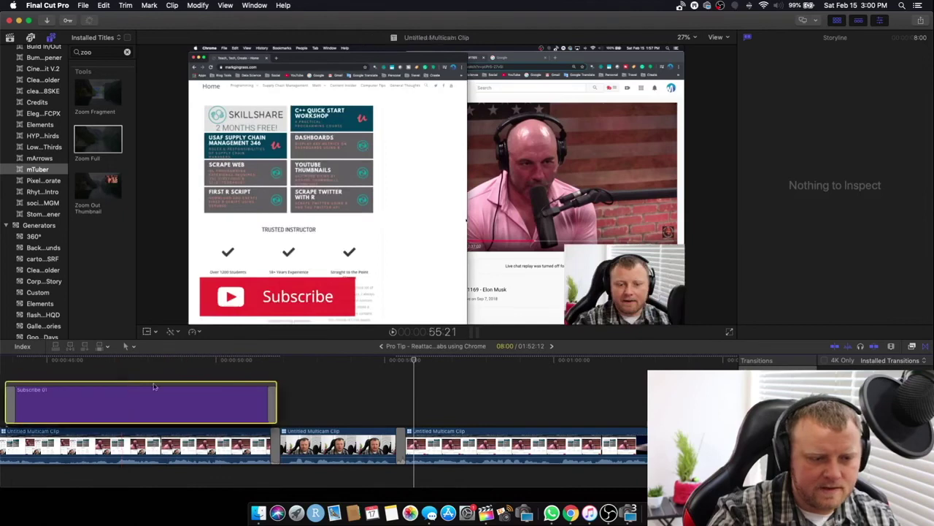
pyautogui.moveTo(154, 387); pyautogui.dragTo(166, 387)
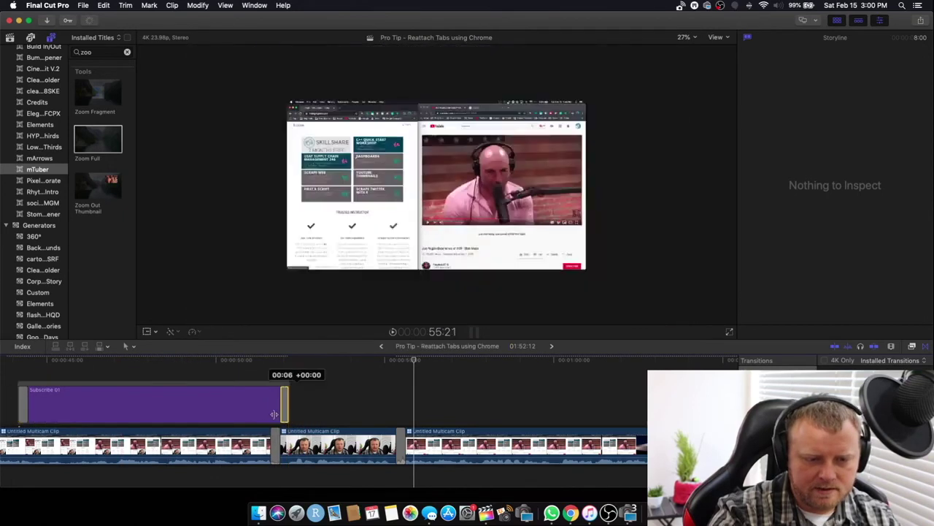
pyautogui.click(288, 412)
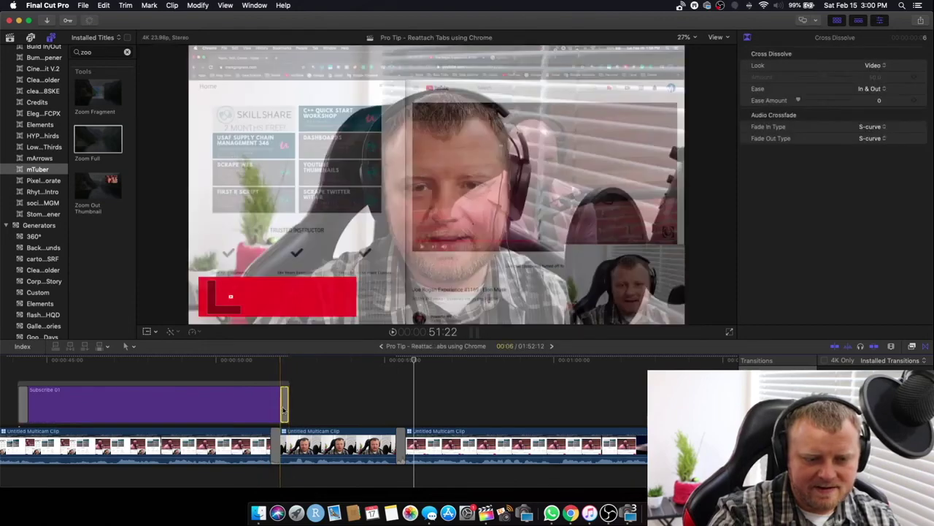
pyautogui.press('super+z')
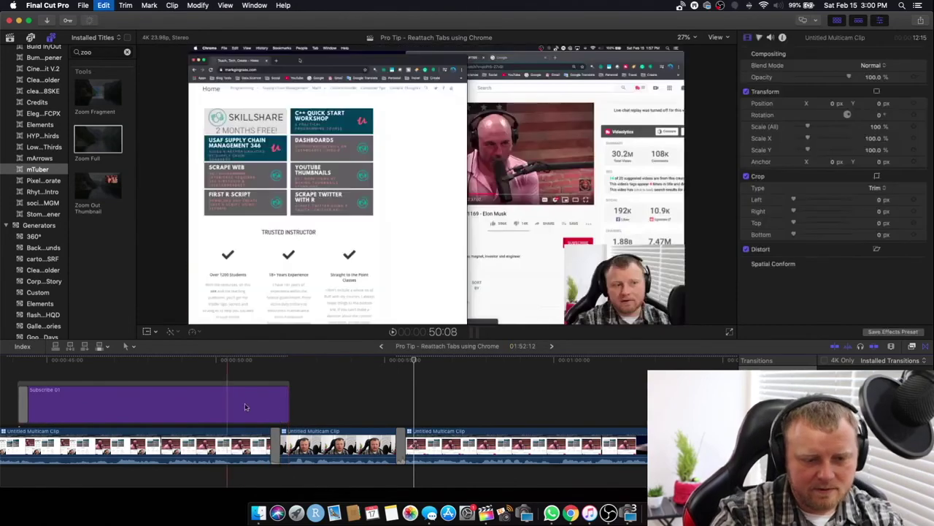
# Shorten the Subscribe title from its end to a duration of 6:18, before the camera clip, and add a Cross Dissolve there
pyautogui.moveTo(289, 406); pyautogui.dragTo(246, 403)
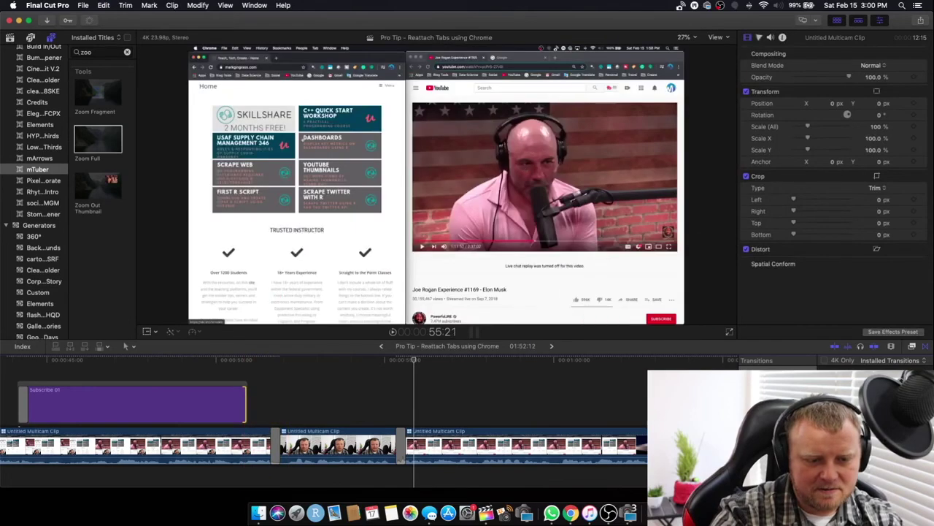
pyautogui.click(199, 406)
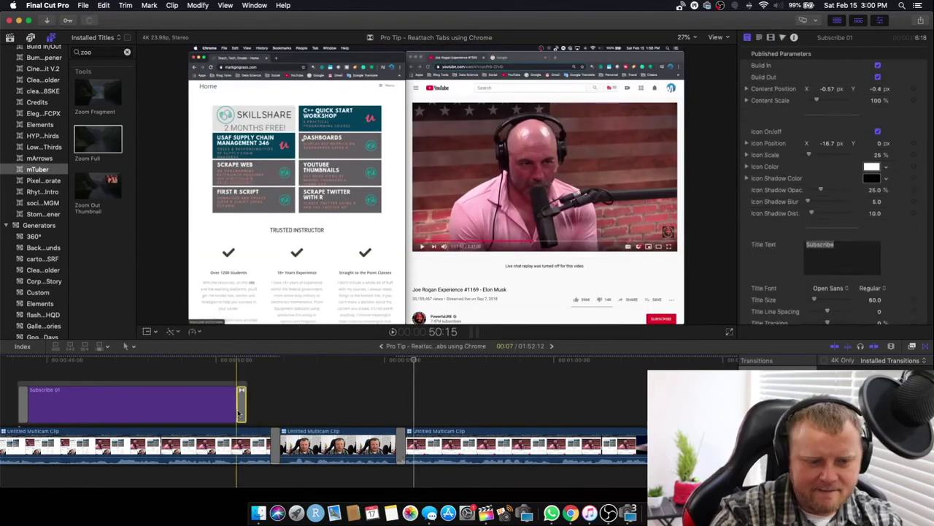
pyautogui.press('super+t')
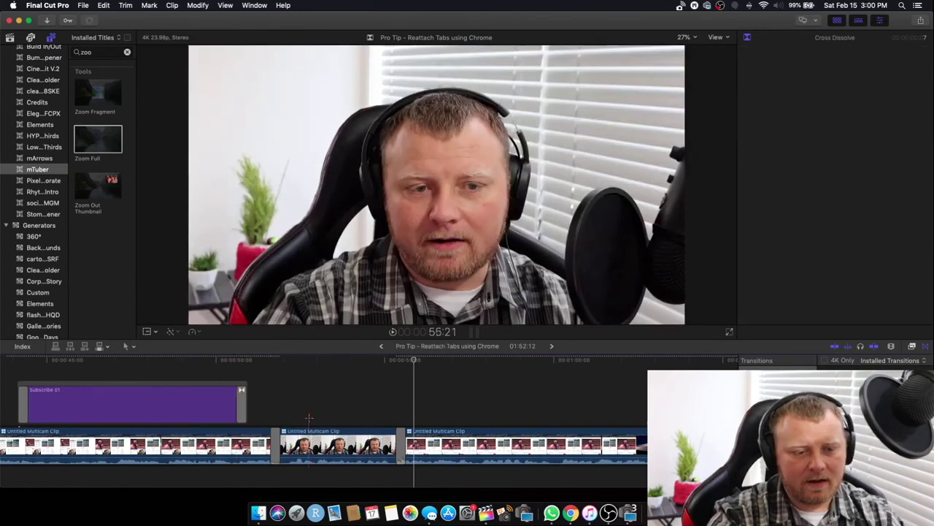
# Play the edit from the camera clip after the Subscribe title past 1:16:17 to review the remaining angle changes and dissolves
pyautogui.click(309, 421)
pyautogui.press('space')
pyautogui.hscroll(5, 497, 411)
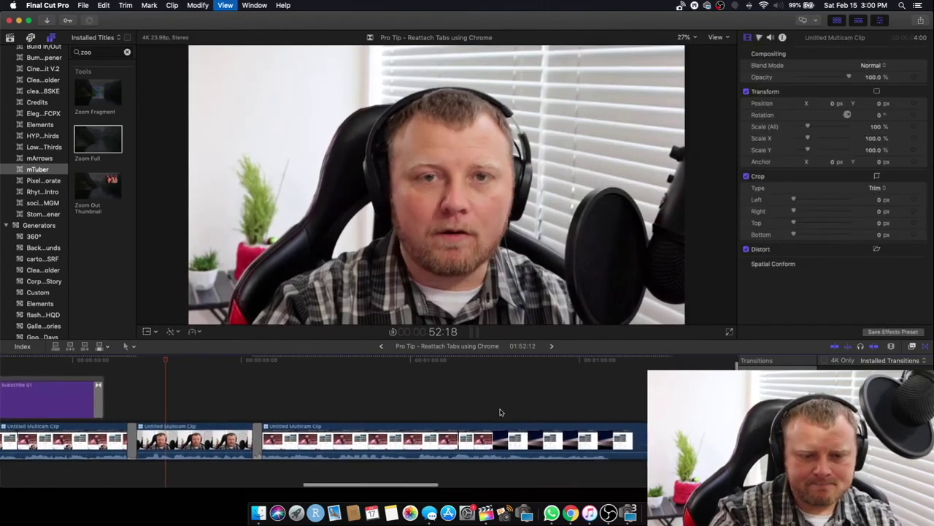
pyautogui.hscroll(5, 500, 412)
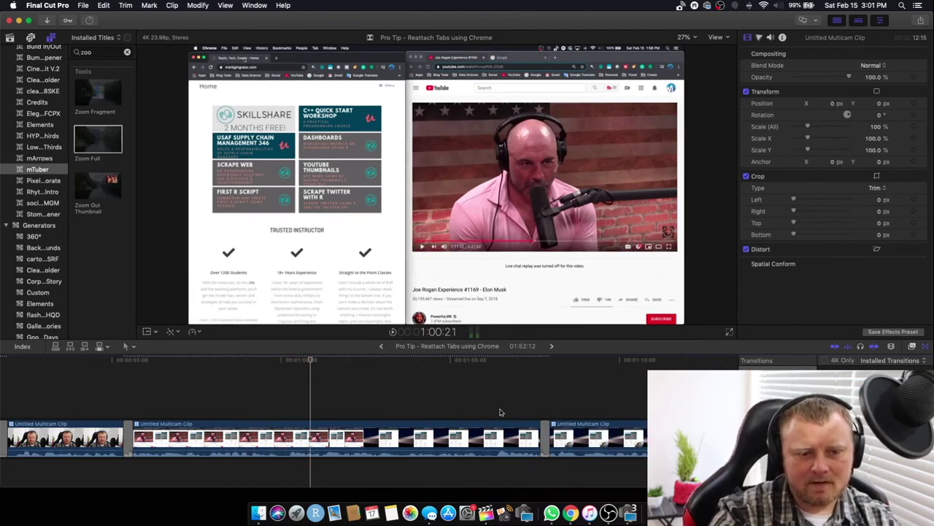
pyautogui.hscroll(5, 500, 413)
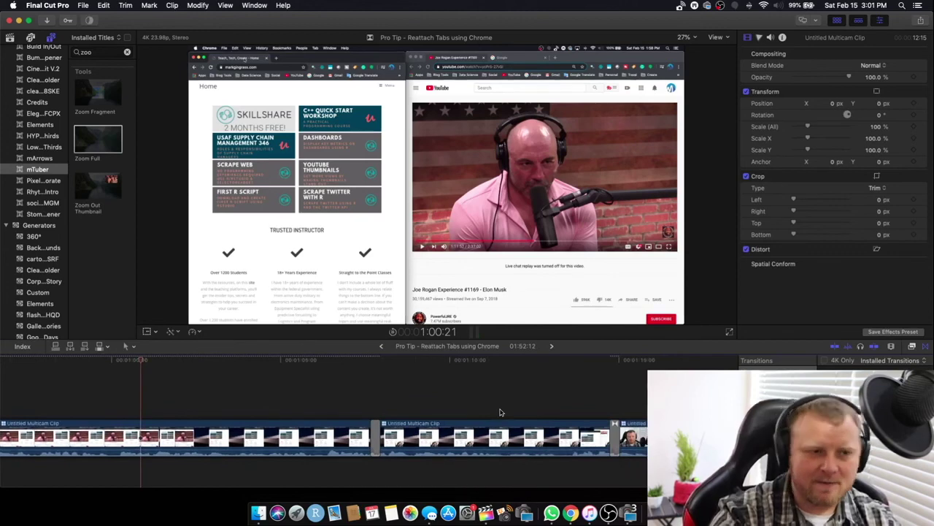
pyautogui.press('space')
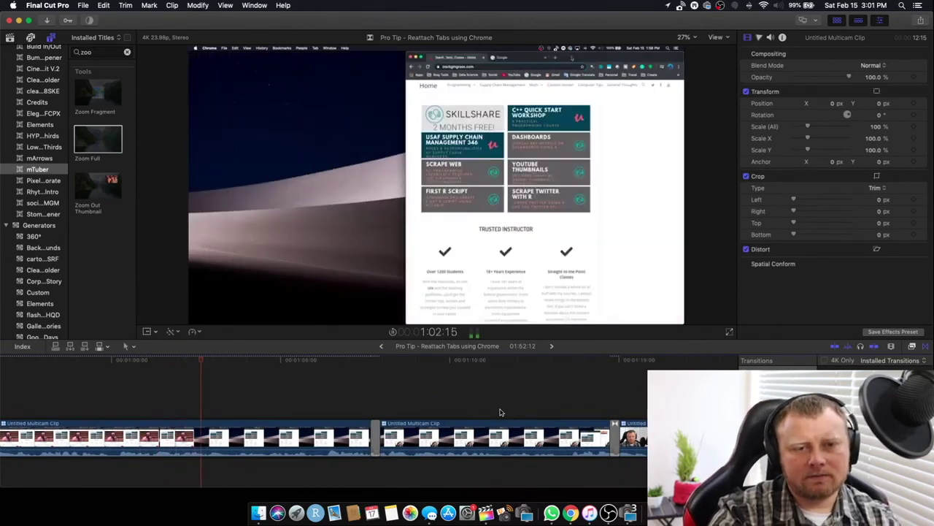
pyautogui.hscroll(4, 500, 413)
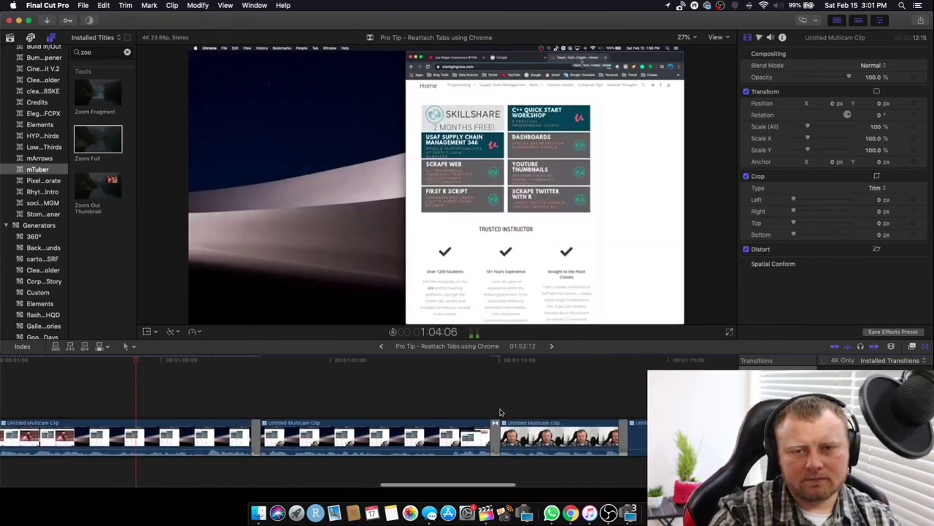
pyautogui.hscroll(2, 500, 412)
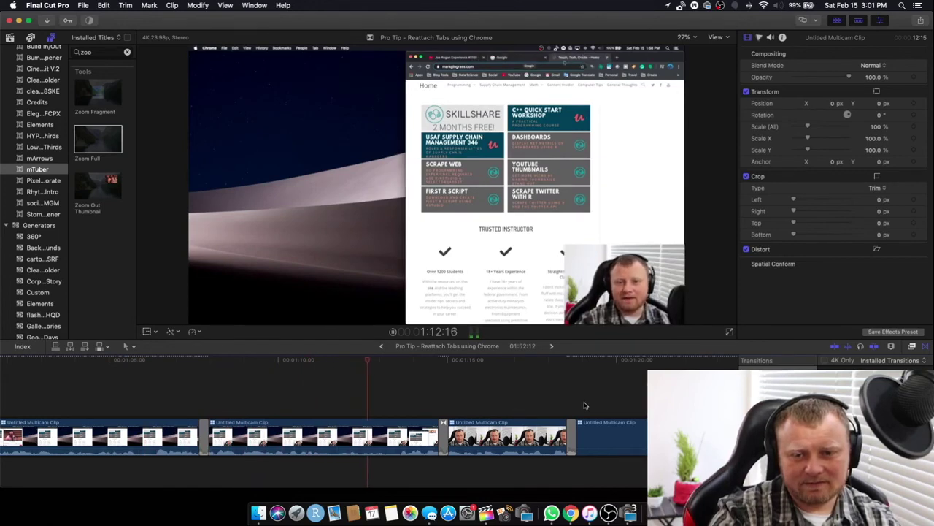
pyautogui.hscroll(5, 584, 405)
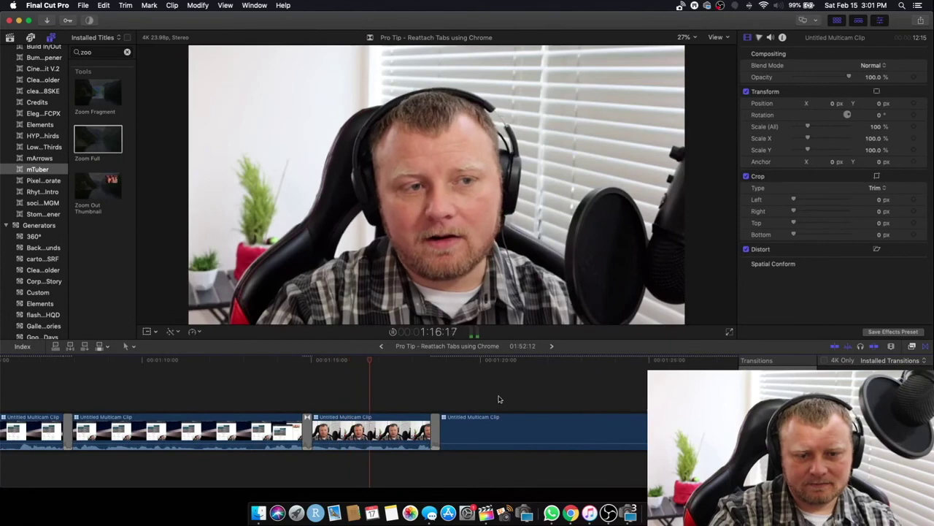
pyautogui.hscroll(5, 499, 398)
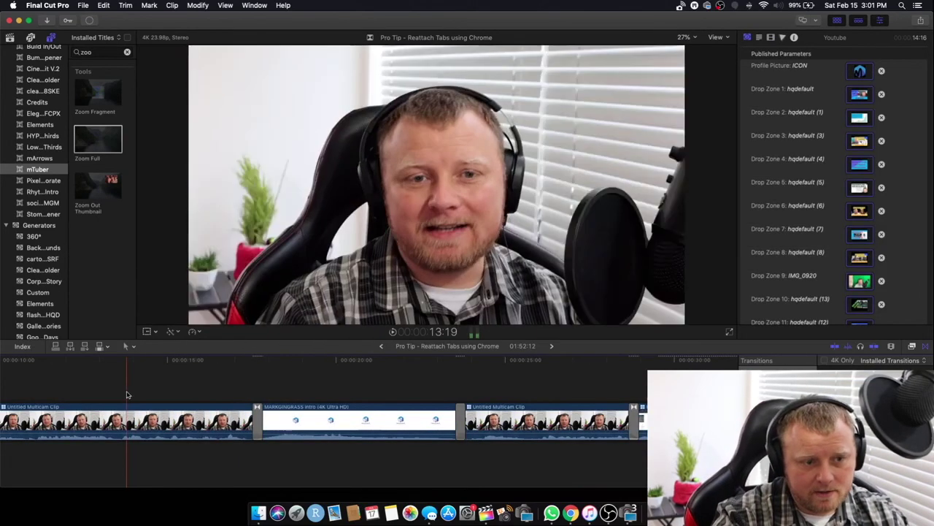
# Start a Master File export of the project with the resolution set to 3840 x 2160, and review its export info
pyautogui.click(62, 5)
pyautogui.moveTo(82, 6)
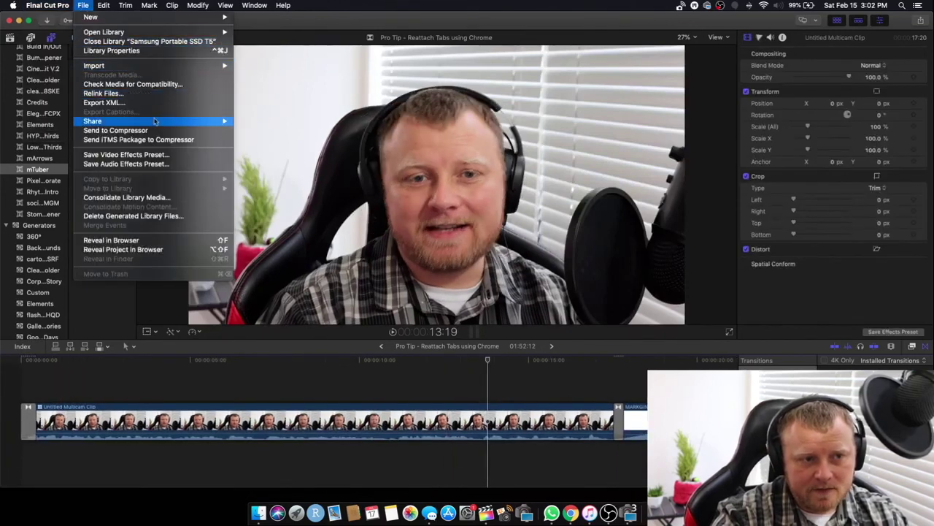
pyautogui.moveTo(156, 123)
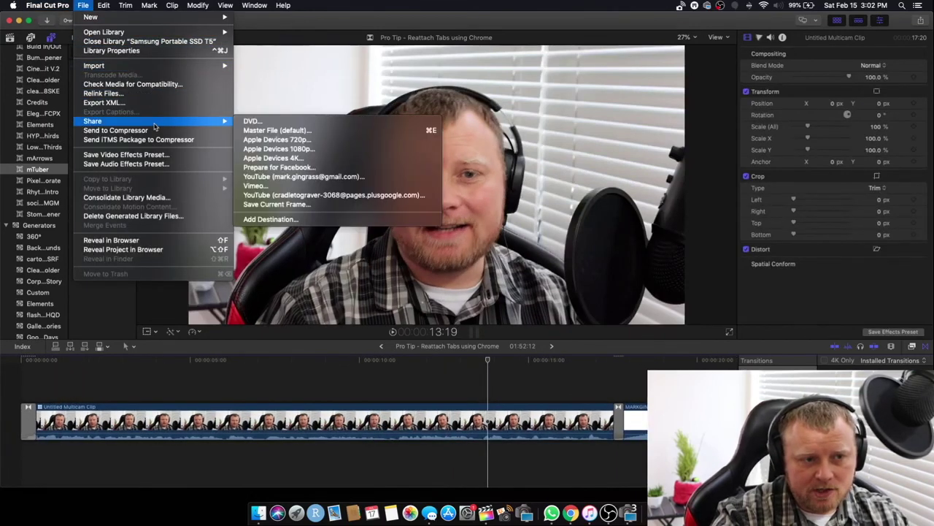
pyautogui.click(296, 130)
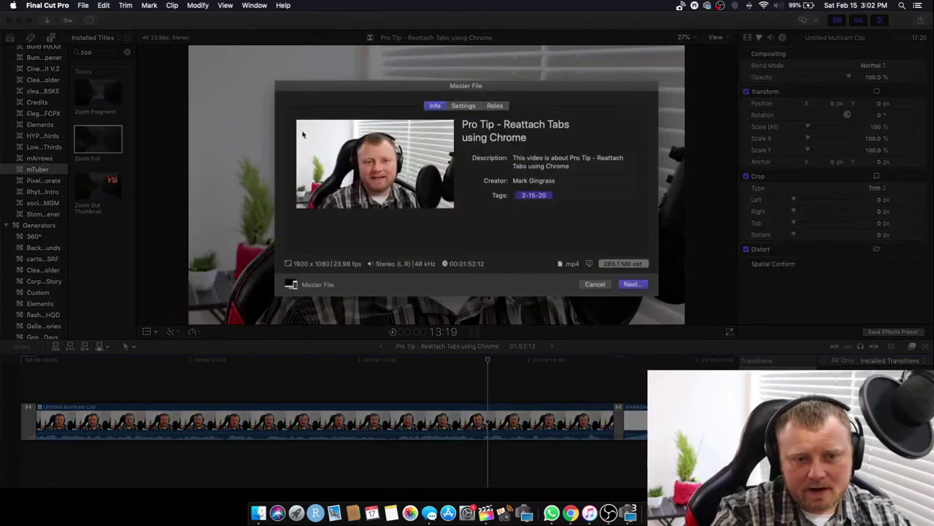
pyautogui.click(463, 106)
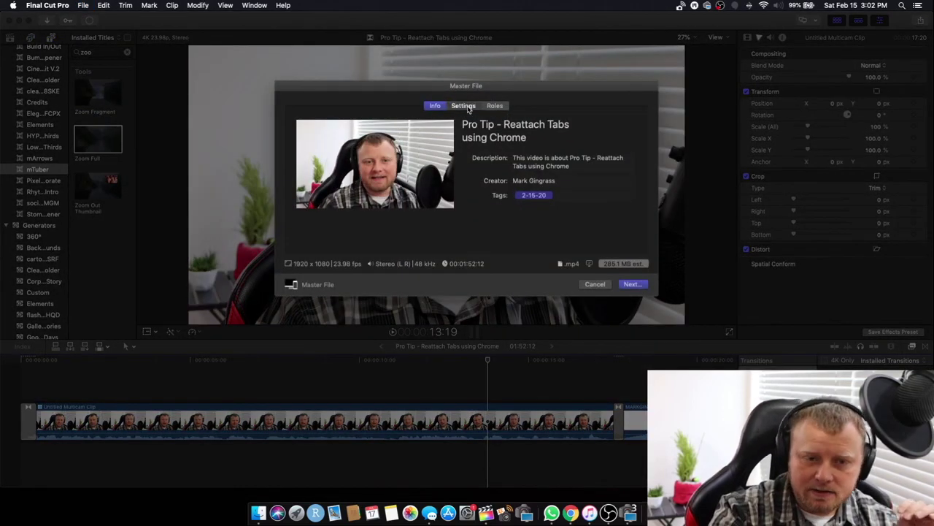
pyautogui.click(552, 172)
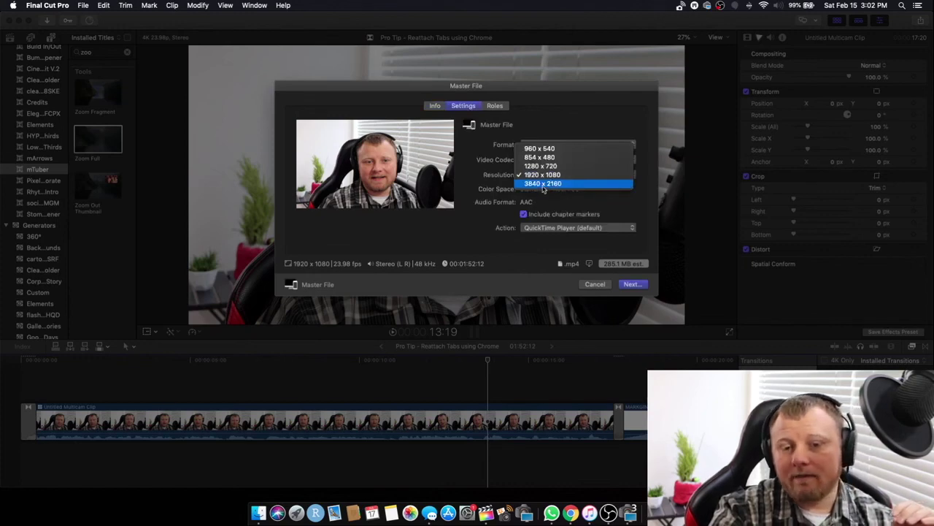
pyautogui.click(542, 184)
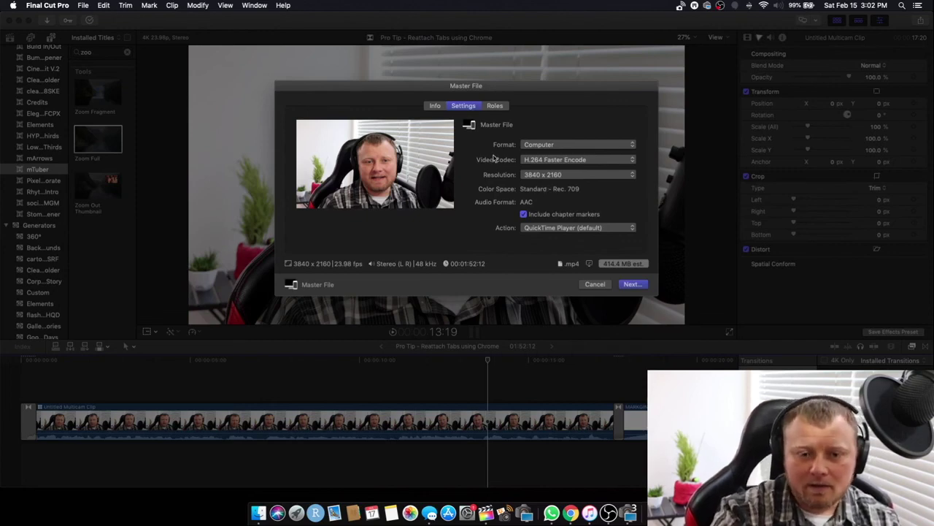
pyautogui.click(438, 107)
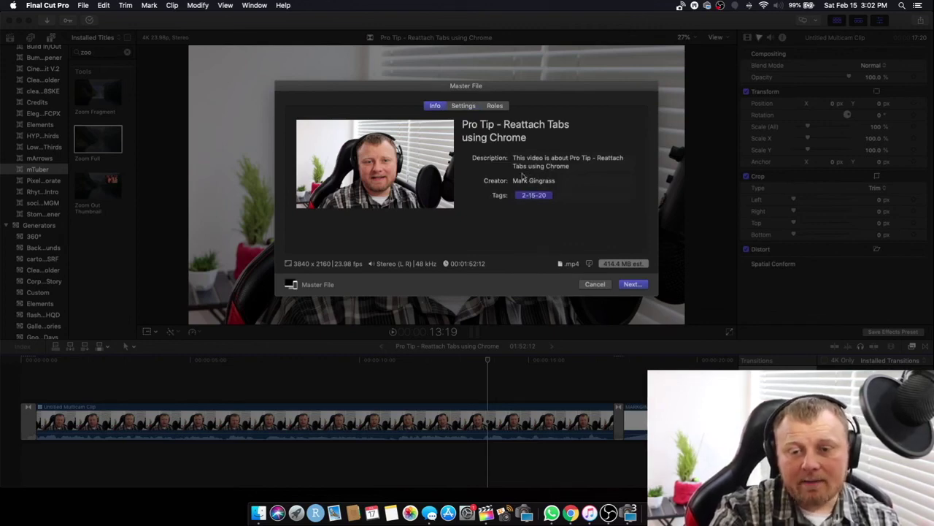
# Save the master file as "Pro Tip - Reattach Tabs using Chrome" in the Rendered folder on the Video drive
pyautogui.click(631, 284)
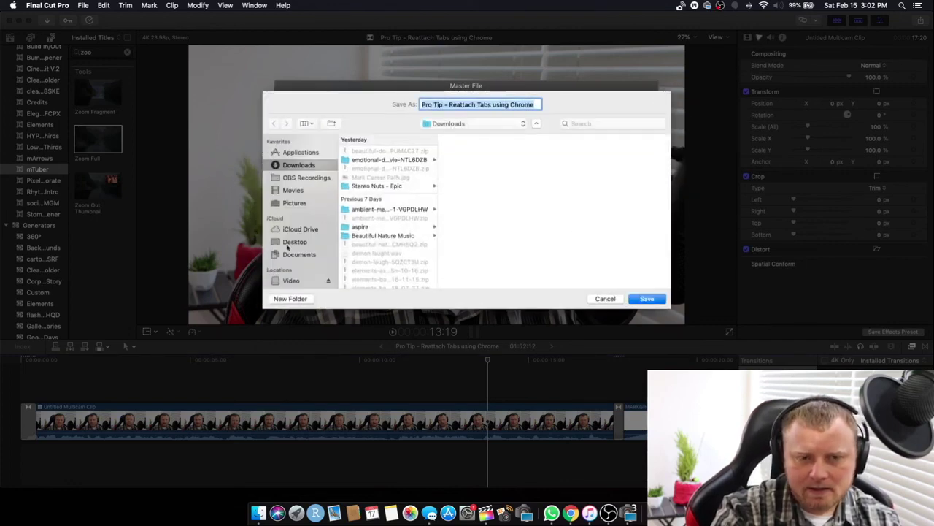
pyautogui.scroll(-3, 287, 248)
pyautogui.click(293, 247)
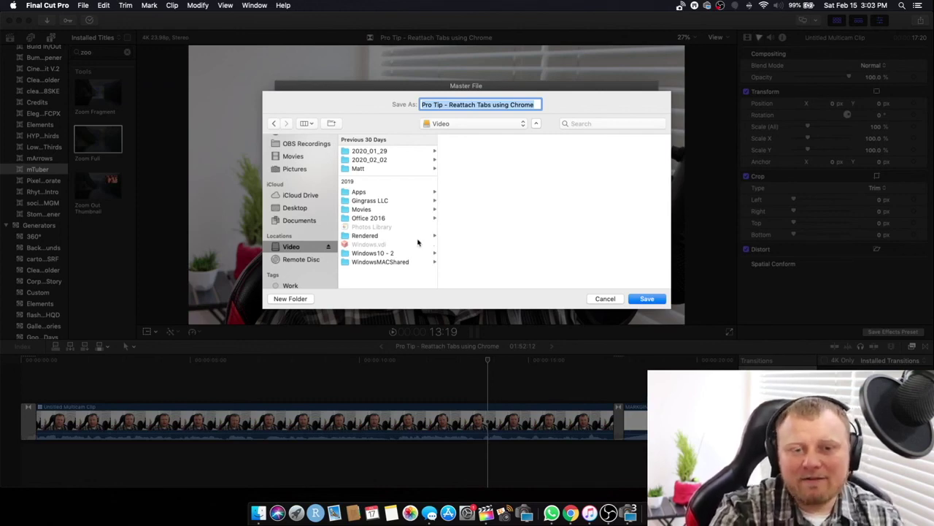
pyautogui.click(387, 237)
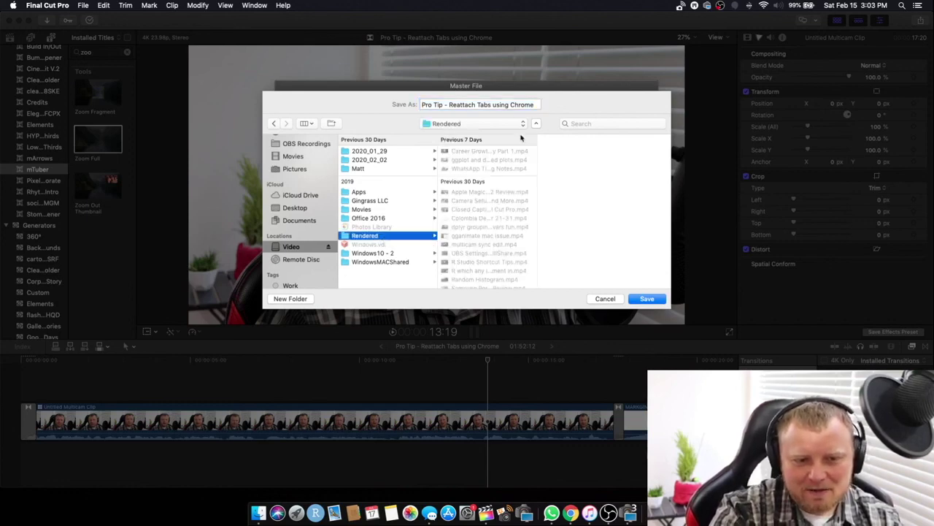
pyautogui.click(438, 105)
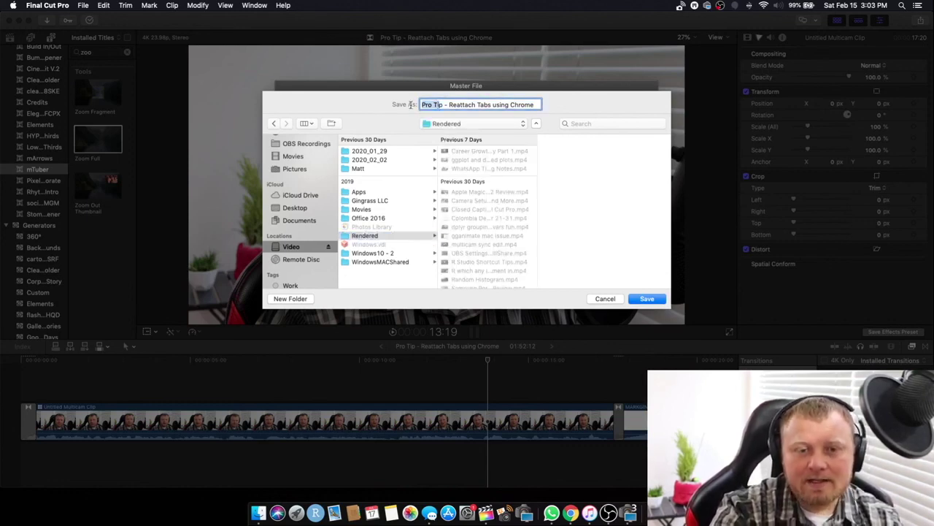
pyautogui.moveTo(411, 105); pyautogui.dragTo(546, 113)
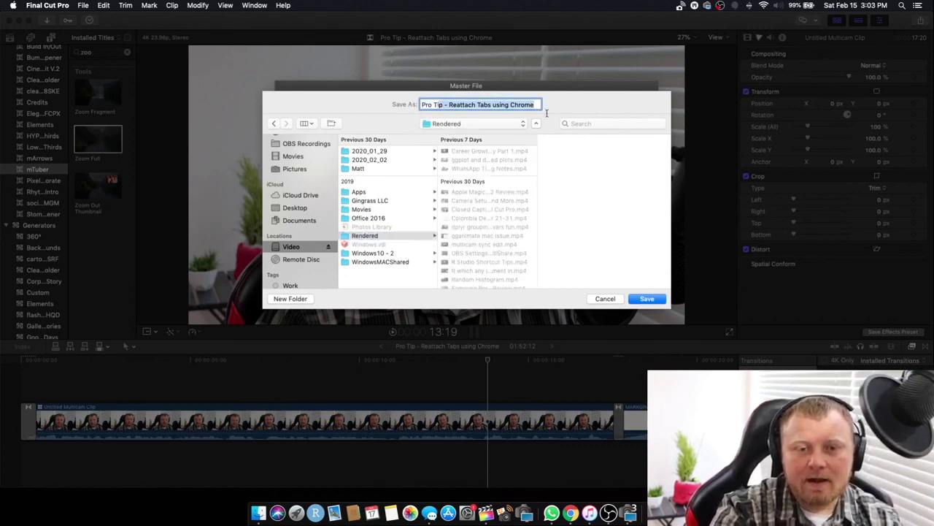
pyautogui.click(471, 104)
pyautogui.click(649, 299)
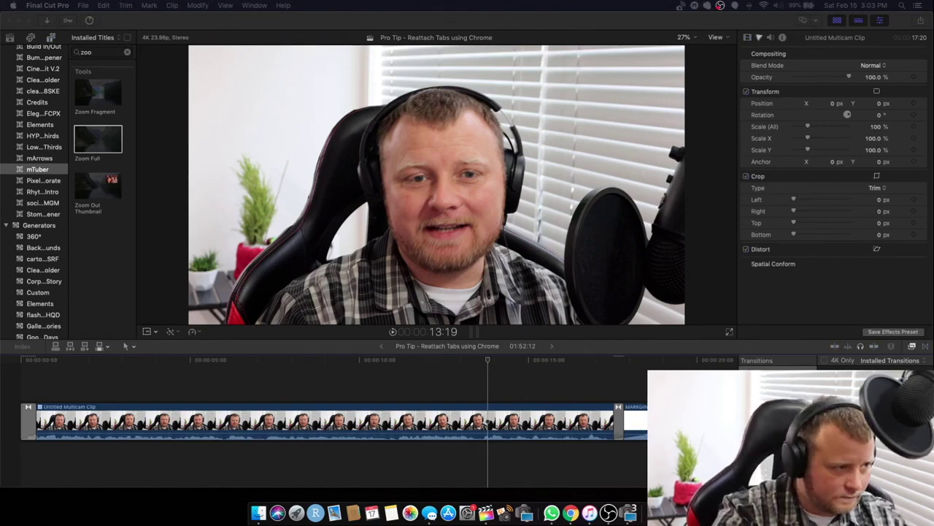
# Switch to YouTube in Chrome, enlarge its window to fill the screen, and change to the channel account with 1,850 subscribers
pyautogui.moveTo(297, 40); pyautogui.dragTo(555, 101)
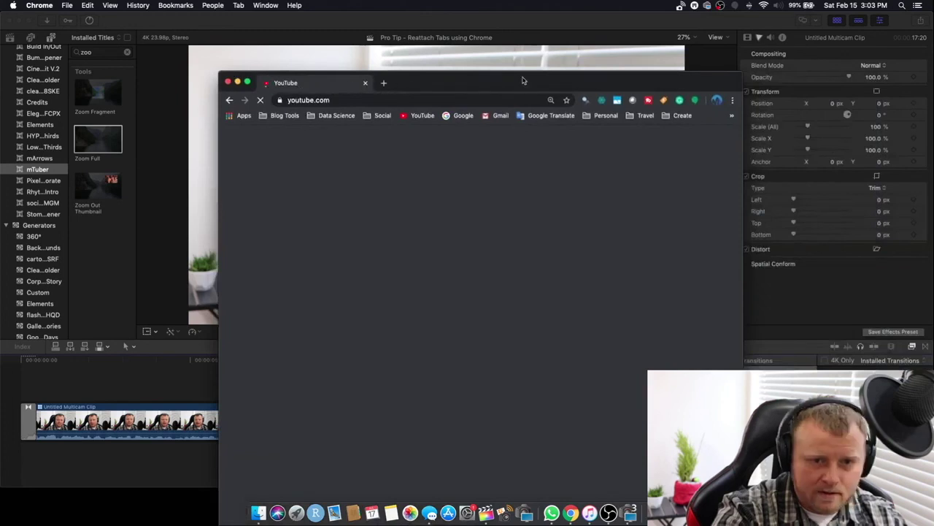
pyautogui.doubleClick(593, 82)
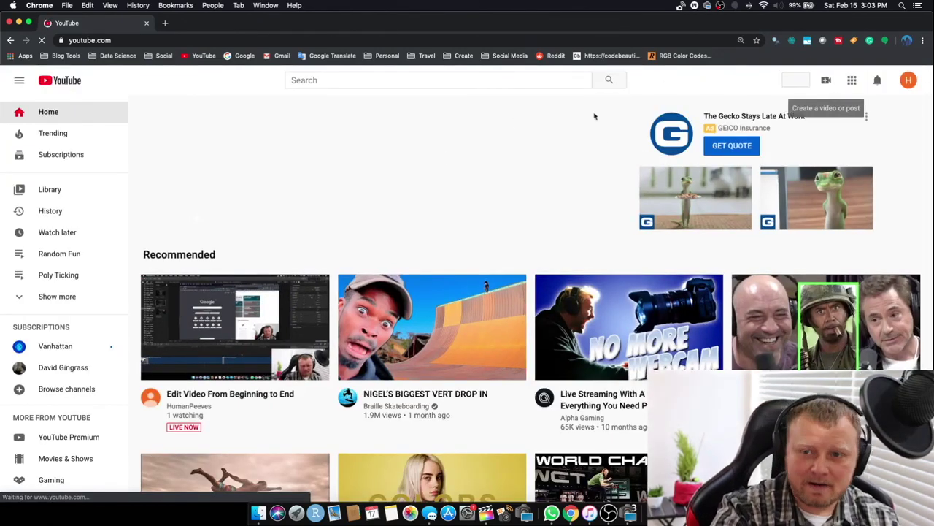
pyautogui.click(909, 81)
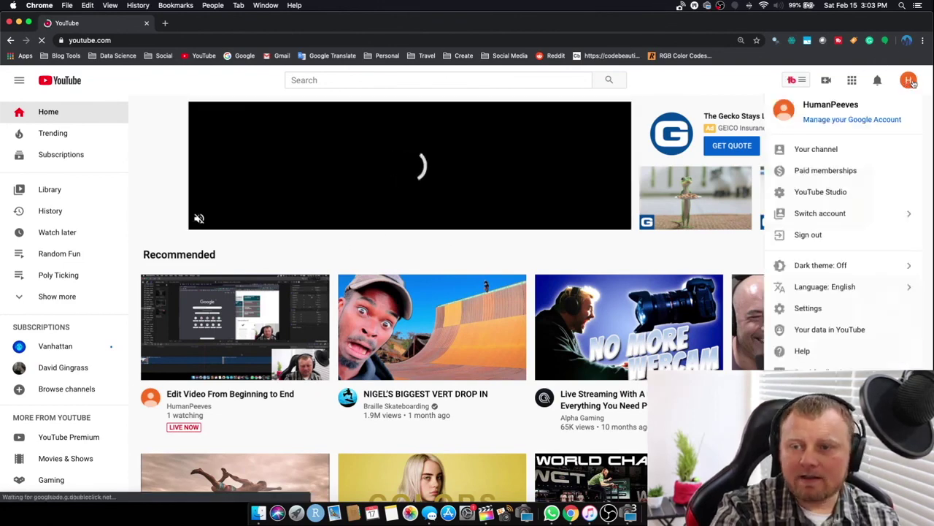
pyautogui.click(831, 213)
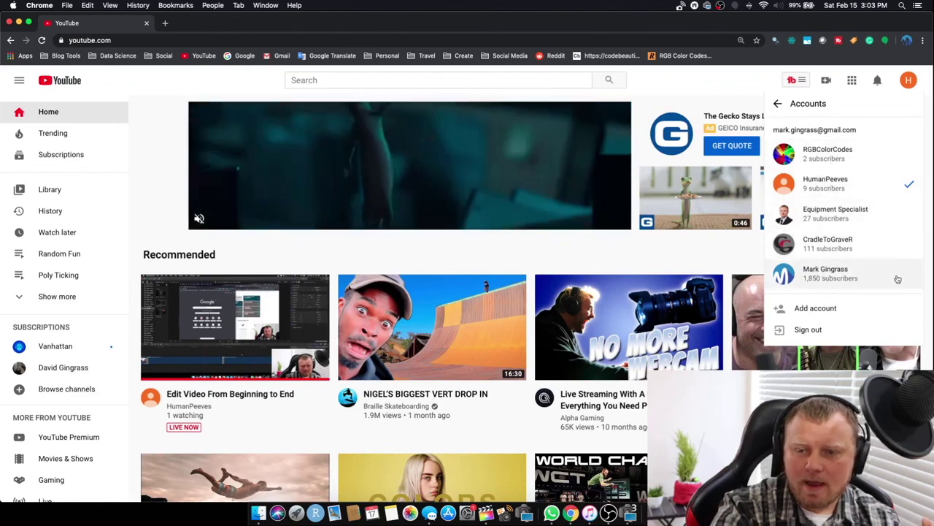
pyautogui.click(863, 277)
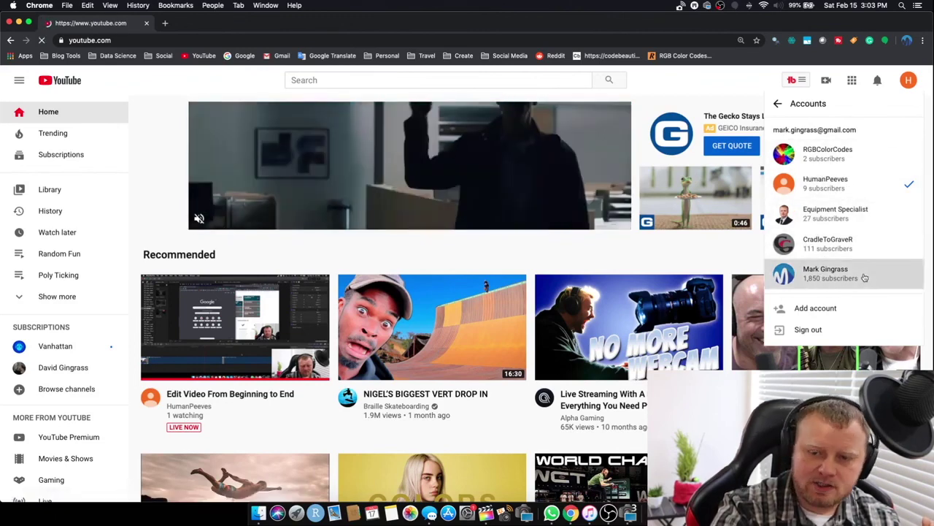